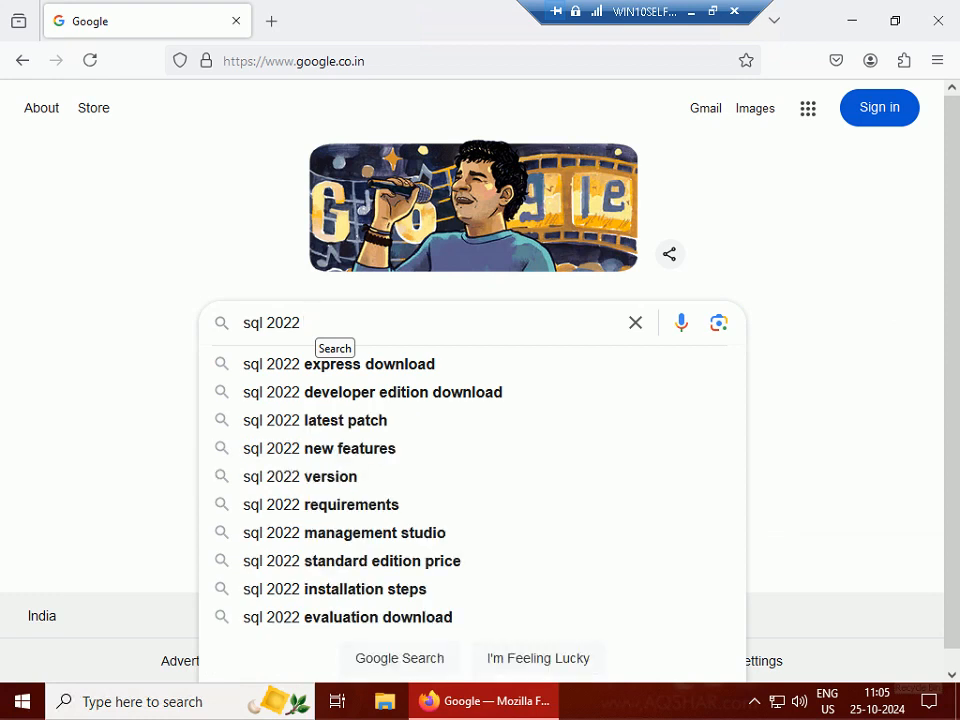
- Search Google for "sql server 2022 latest cumulative update download"
text(t)
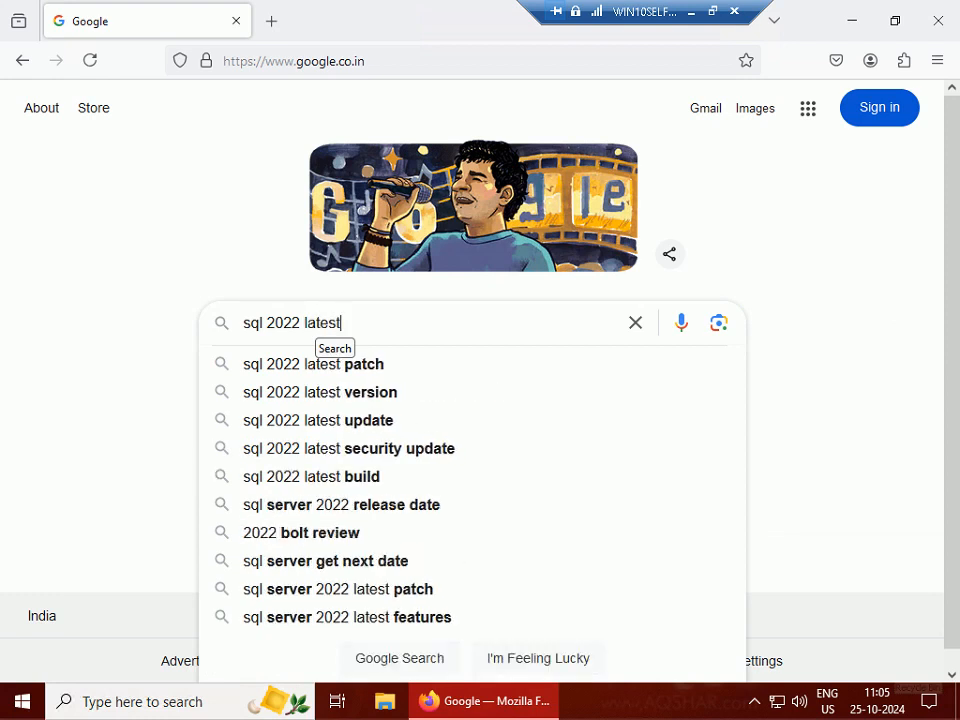
text( cum)
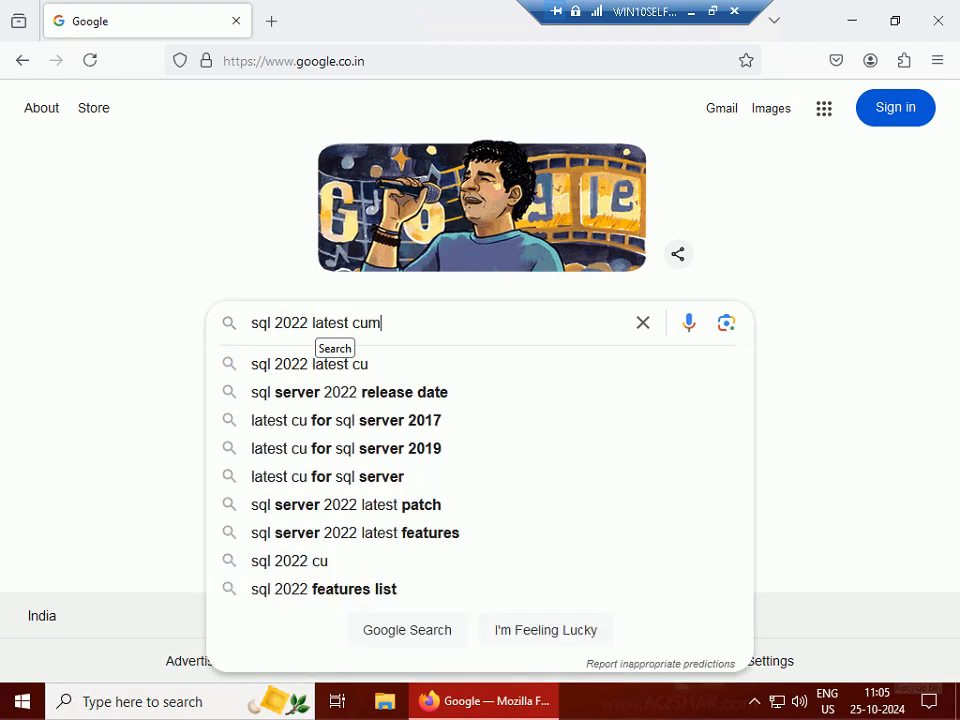
key(Down)
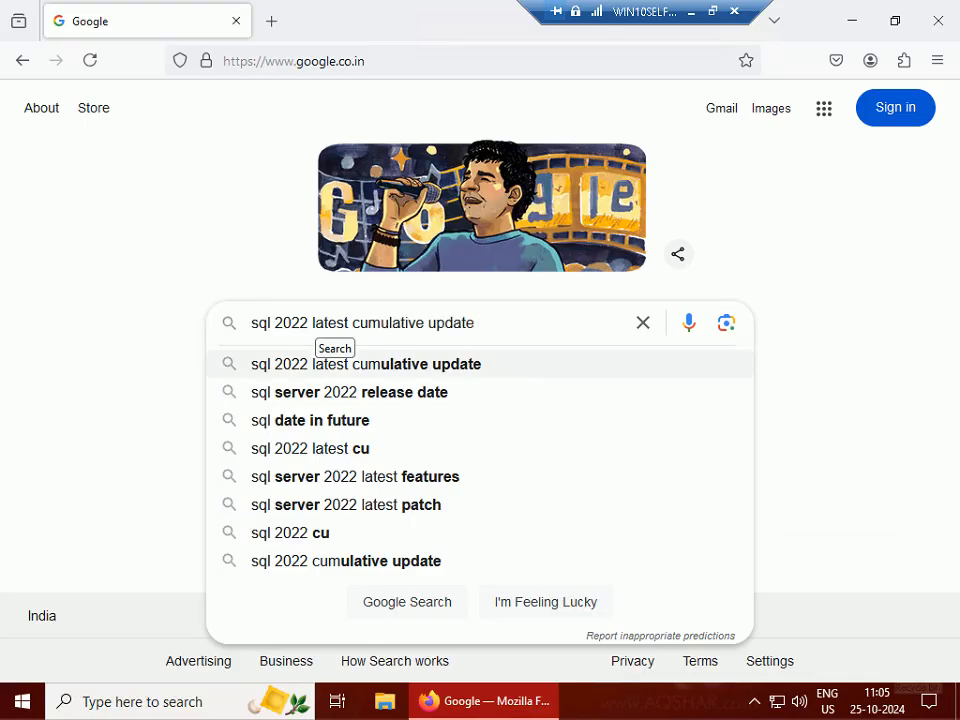
text(do)
key(Down)
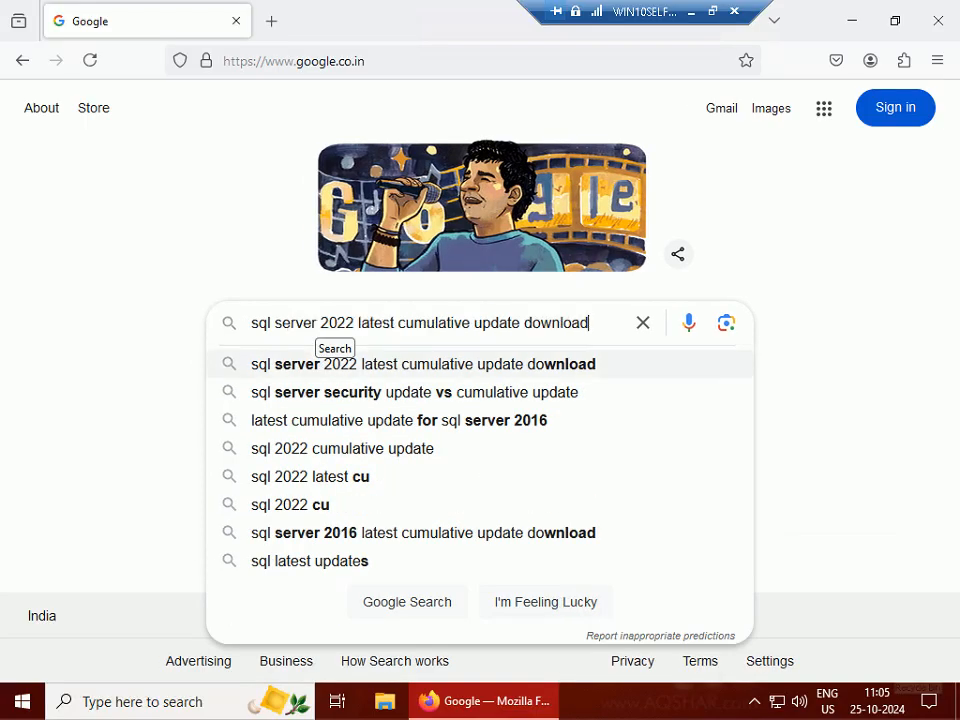
key(Return)
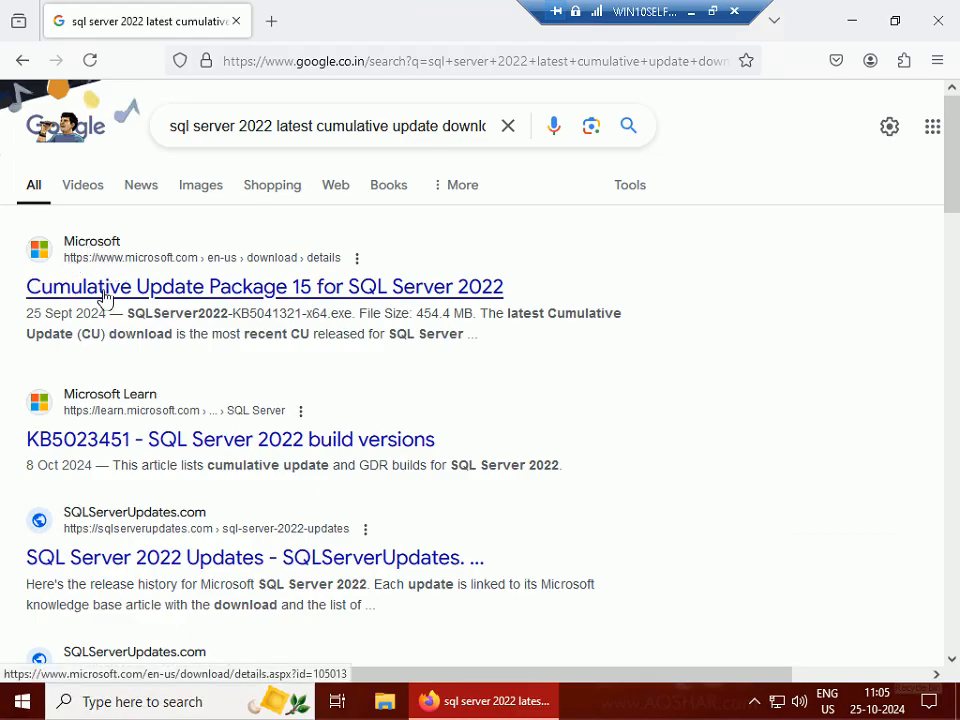
- Open Microsoft's download page for Cumulative Update Package 15 for SQL Server 2022 and review its version and file details
click(104, 290)
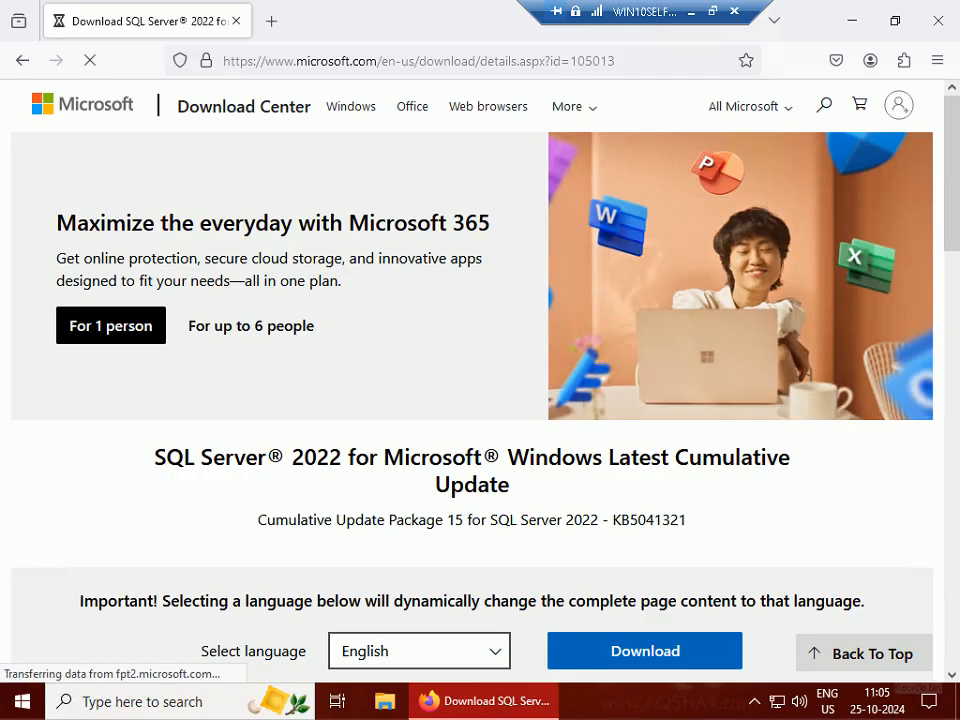
scroll(321, 266, down, 2)
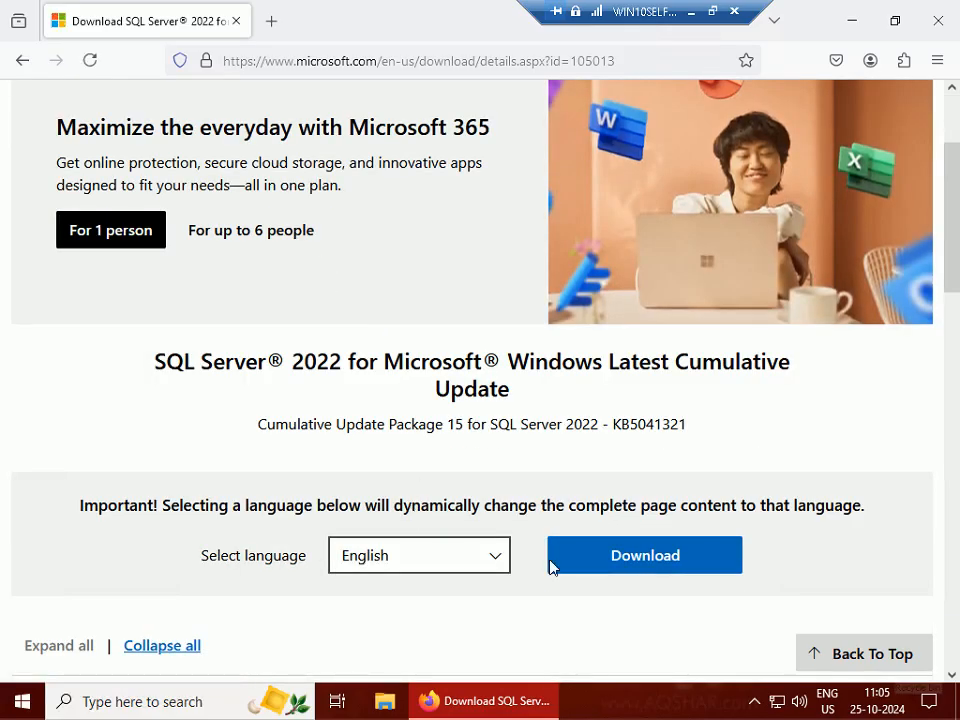
scroll(638, 557, down, 2)
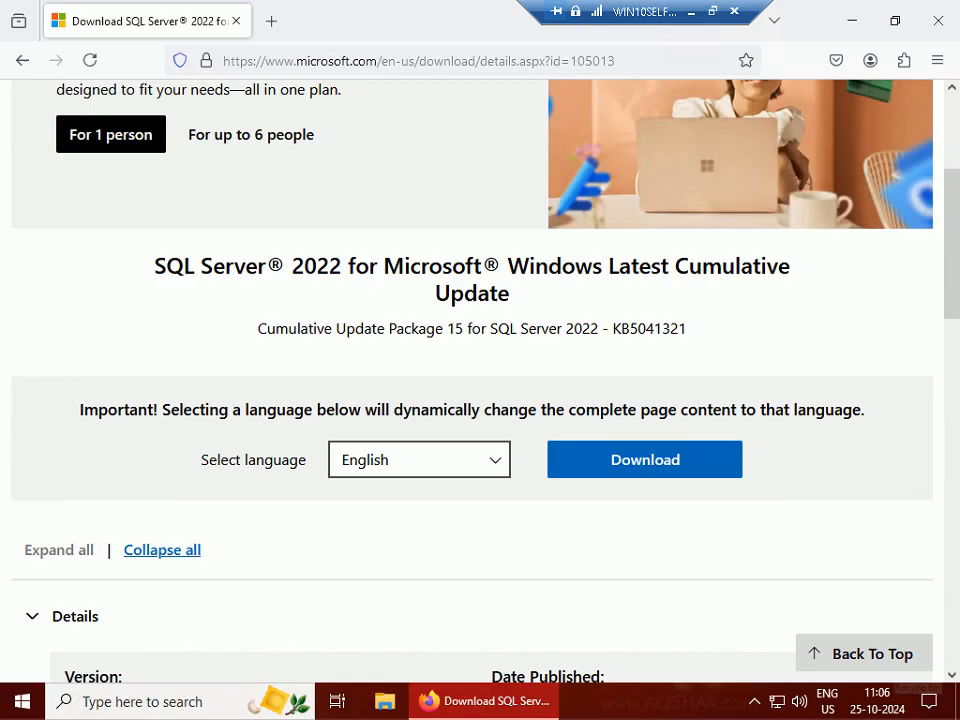
scroll(418, 426, down, 4)
scroll(419, 428, down, 2)
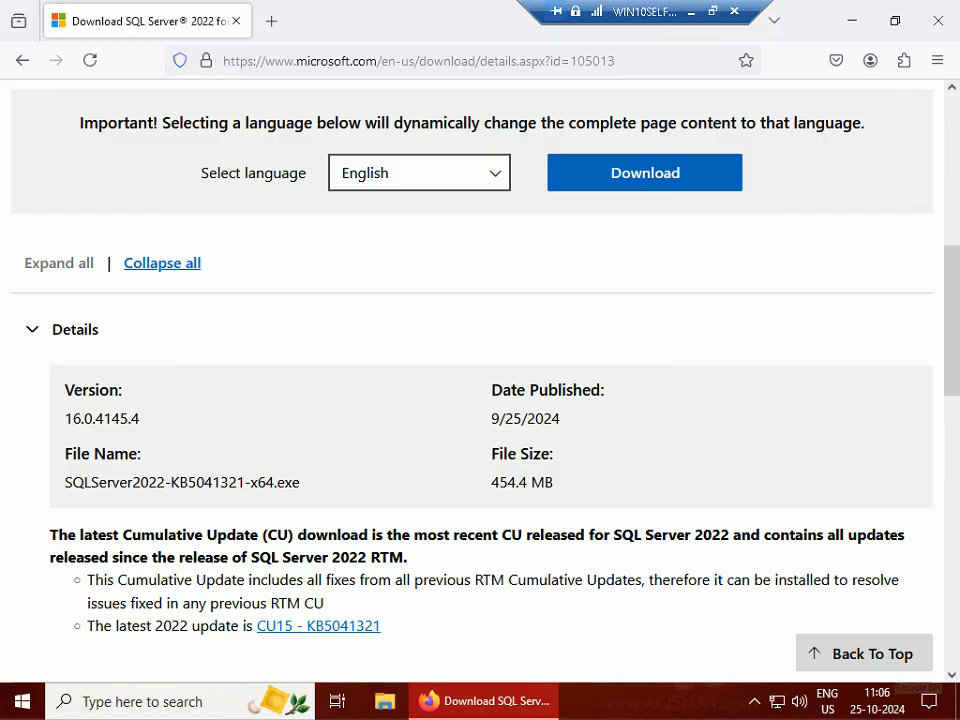
- Check the Downloads folder in File Explorer for the SQL Server 2022 update installer, then minimize the folder window
click(385, 701)
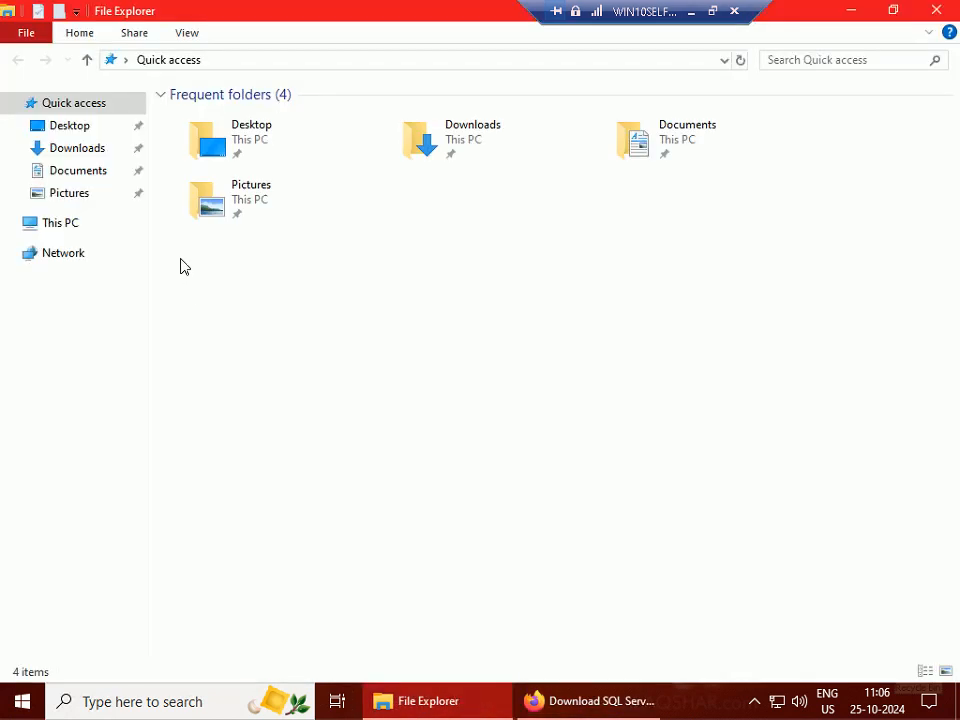
click(86, 148)
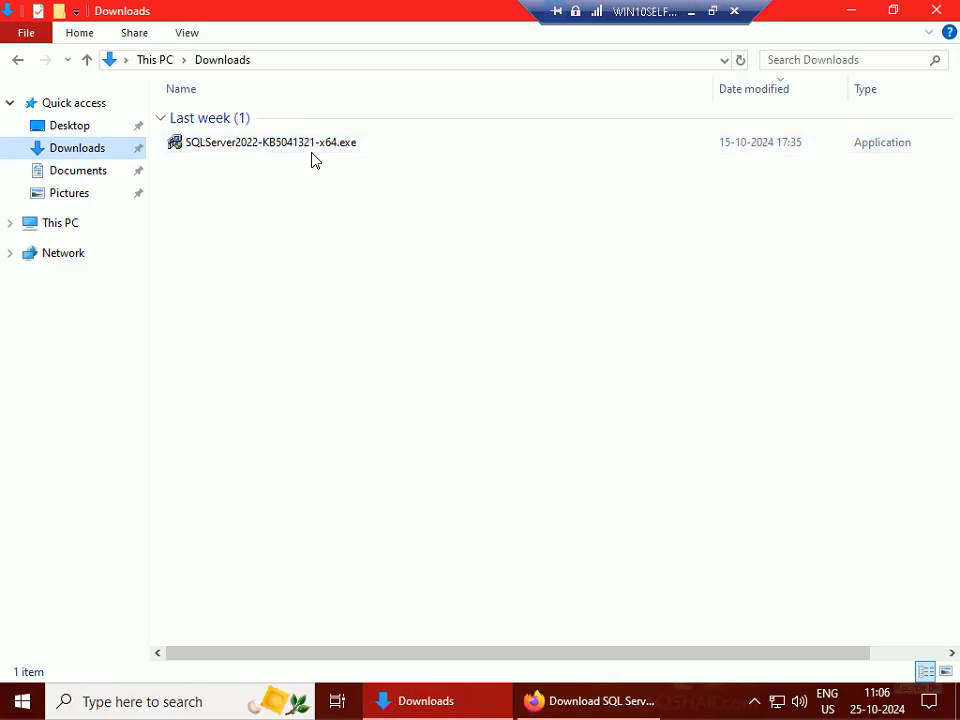
click(849, 12)
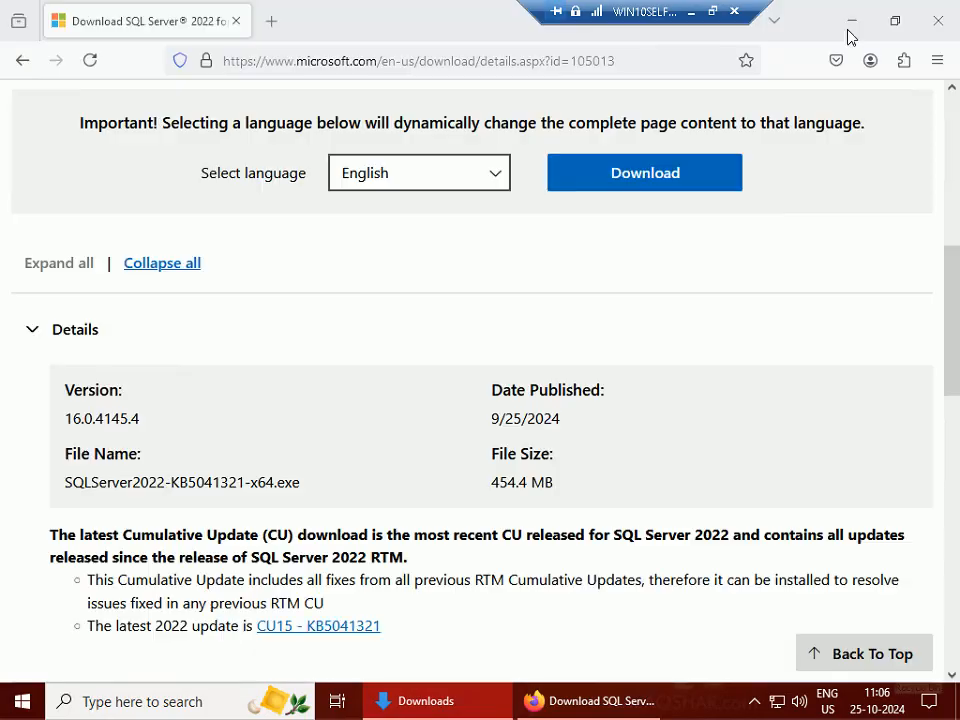
- Examine the cumulative update package number in the title area of the download page
scroll(557, 453, up, 3)
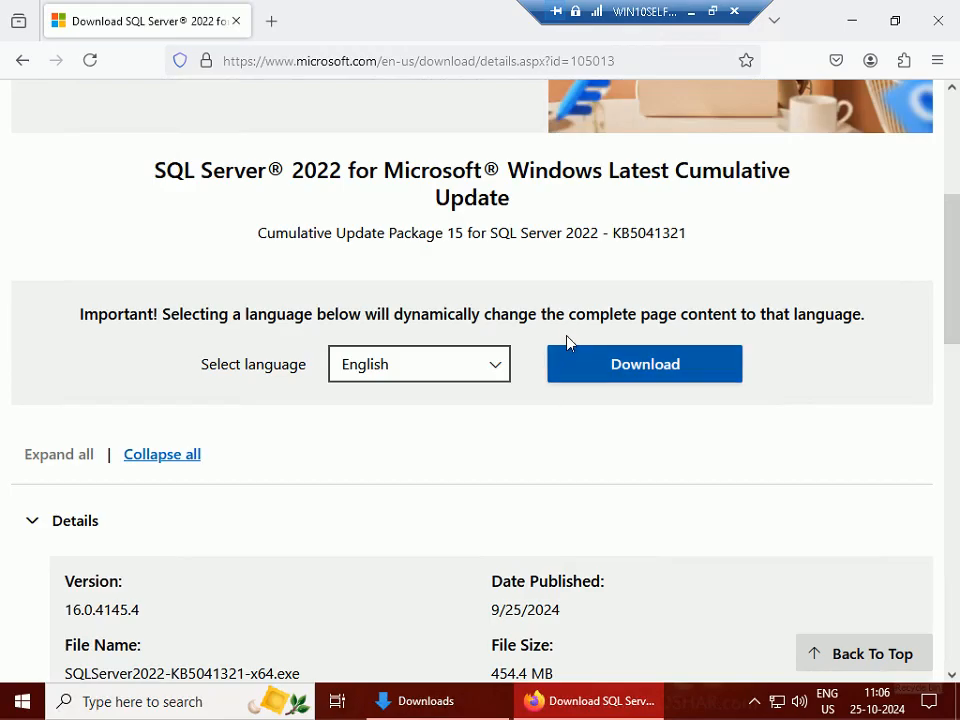
drag(397, 232, 463, 232)
click(420, 277)
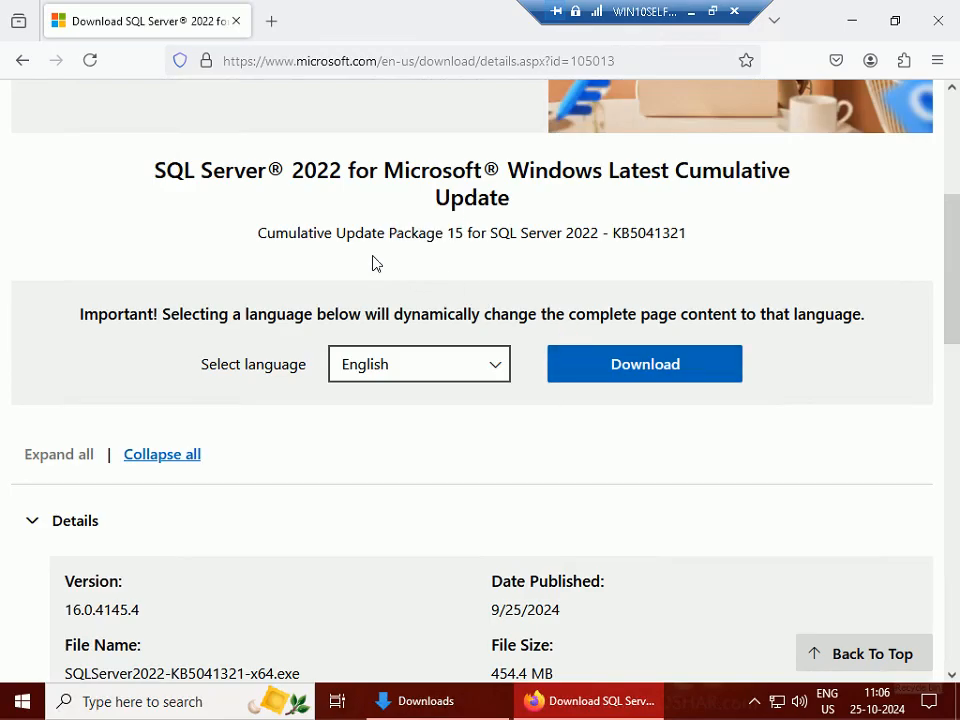
drag(346, 233, 463, 233)
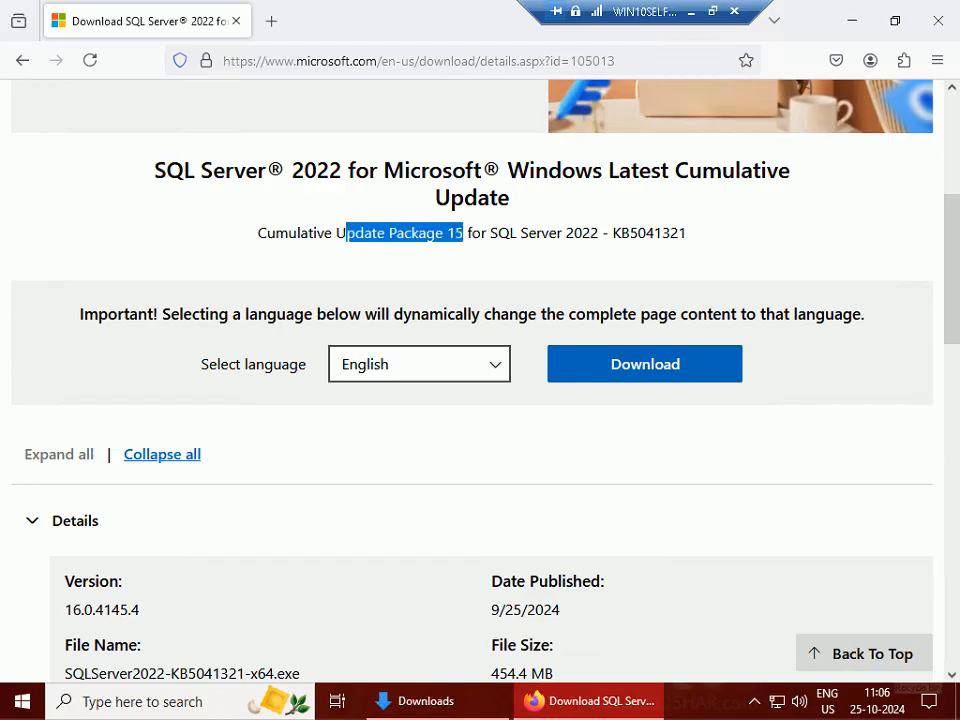
click(482, 264)
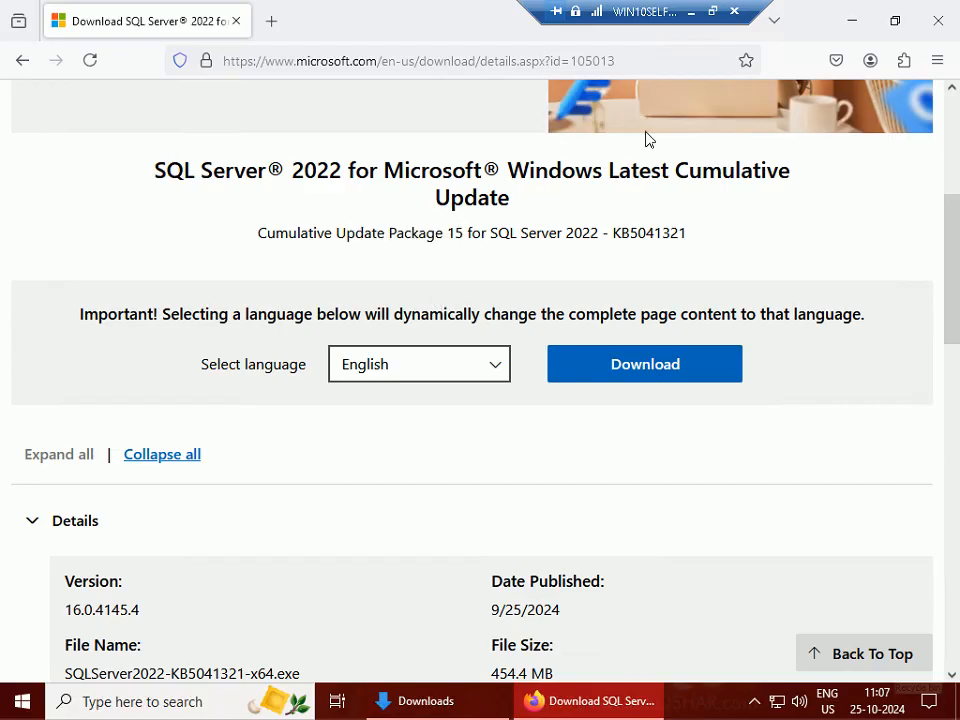
click(690, 13)
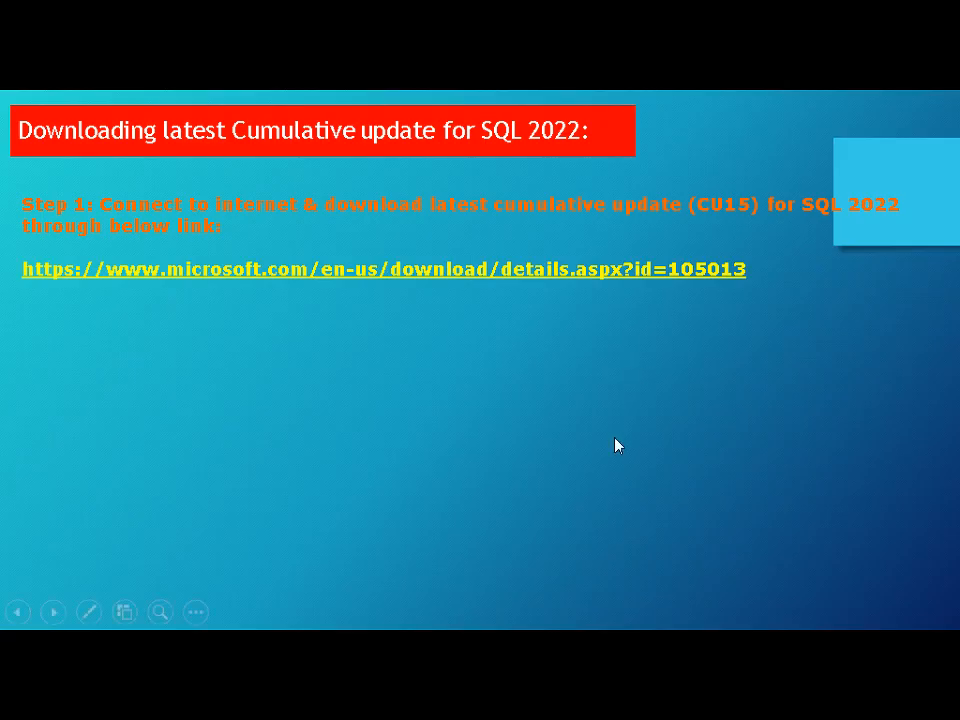
click(615, 438)
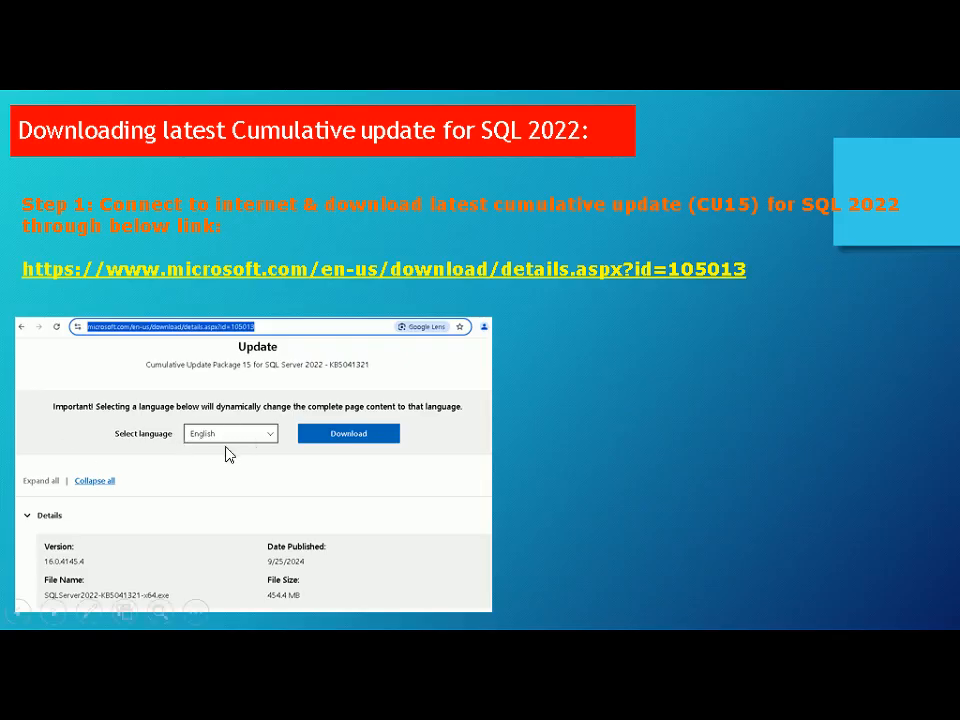
click(383, 497)
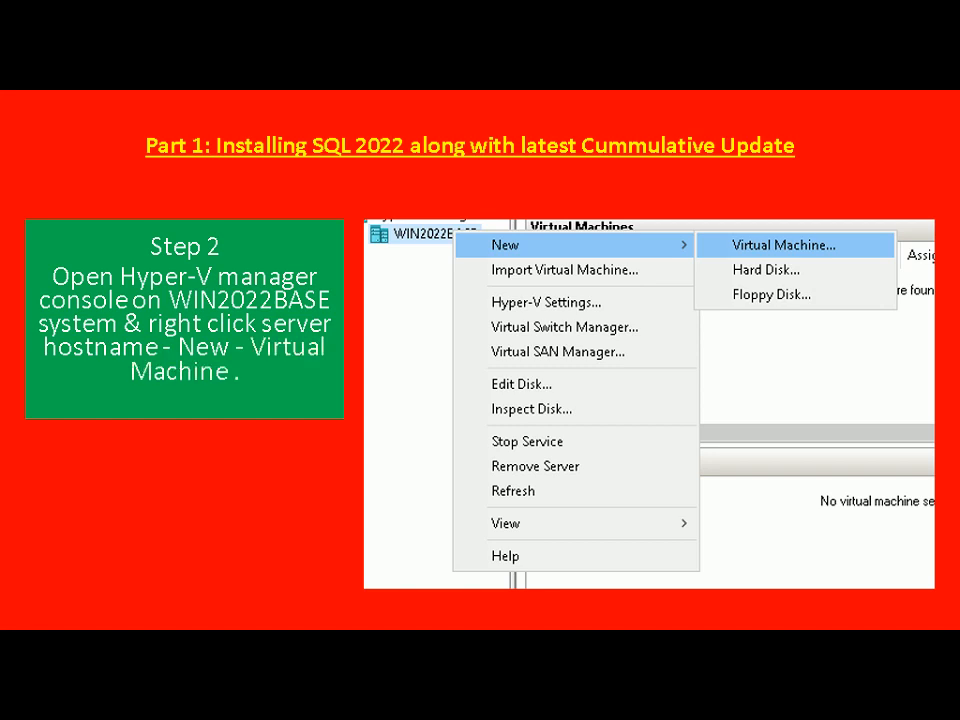
key(alt+Tab)
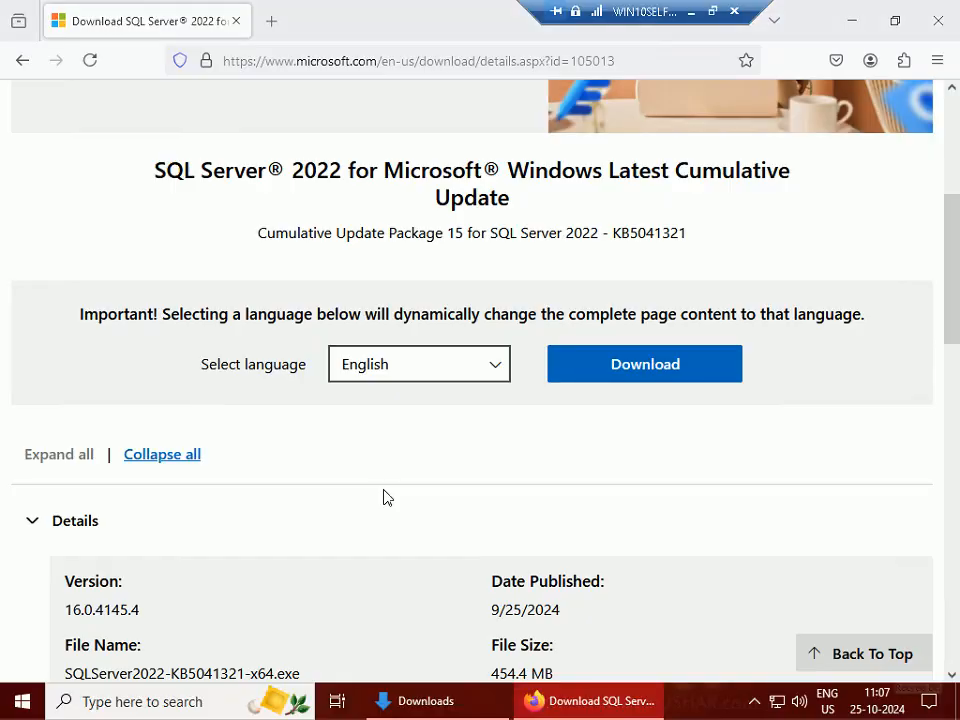
key(alt+Tab)
click(688, 12)
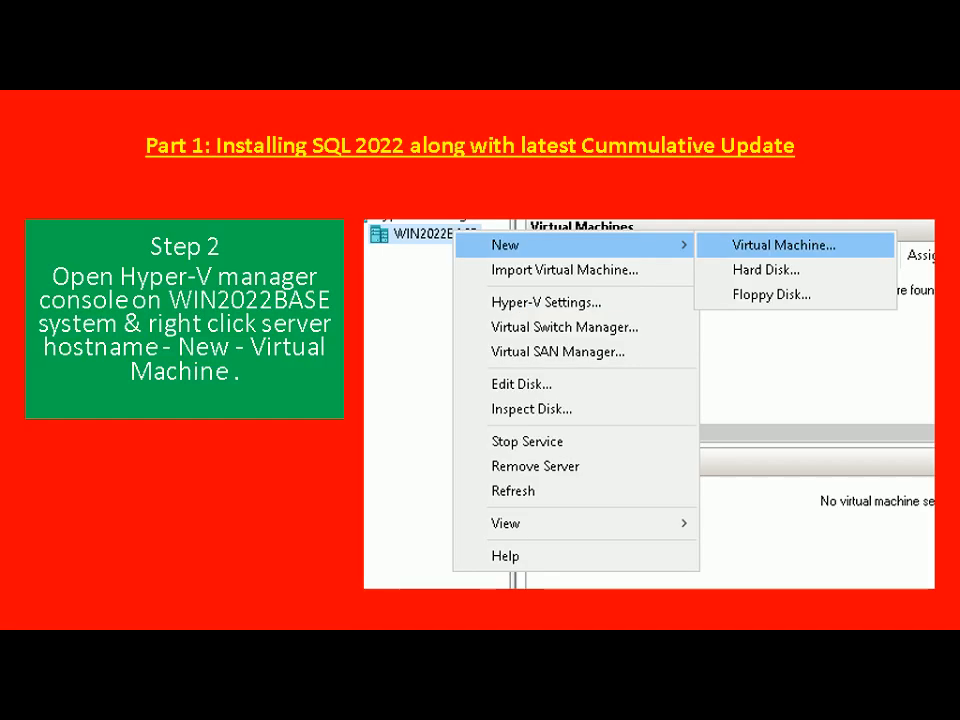
- Switch to Hyper-V Manager and start creating a new virtual machine on the WIN2022BASE server
key(alt+Tab)
key(alt+Tab)
key(alt+Tab)
key(alt+Tab)
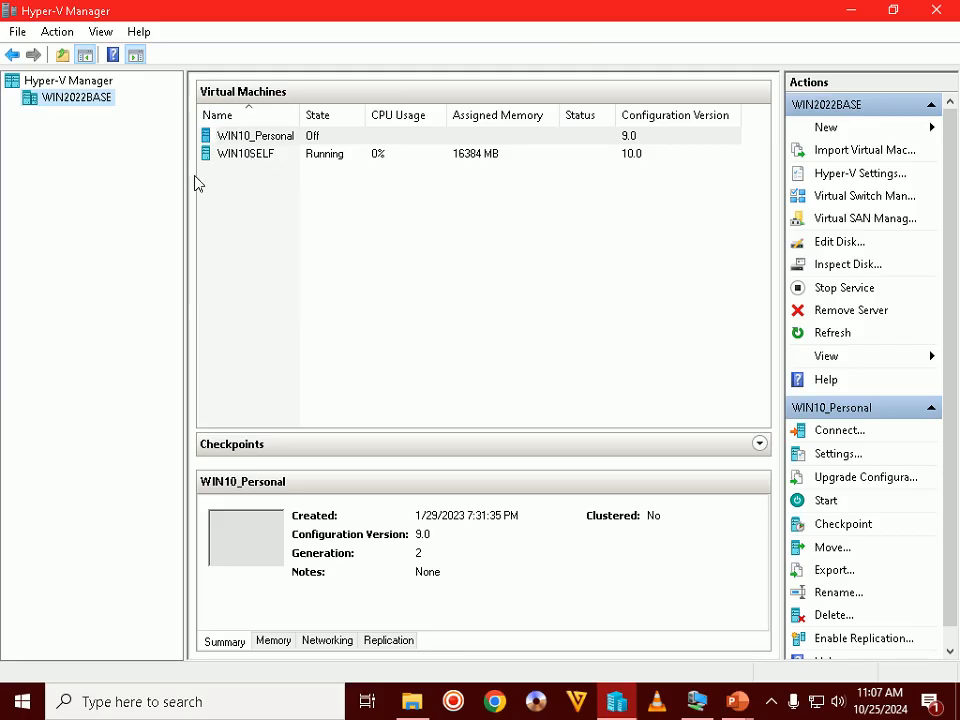
right_click(72, 101)
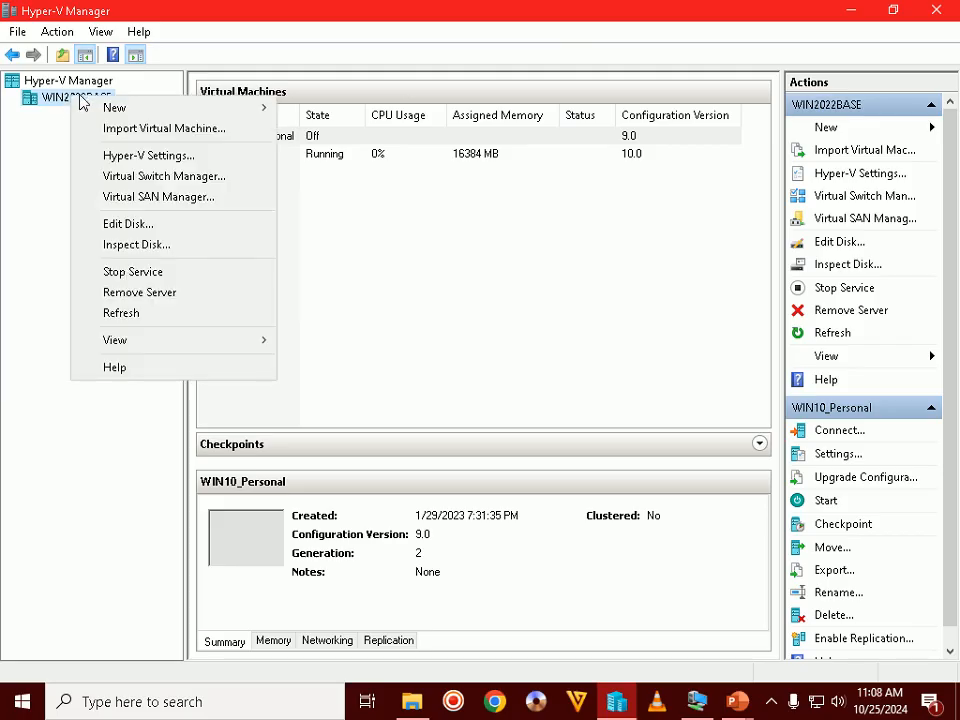
mouse_move(113, 109)
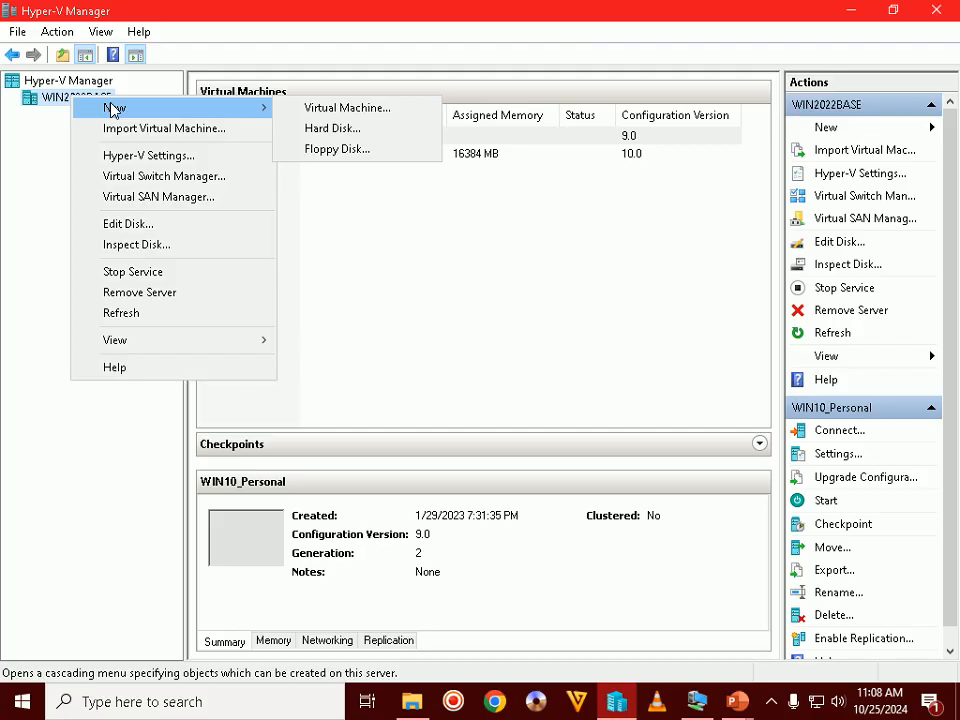
click(342, 108)
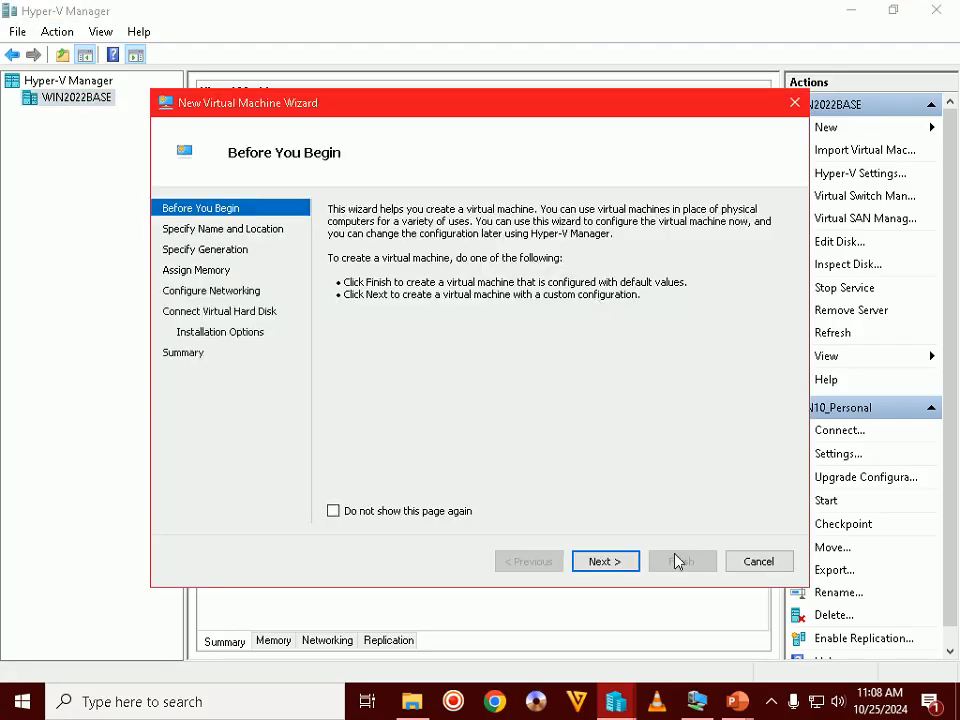
mouse_move(737, 701)
click(814, 583)
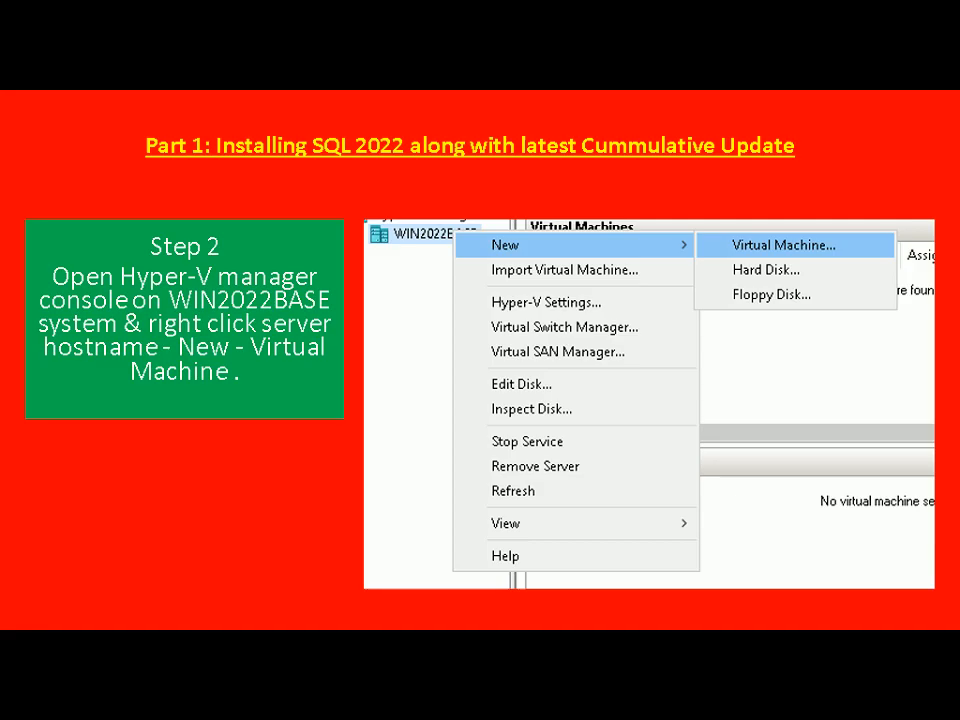
key(Right)
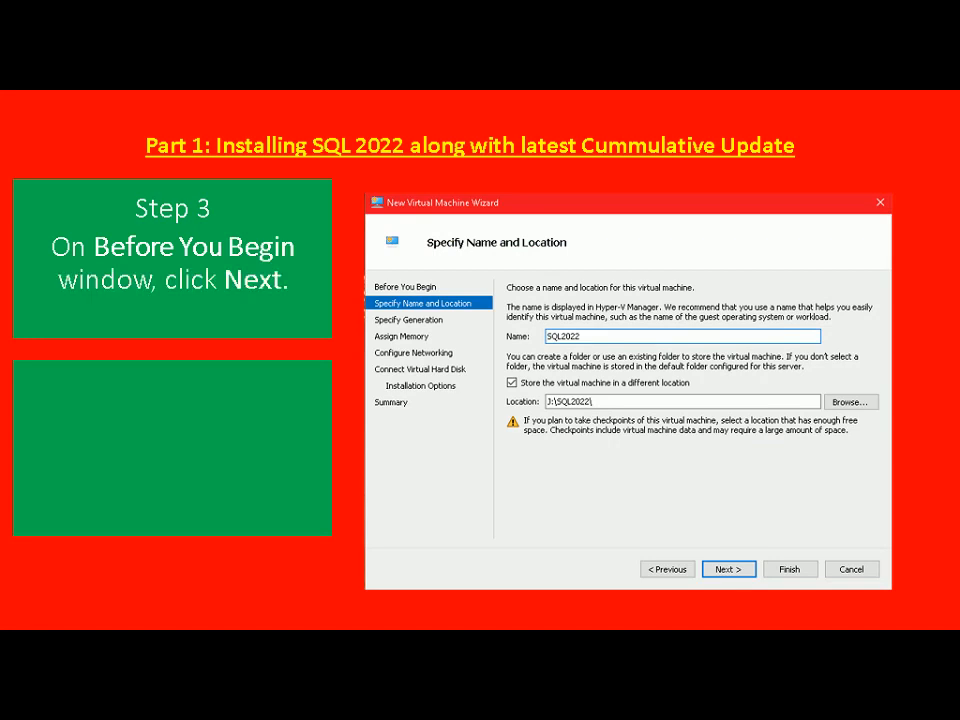
- Return to the New Virtual Machine Wizard and continue past the Before You Begin page
key(alt+Tab)
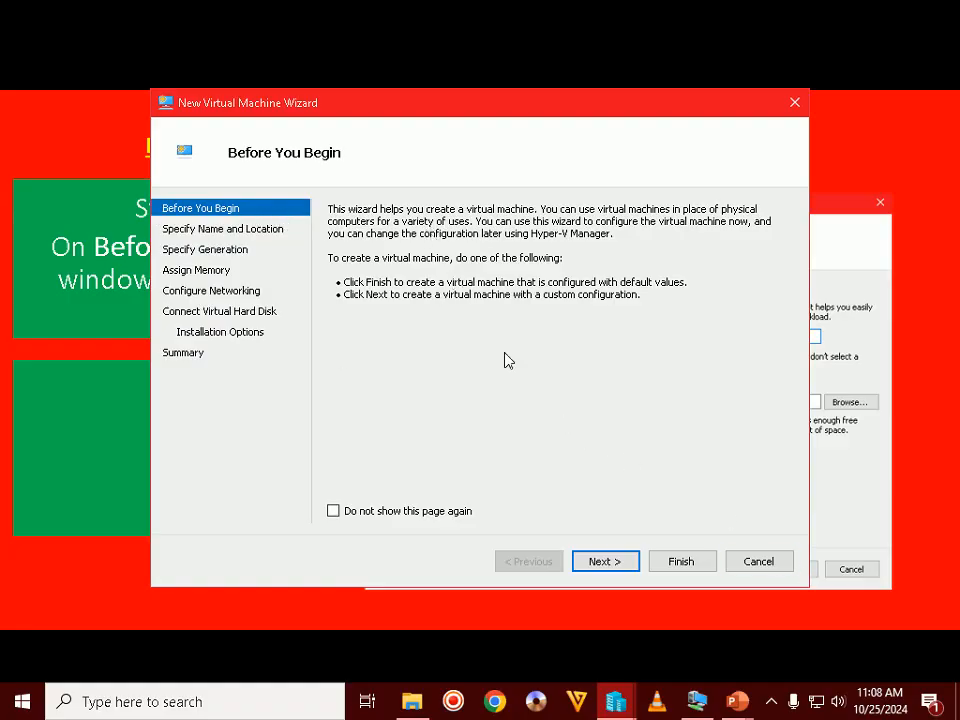
click(605, 561)
key(alt+Tab)
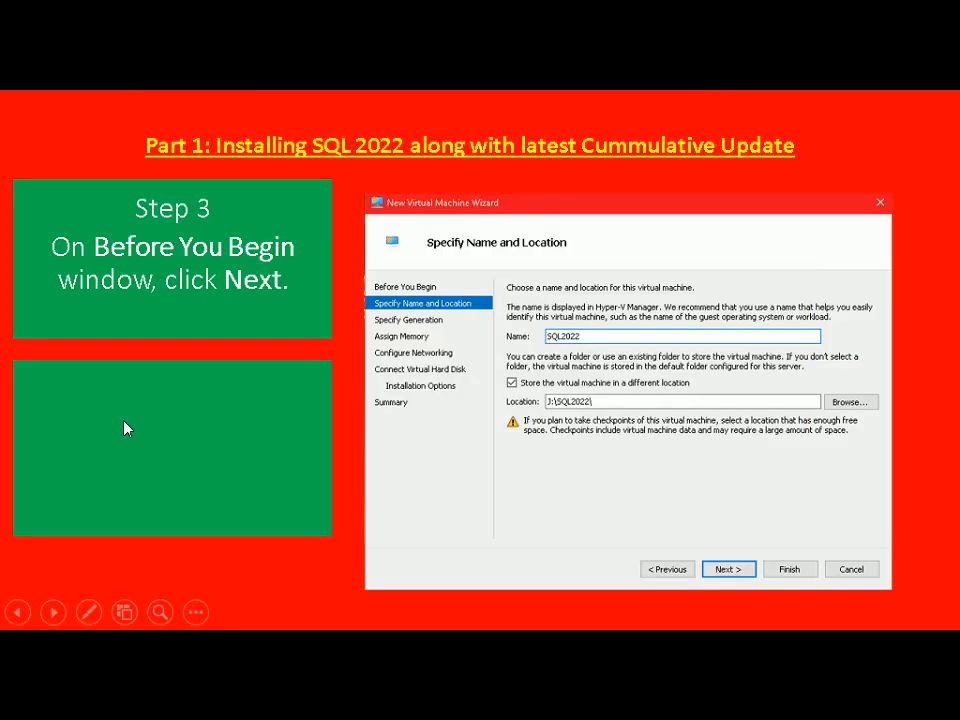
click(124, 421)
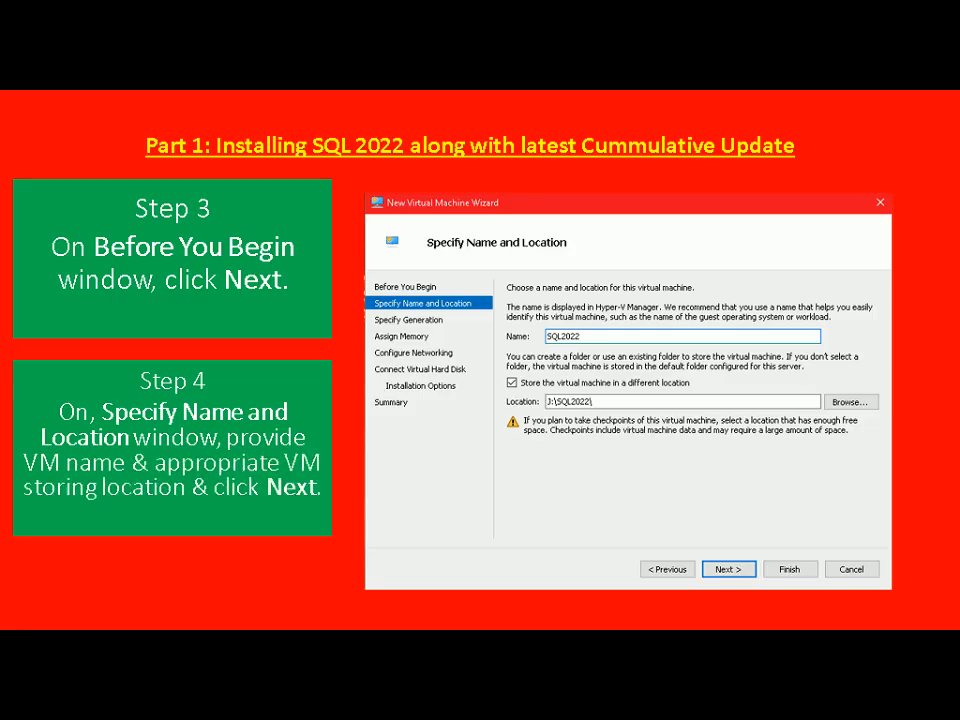
- Name the virtual machine SQL2022 in the wizard and enable storing it in a different location
key(alt+Tab)
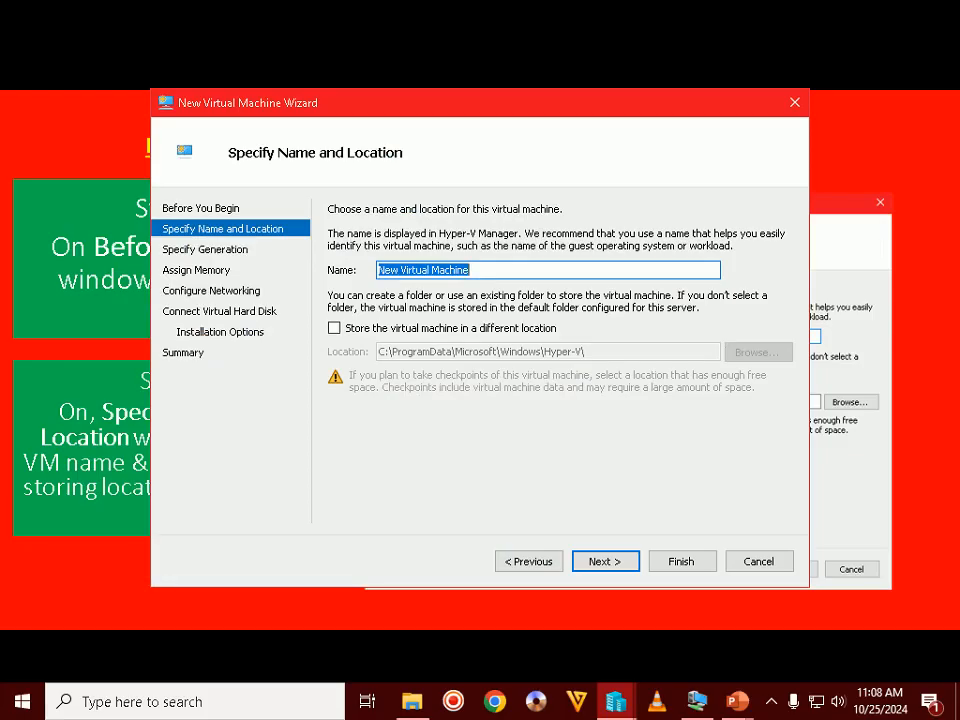
text(SQL)
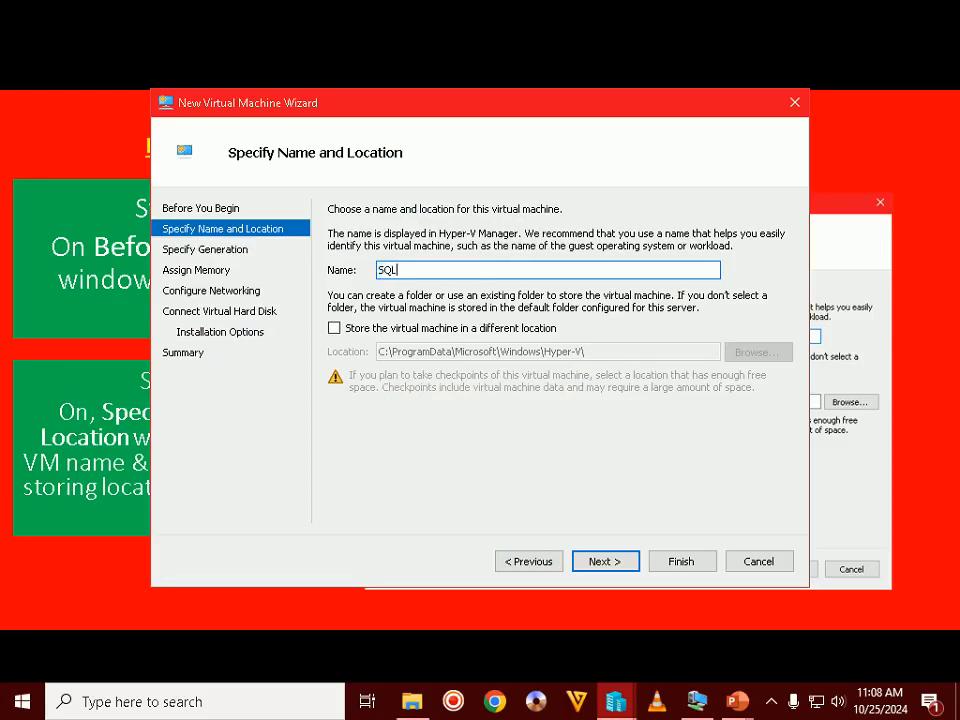
text(2022)
click(452, 330)
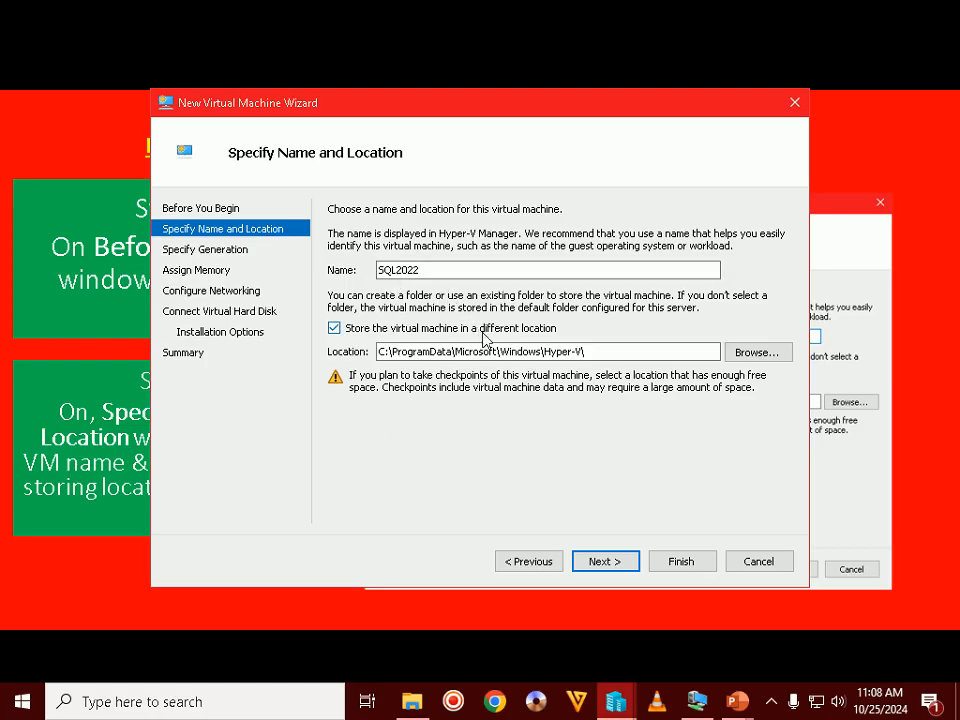
- Create a folder named SQL2022 on the VMs (J:) drive, use it as the virtual machine's storage location, and continue the wizard
click(760, 354)
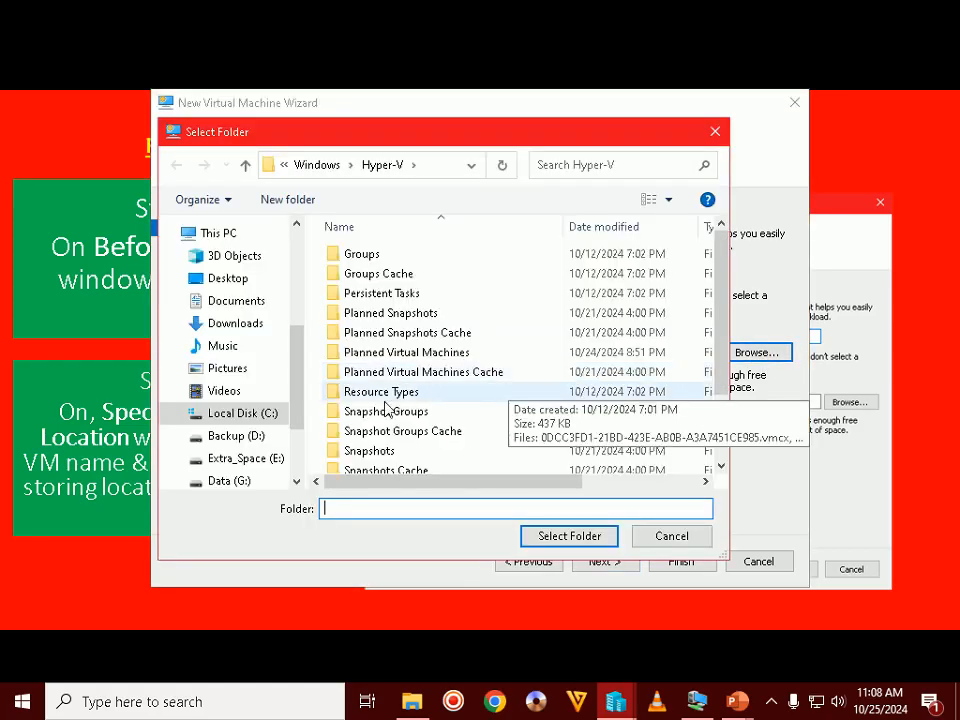
scroll(304, 392, down, 3)
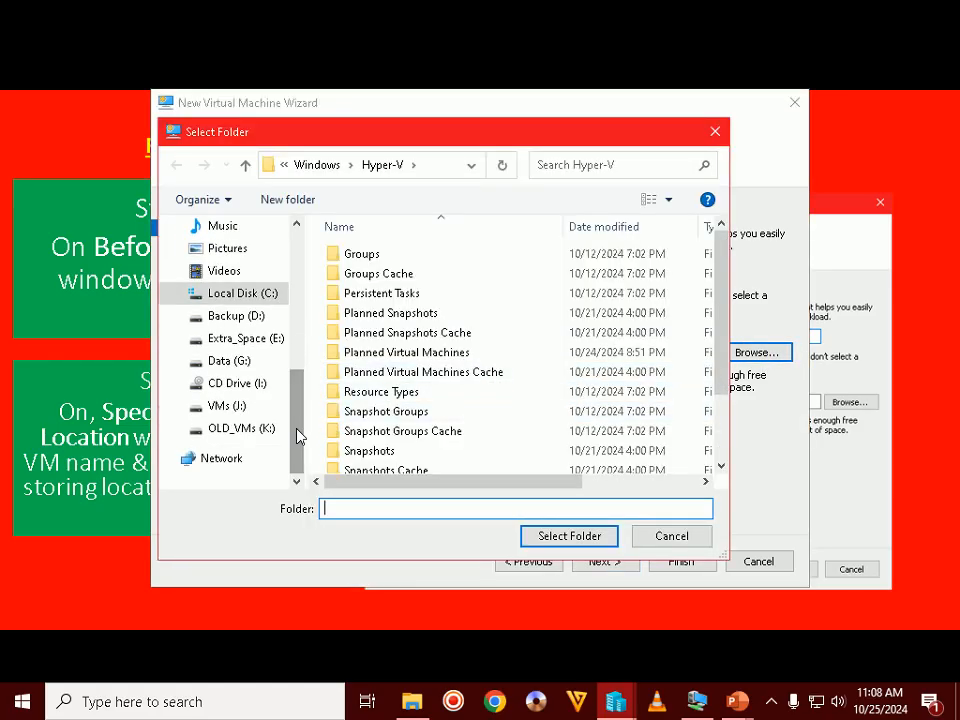
click(243, 410)
right_click(448, 372)
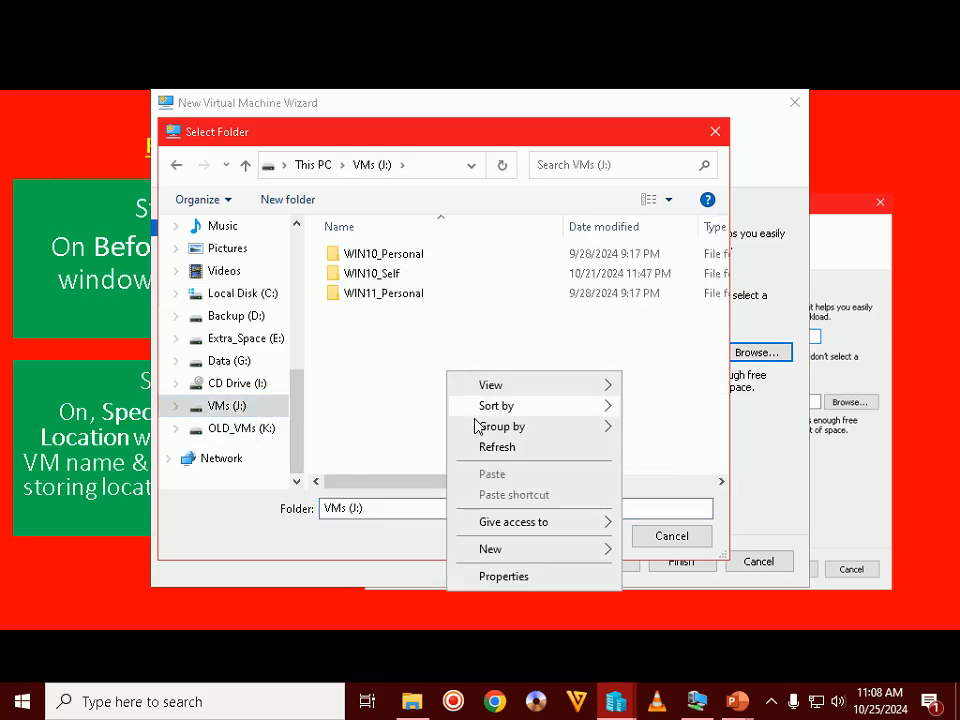
mouse_move(540, 557)
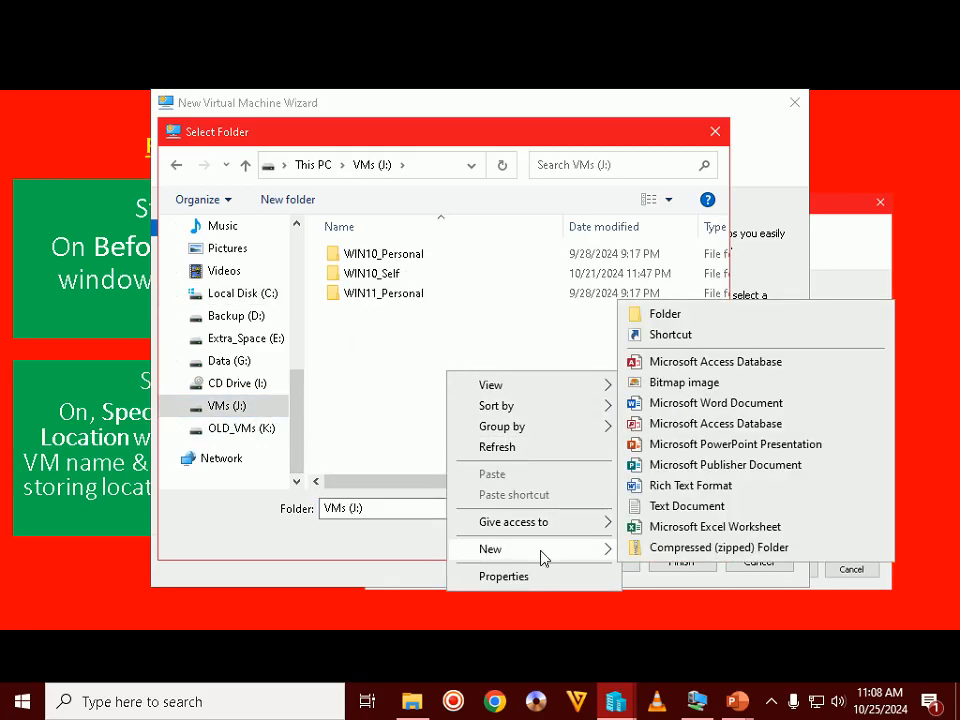
click(666, 314)
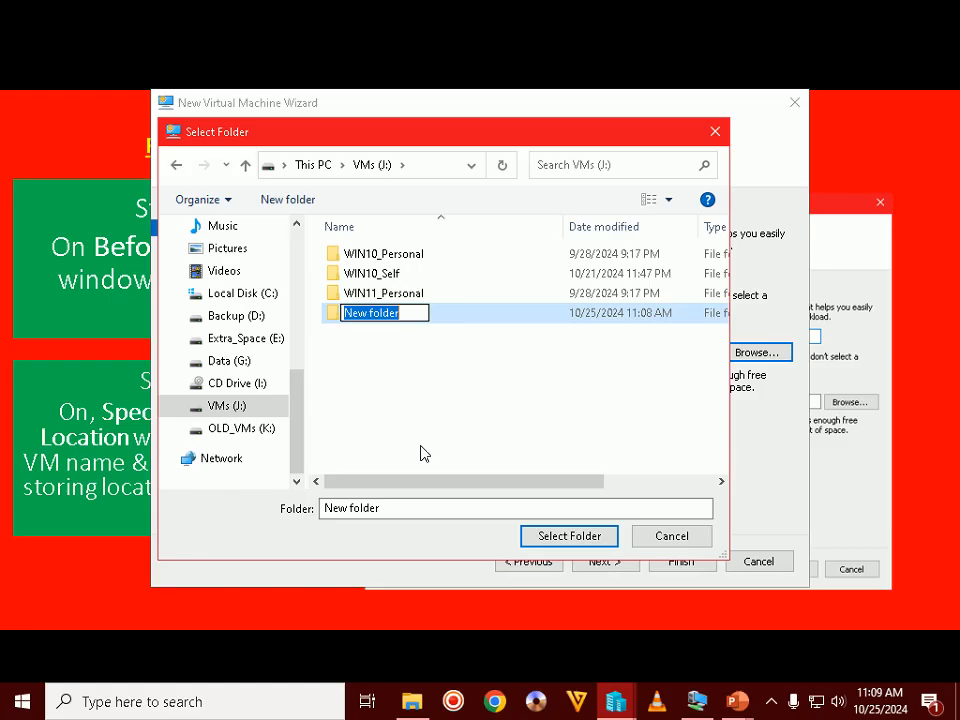
text(SQL2022)
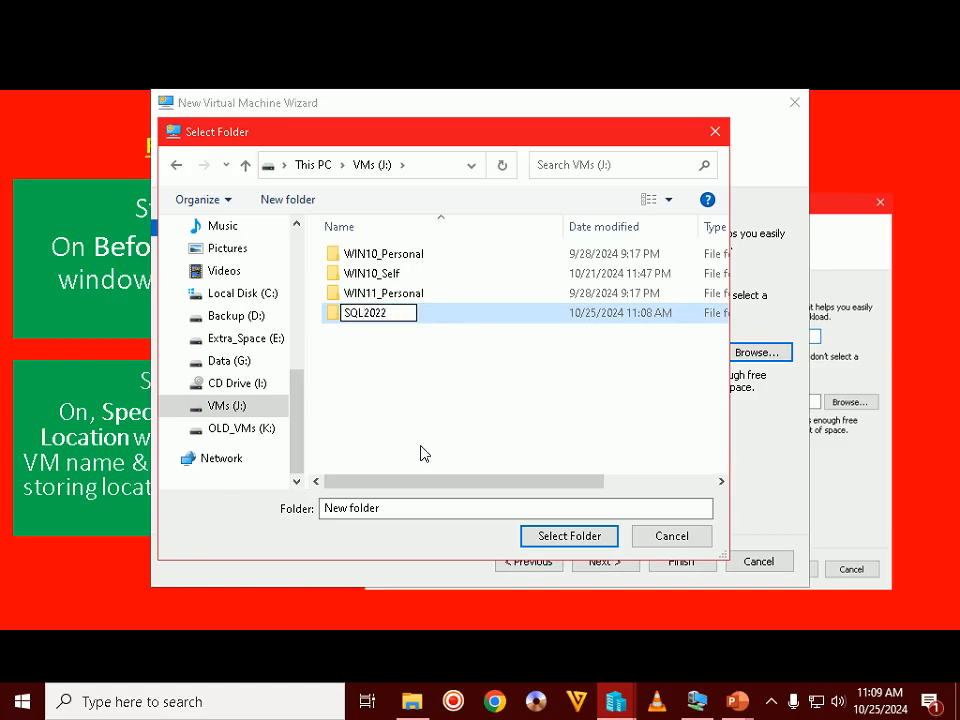
key(Return)
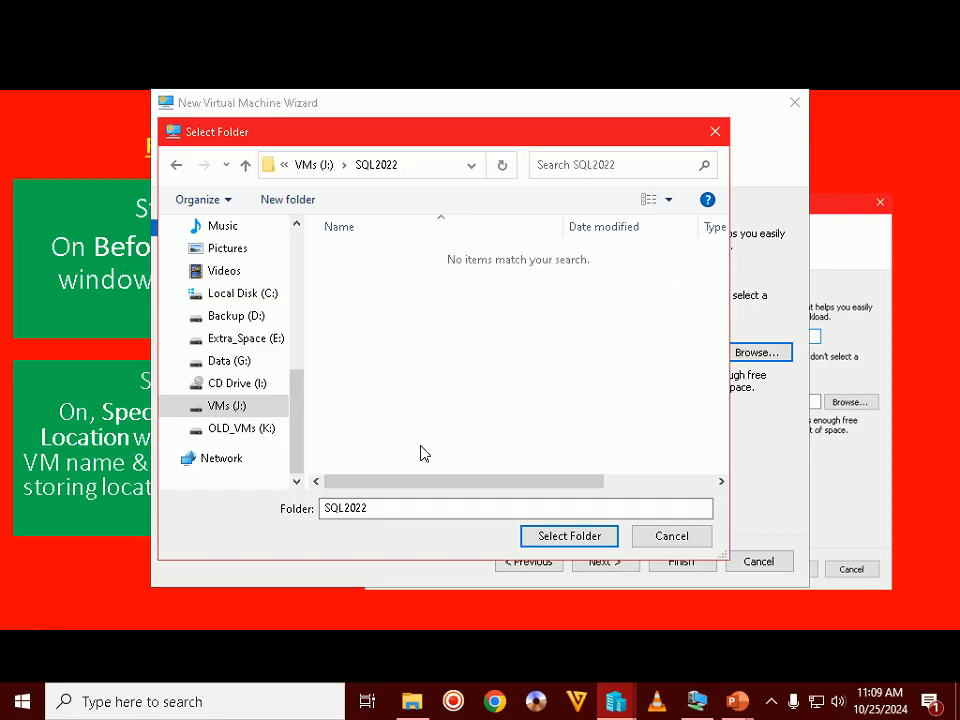
click(572, 537)
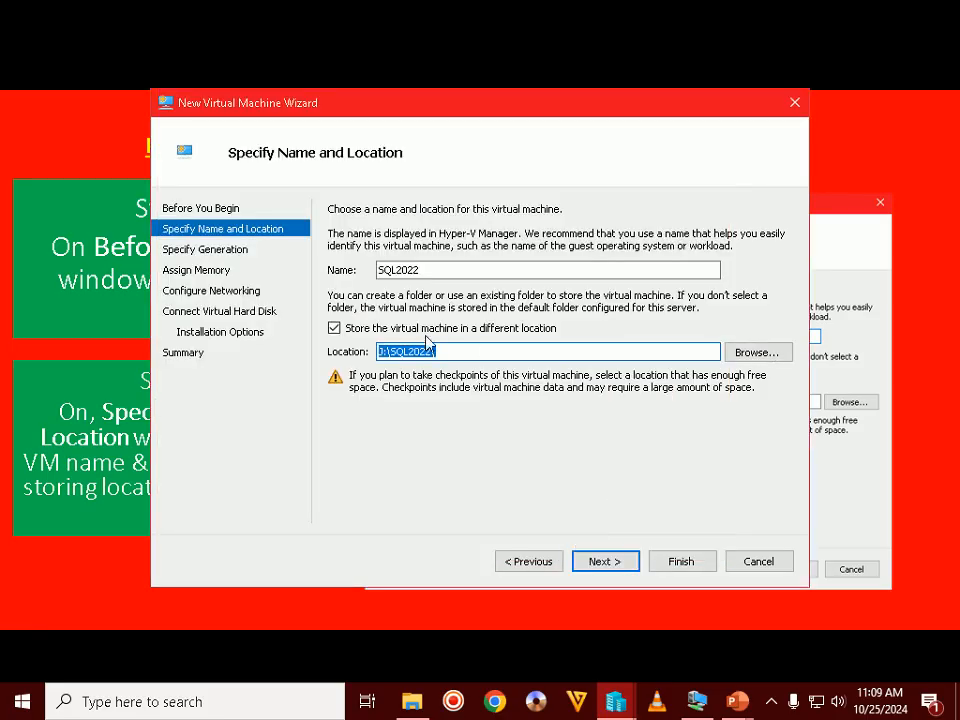
click(614, 564)
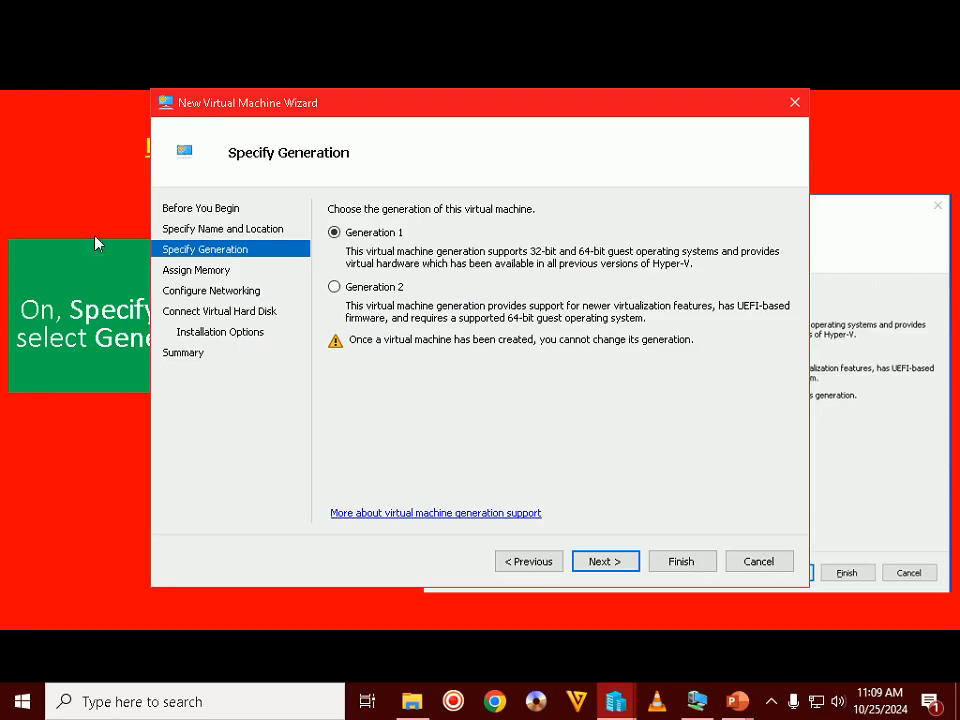
- Choose Generation 2 for the virtual machine, continue the wizard, and advance the PowerPoint presentation to the Assign Memory slide
click(336, 287)
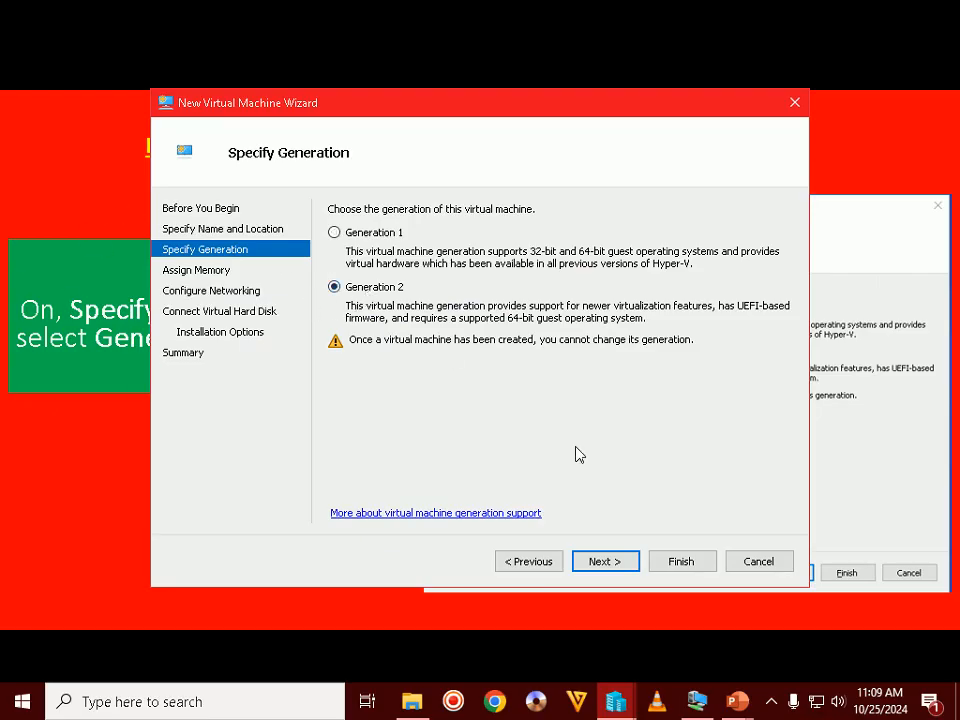
click(619, 561)
click(112, 449)
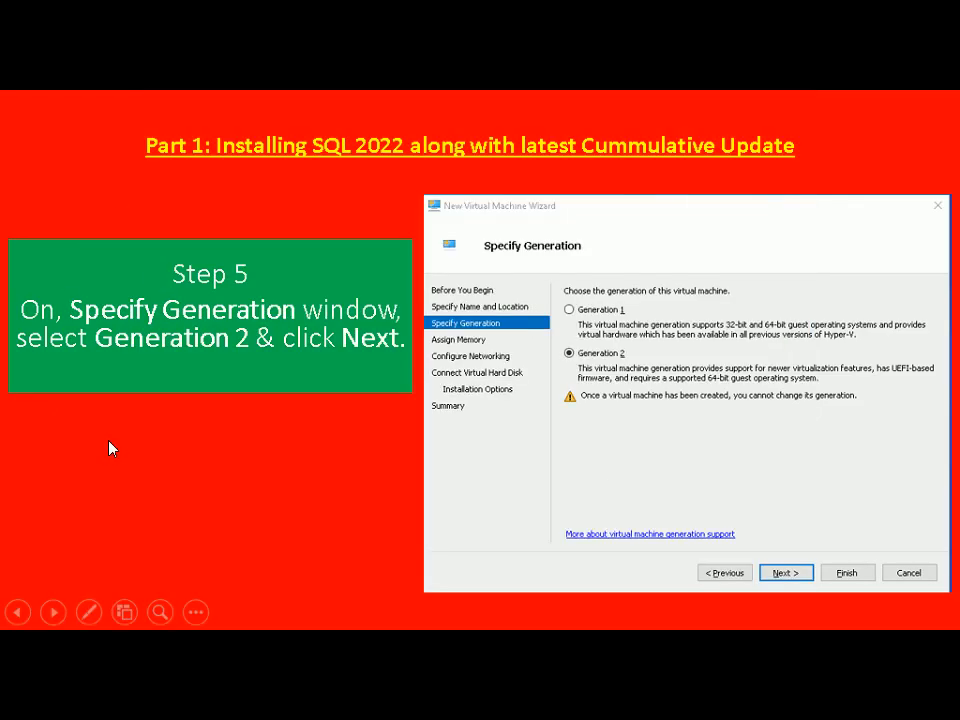
click(111, 450)
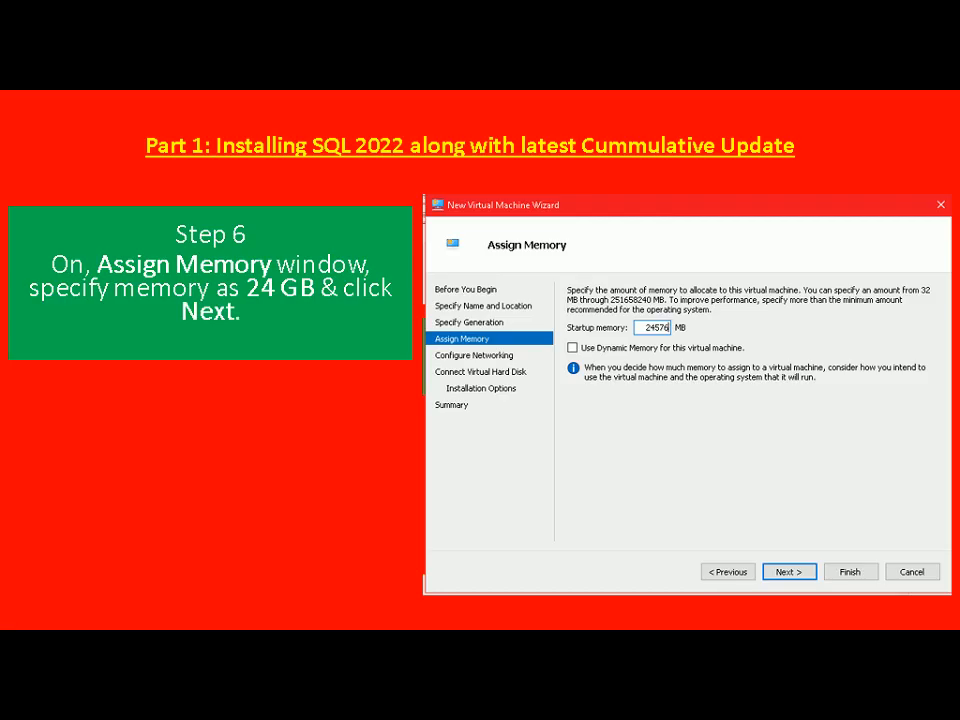
- Return to the New Virtual Machine Wizard, set the startup memory to 24576 MB, and continue to networking
key(alt+Tab)
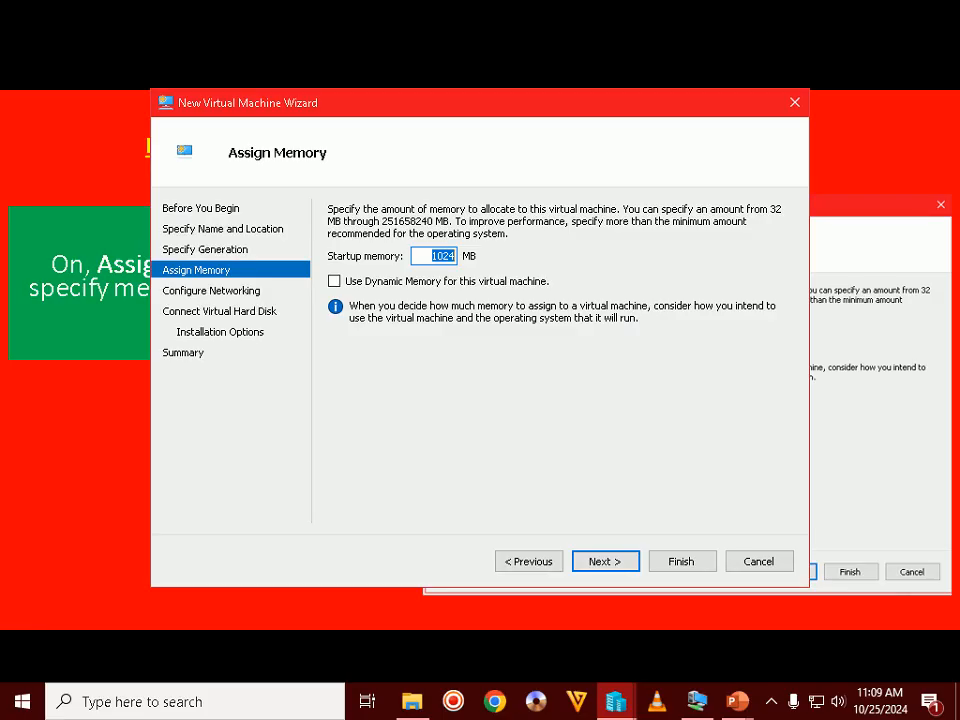
text(245)
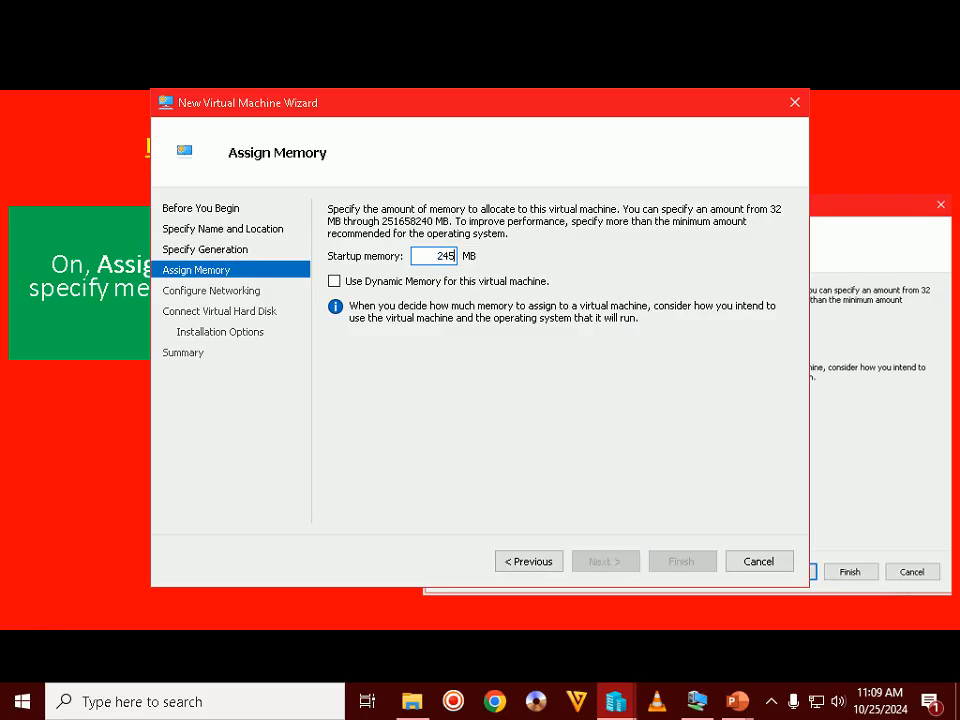
text(76)
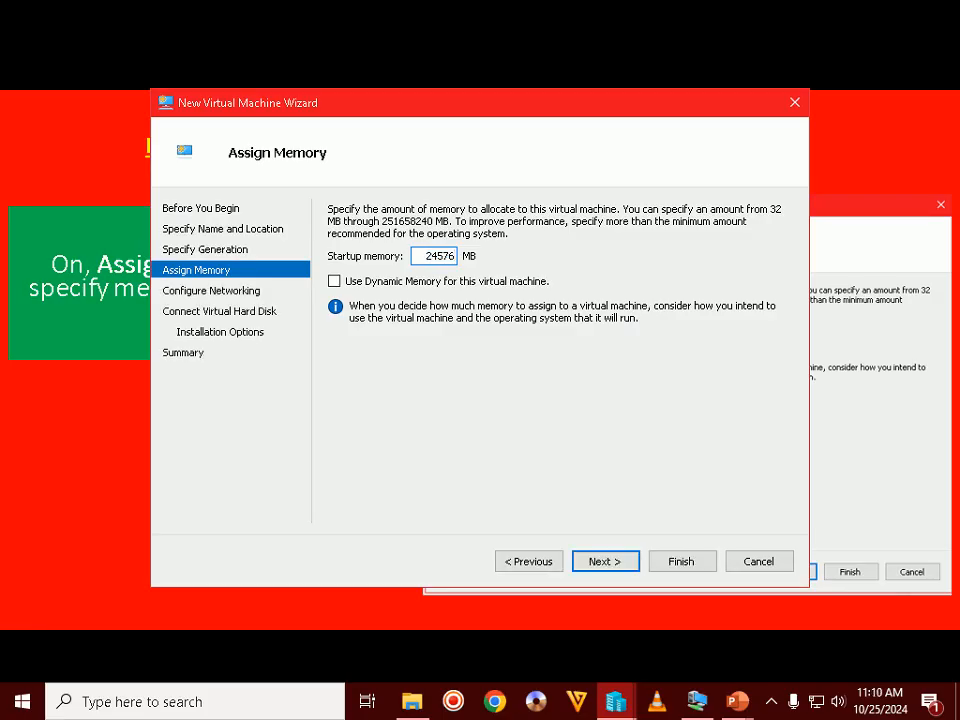
drag(530, 116, 437, 92)
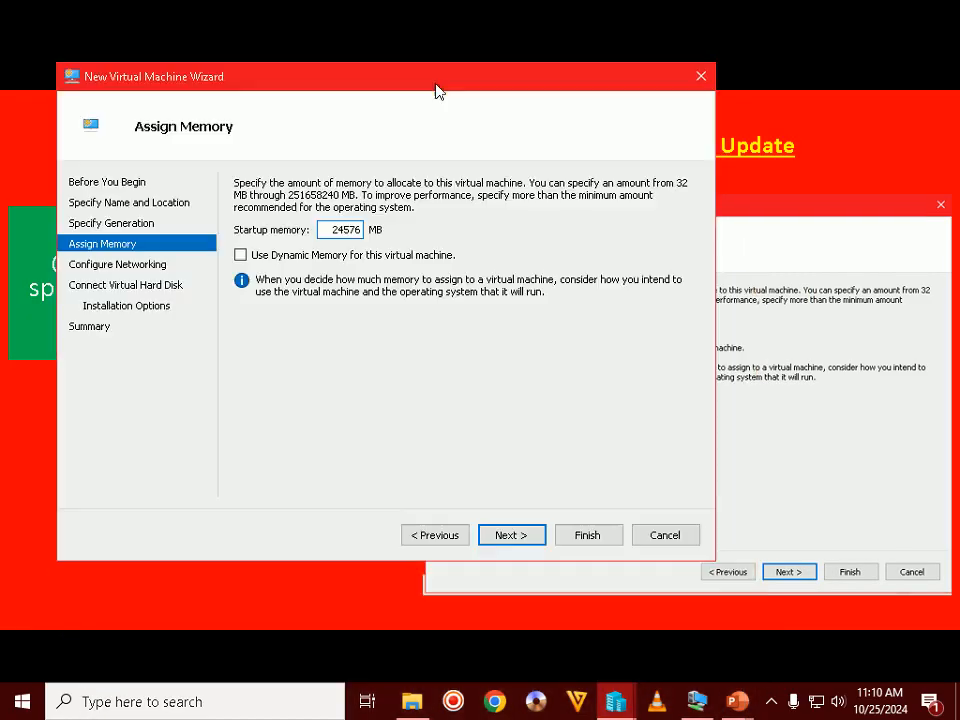
drag(588, 86, 722, 116)
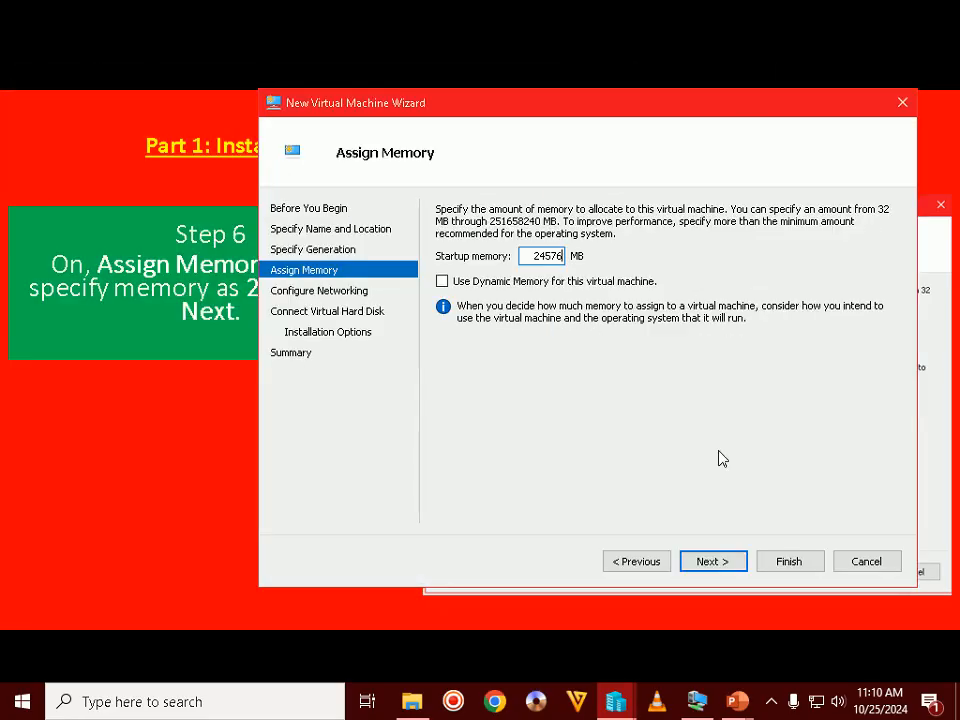
click(715, 564)
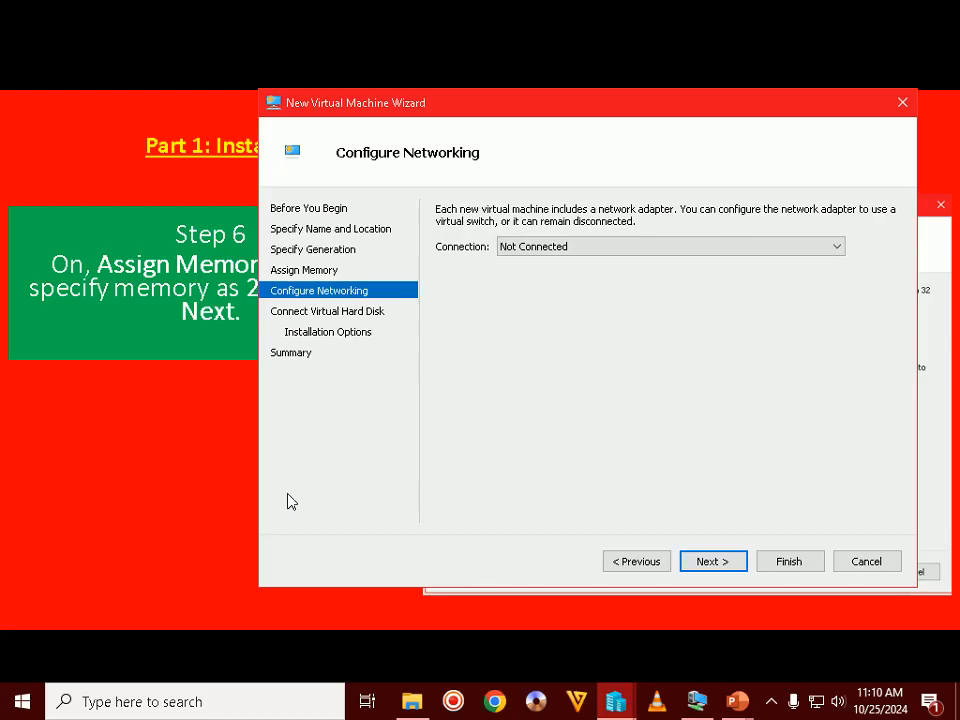
- Advance the presentation to the Configure Networking slide, and connect the virtual machine to the Internal switch in the wizard
click(137, 457)
click(137, 457)
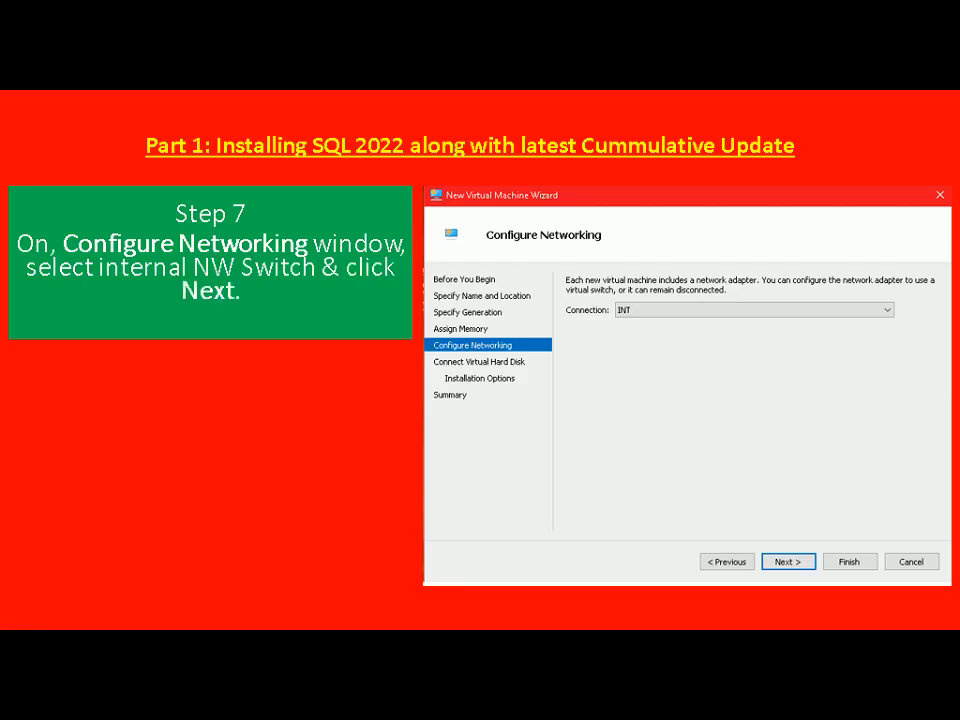
key(alt+Tab)
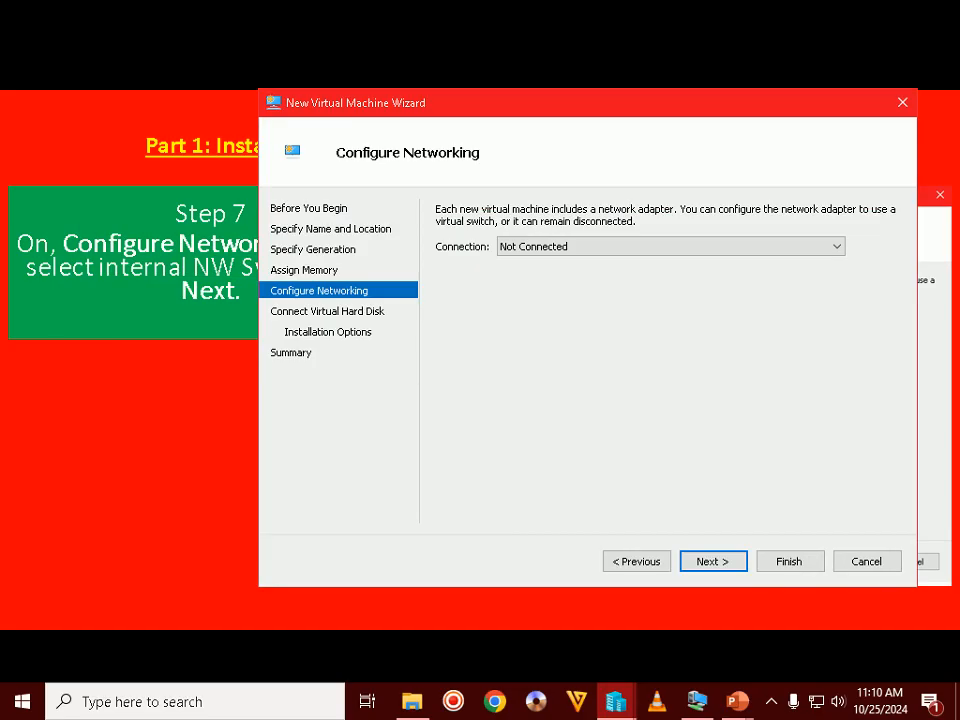
click(587, 255)
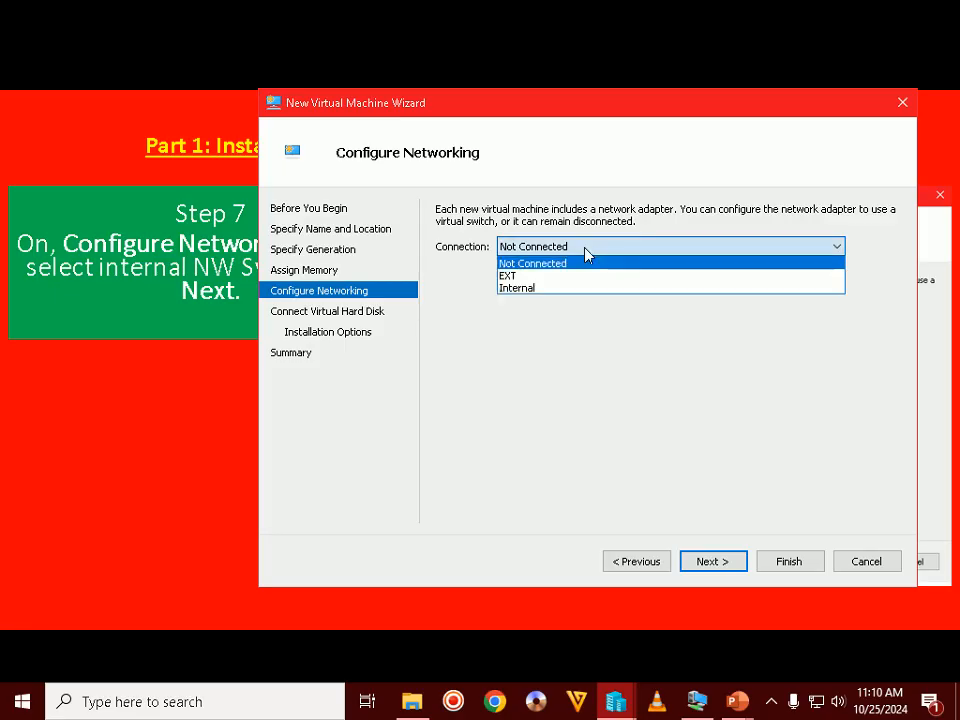
click(541, 289)
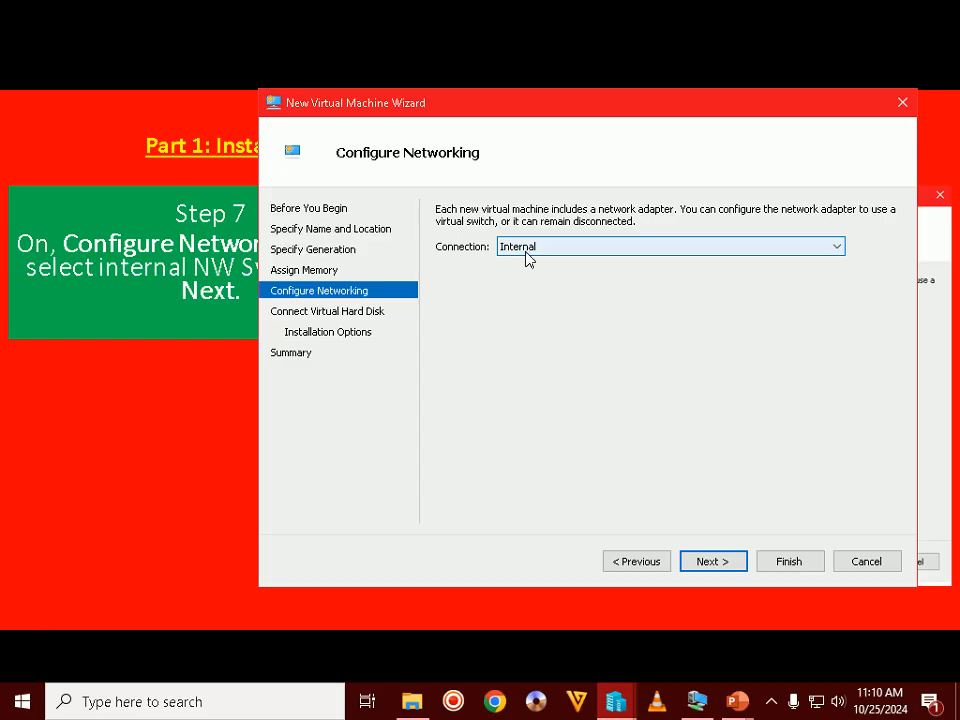
click(707, 561)
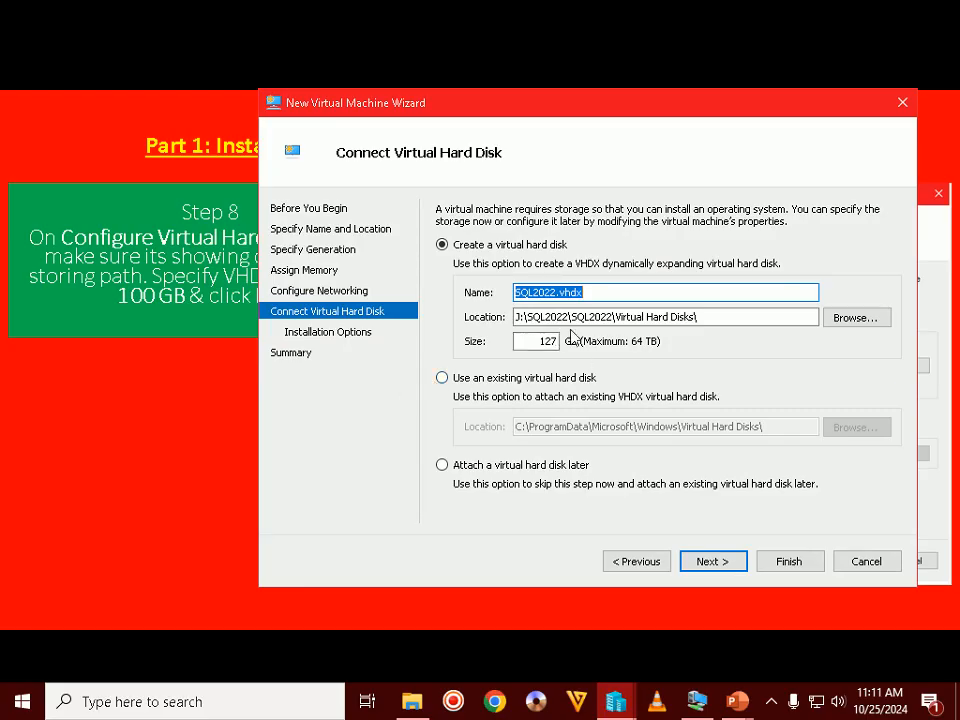
- Check the name and storage location proposed for the new virtual hard disk
drag(557, 292, 452, 285)
click(557, 293)
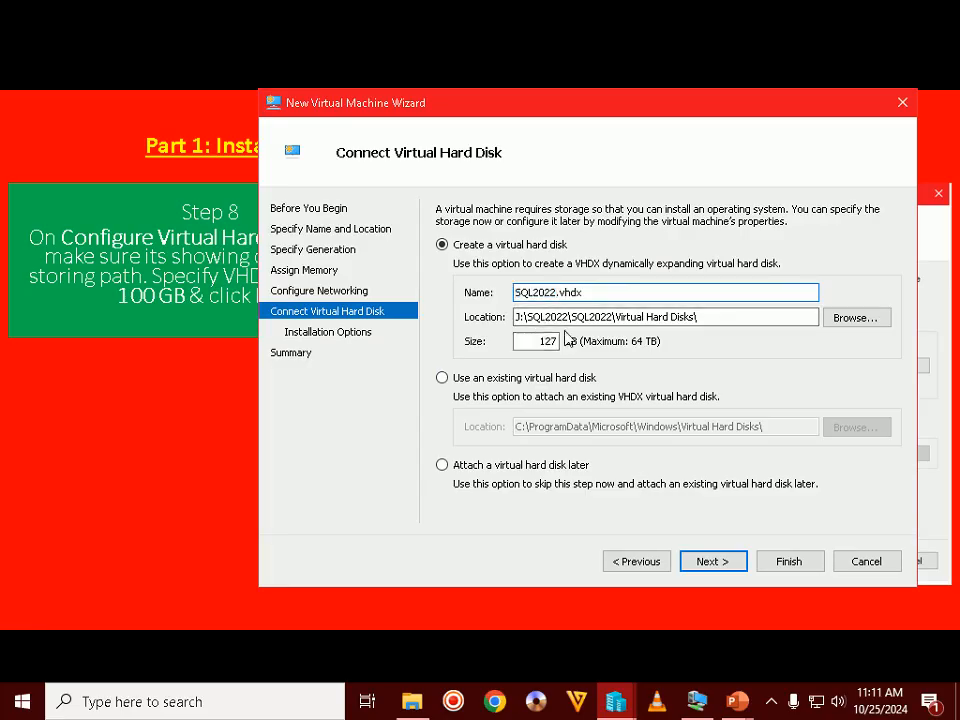
drag(712, 317, 467, 320)
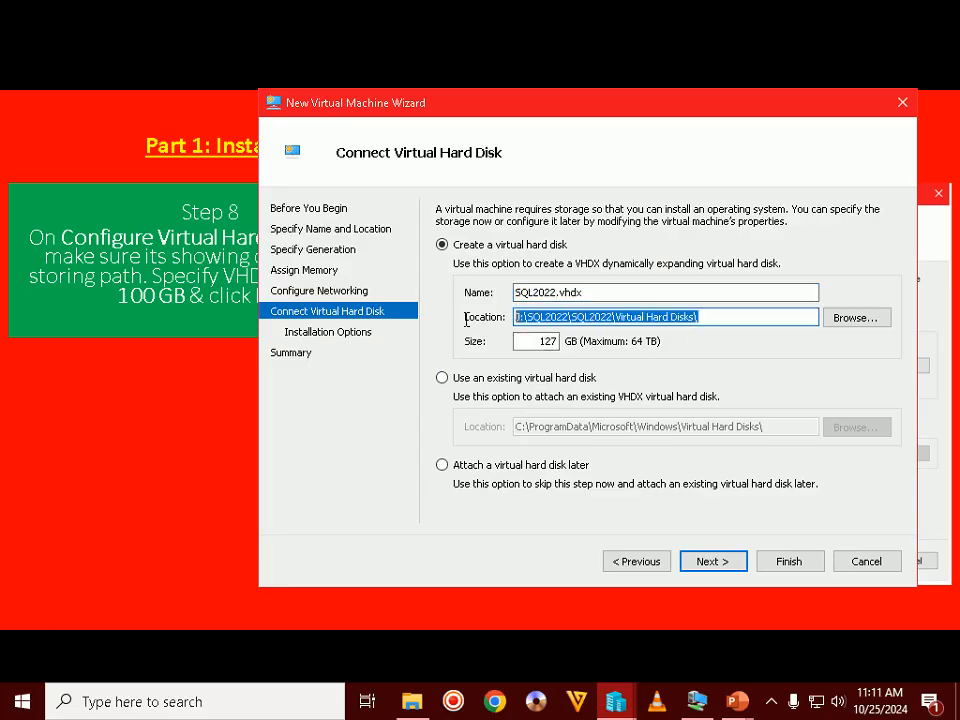
click(523, 317)
click(709, 318)
drag(709, 318, 469, 318)
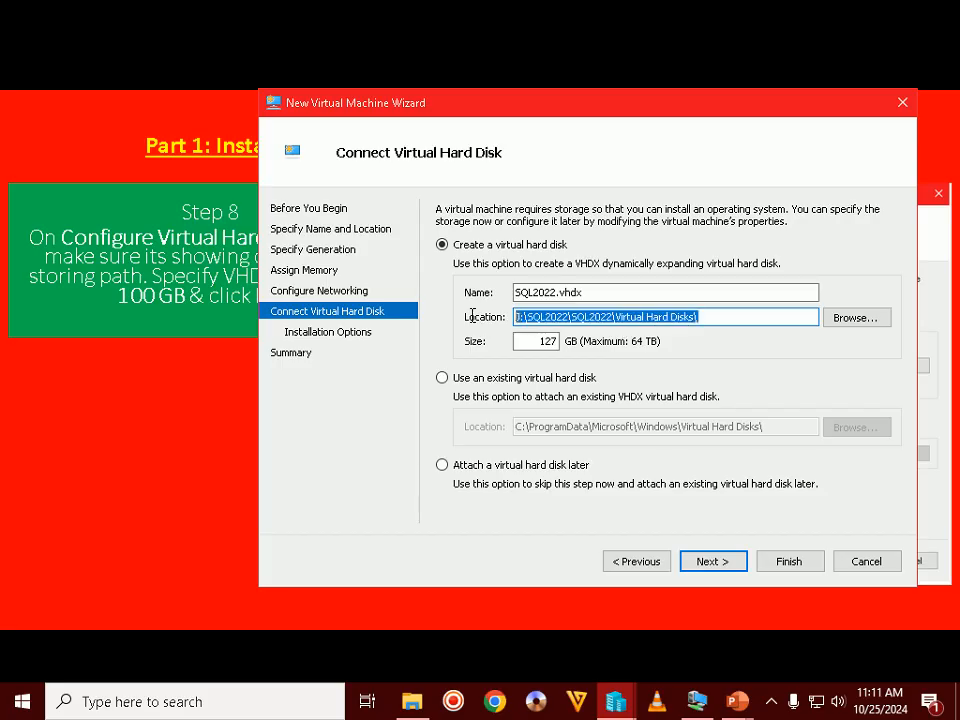
click(633, 320)
- Set the new virtual hard disk's size to 100 GB and continue to the installation options
drag(533, 342, 586, 333)
text(100)
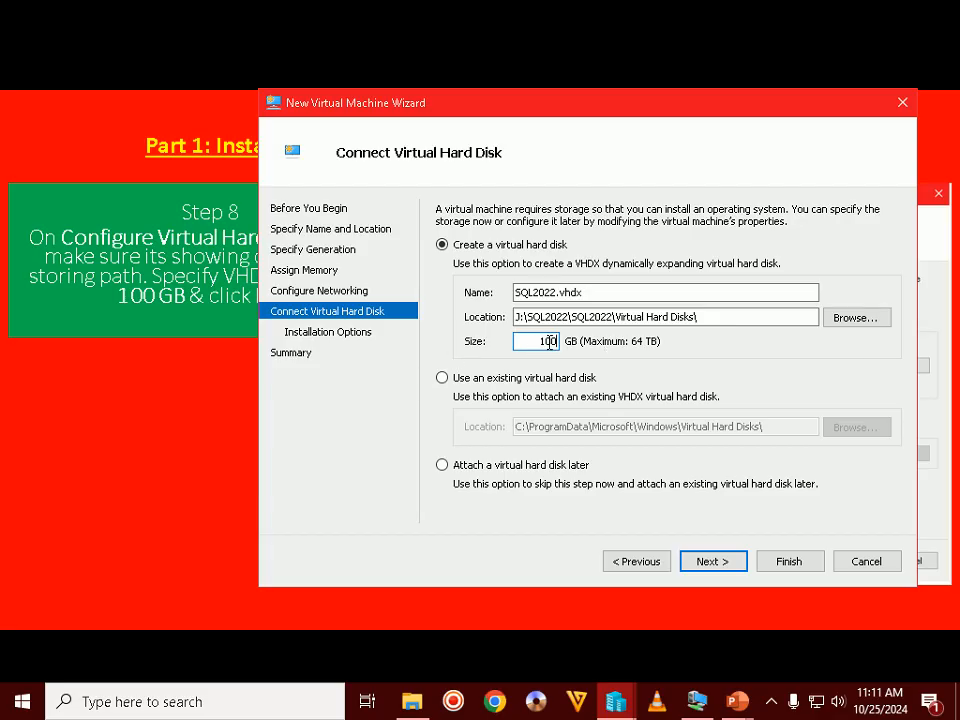
click(724, 566)
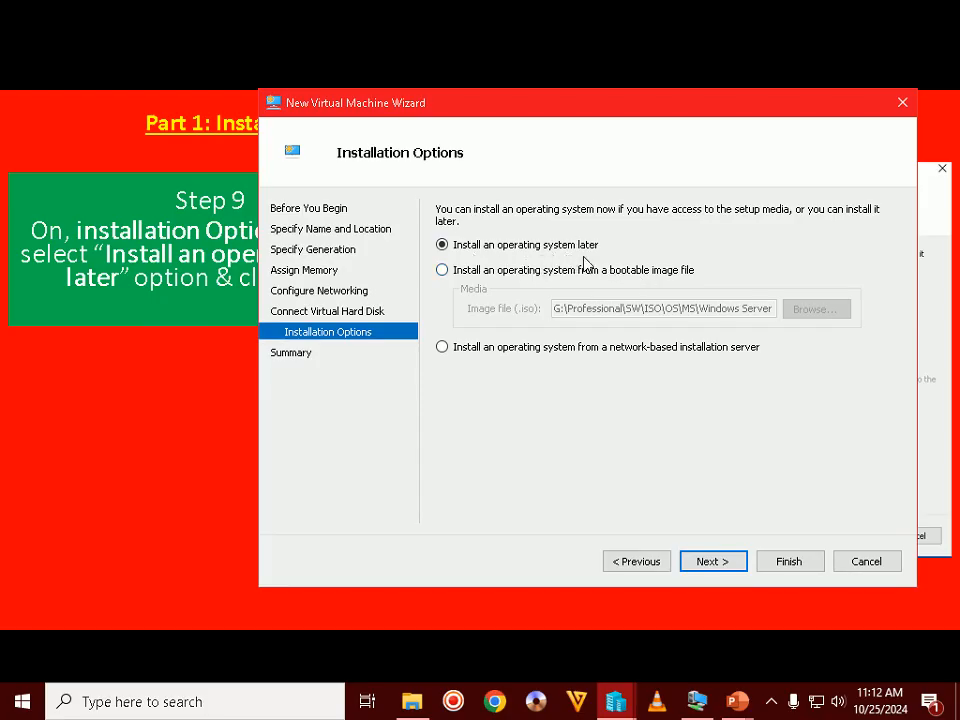
- Keep the option to install an operating system later, review the summary, and finish creating the virtual machine
click(712, 561)
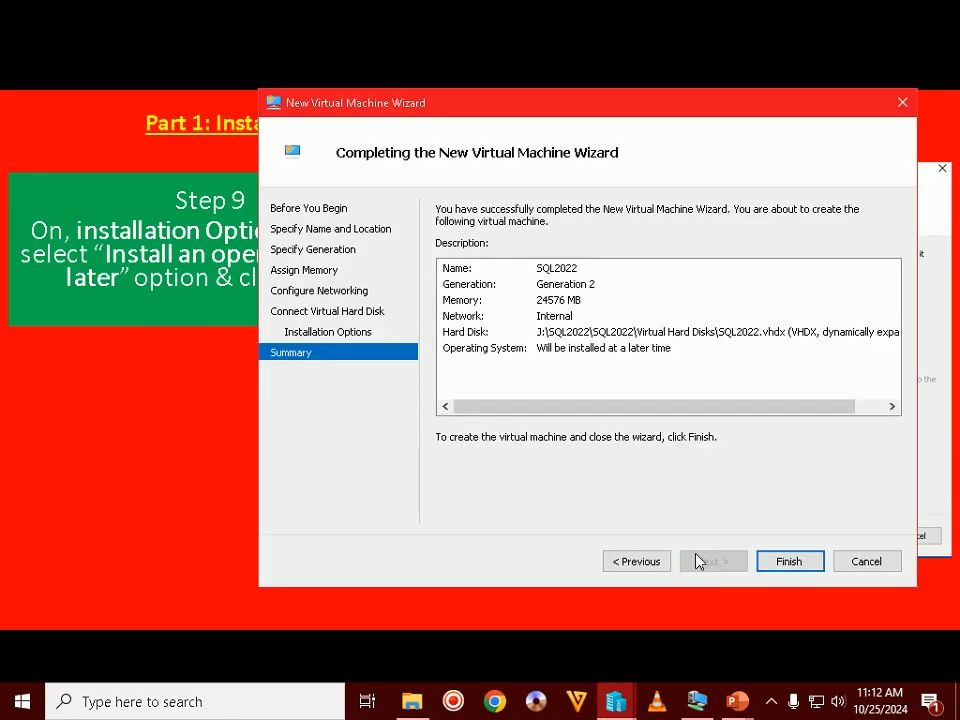
click(136, 443)
click(137, 448)
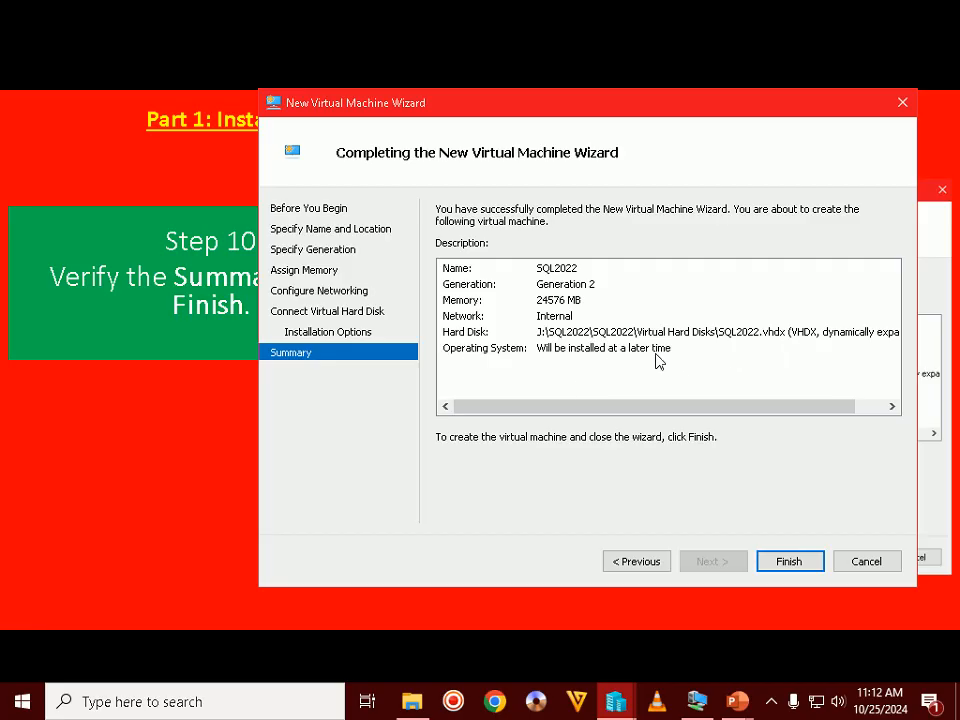
click(811, 569)
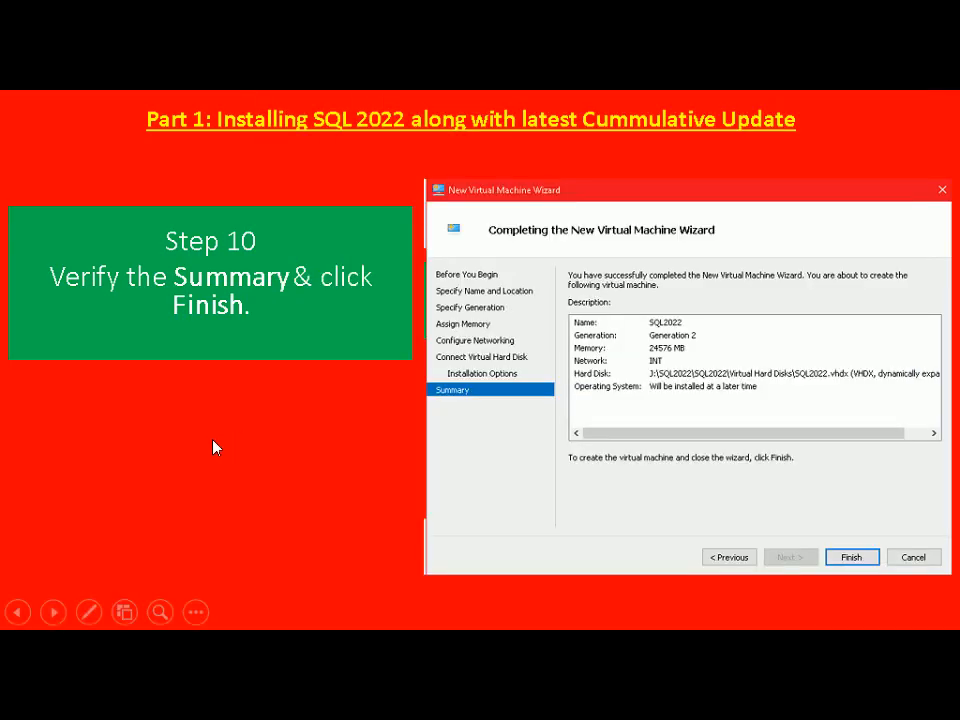
- Switch to Hyper-V Manager, open the SQL2022 virtual machine's connection window, and return to the virtual machine list
click(213, 447)
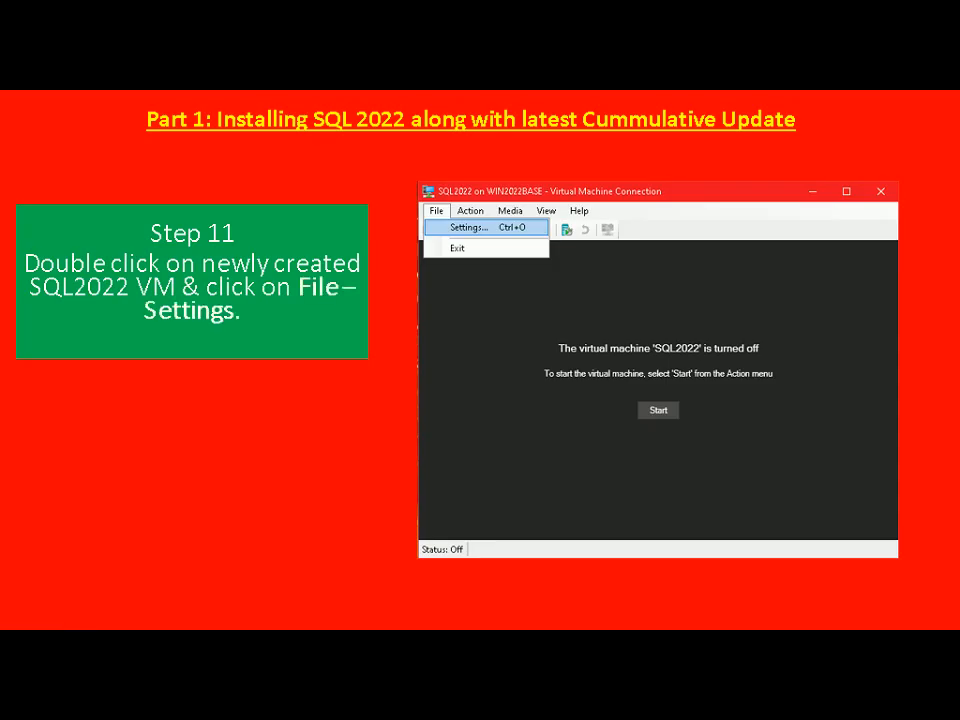
key(alt+Tab)
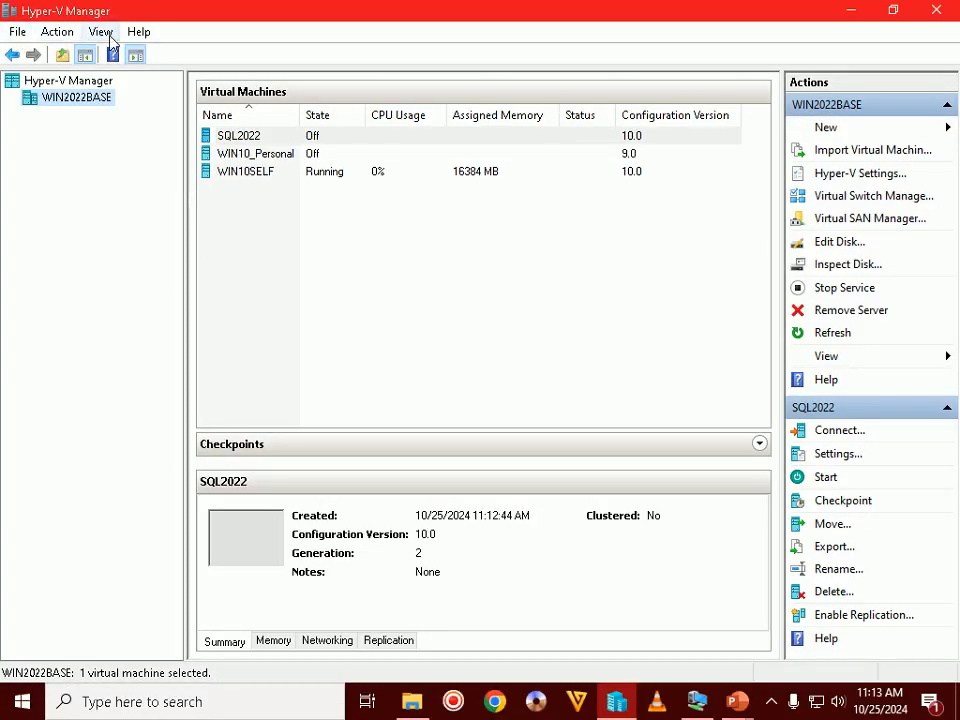
double_click(250, 135)
click(36, 41)
click(36, 41)
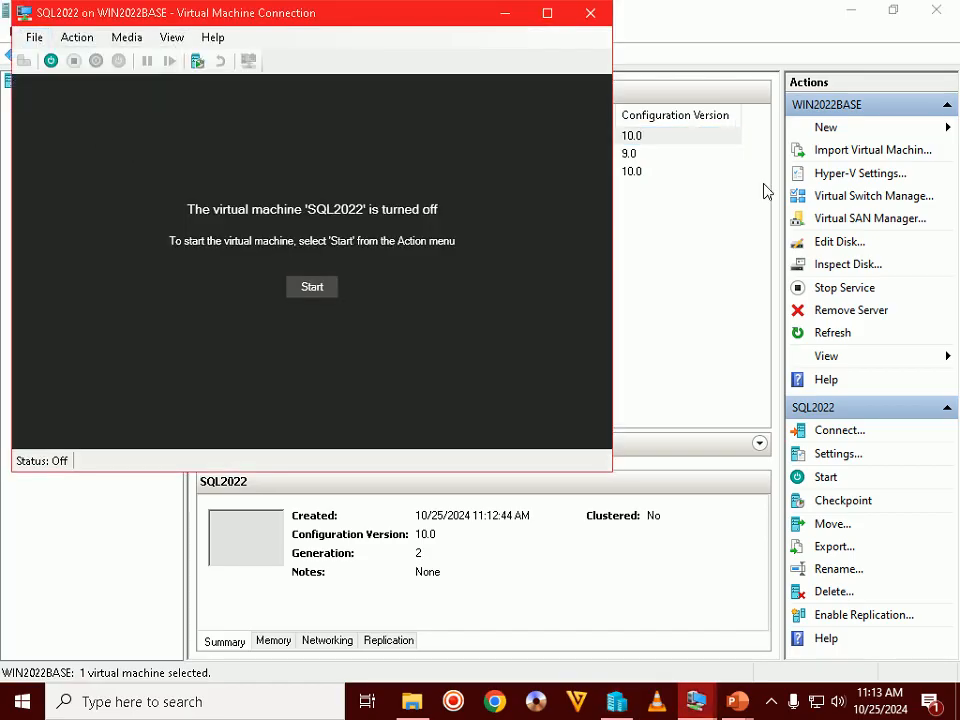
click(705, 235)
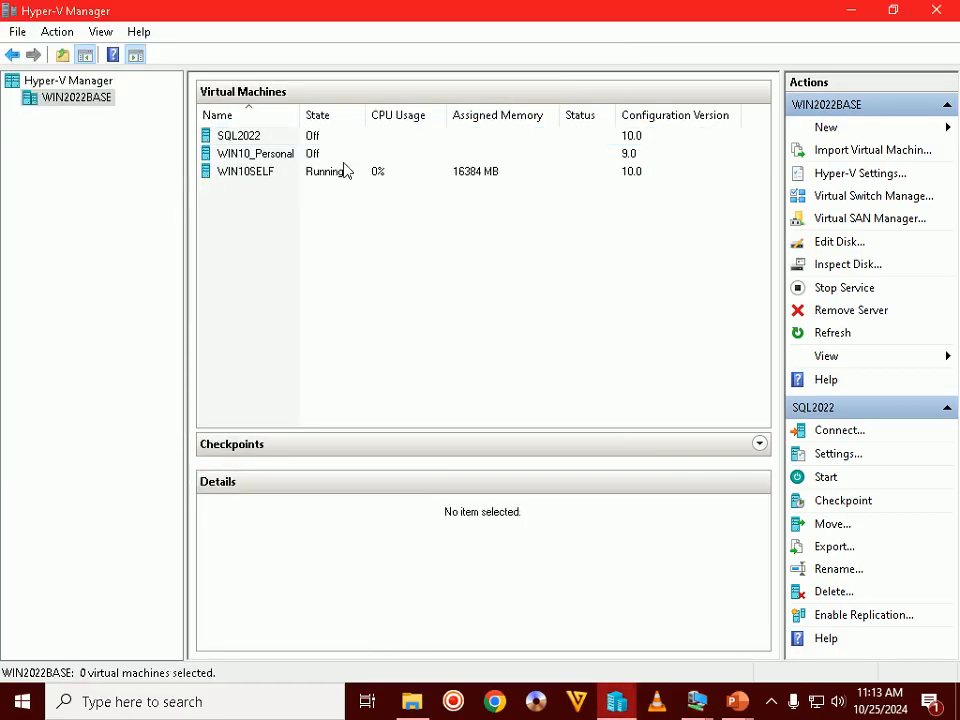
- Open the settings of the SQL2022 virtual machine, then switch to the PowerPoint slide show and advance to the Step 12 slide
click(243, 140)
right_click(245, 140)
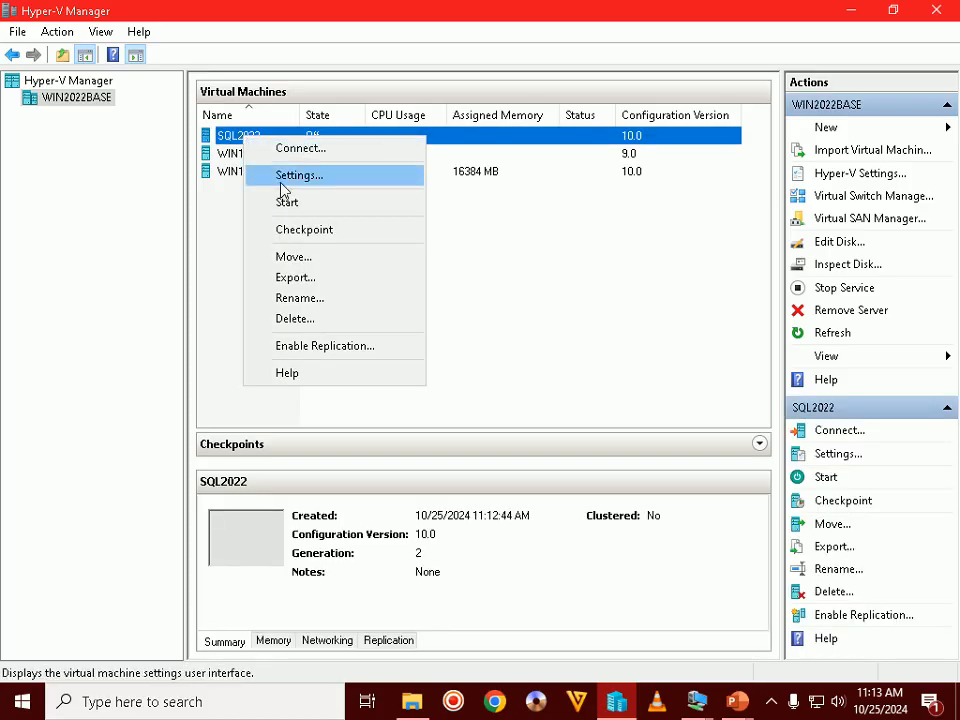
click(281, 189)
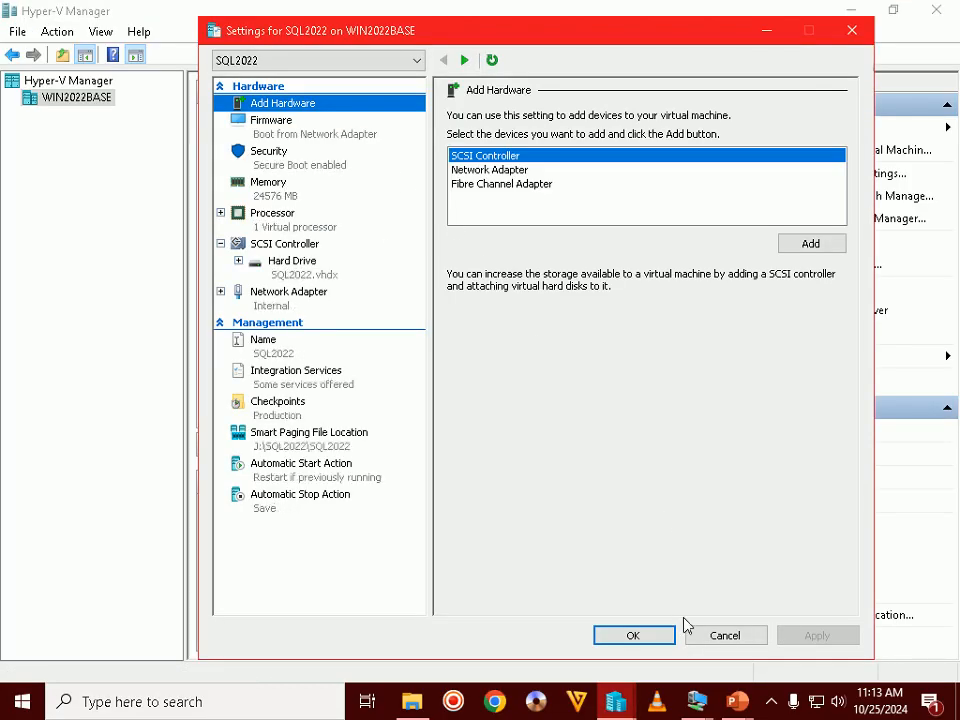
mouse_move(726, 706)
click(840, 604)
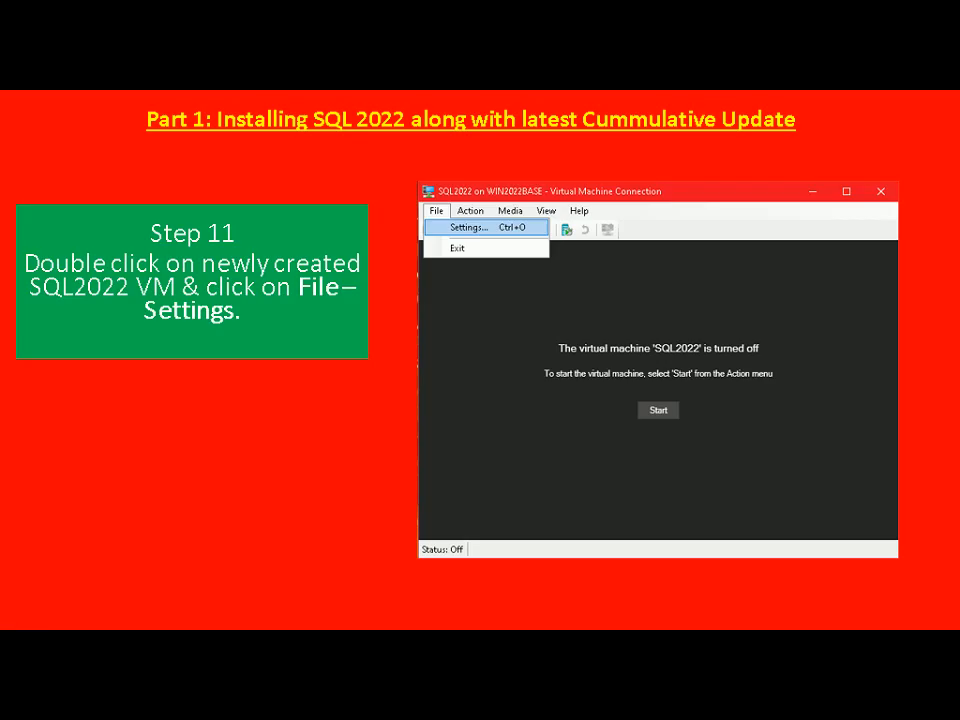
key(Right)
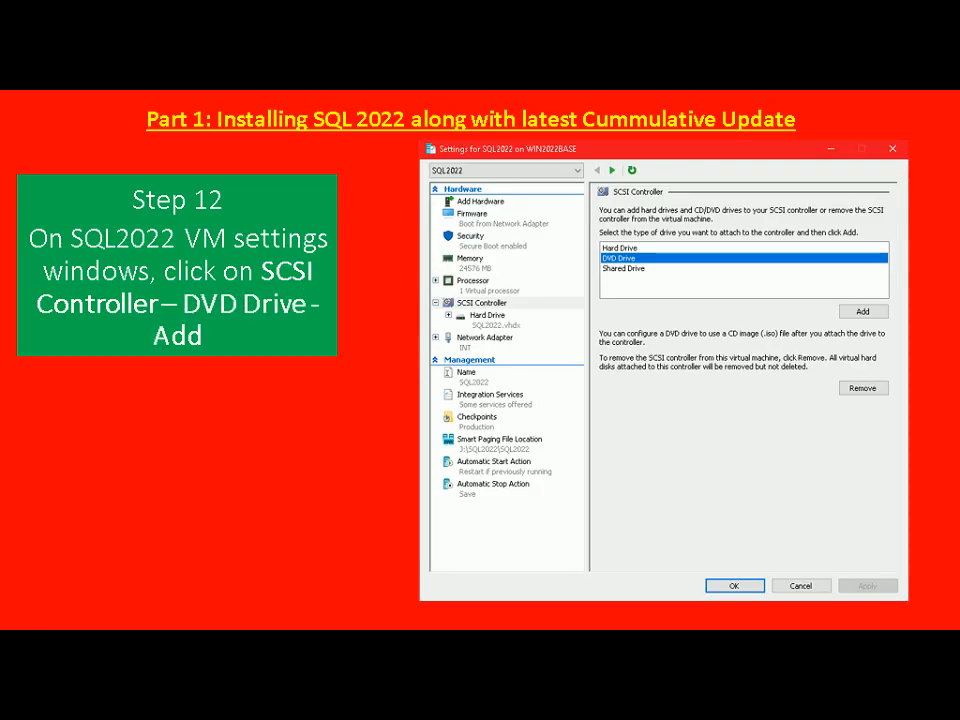
- Add a DVD drive to the SCSI Controller in the SQL2022 settings, then advance the slide show to the Step 13 slide
key(alt+Tab)
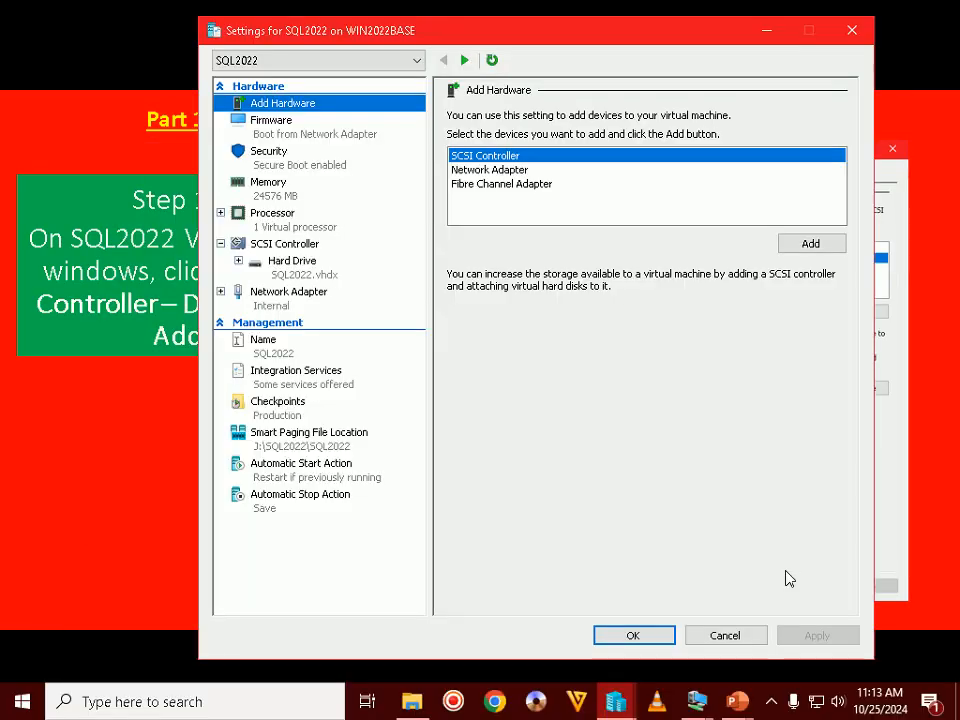
click(300, 245)
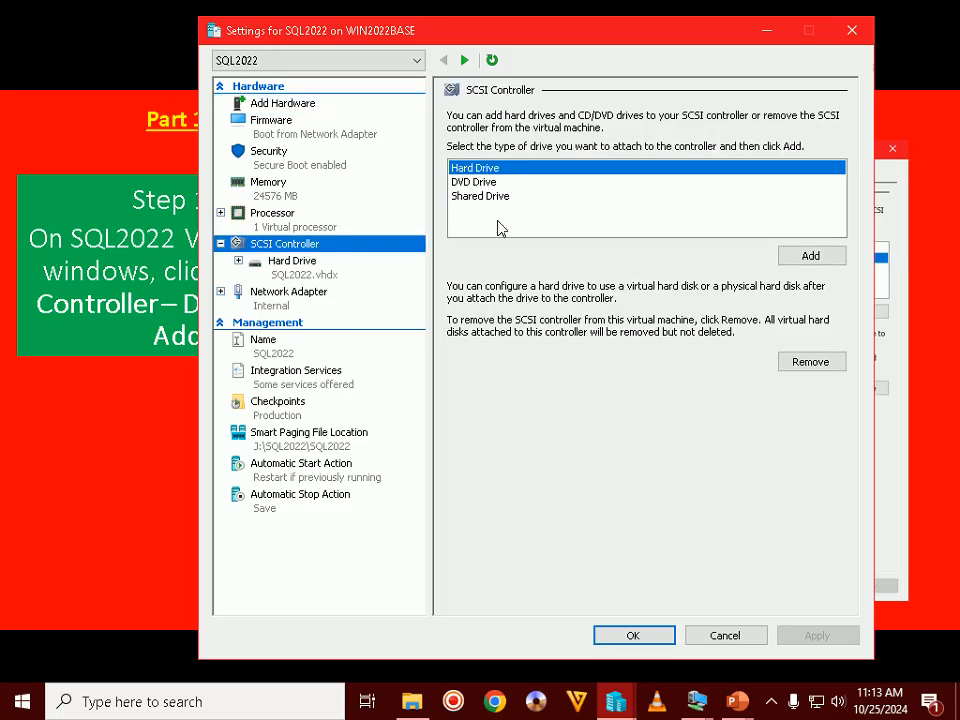
click(490, 182)
click(810, 255)
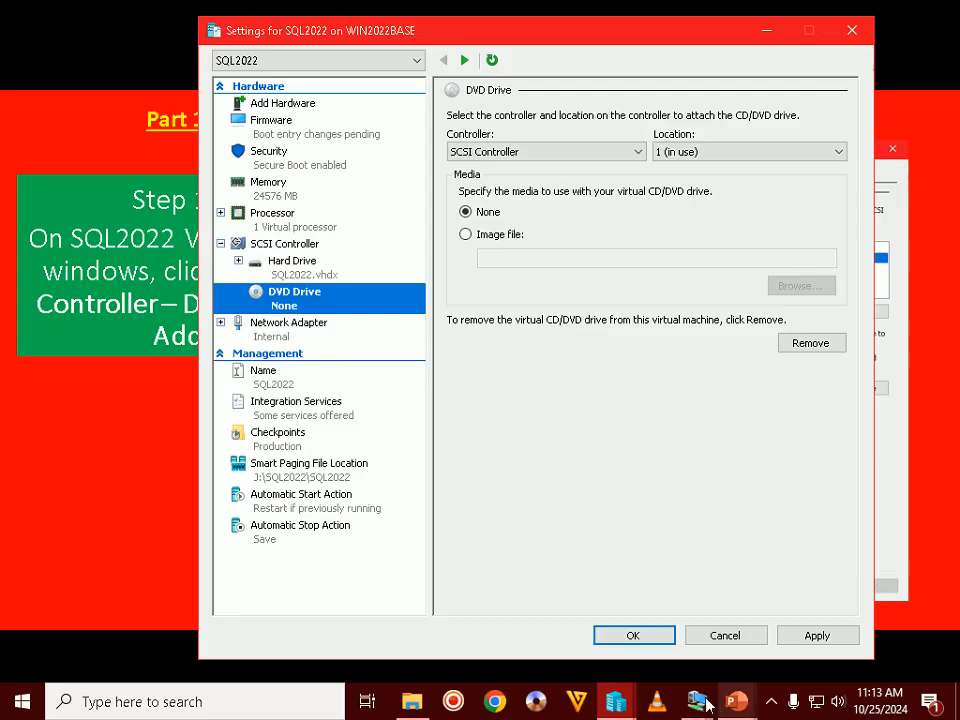
click(72, 562)
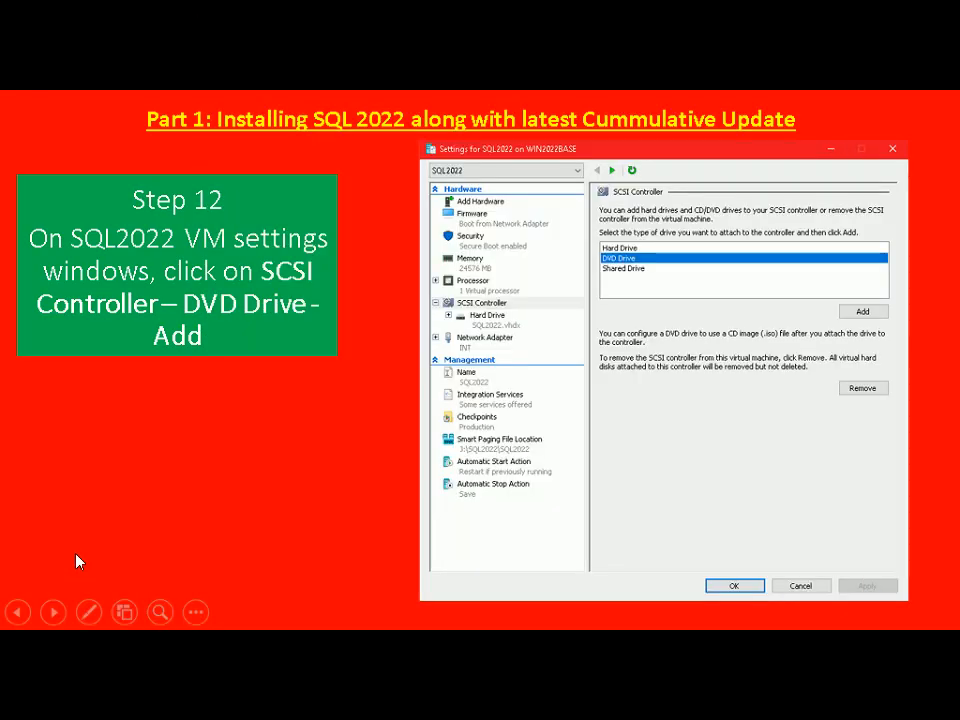
click(76, 562)
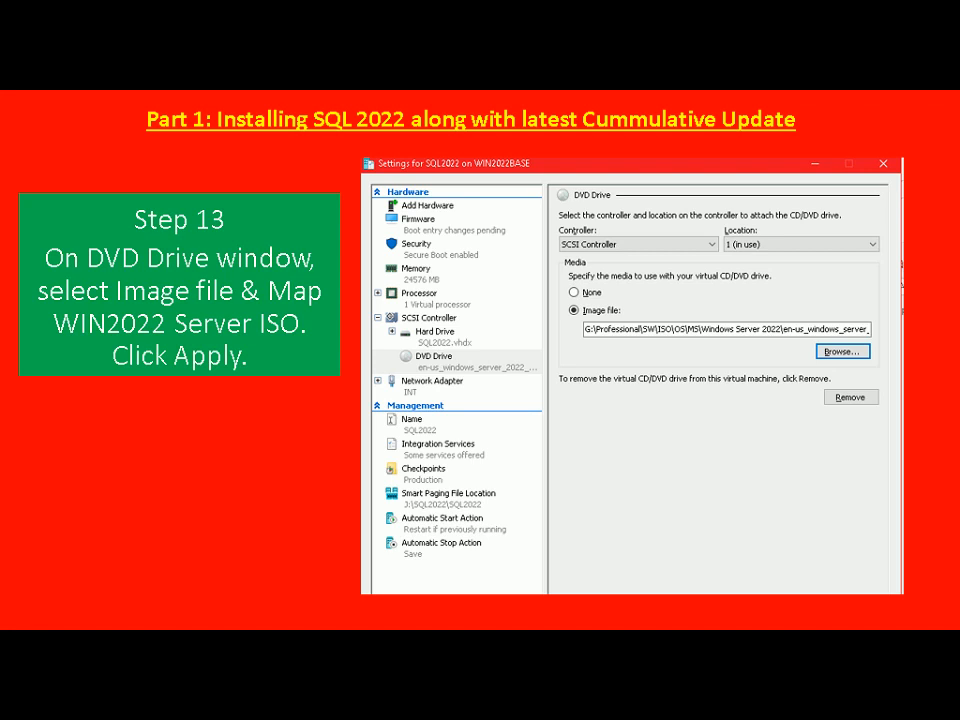
- Attach the image file en-us_windows_server_2022_Datacenter_GUI_updated_OCT_2024_x64.iso to the SQL2022 machine's DVD drive and apply the settings
key(alt+Tab)
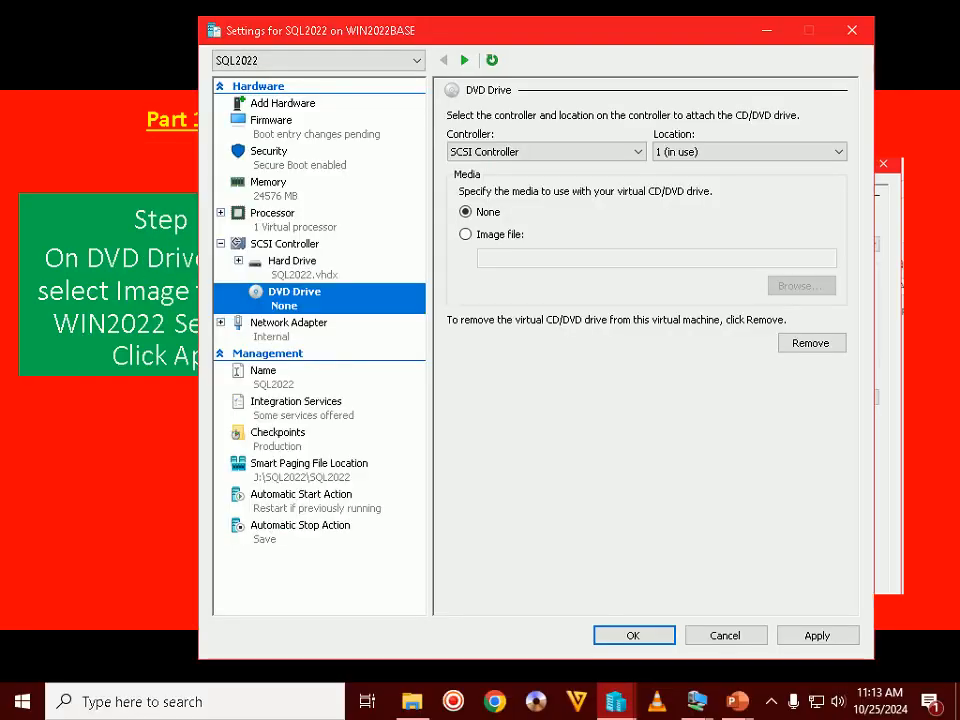
click(465, 234)
click(800, 286)
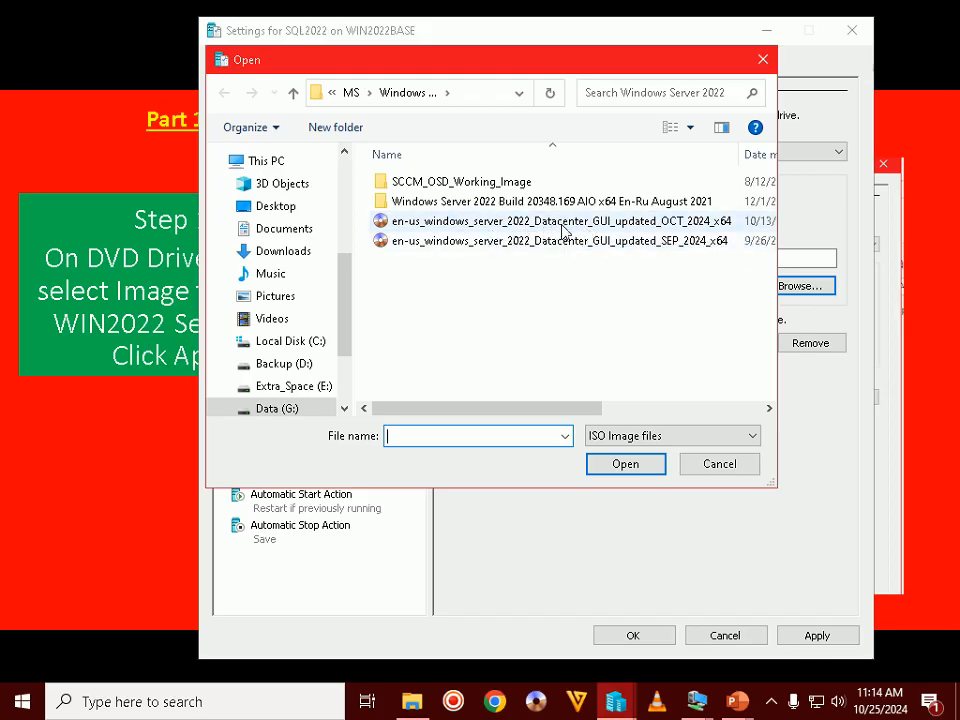
double_click(670, 225)
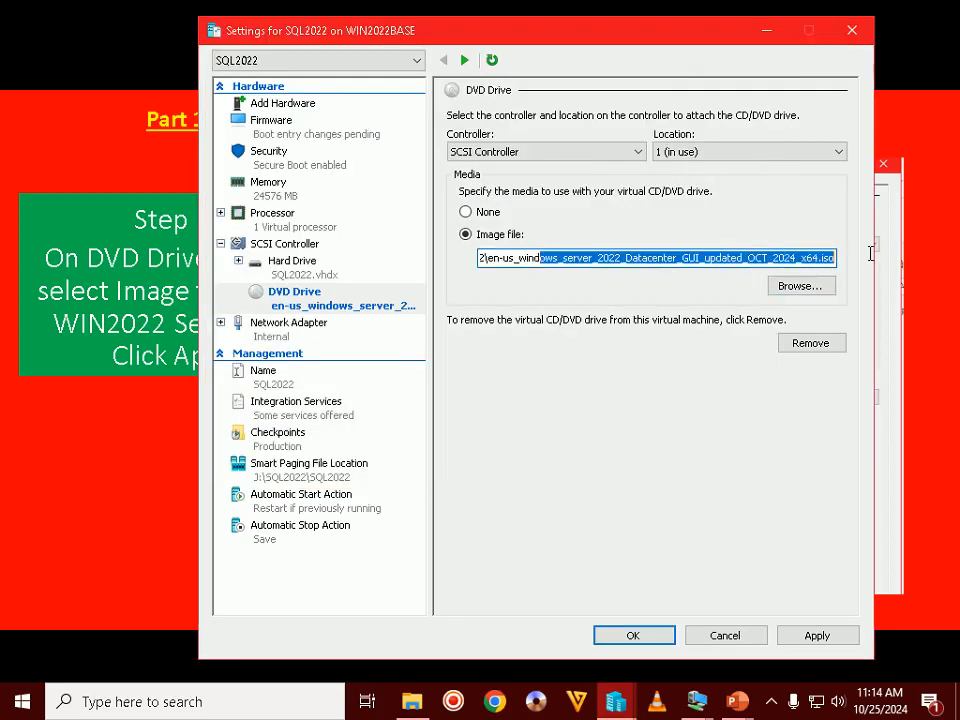
click(818, 636)
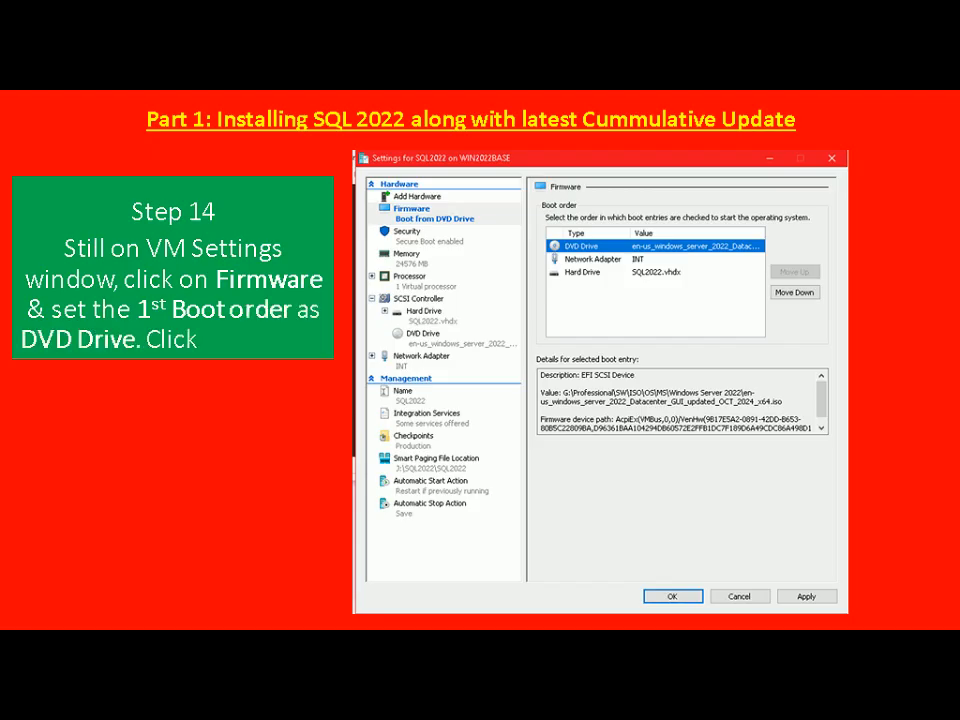
- Make the DVD Drive the first entry in SQL2022's firmware boot order, apply it, and advance the slide show to Step 15
key(alt+Tab)
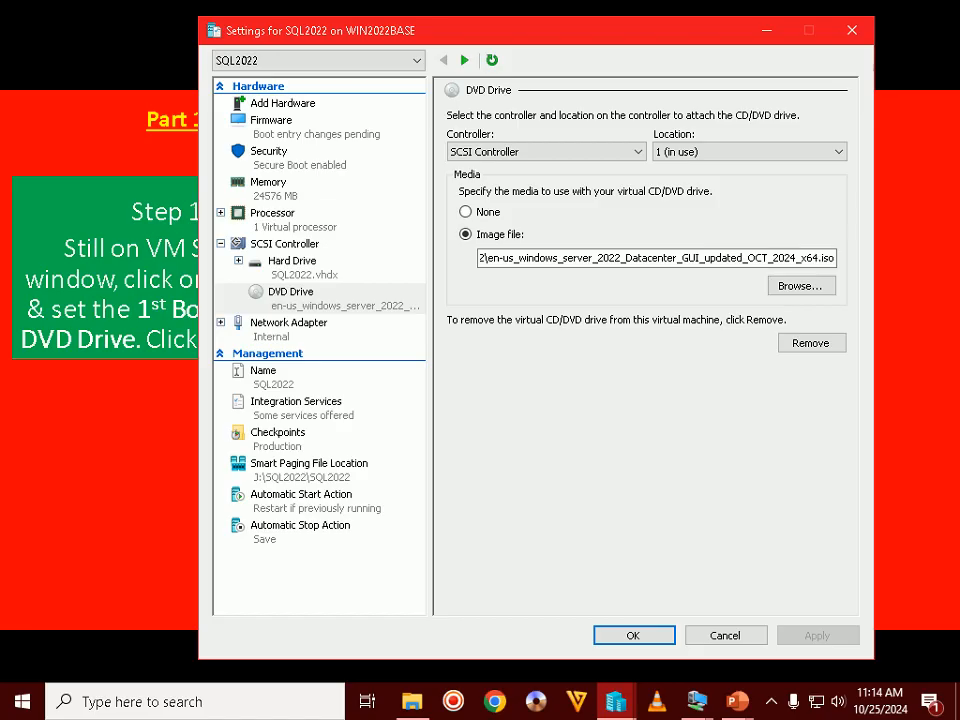
click(268, 124)
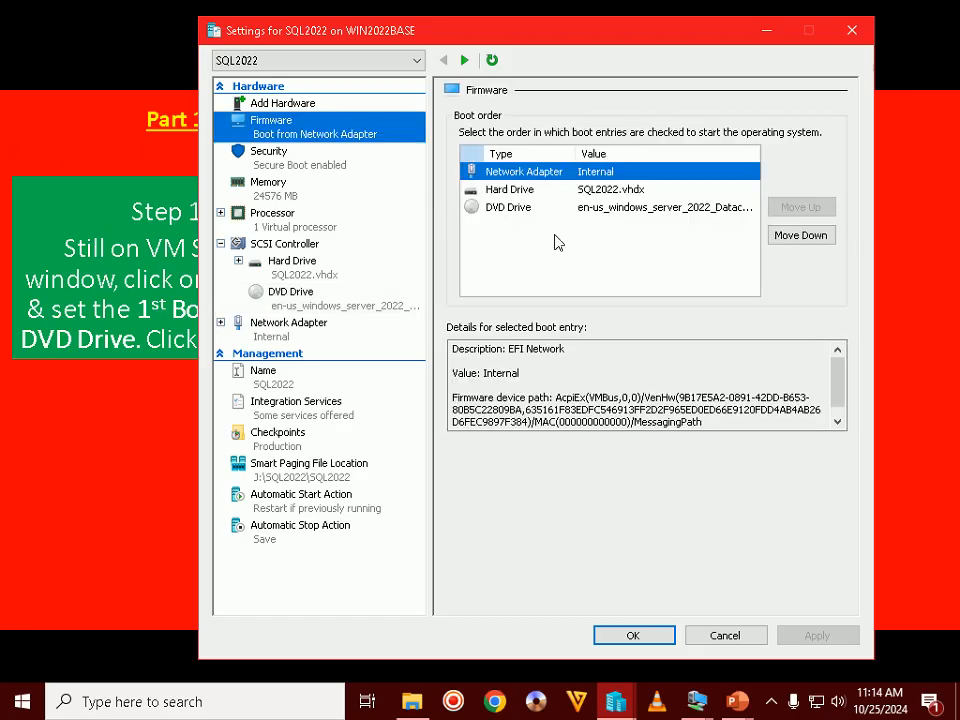
click(535, 207)
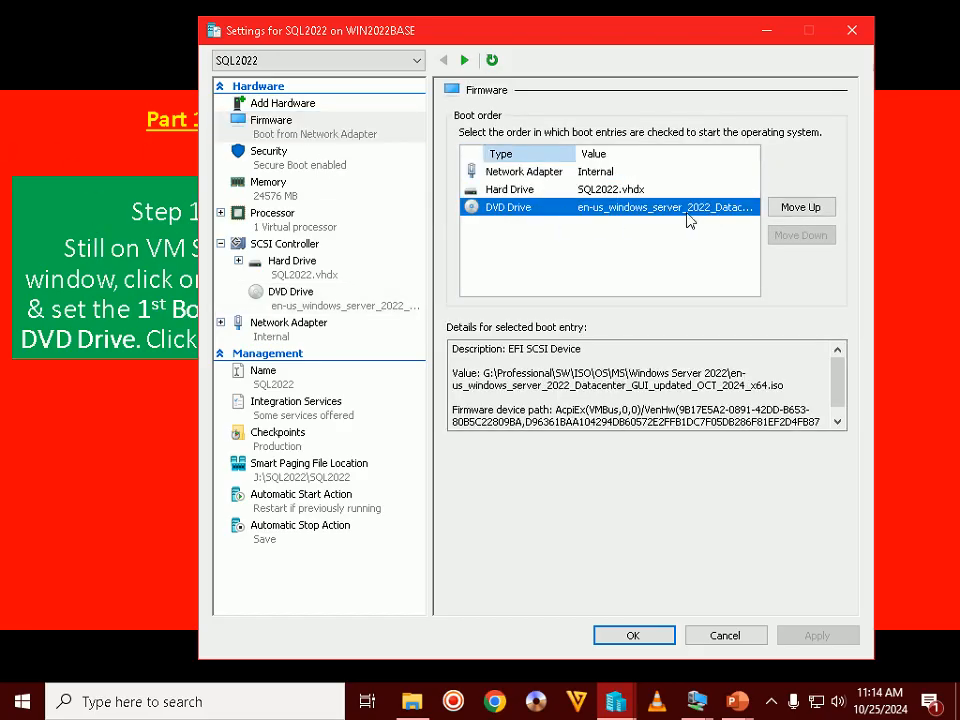
click(822, 217)
click(822, 217)
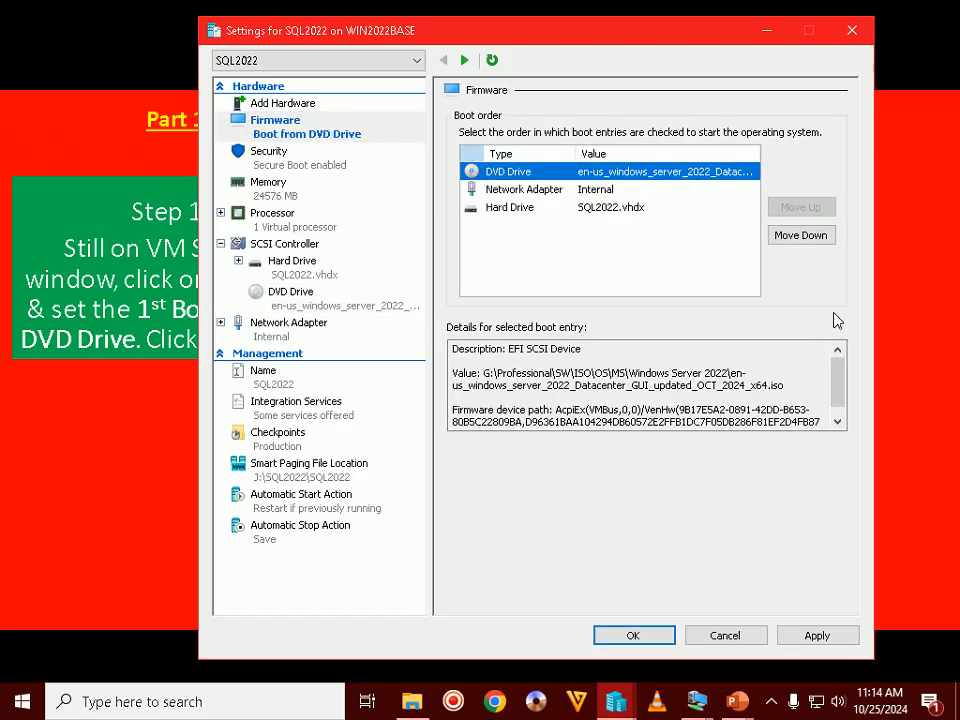
click(818, 636)
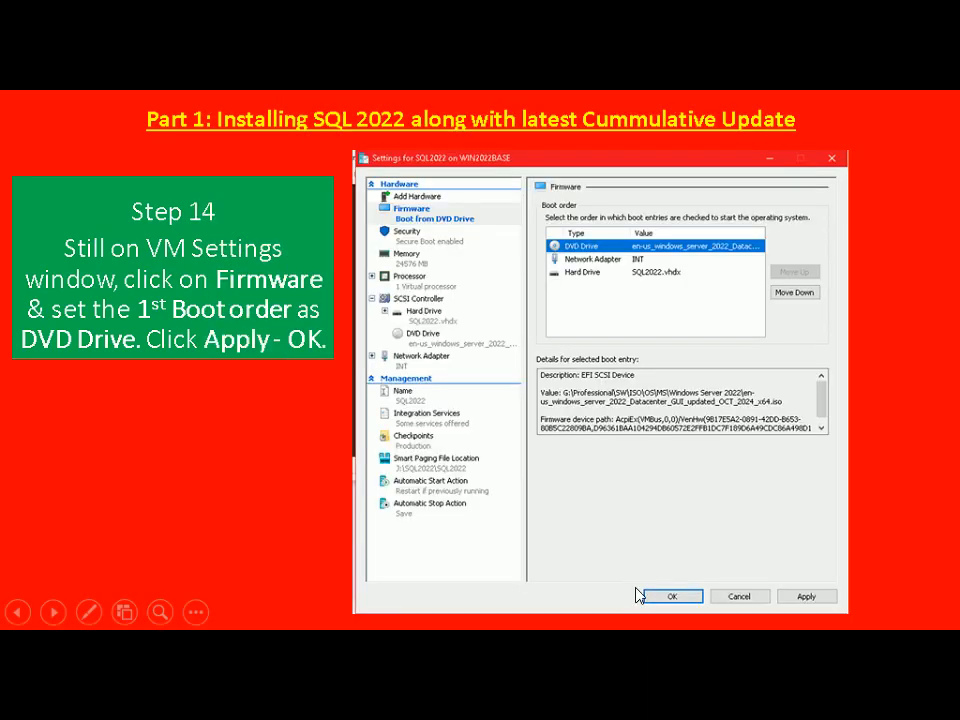
key(Right)
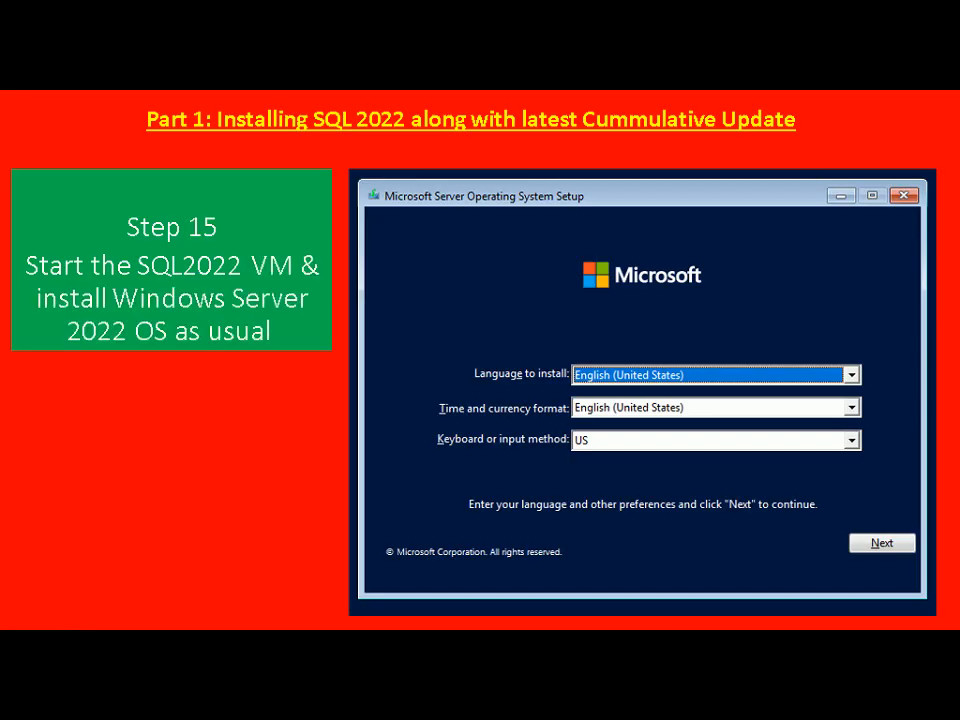
- Switch to the SQL2022 Virtual Machine Connection window, start the virtual machine, and boot it from the DVD
key(alt+Tab)
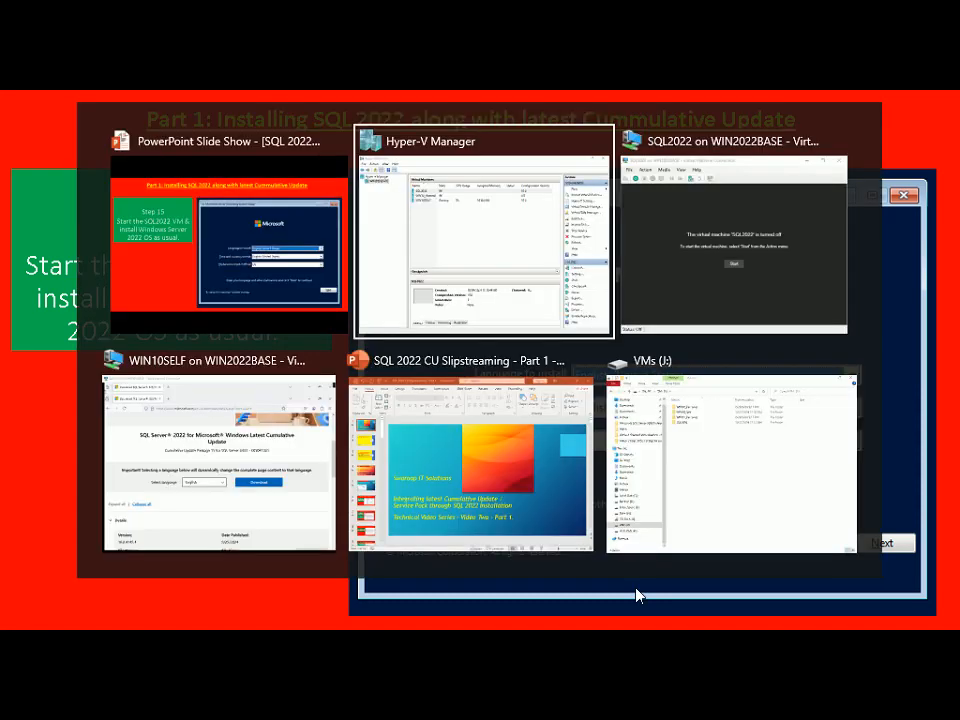
key(alt+Tab)
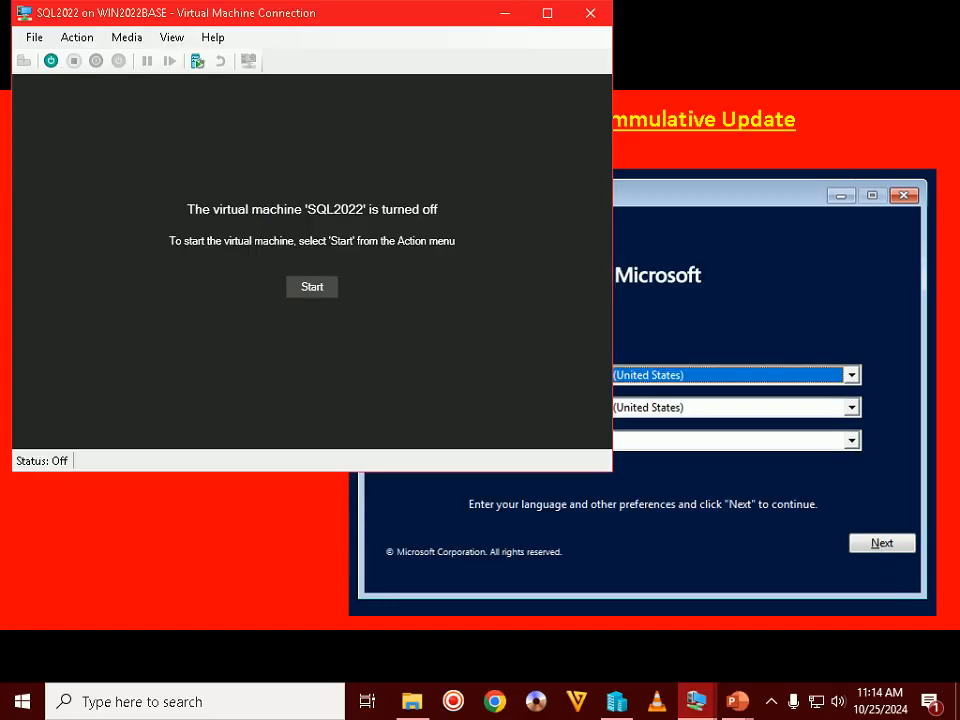
click(52, 61)
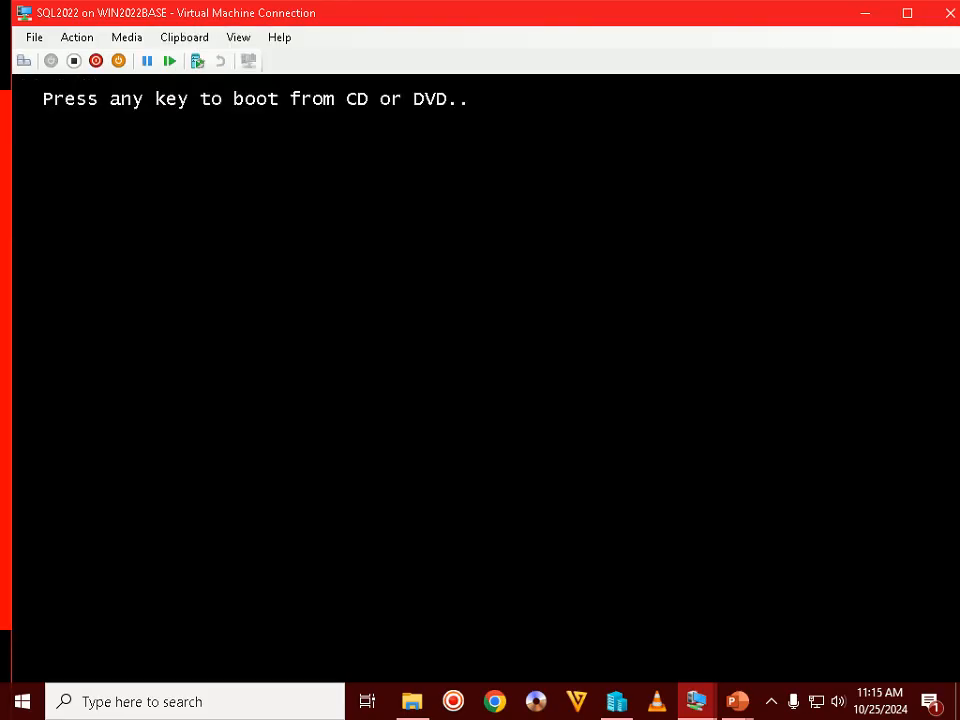
key(Return)
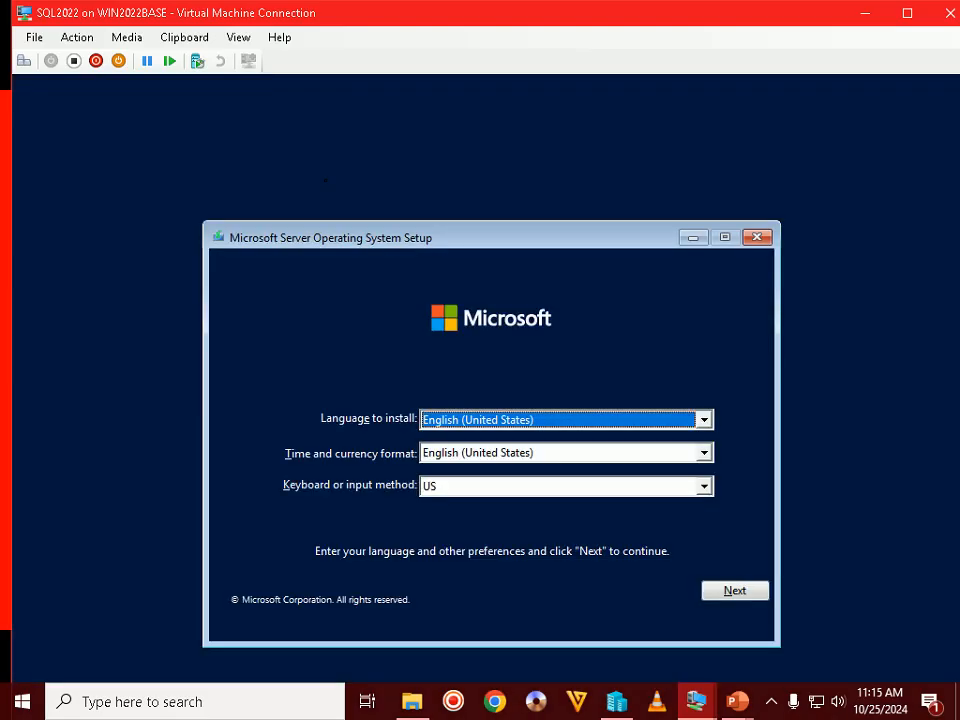
- Start the server installation with English (United States) language and format and the US keyboard, continuing without a product key
drag(431, 234, 388, 139)
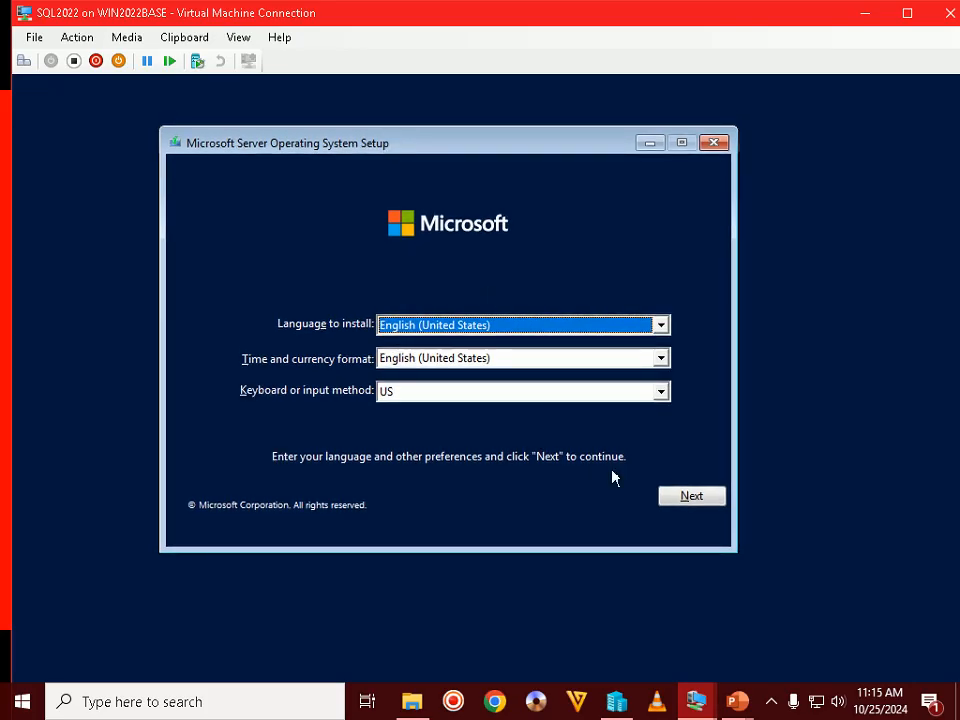
click(689, 497)
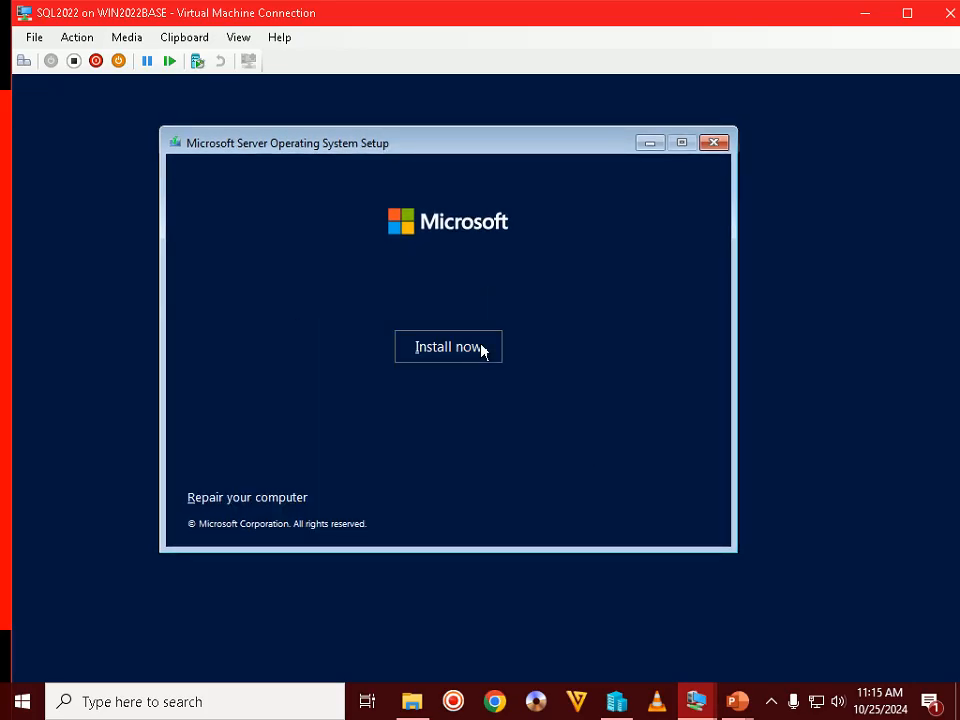
click(447, 347)
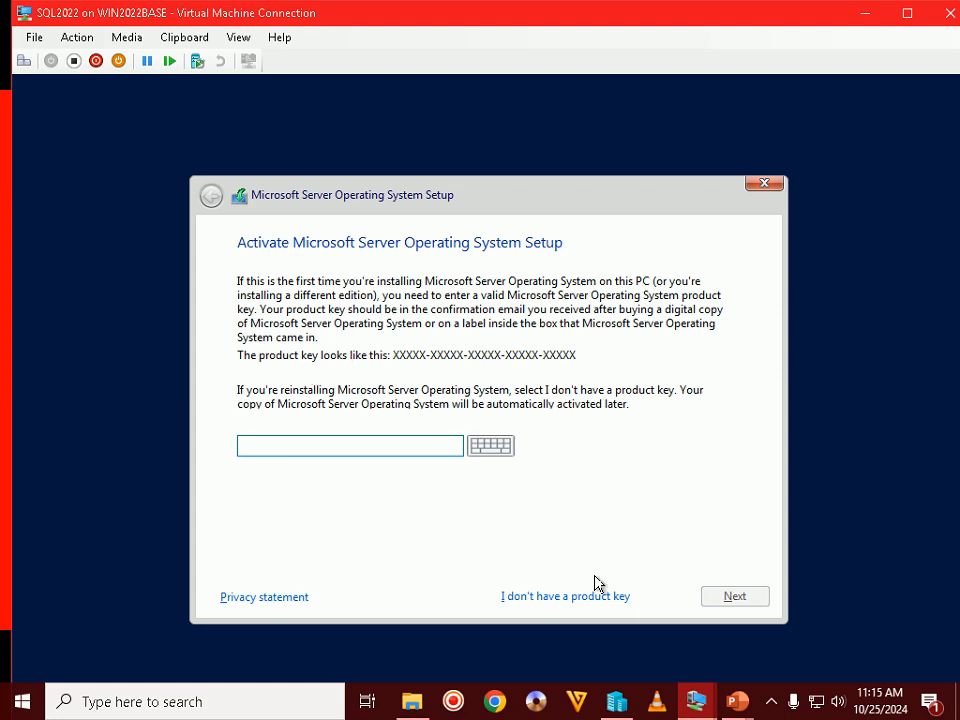
click(561, 595)
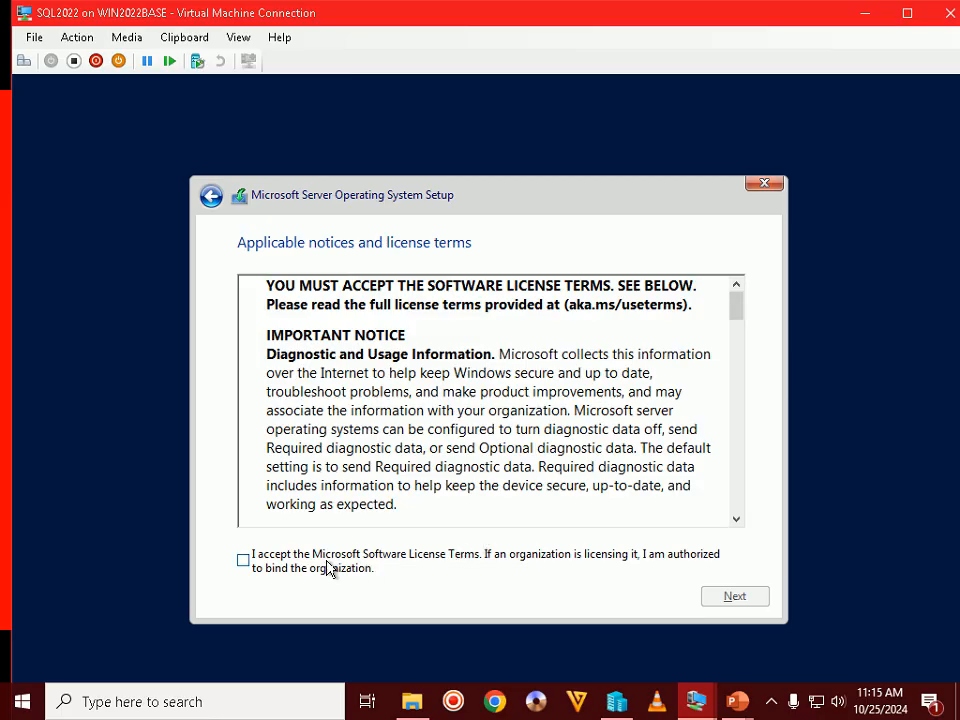
- Accept the license terms and begin a custom installation on the unallocated space of Drive 0
click(377, 567)
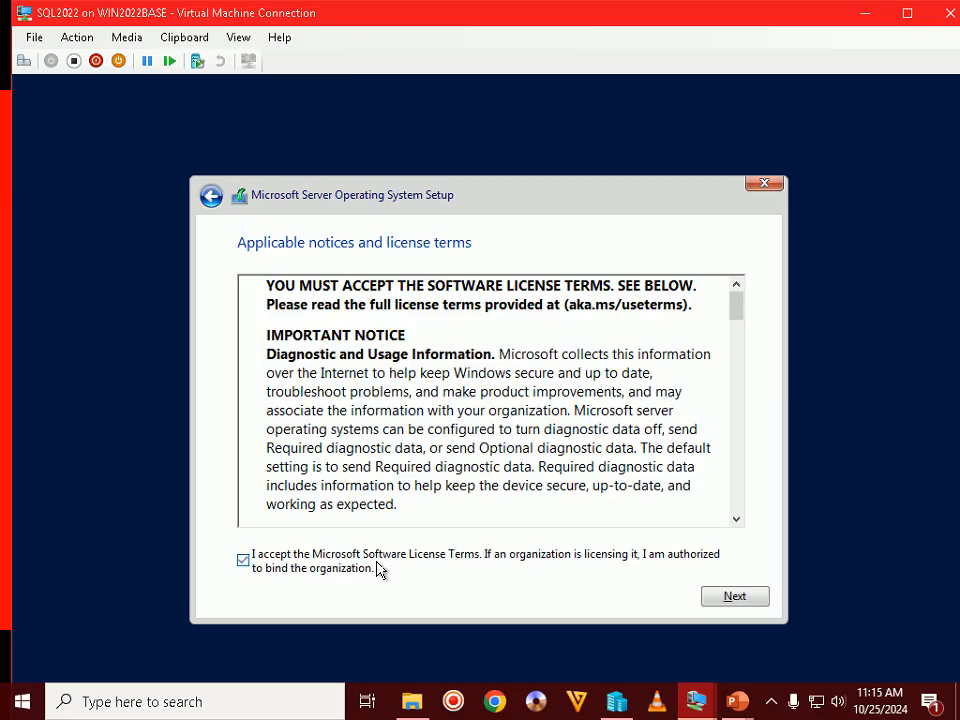
click(737, 598)
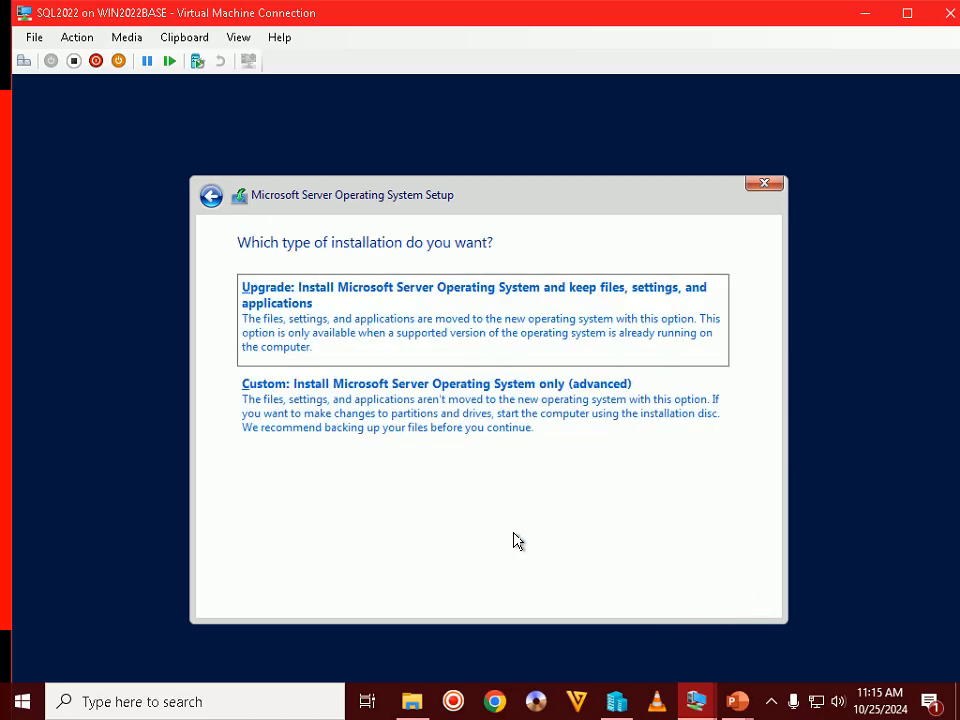
click(336, 407)
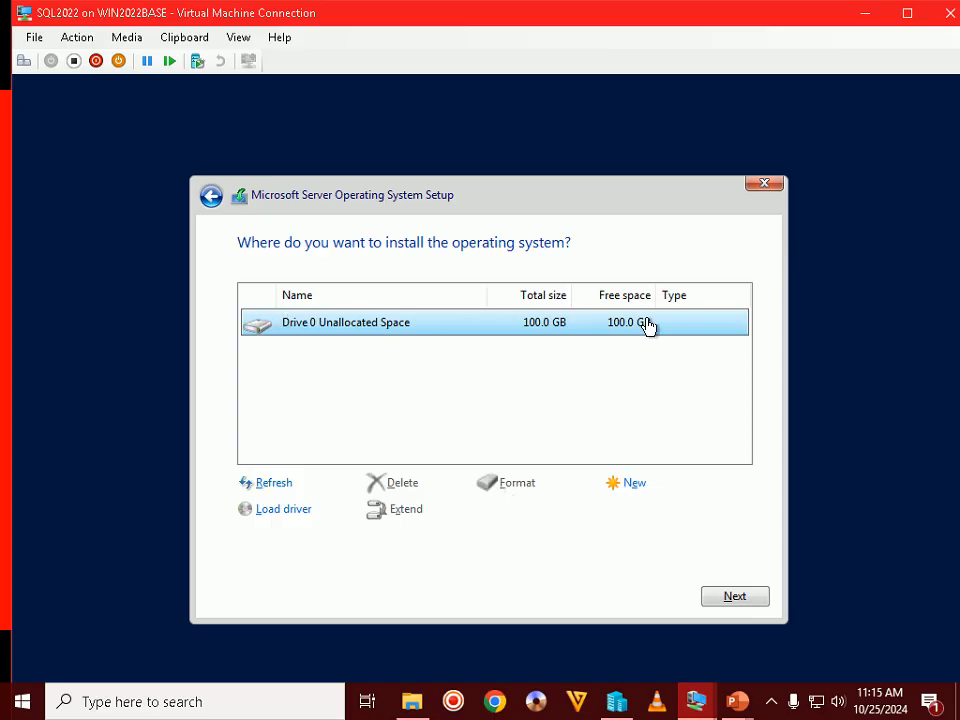
click(752, 600)
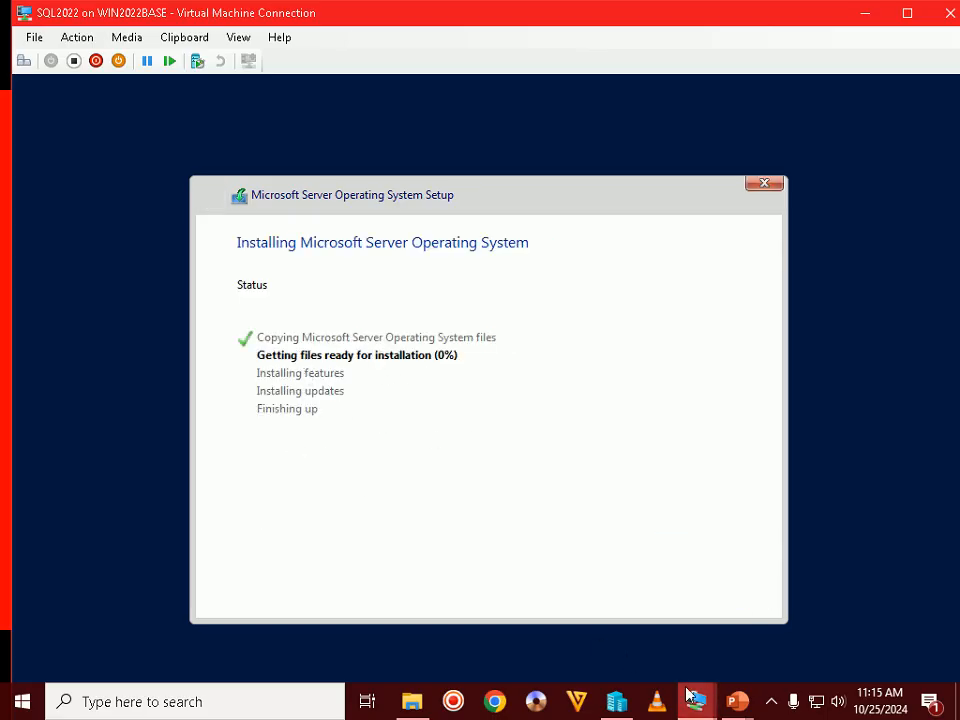
click(772, 703)
click(772, 705)
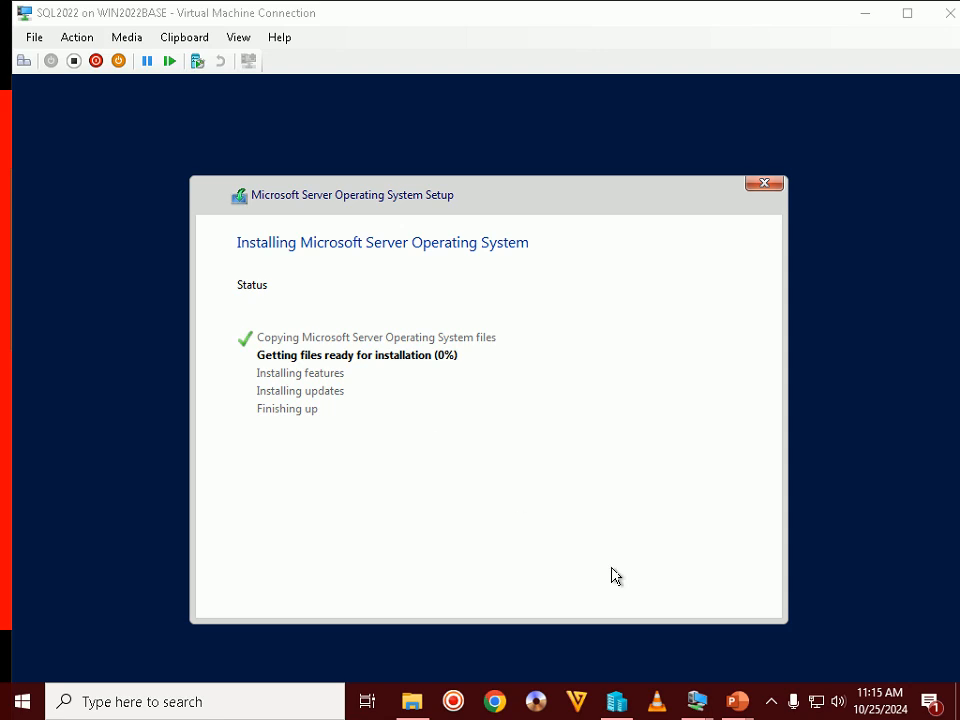
click(771, 705)
click(771, 705)
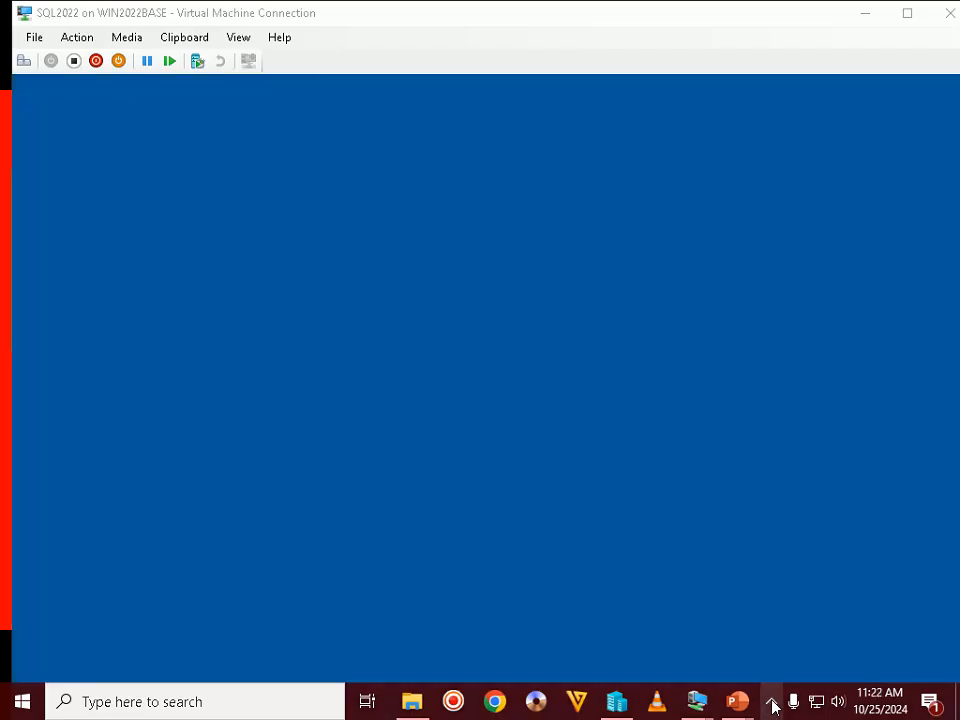
click(773, 706)
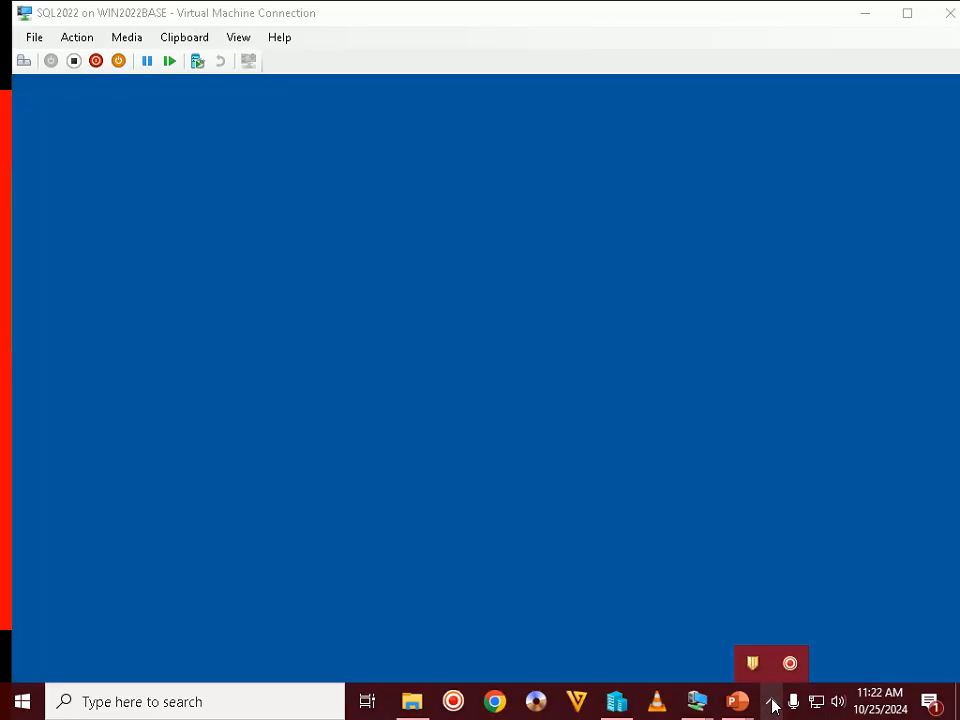
click(542, 26)
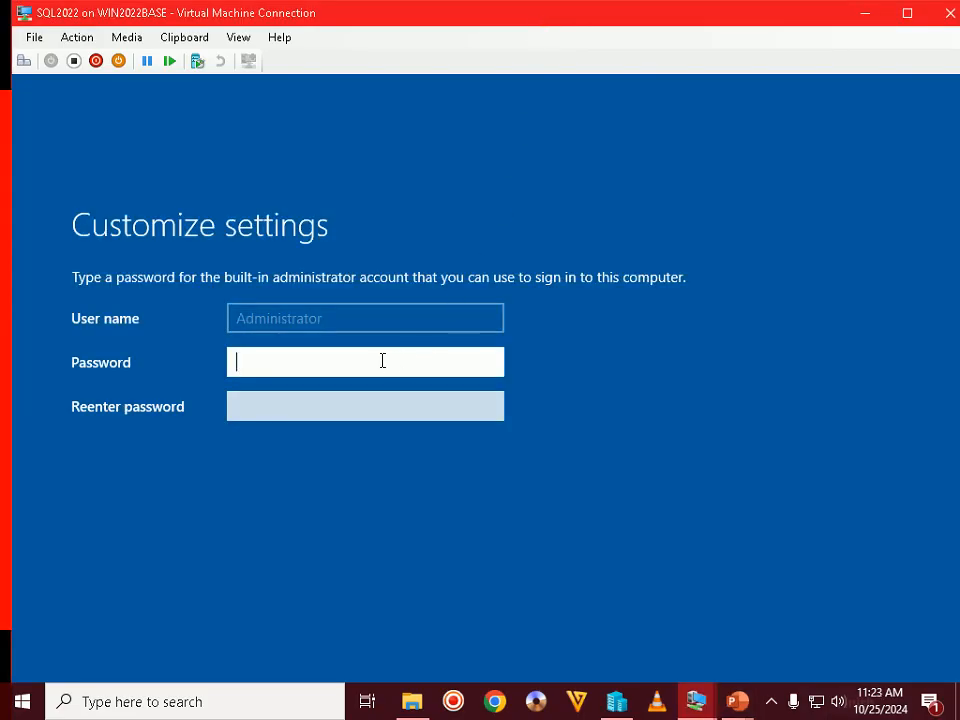
- Set and confirm the password for the built-in Administrator account to finish the Windows Server setup
text(••••••••)
key(Tab)
text(••••••••)
key(Return)
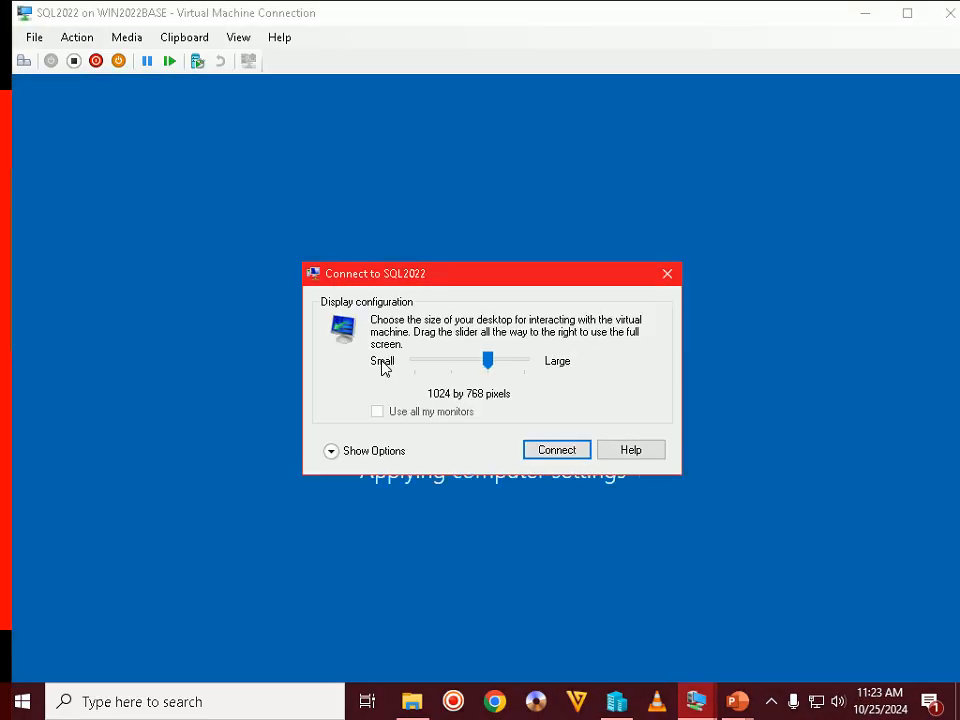
- Connect to SQL2022 through the expanded display options and sign in as Administrator with the account password
click(365, 451)
click(362, 502)
click(531, 547)
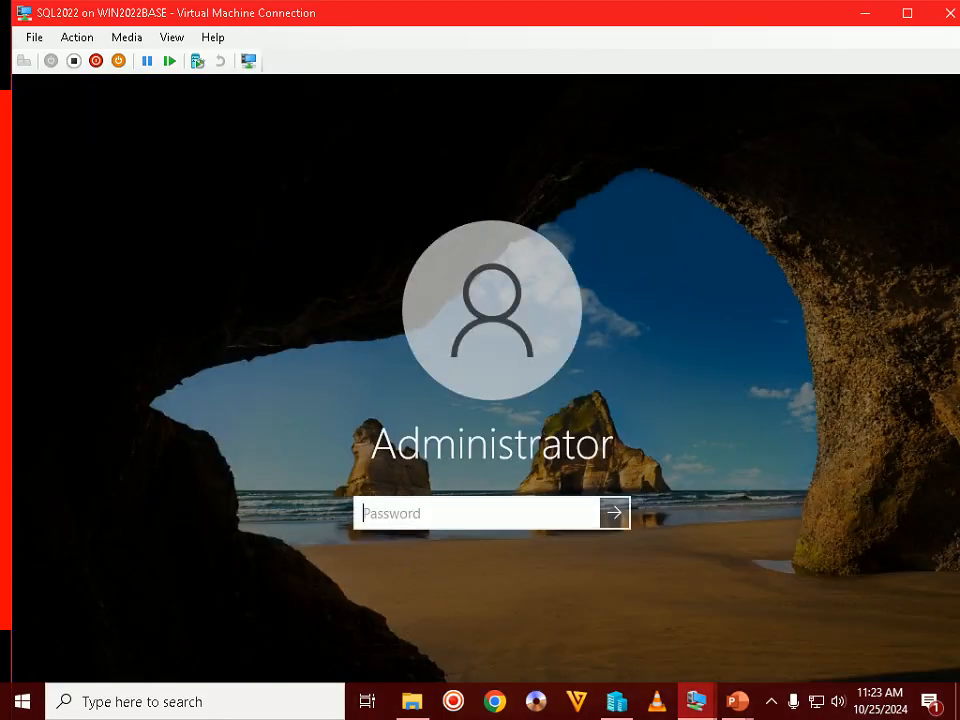
text(********)
key(Return)
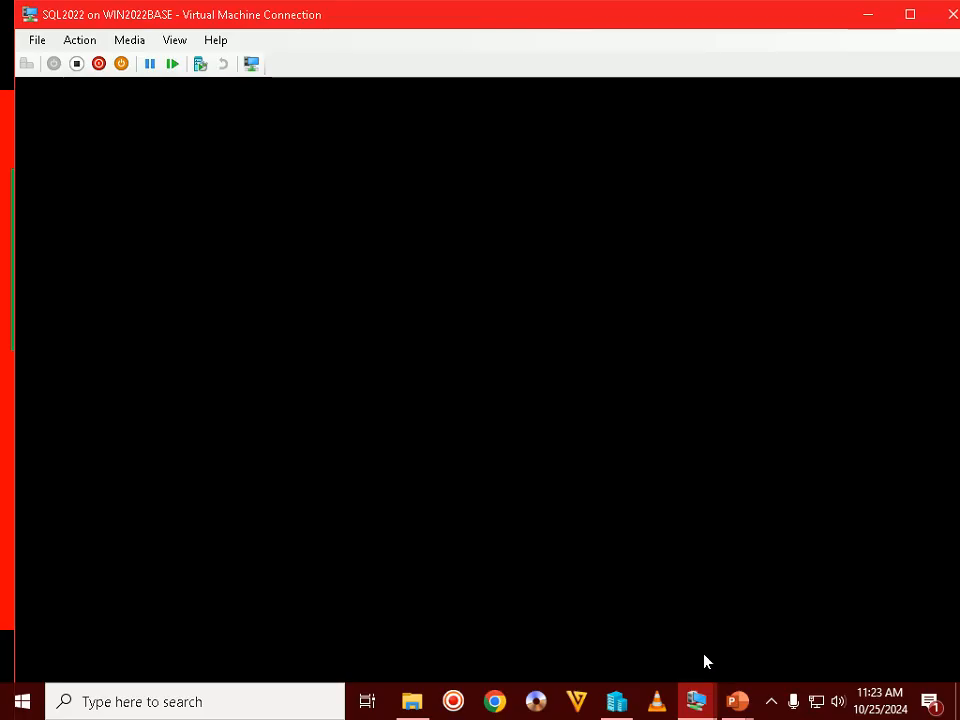
- Switch to the running PowerPoint slide show and advance it to Step 16
click(737, 701)
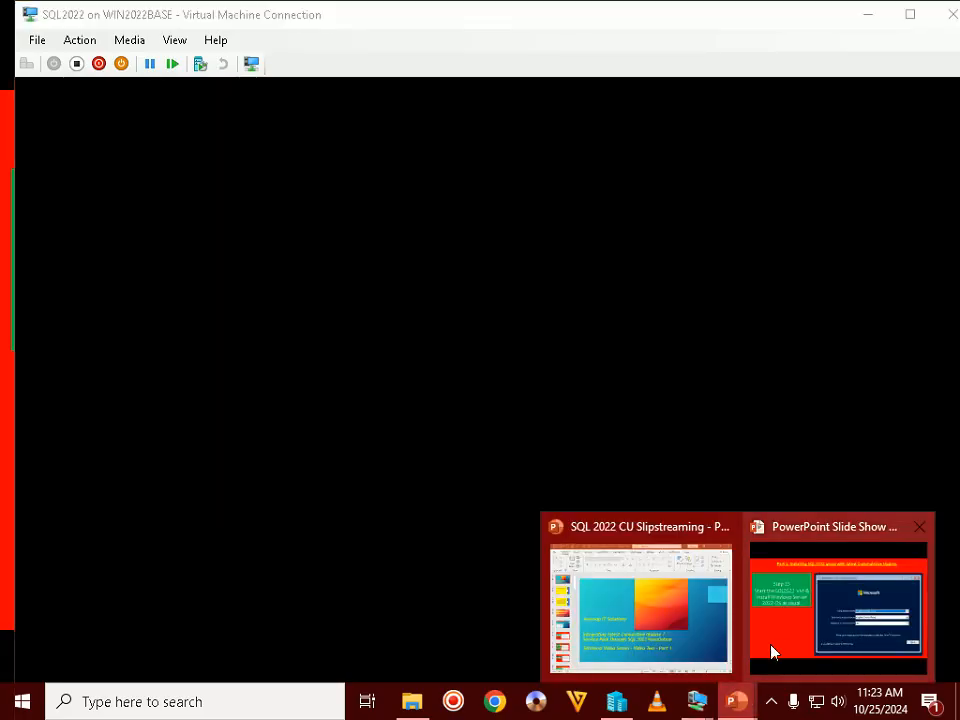
click(794, 610)
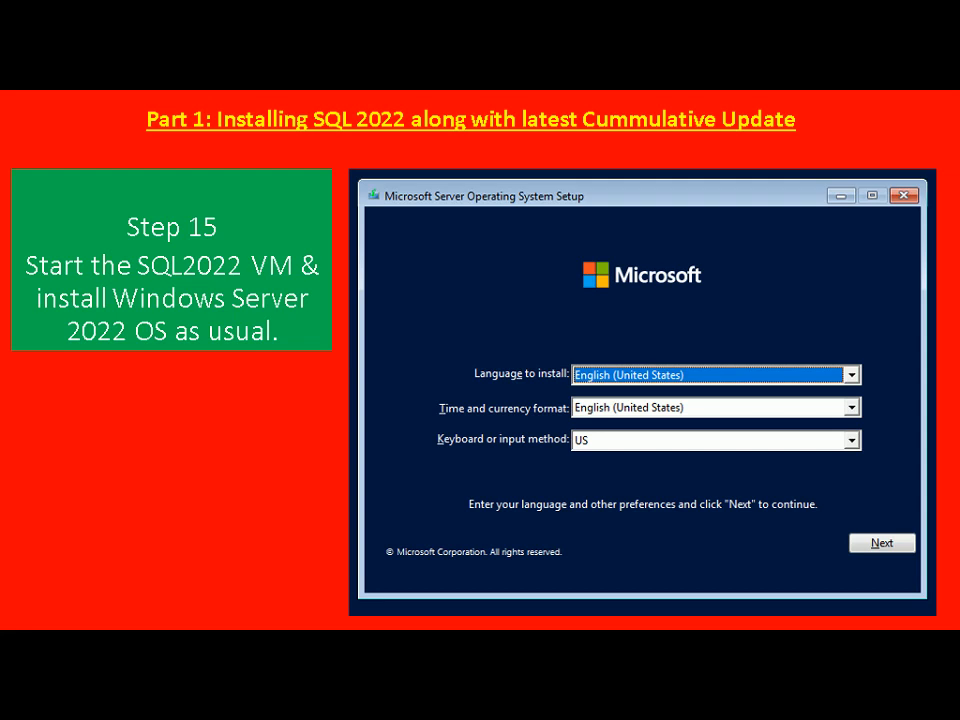
key(Right)
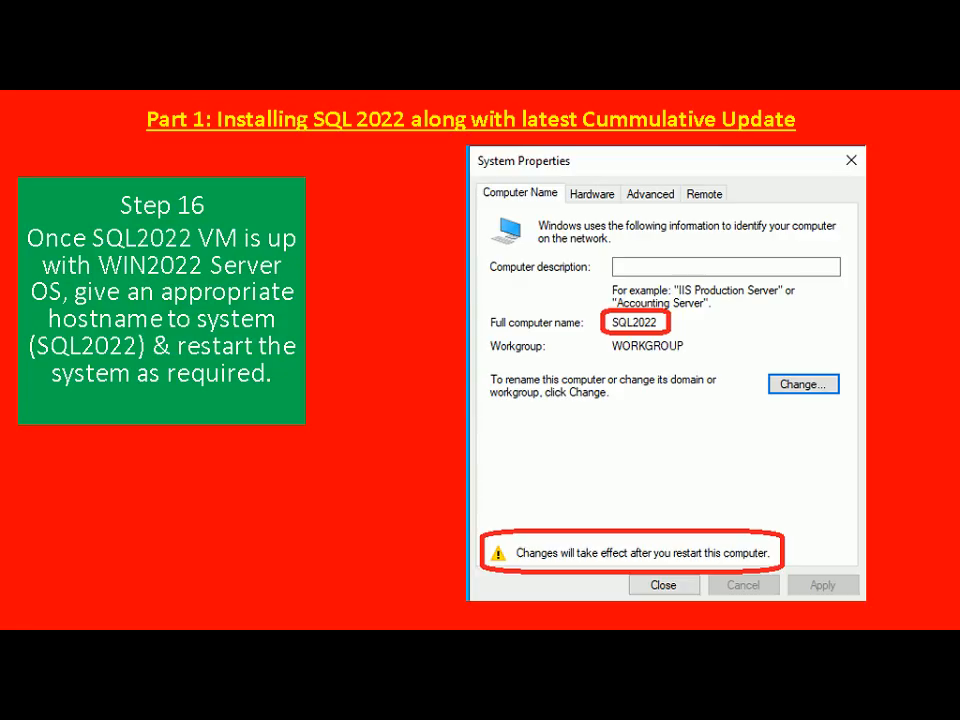
- Return to the SQL2022 virtual machine in full screen and permanently dismiss the Windows Admin Center and Azure Arc message
key(alt+Tab)
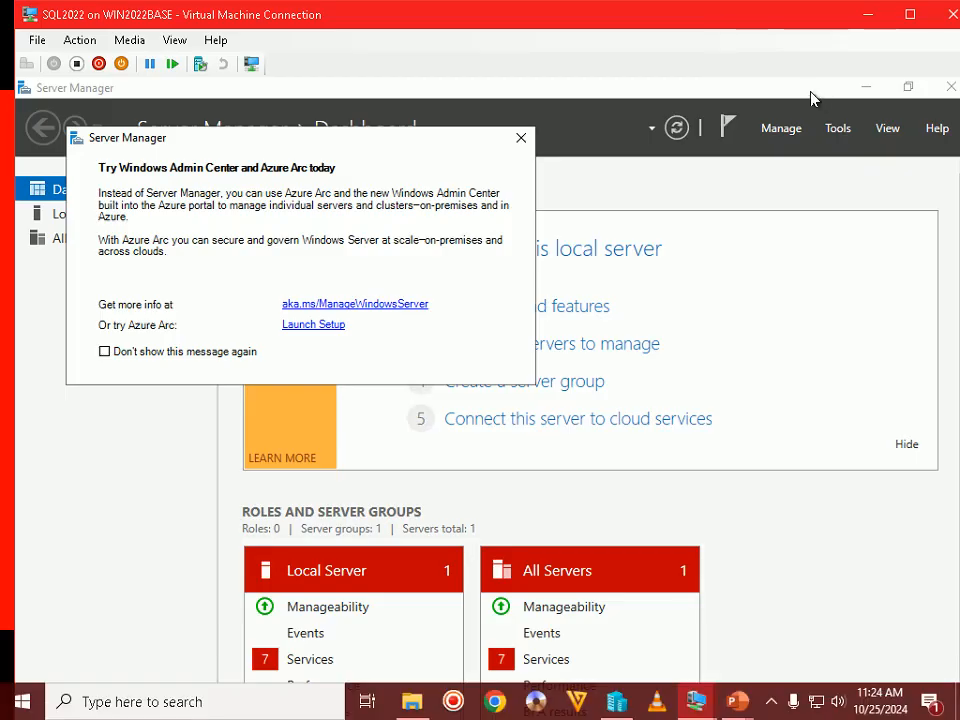
double_click(787, 14)
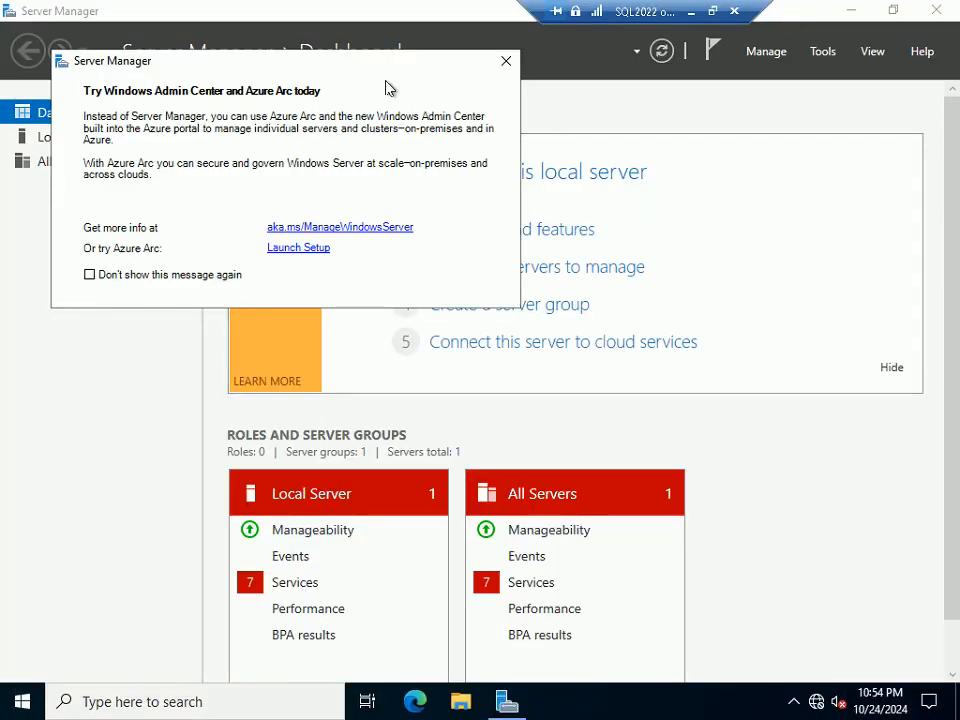
click(90, 274)
click(506, 62)
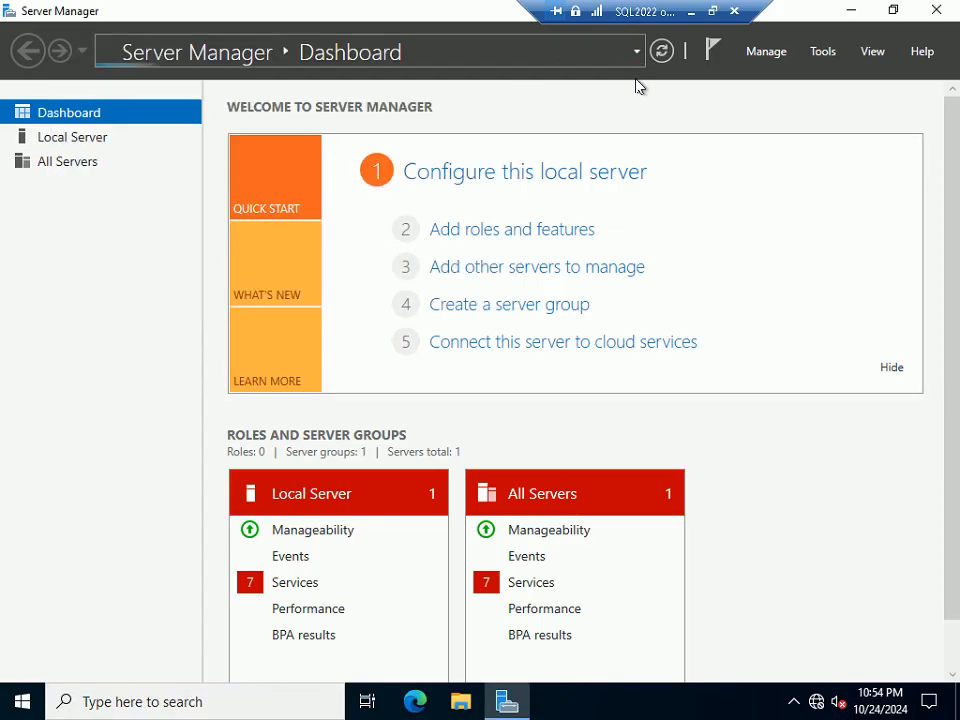
- Set Server Manager not to start automatically at logon and close Server Manager
click(758, 54)
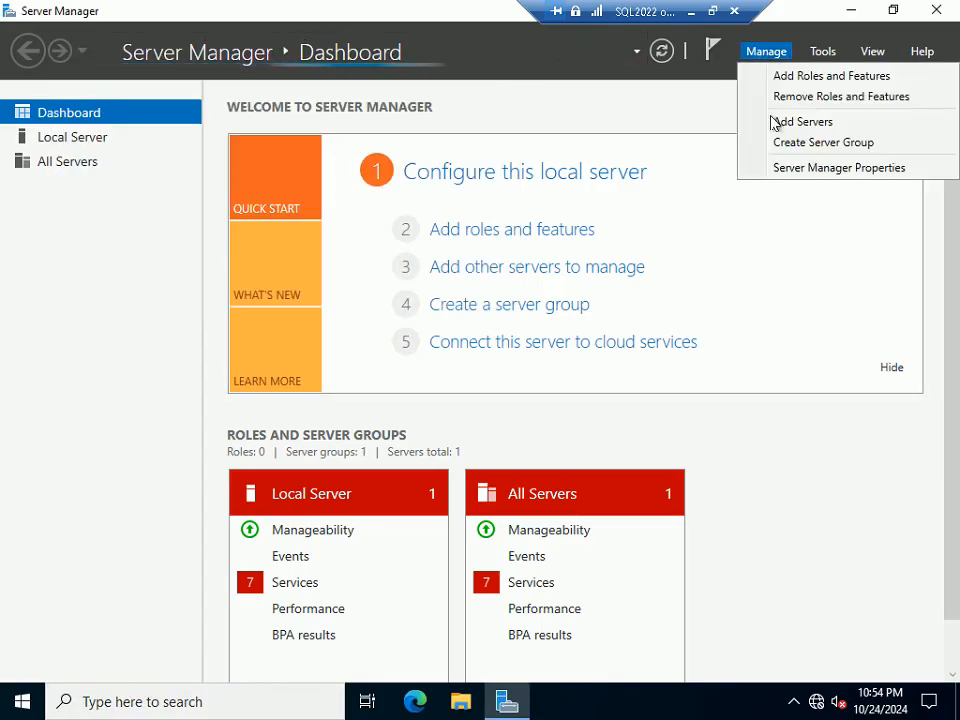
click(786, 170)
click(351, 390)
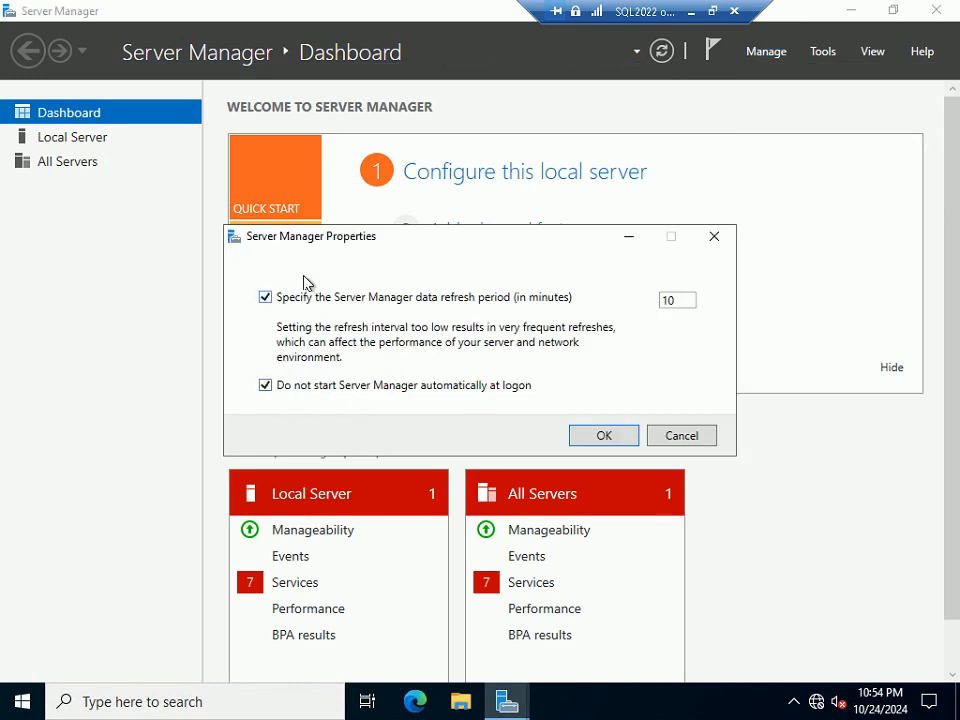
click(614, 436)
click(936, 11)
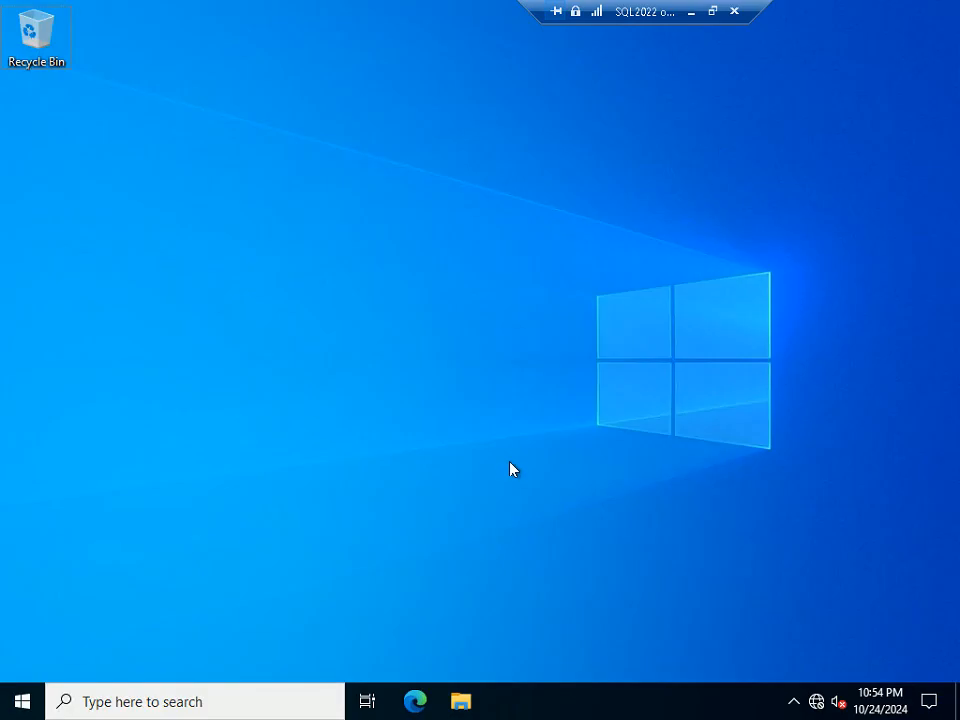
- Set the visual effects to Adjust for best performance in the advanced system settings' performance options
key(super+Pause)
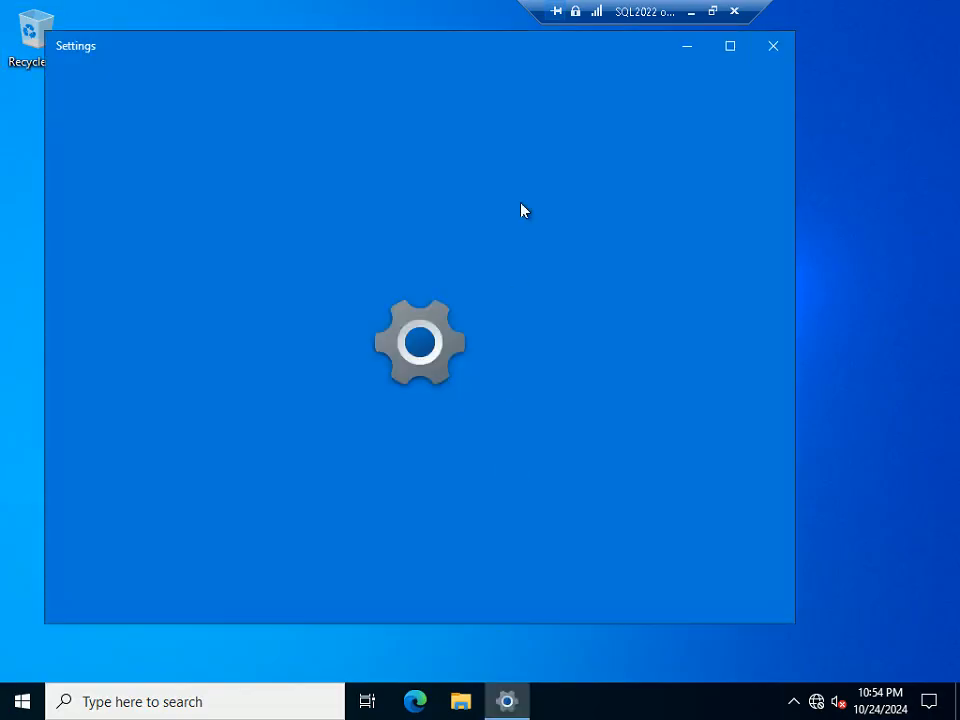
click(731, 45)
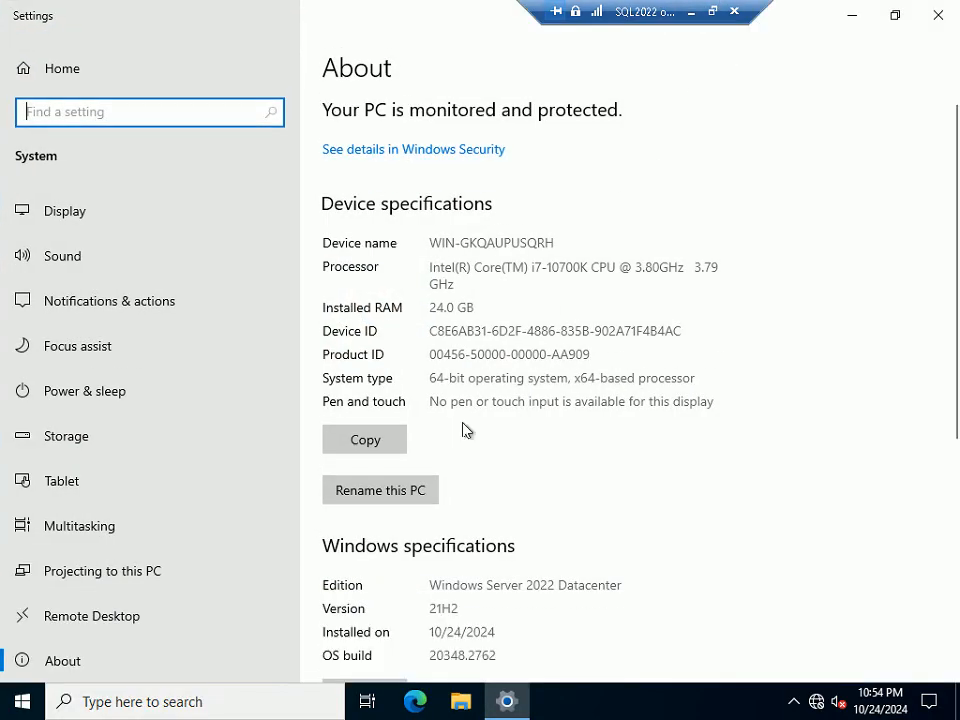
scroll(497, 439, down, 5)
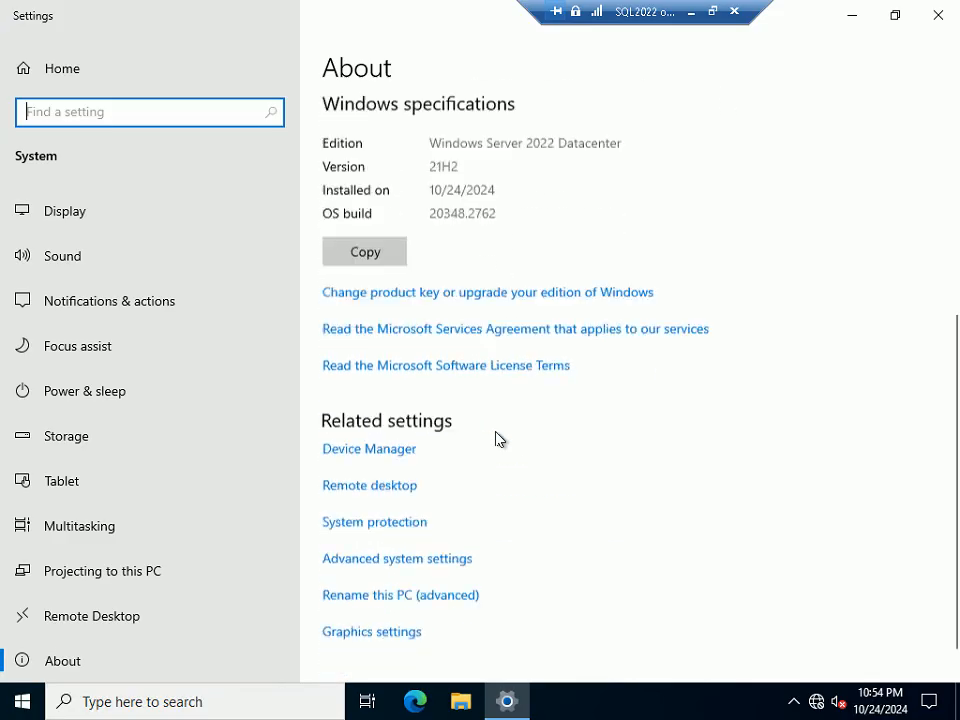
click(397, 534)
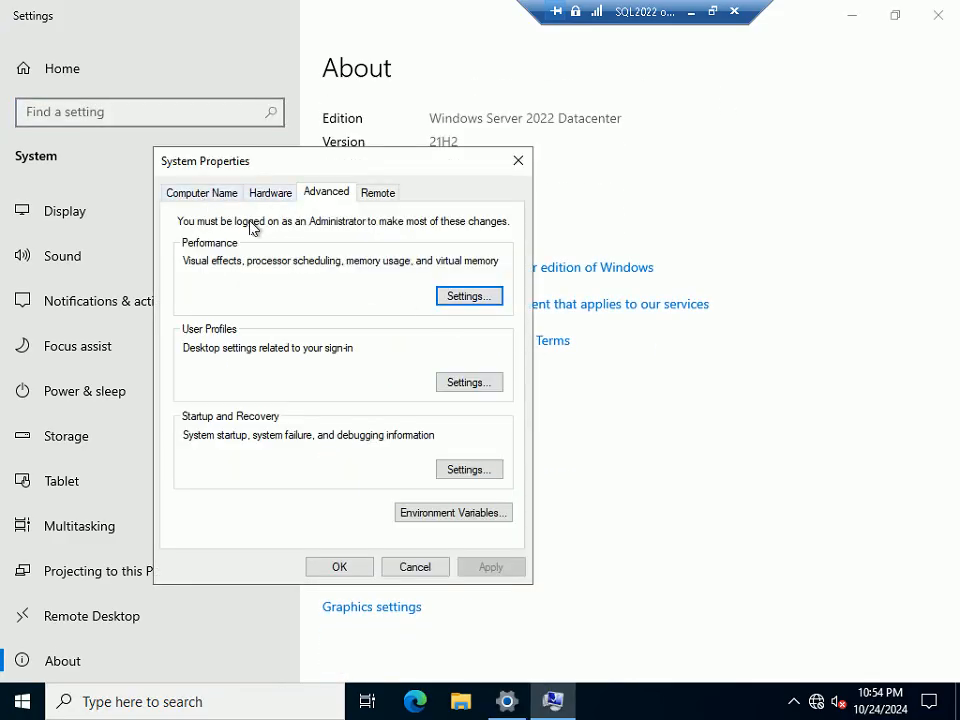
click(445, 296)
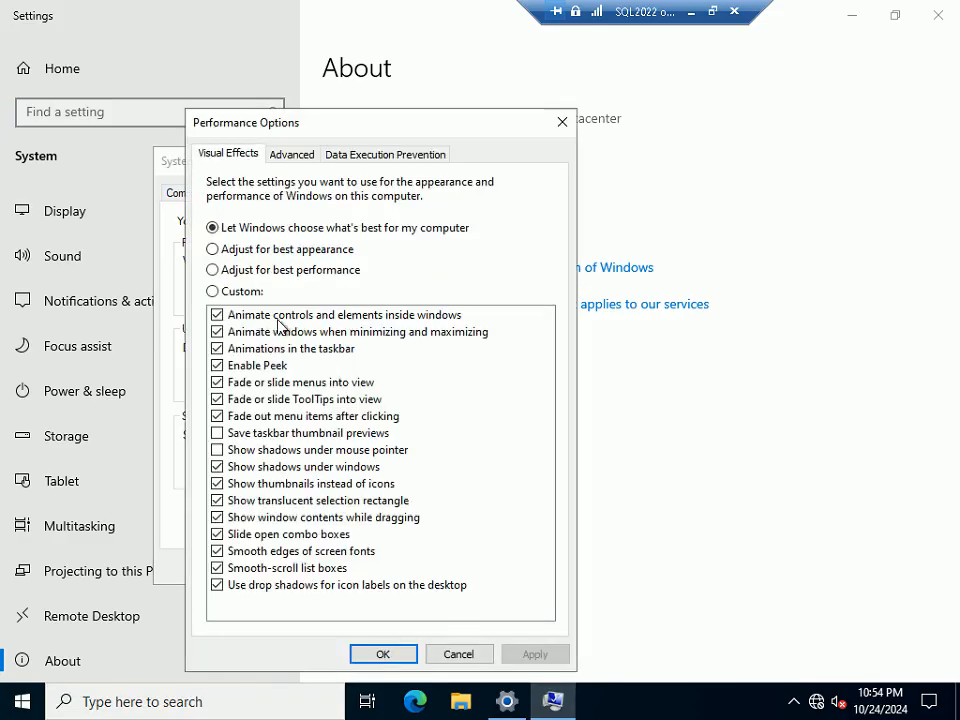
click(246, 272)
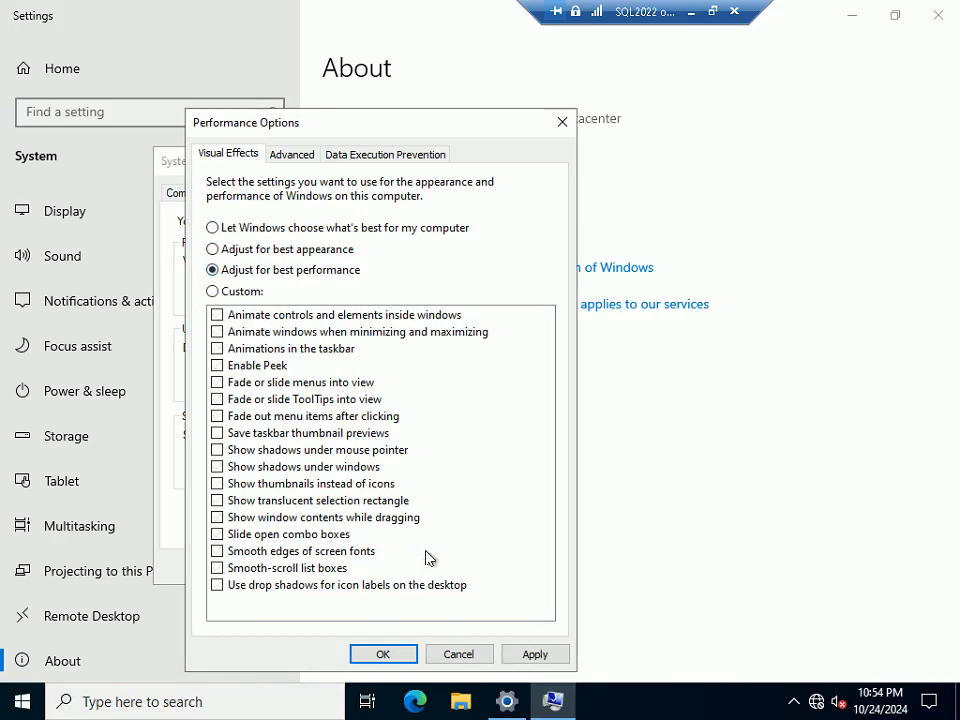
click(385, 656)
- Rename the computer to SQL2022 in System Properties, keeping it in WORKGROUP, and confirm the change
click(200, 193)
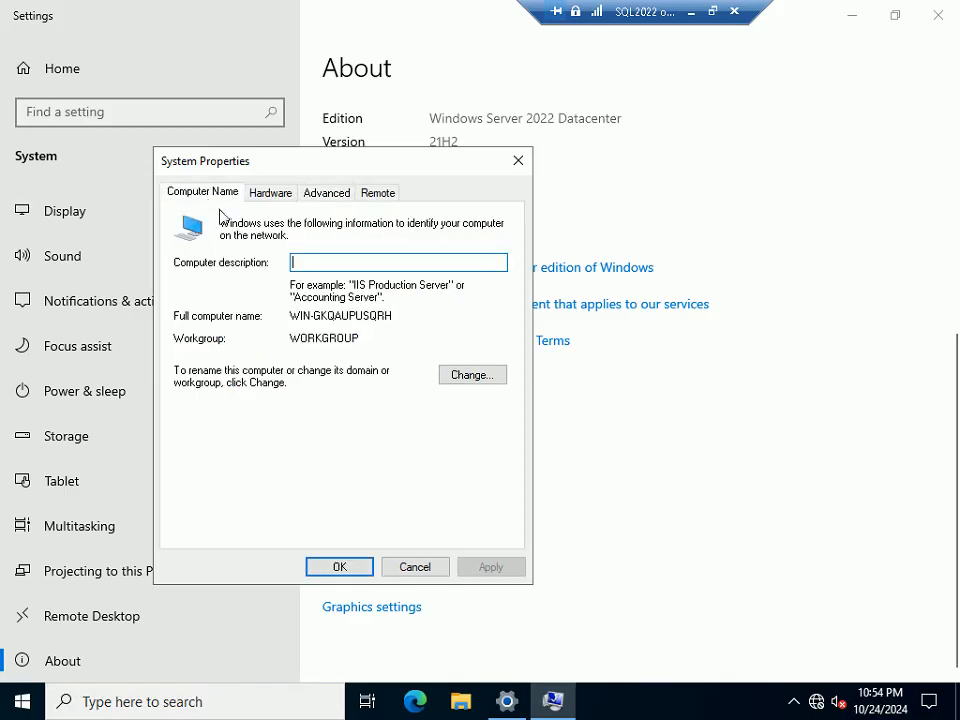
click(467, 379)
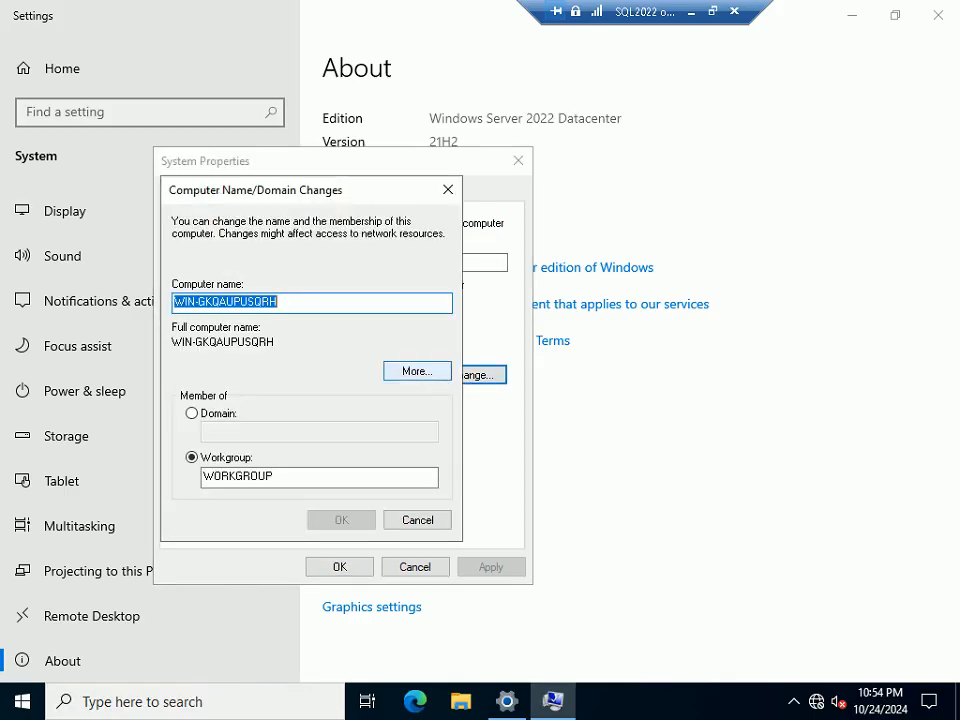
text(S)
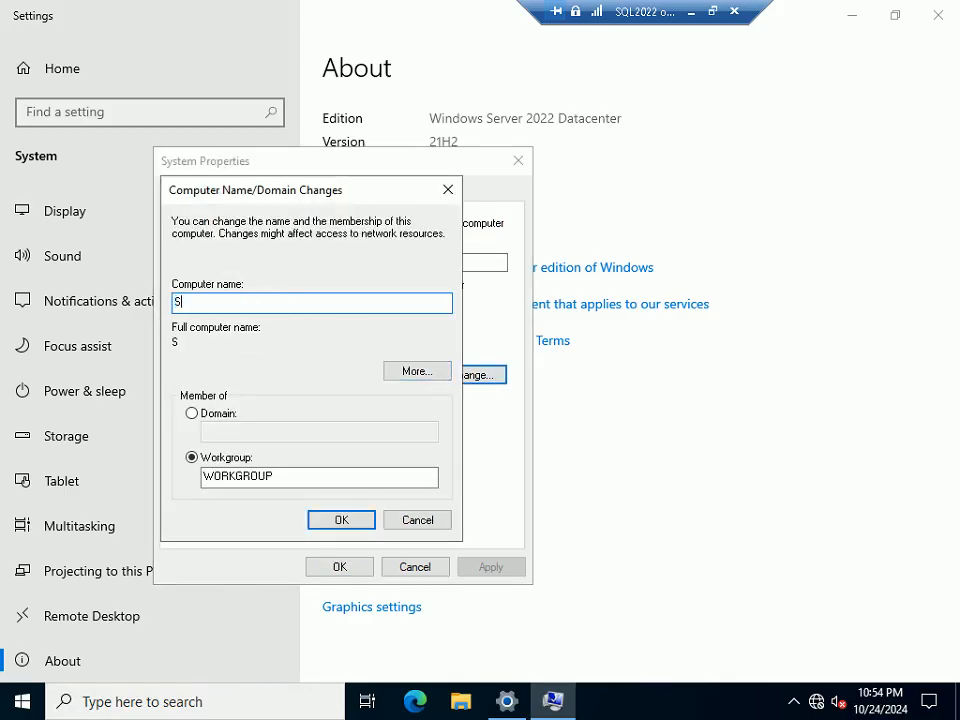
text(QL2022)
click(345, 519)
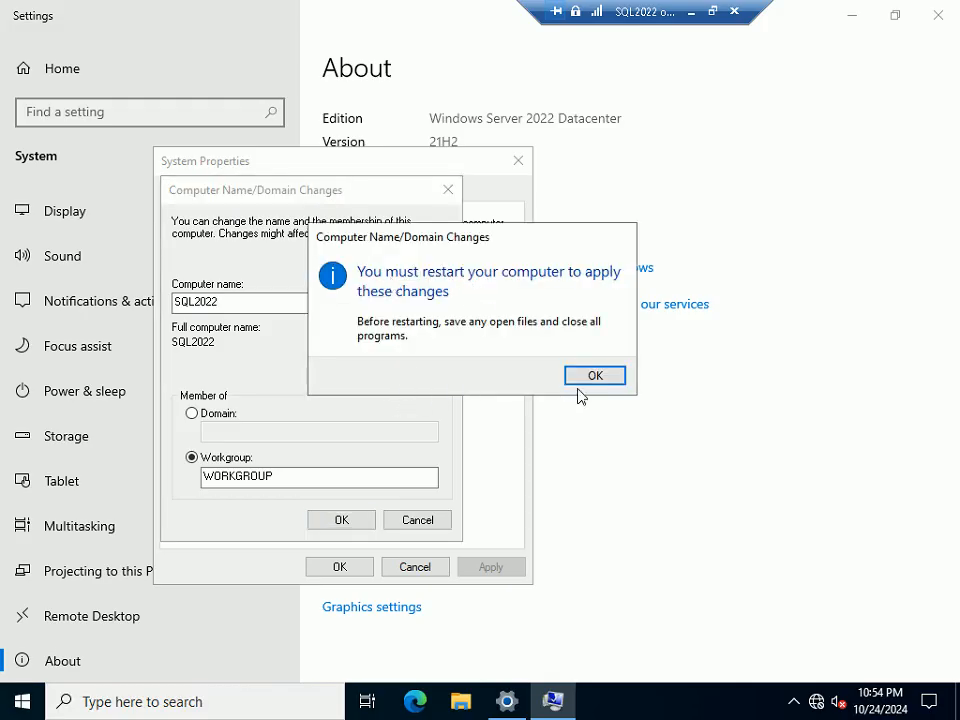
click(594, 380)
click(336, 567)
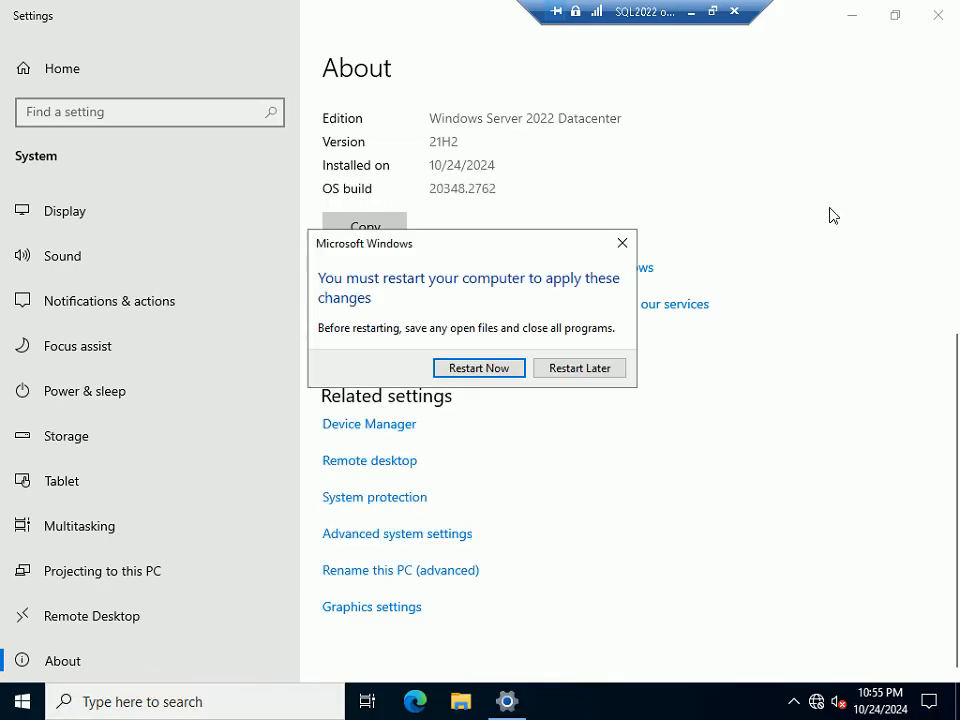
- Close Settings, restart the server immediately, and sign back in as Administrator with the account password
click(938, 15)
click(510, 372)
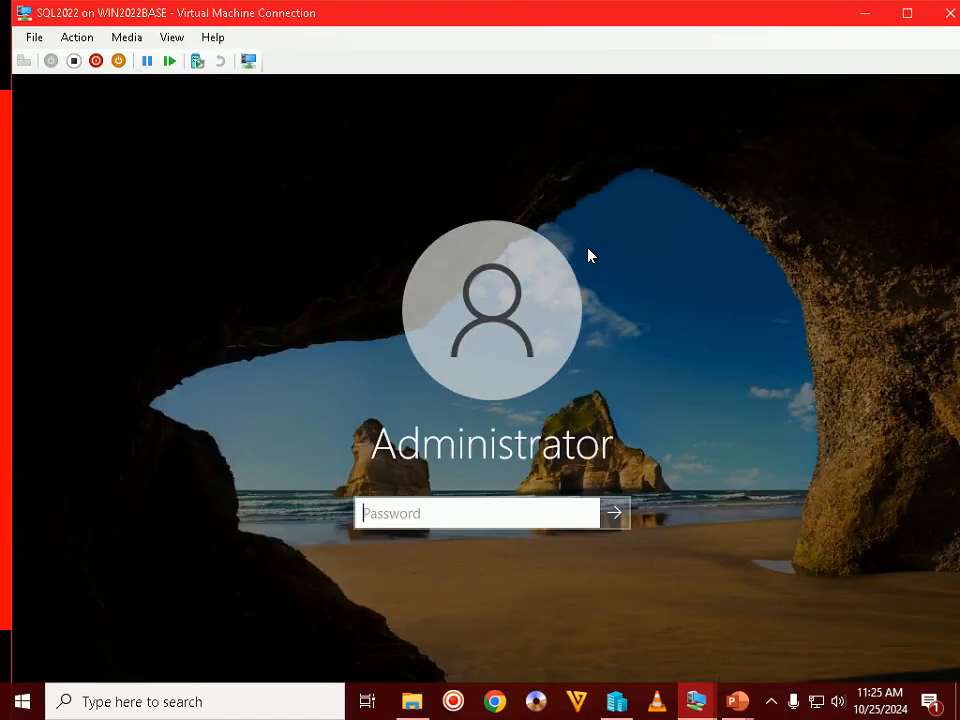
text(********)
key(Return)
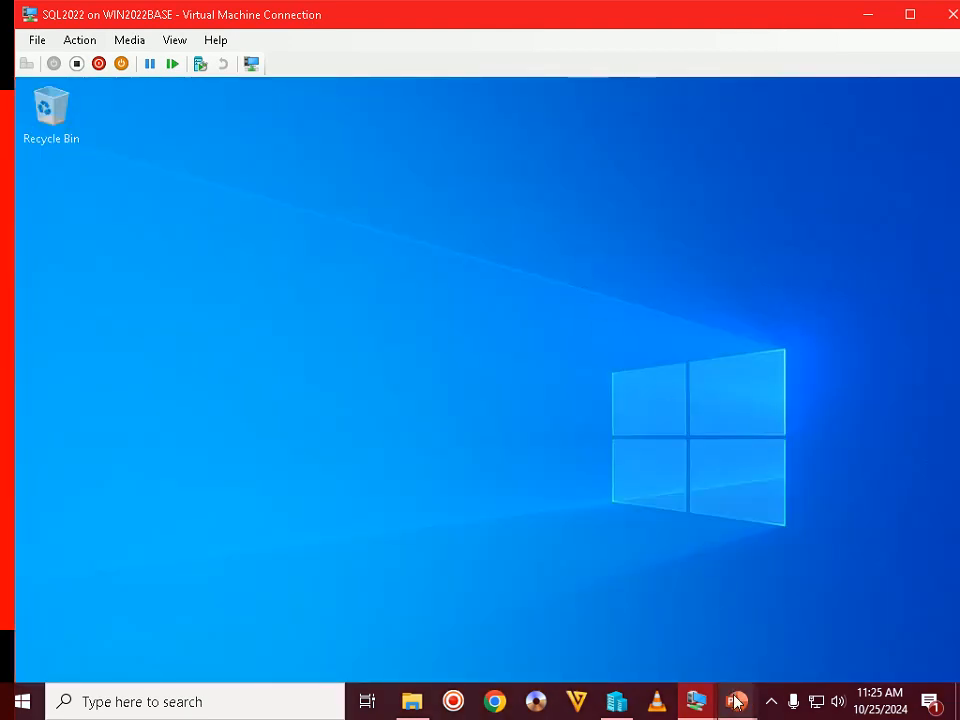
- Switch to the PowerPoint slide show and advance it to Step 17
mouse_move(735, 702)
click(784, 574)
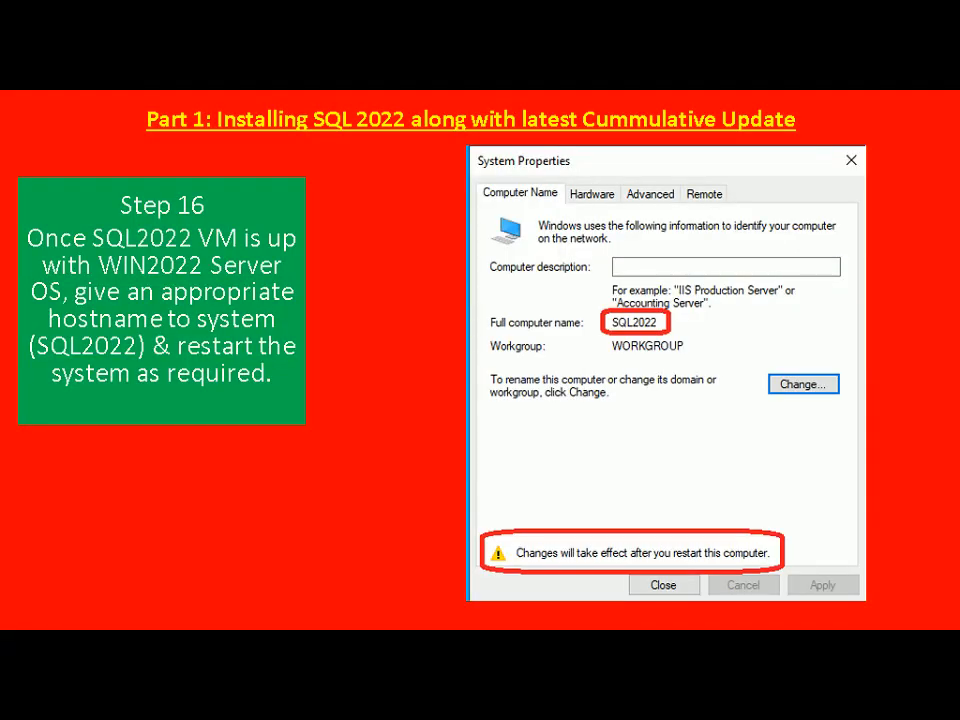
key(Right)
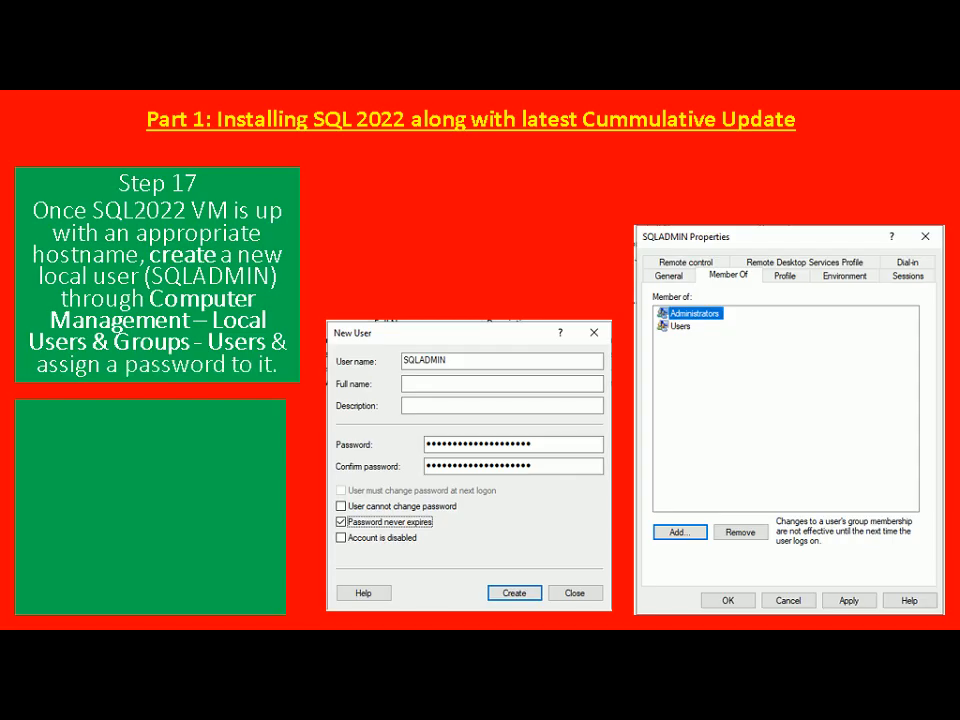
- Return to the SQL2022 virtual machine in full screen and open the local Users folder in Computer Management
key(alt+Tab)
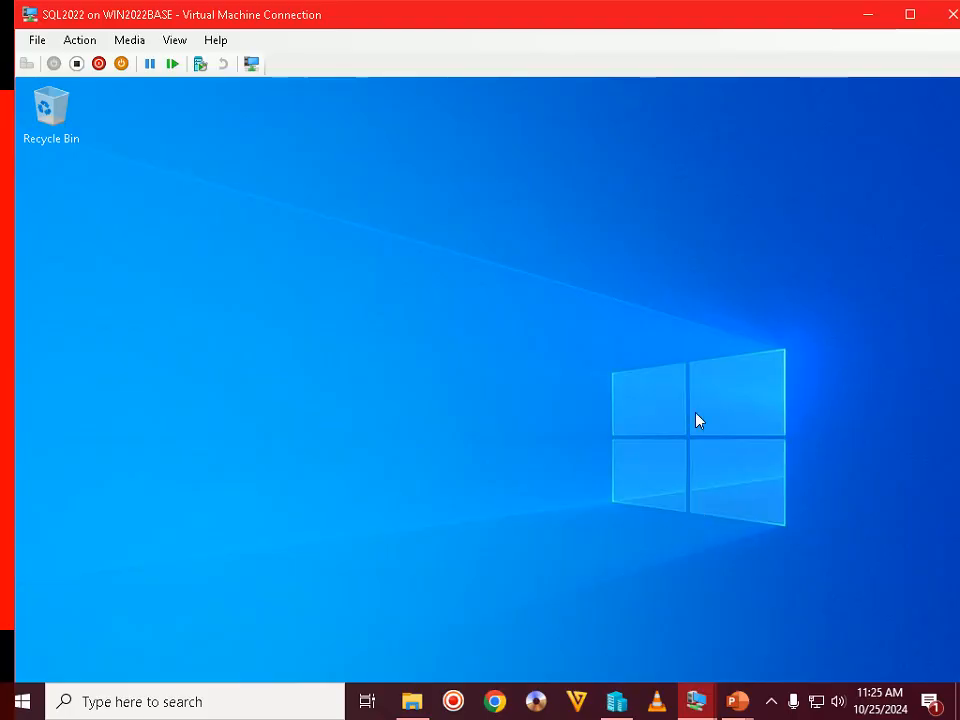
double_click(572, 26)
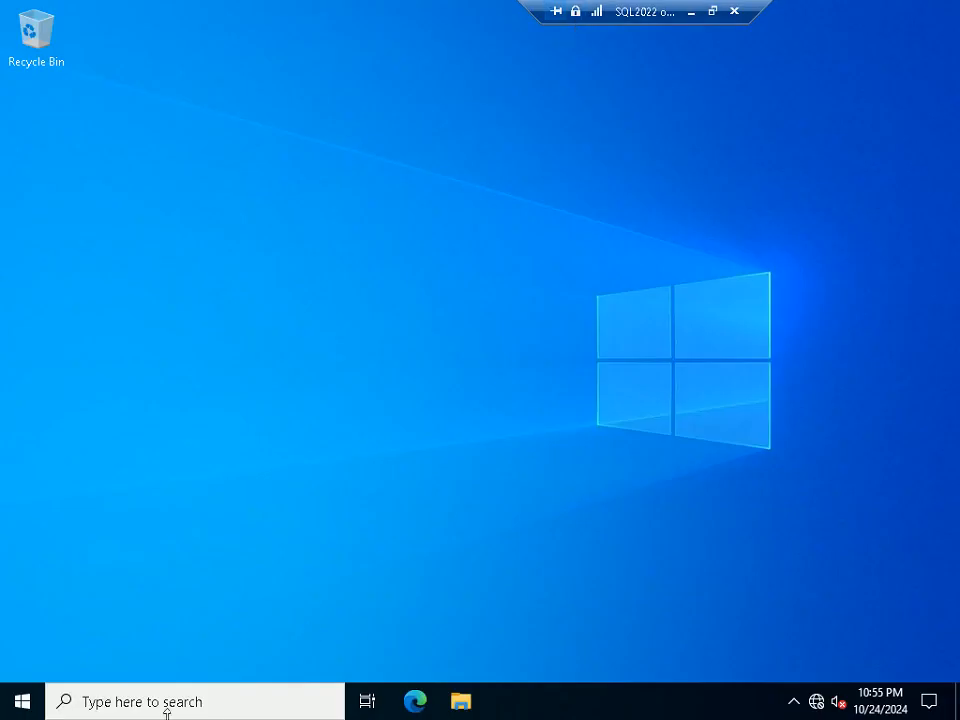
right_click(9, 703)
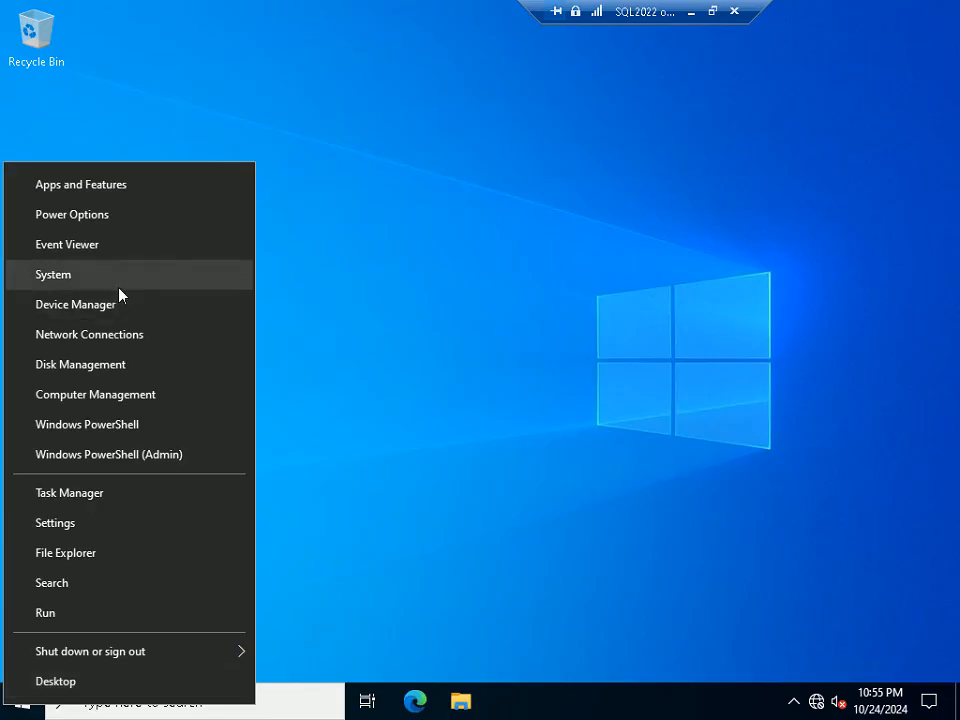
click(129, 396)
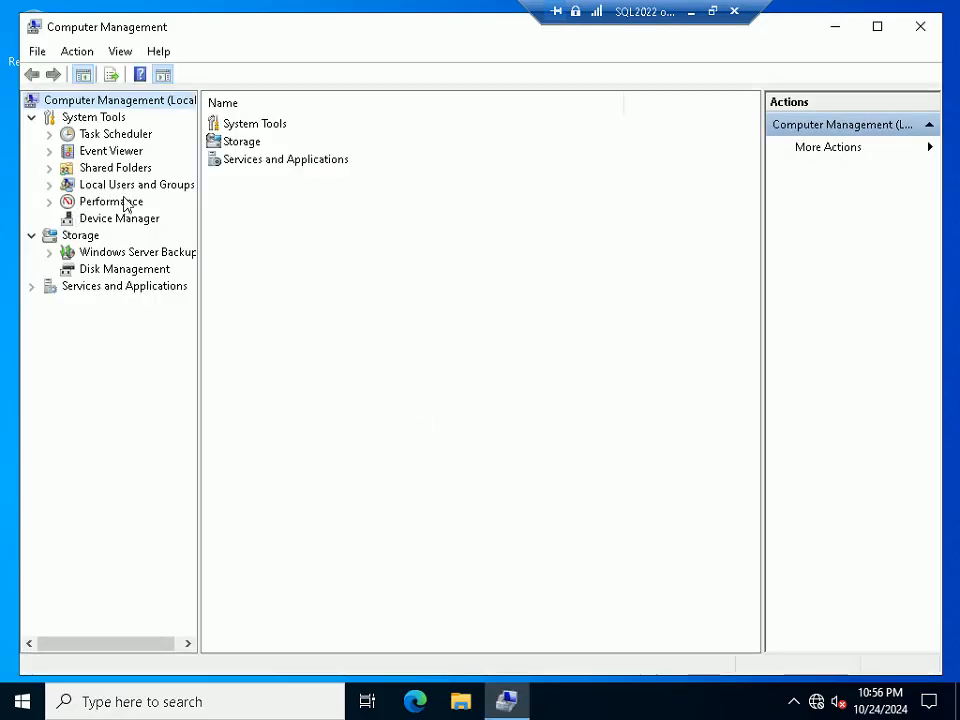
click(128, 185)
double_click(242, 124)
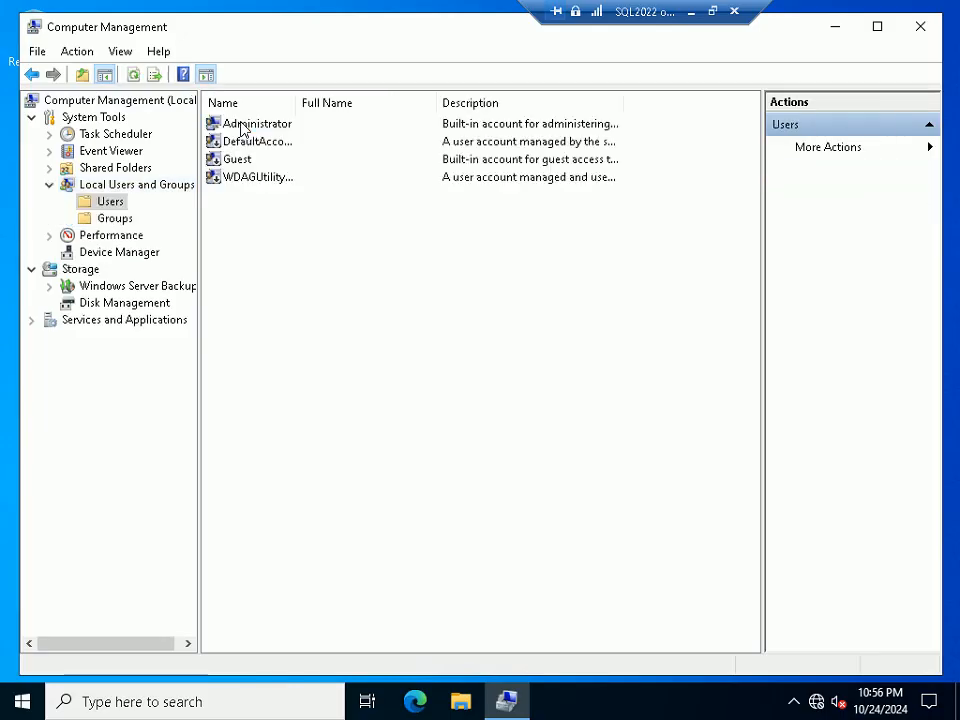
- Start a new local user named SQLADMIN and turn off the requirement to change the password at next logon
right_click(294, 279)
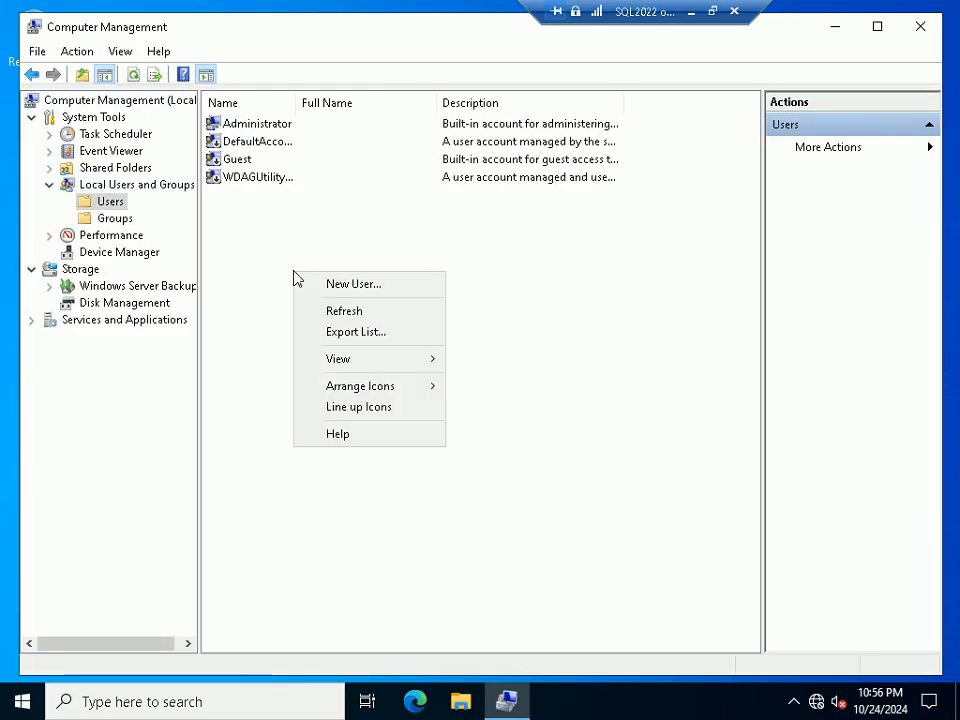
click(399, 289)
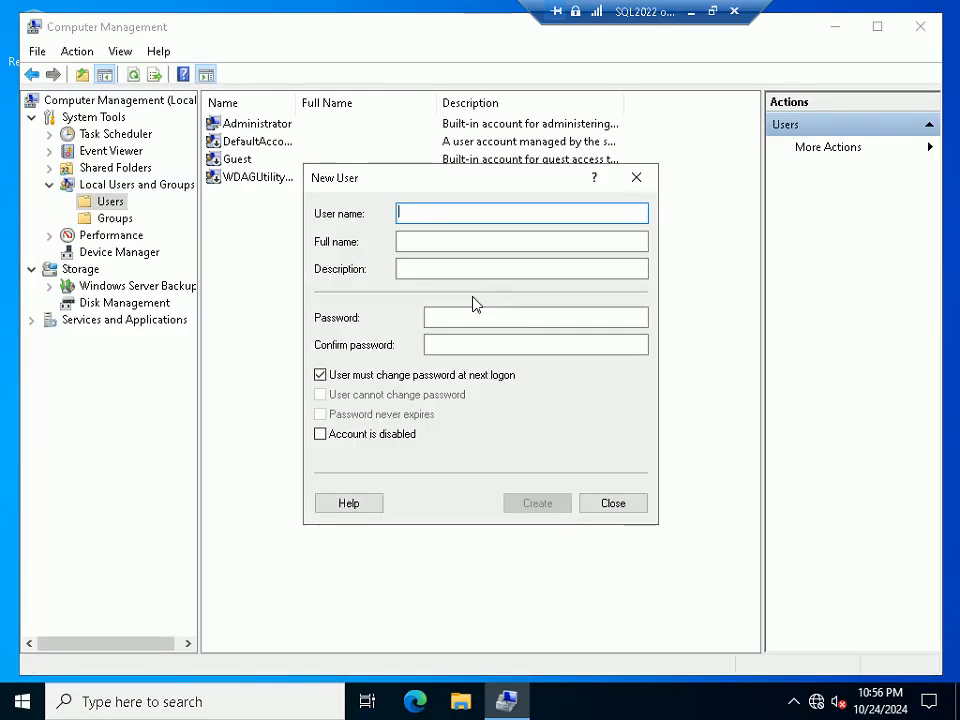
text(SQLADMIN)
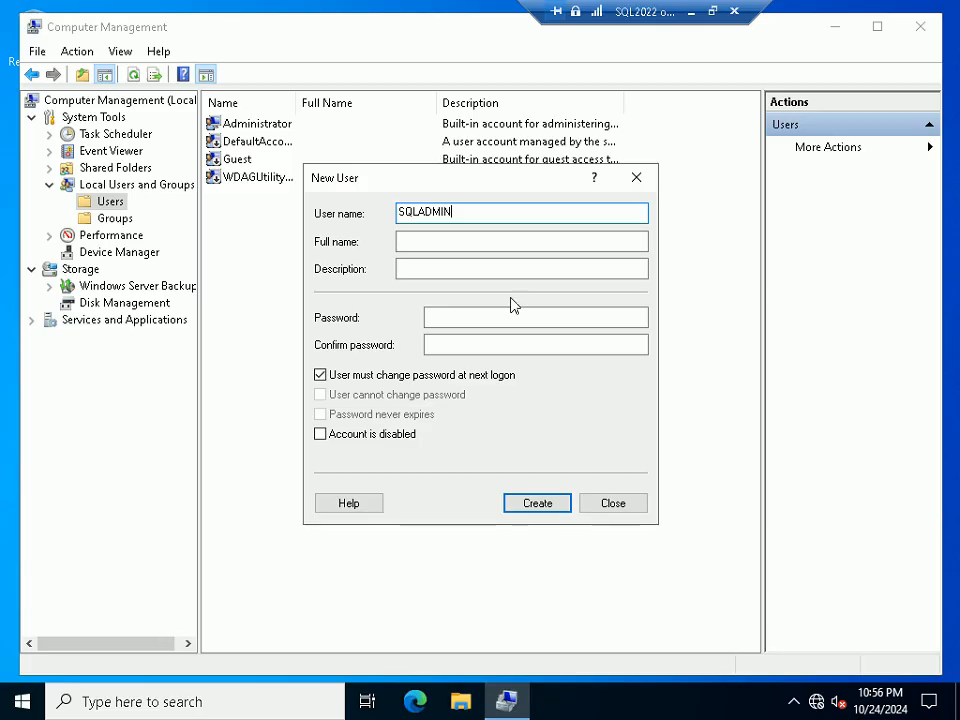
click(397, 384)
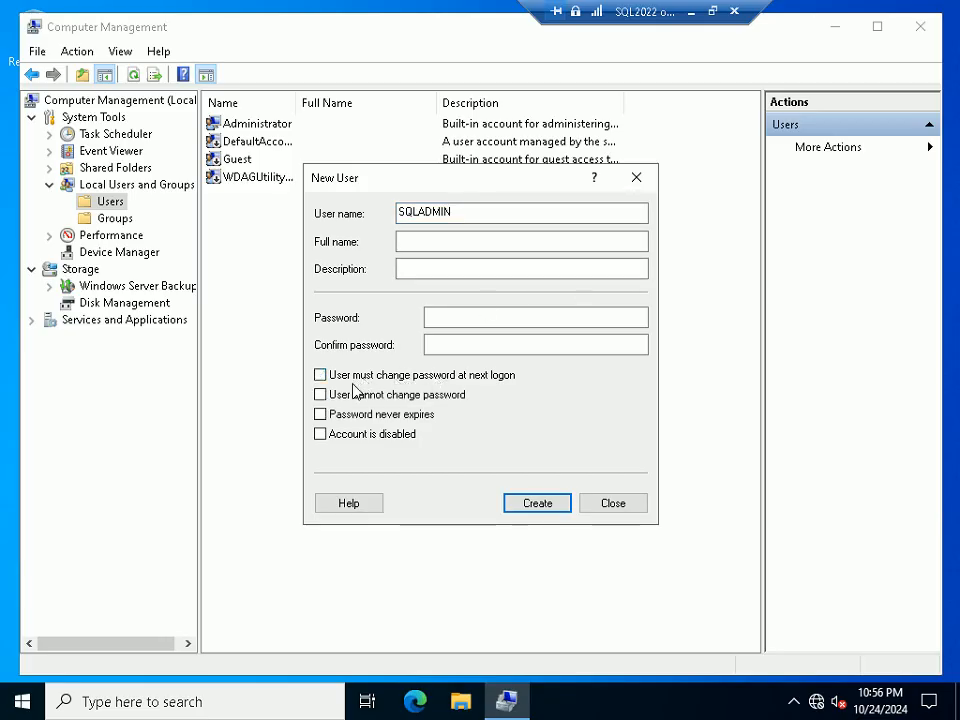
- Try to create the SQLADMIN user by entering and confirming its account password
click(459, 312)
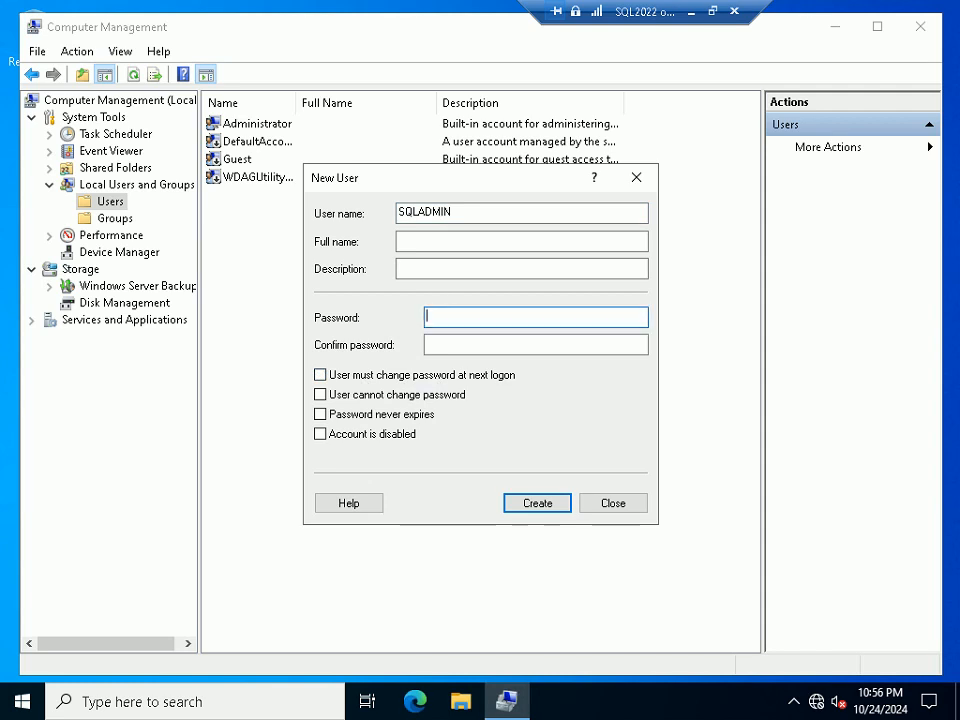
text(••••••••••••••••••••)
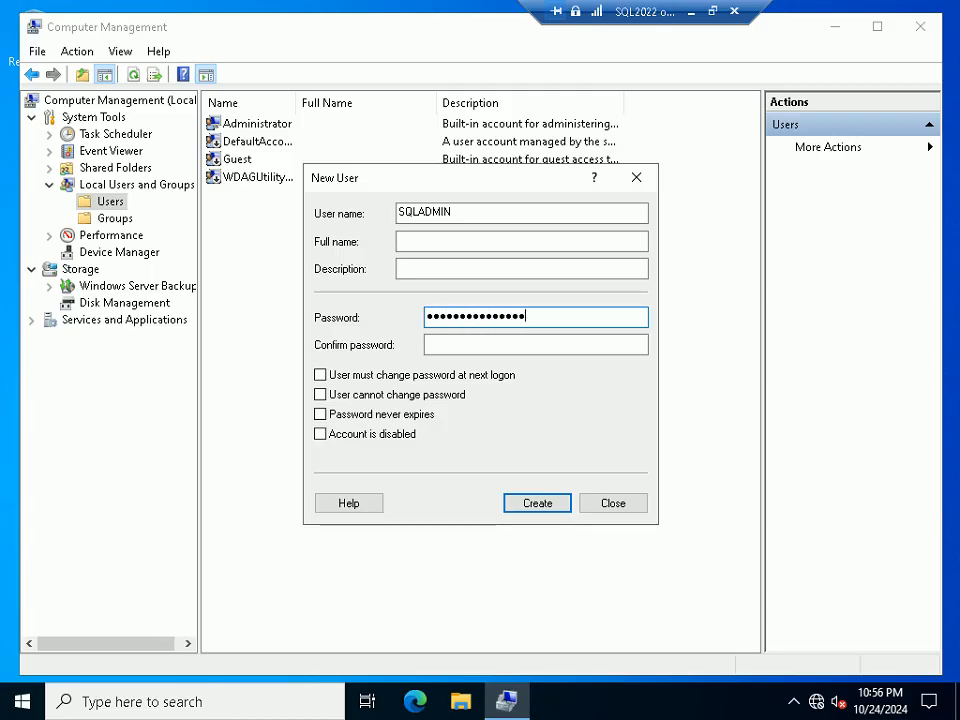
key(Tab)
text(••••••••••••)
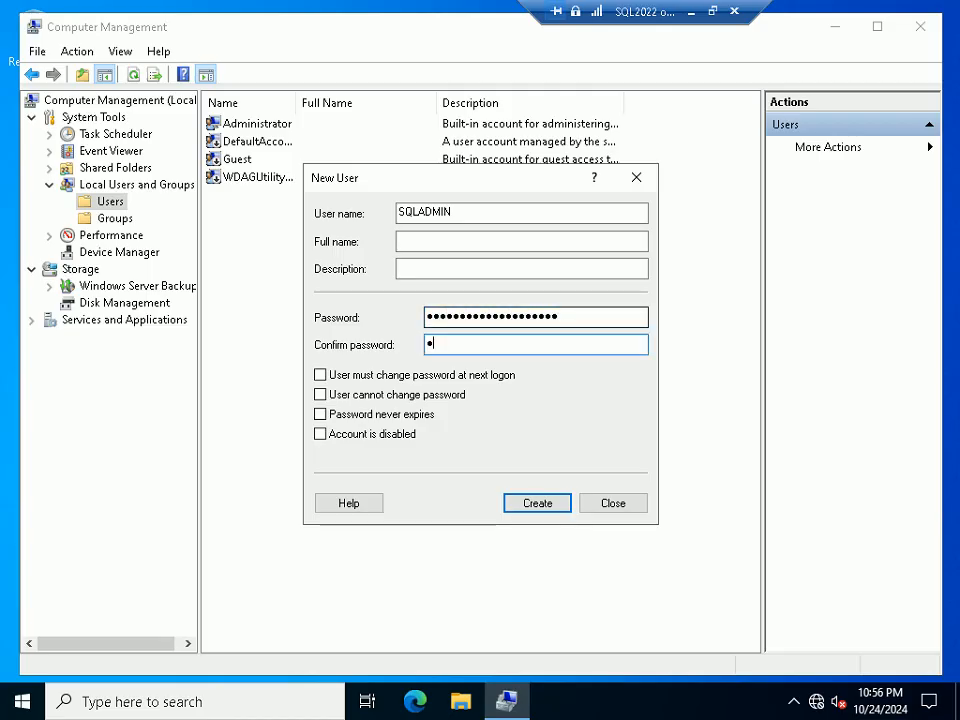
text(••••••••)
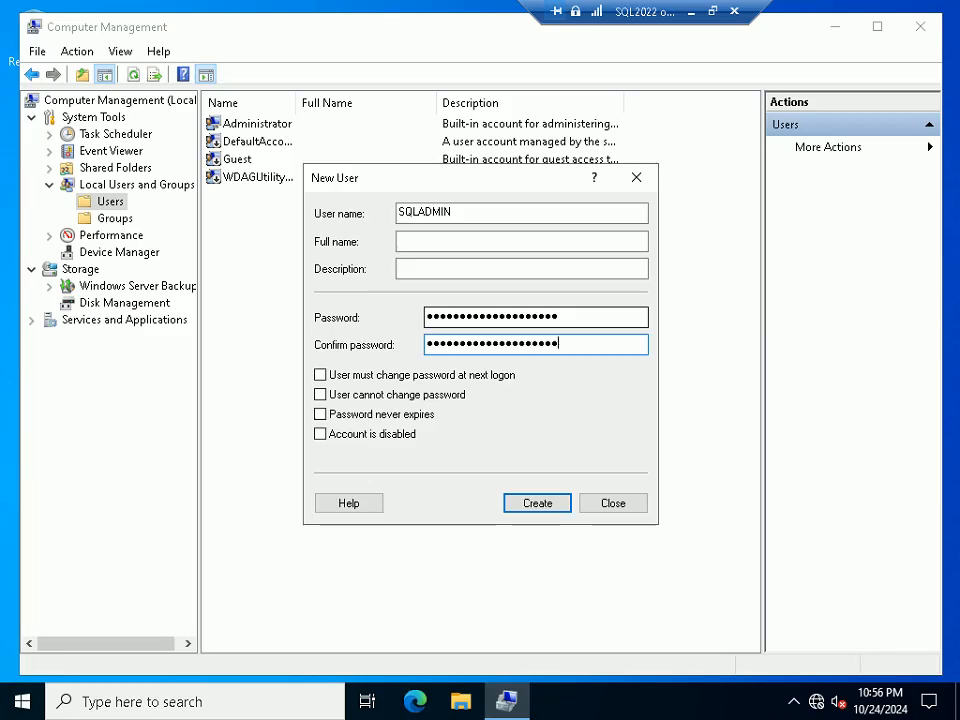
click(552, 504)
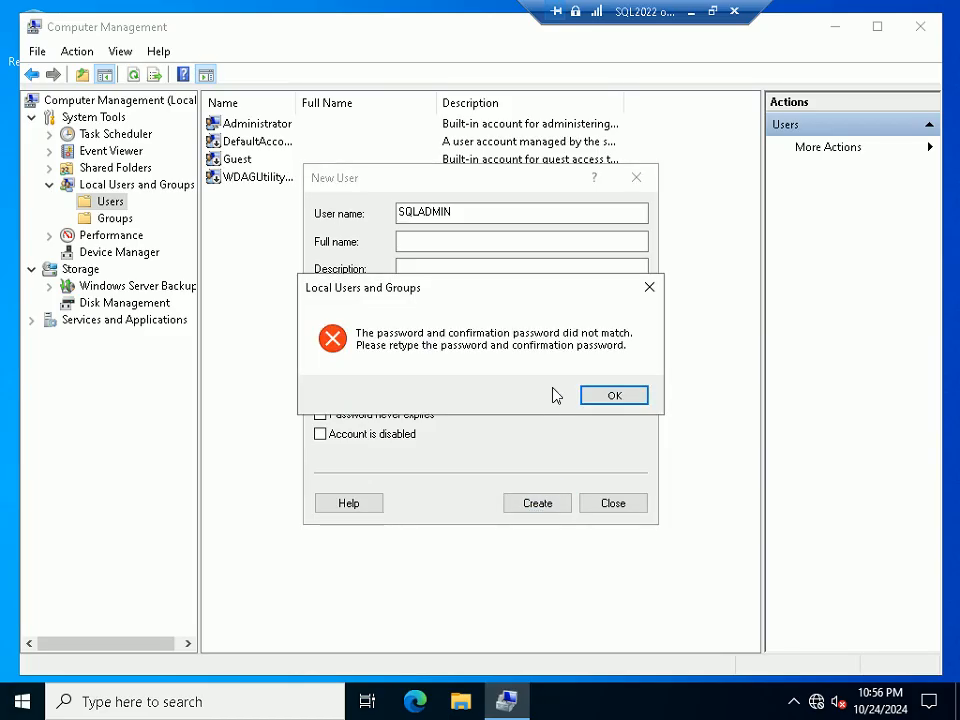
click(611, 394)
text(••••••••••••••••••••••)
key(Tab)
text(•••••••••••••)
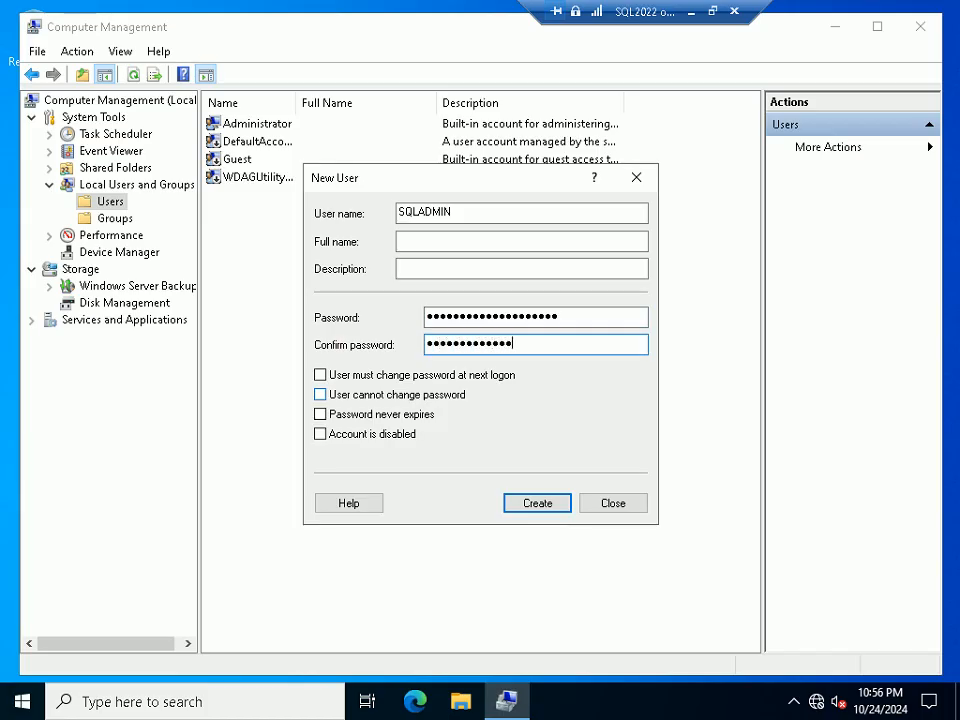
text(••••••)
click(535, 503)
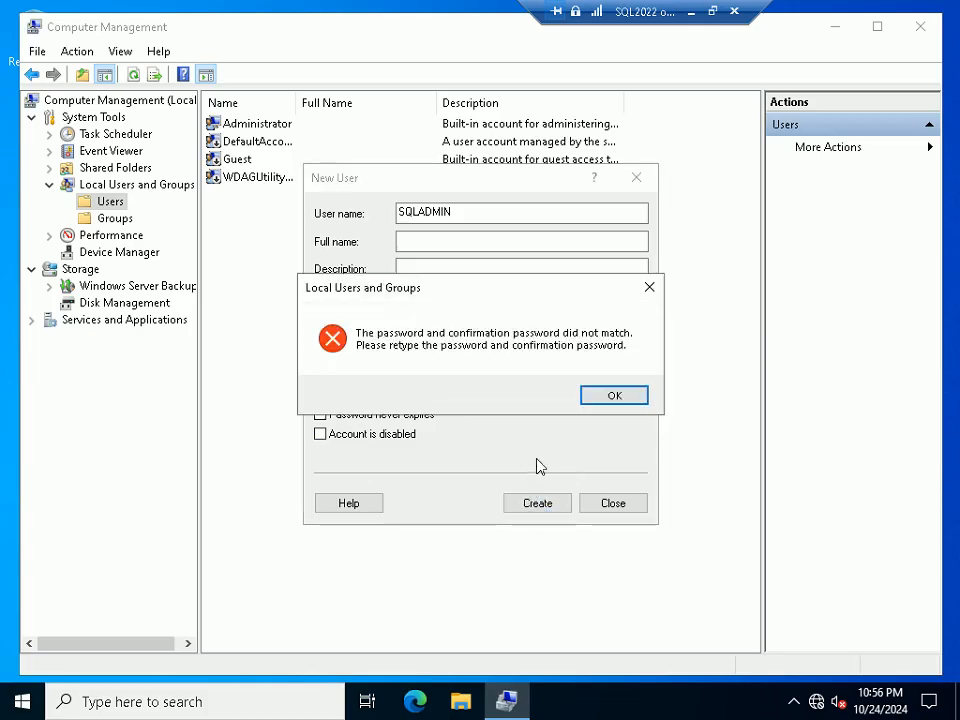
- Re-enter and confirm the SQLADMIN account password, create the user, and close the New User dialog
click(600, 397)
text(••••••••••••••••••••)
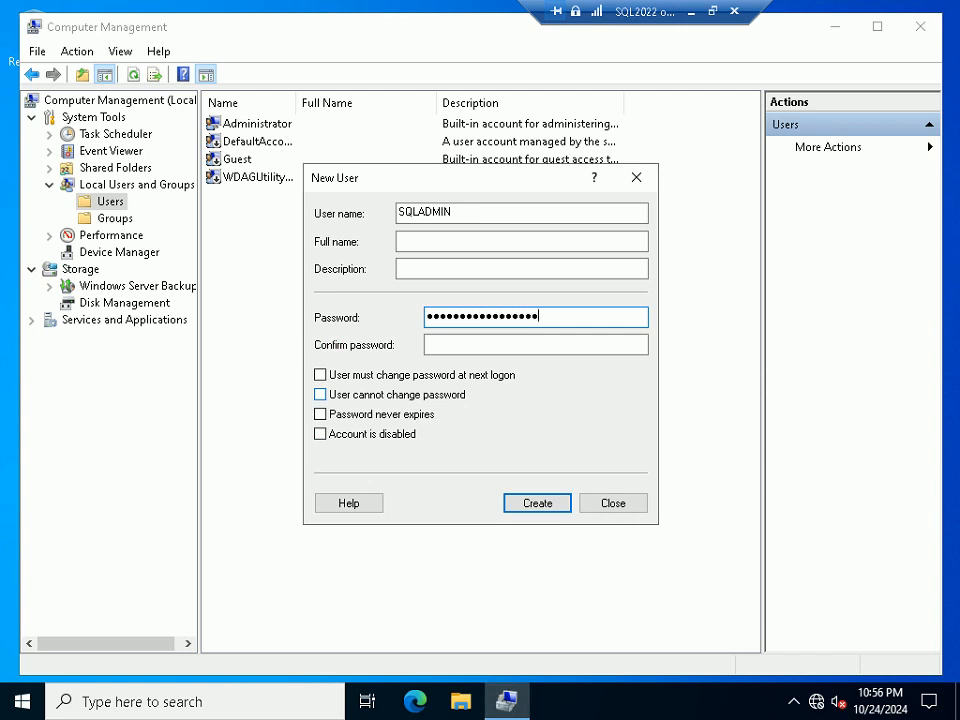
key(Tab)
text(••••••••••••)
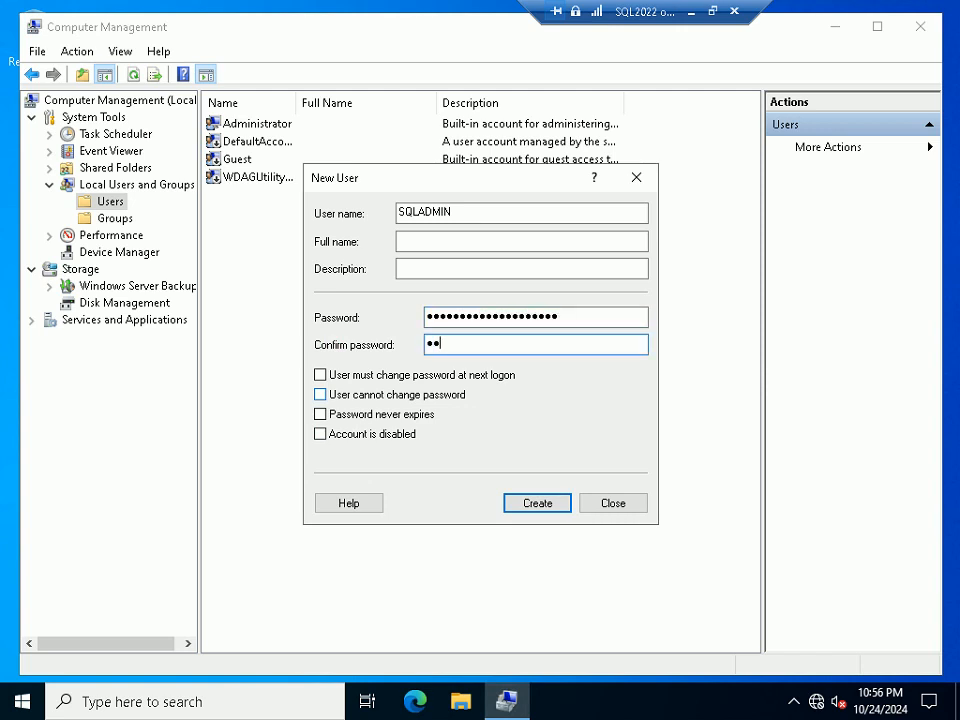
text(••••••••)
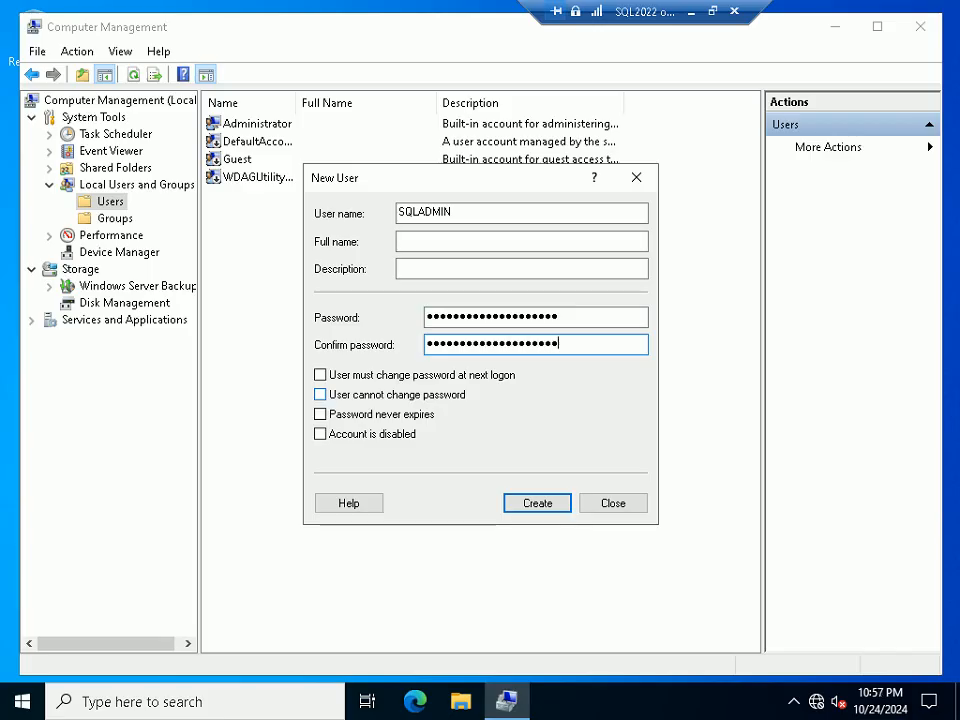
click(540, 501)
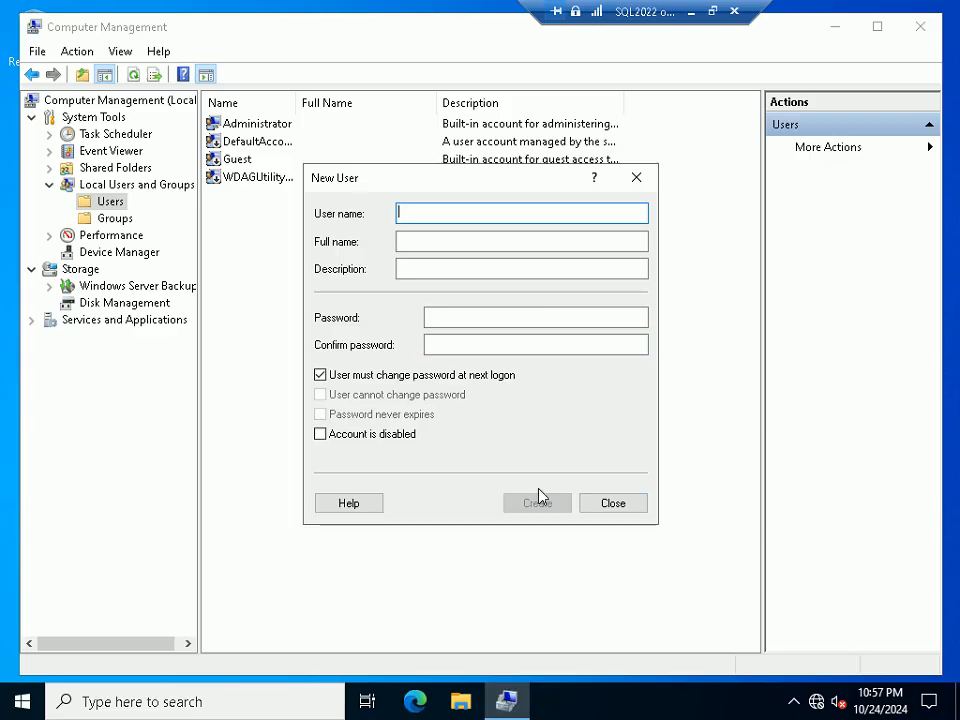
click(614, 503)
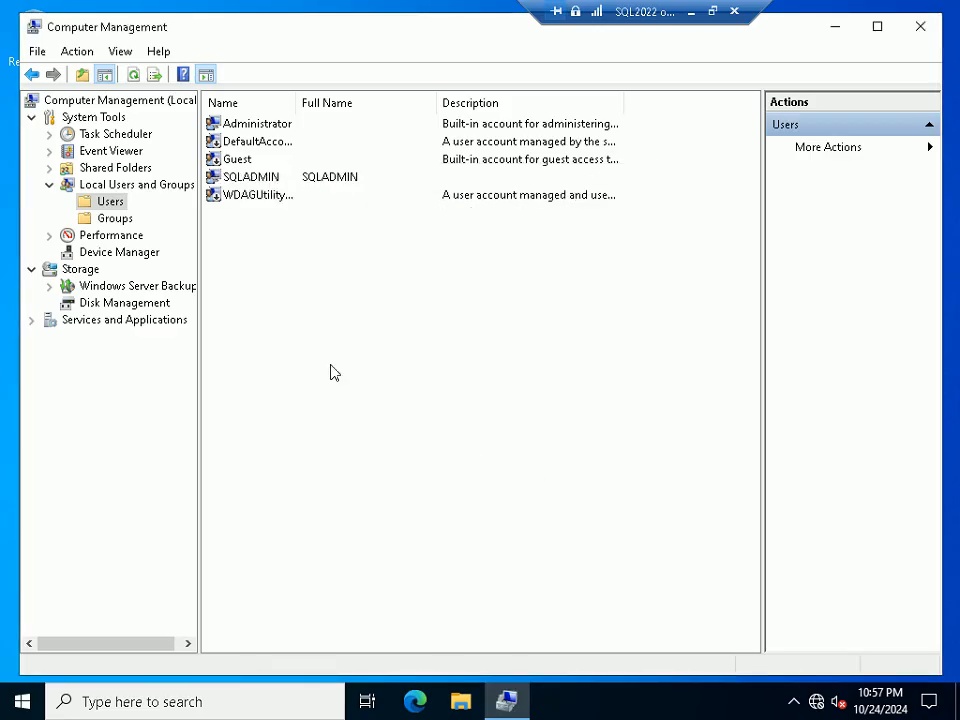
- Leave the virtual machine's full-screen view, switch to the PowerPoint slide show, and advance it past Step 17
click(265, 178)
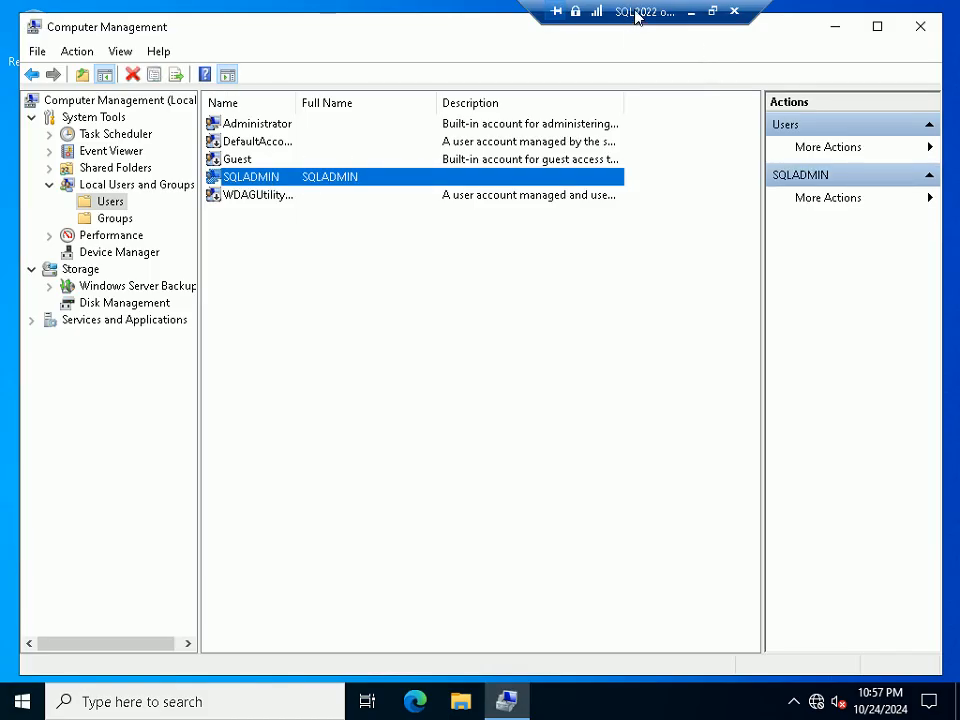
drag(636, 15, 487, 22)
click(557, 11)
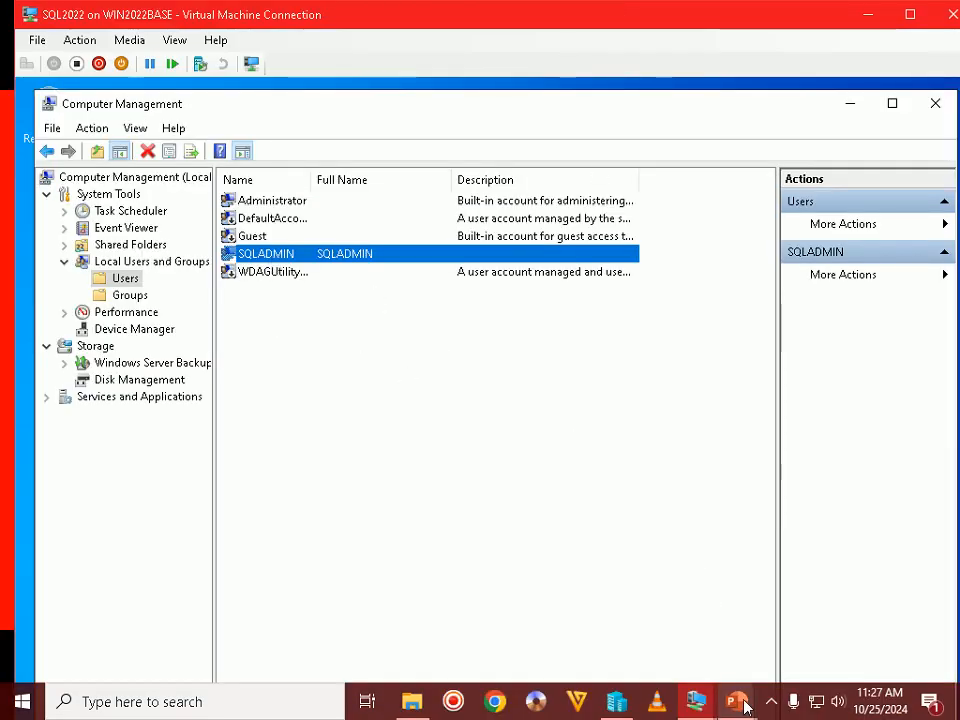
mouse_move(740, 701)
click(835, 600)
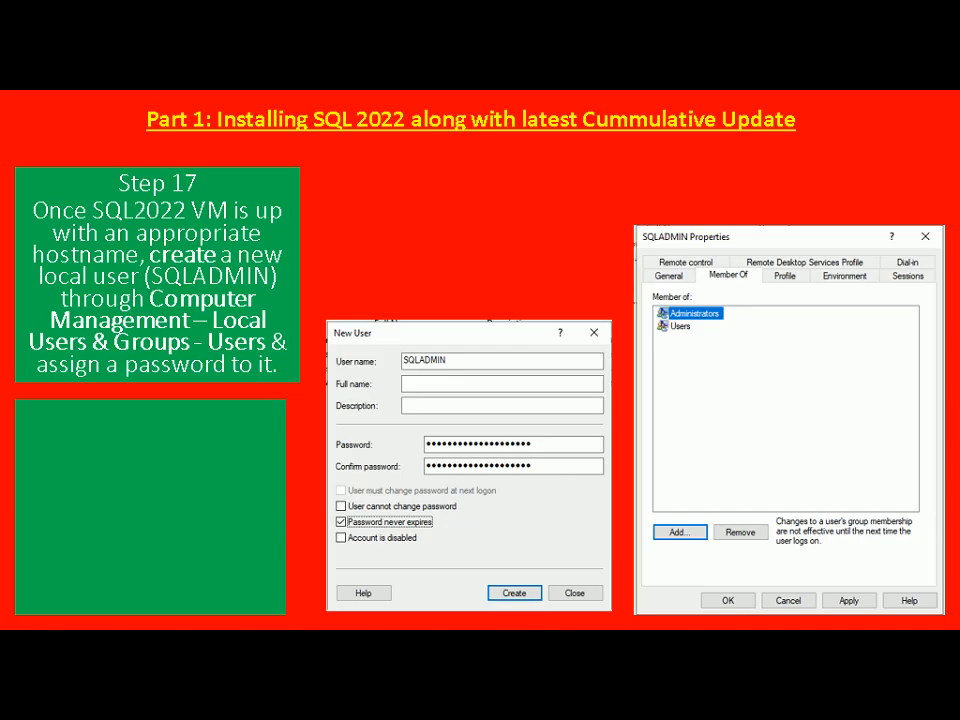
key(Right)
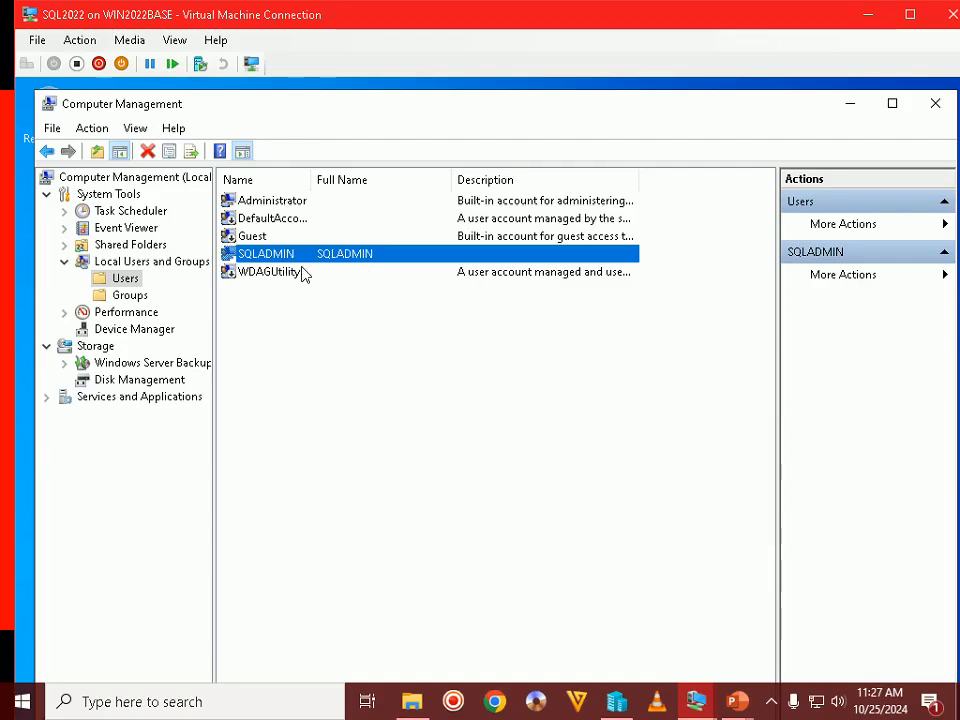
- Add SQLADMIN to the local Administrators group through its properties, checking the group name, and save the membership
right_click(287, 258)
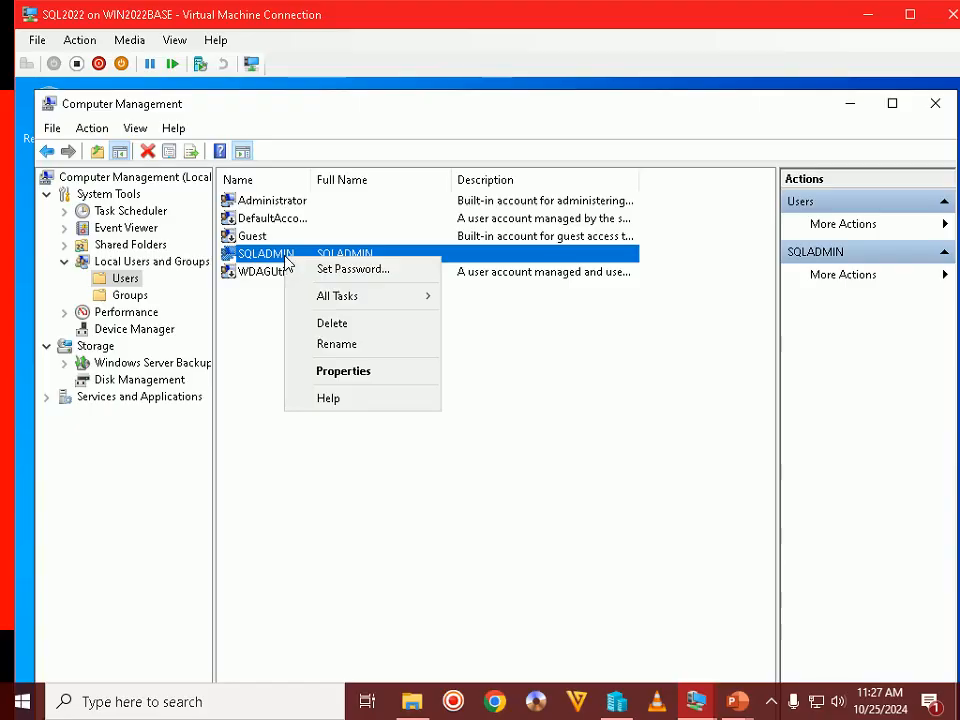
click(324, 375)
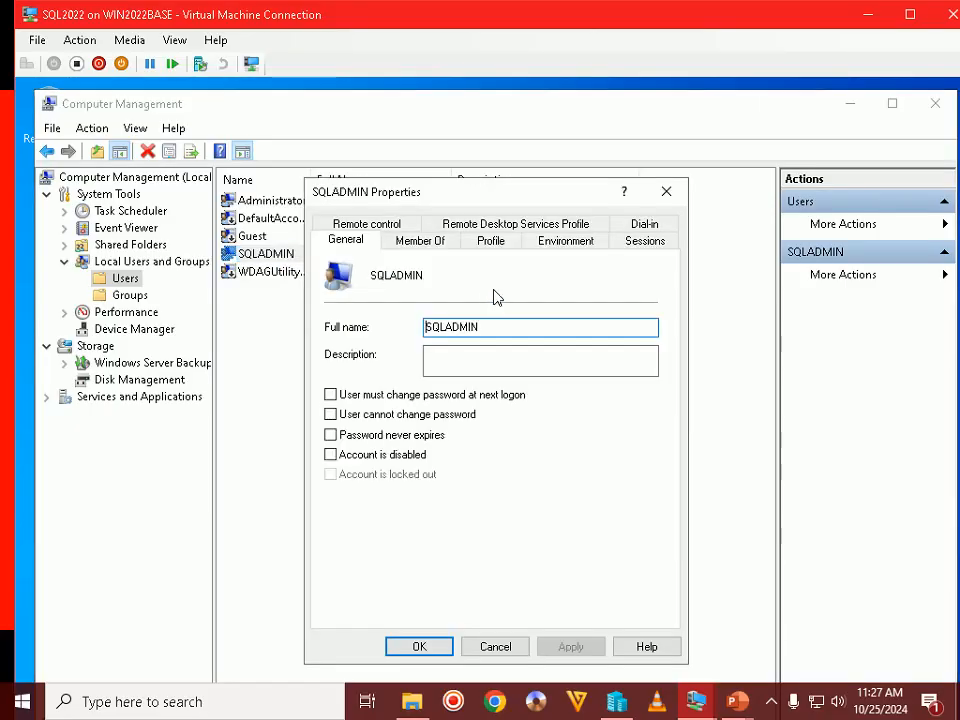
click(424, 248)
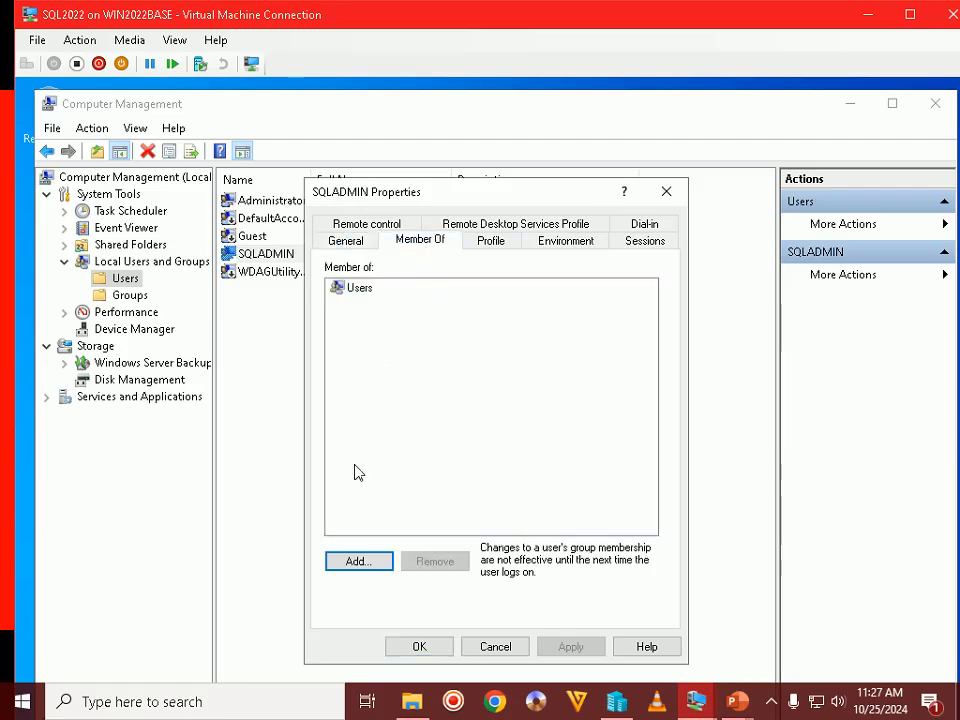
click(370, 561)
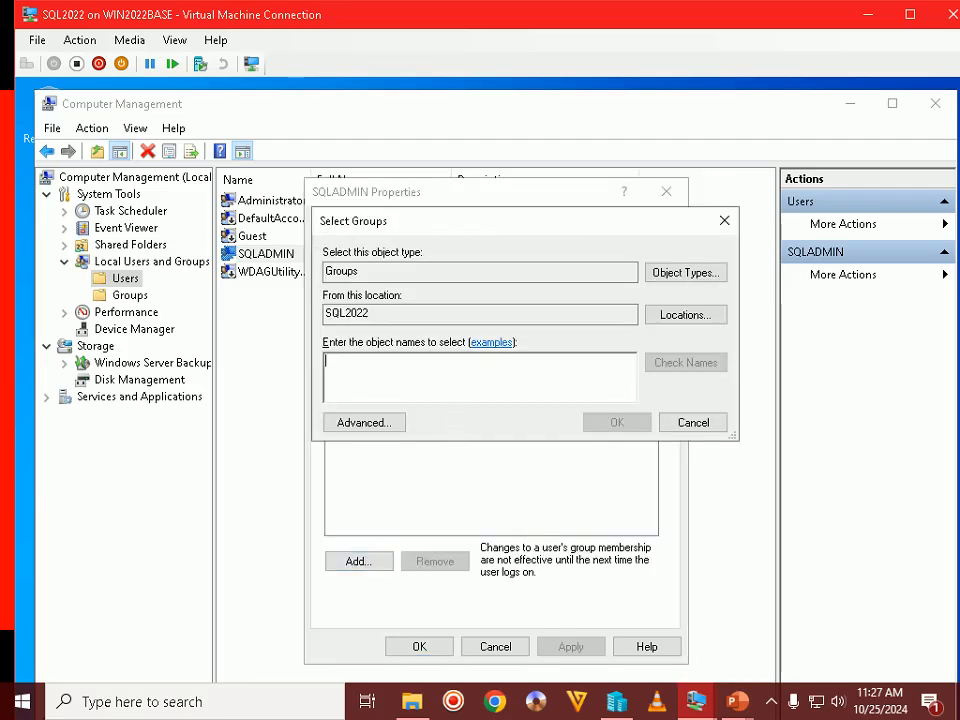
text(administrators)
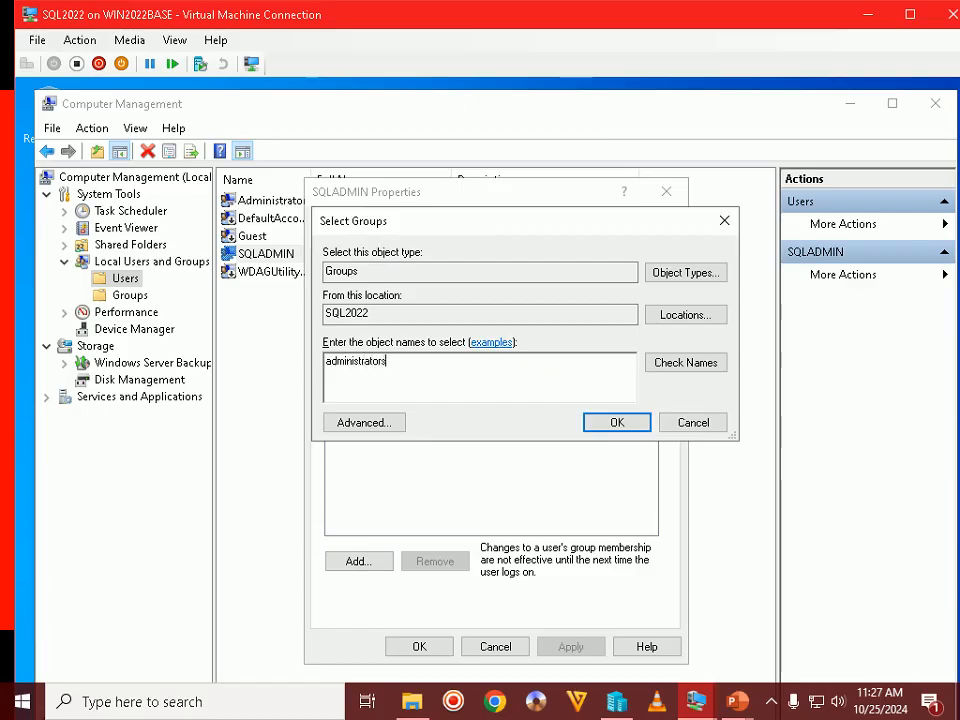
click(666, 362)
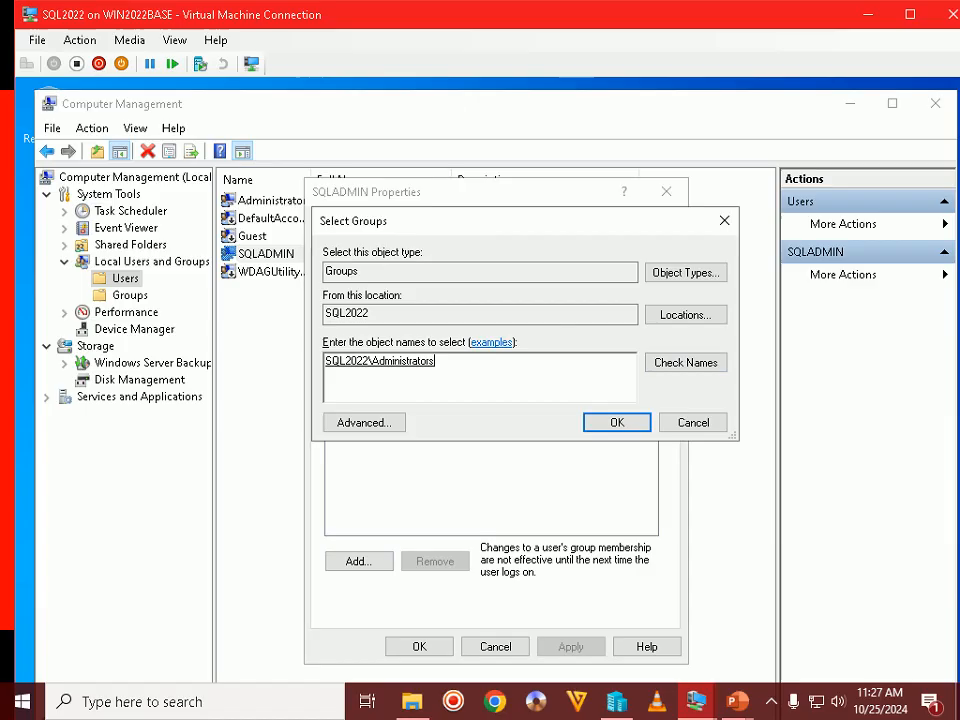
click(602, 428)
click(590, 650)
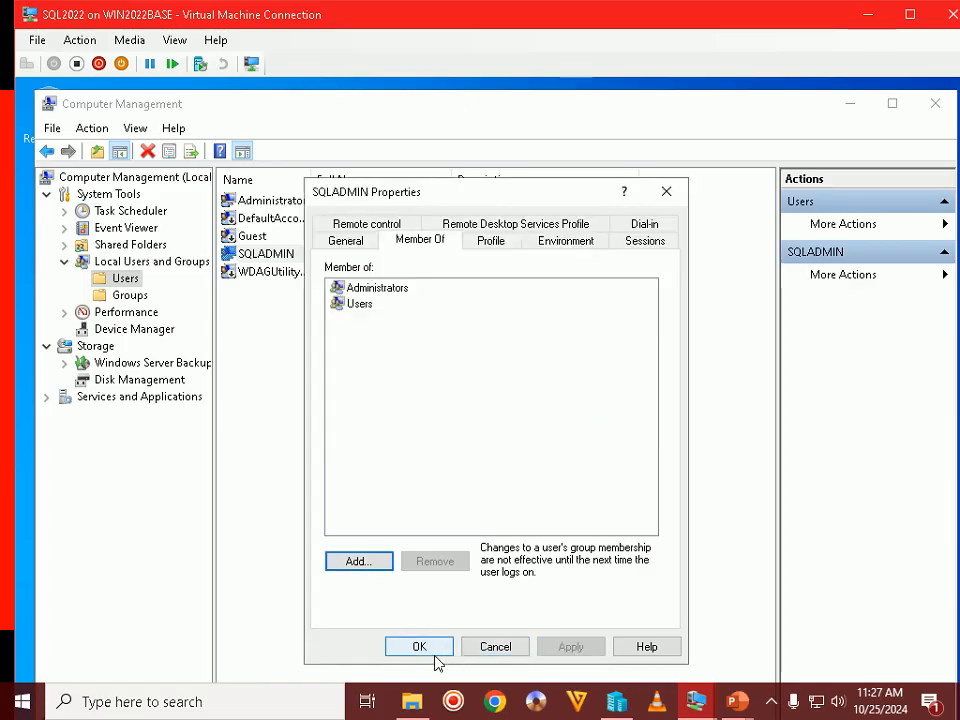
click(433, 655)
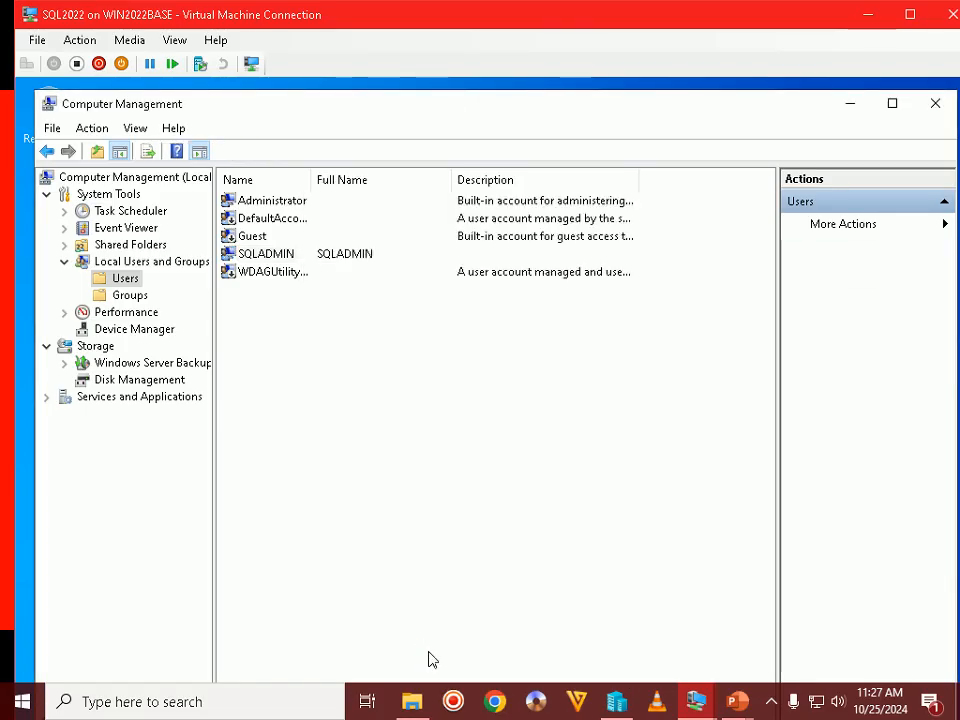
- Return the virtual machine to full screen, close Computer Management, and sign out of the Administrator session
click(918, 24)
click(243, 180)
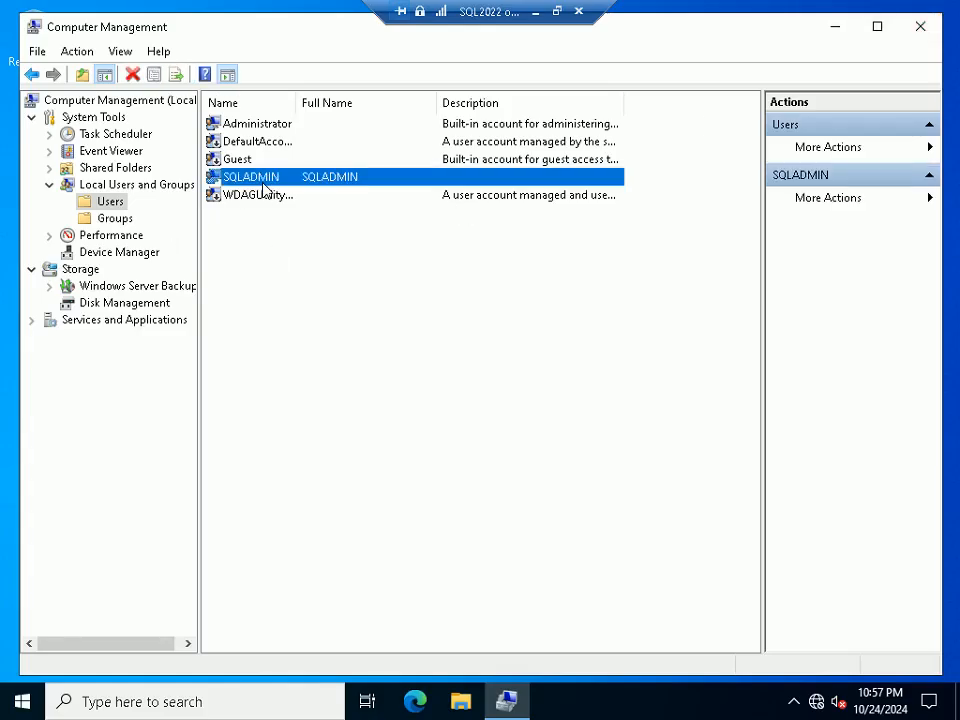
click(912, 32)
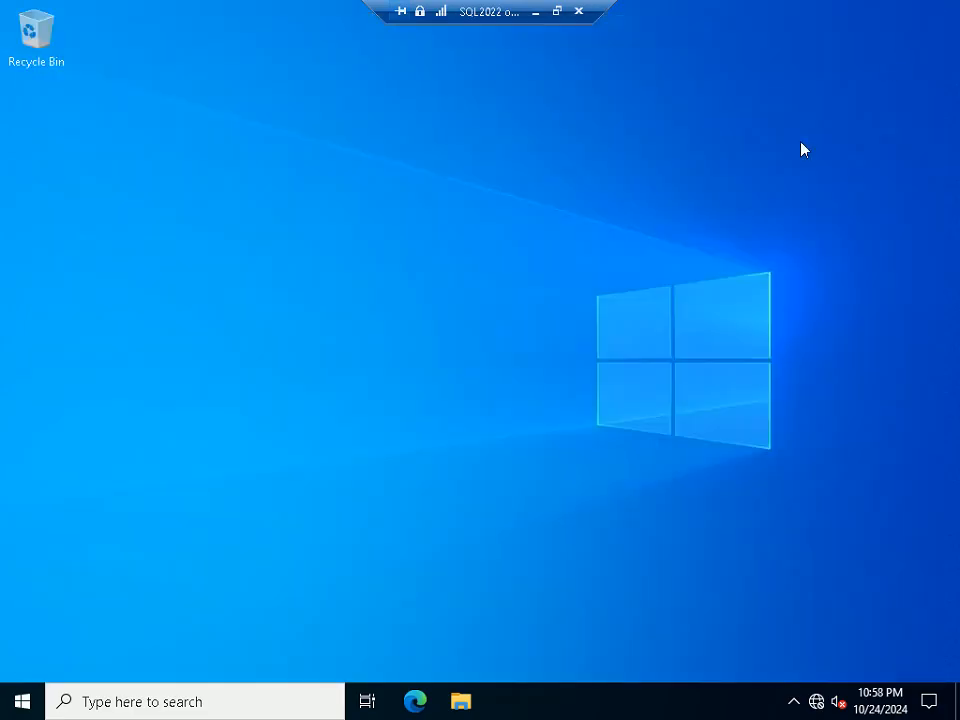
right_click(14, 704)
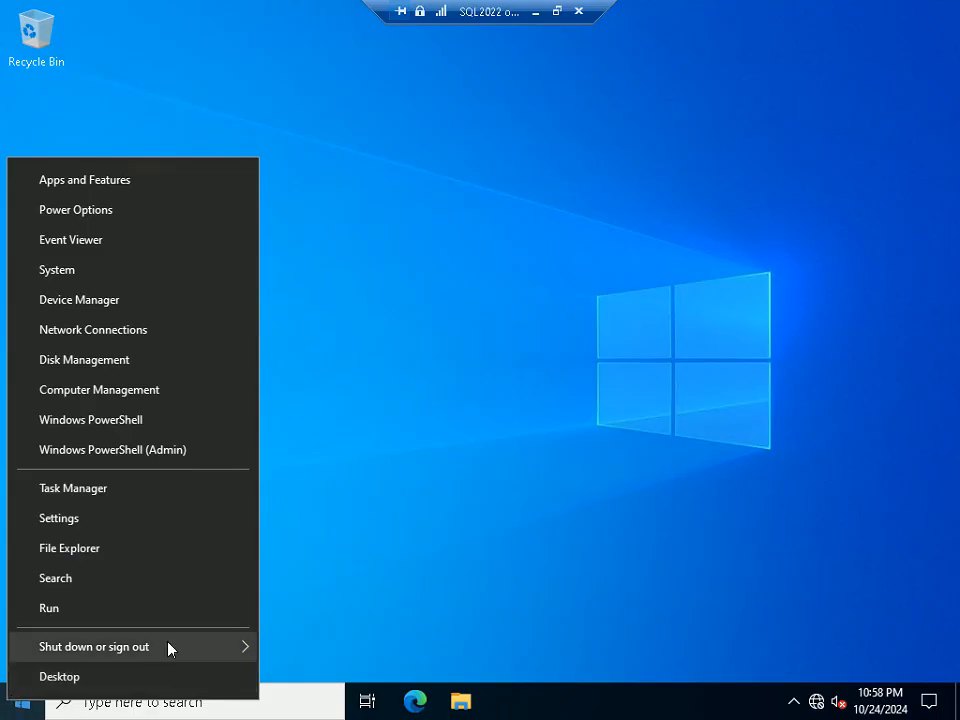
mouse_move(167, 647)
click(283, 646)
click(305, 665)
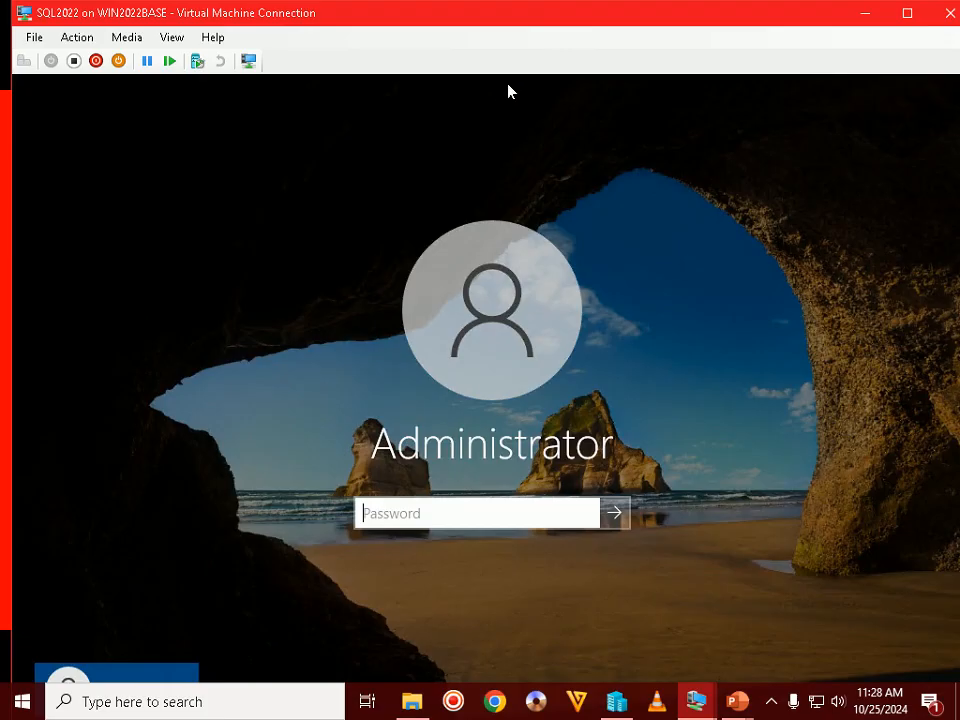
- Return the virtual machine to full screen and sign in as SQLADMIN with the account password
double_click(585, 24)
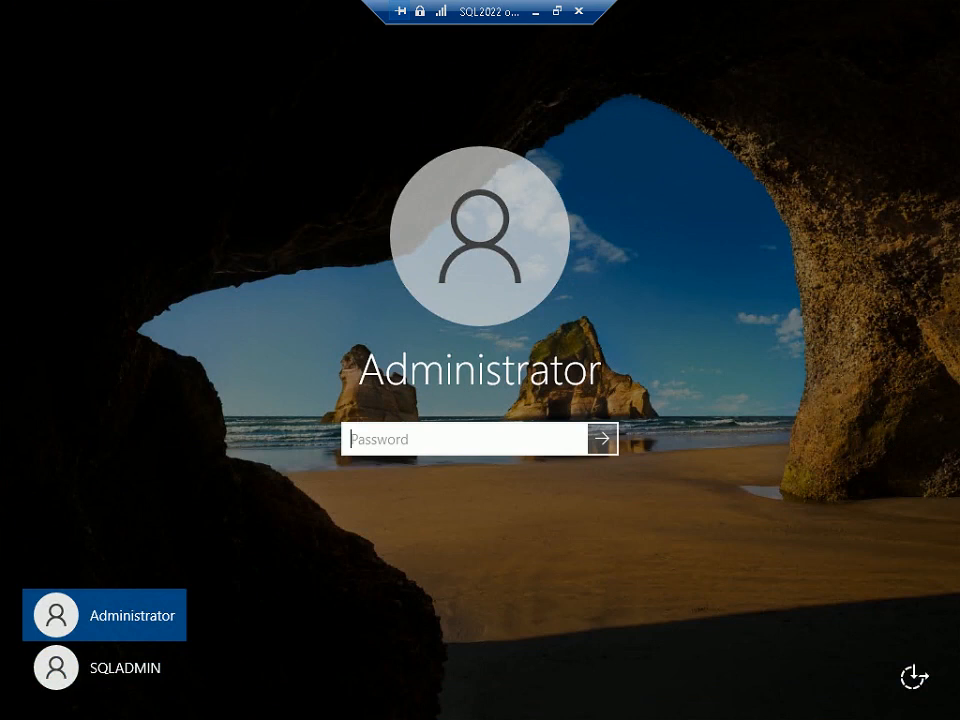
click(154, 668)
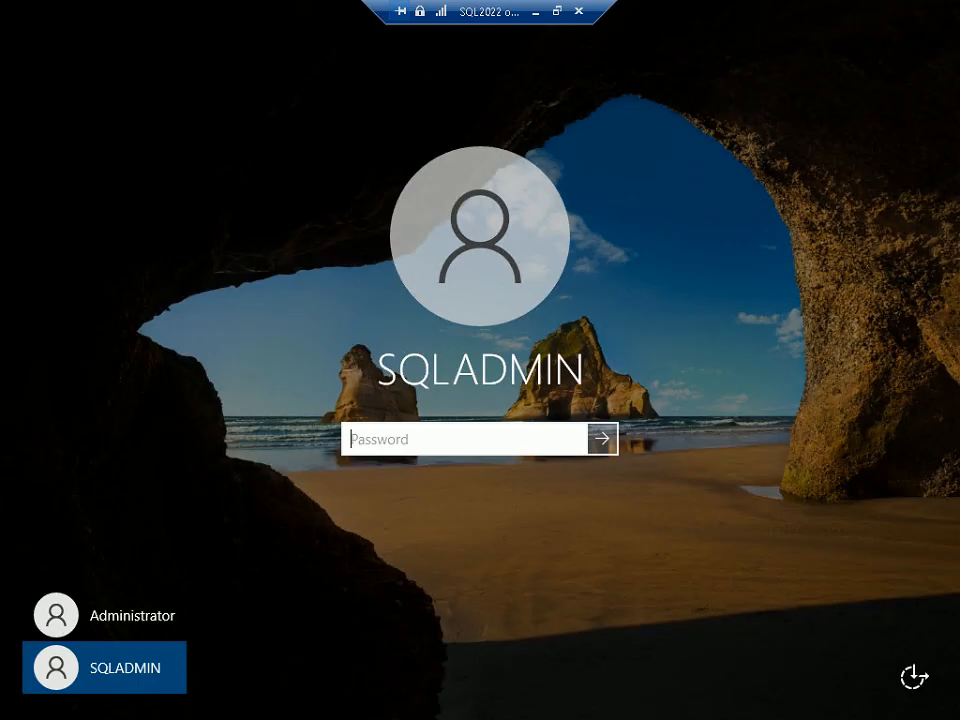
text(••••••••••••••)
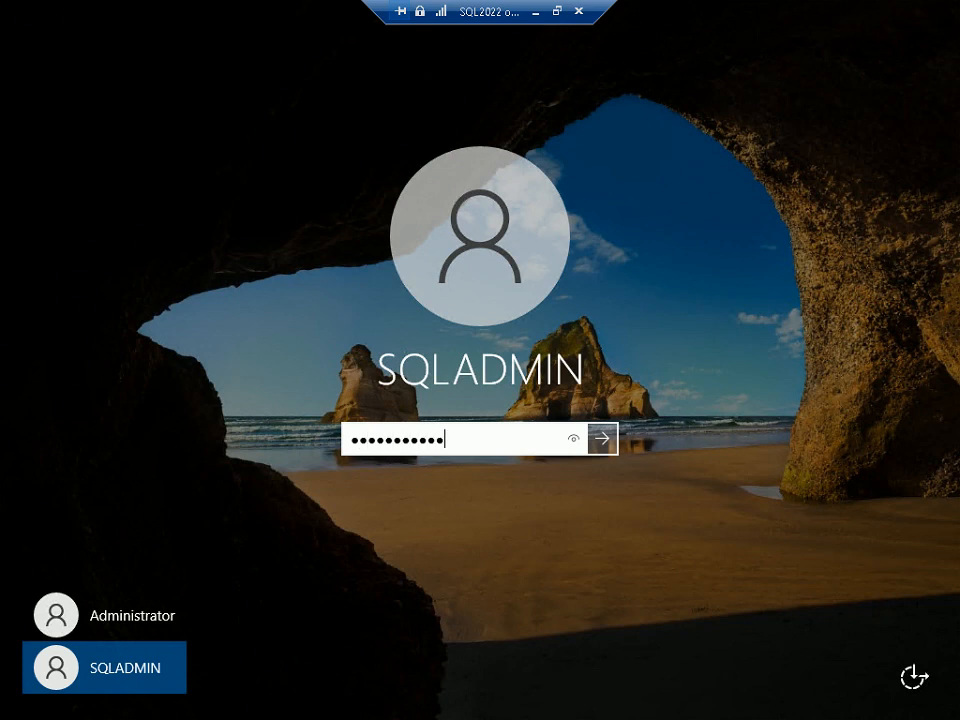
text(•••••••)
key(Return)
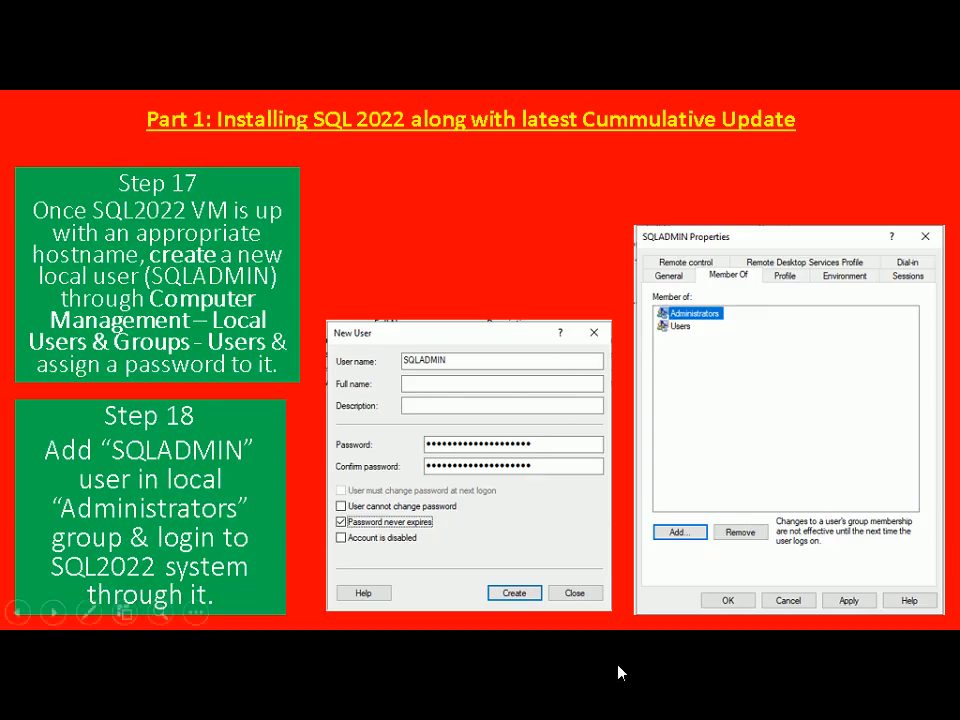
- Advance the PowerPoint slide show to Step 19 and switch back to the SQL2022 virtual machine
click(555, 237)
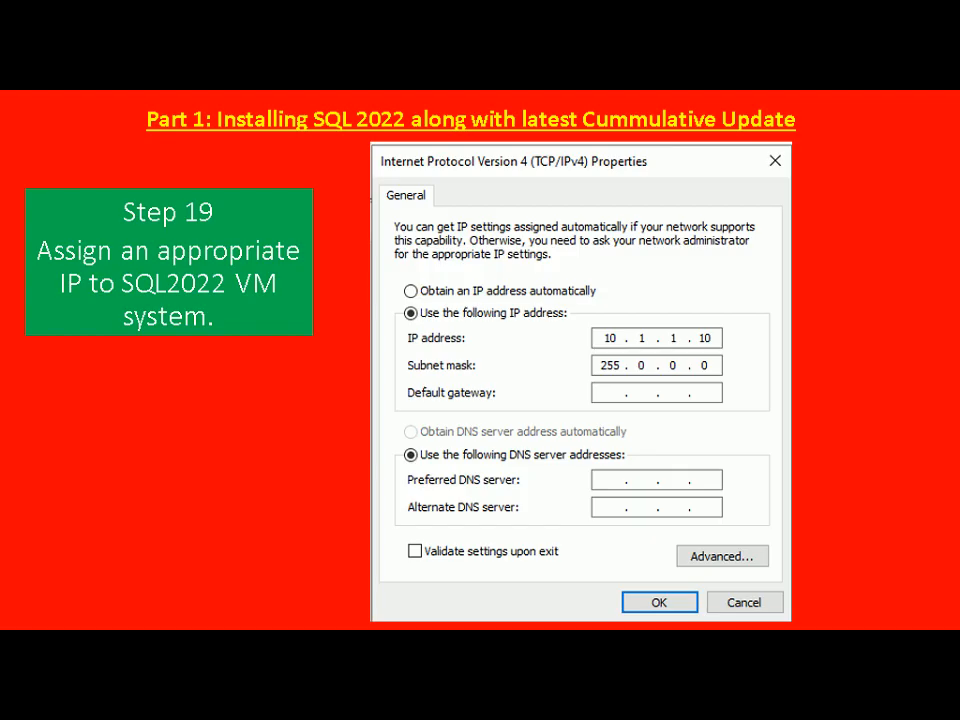
key(alt+Tab)
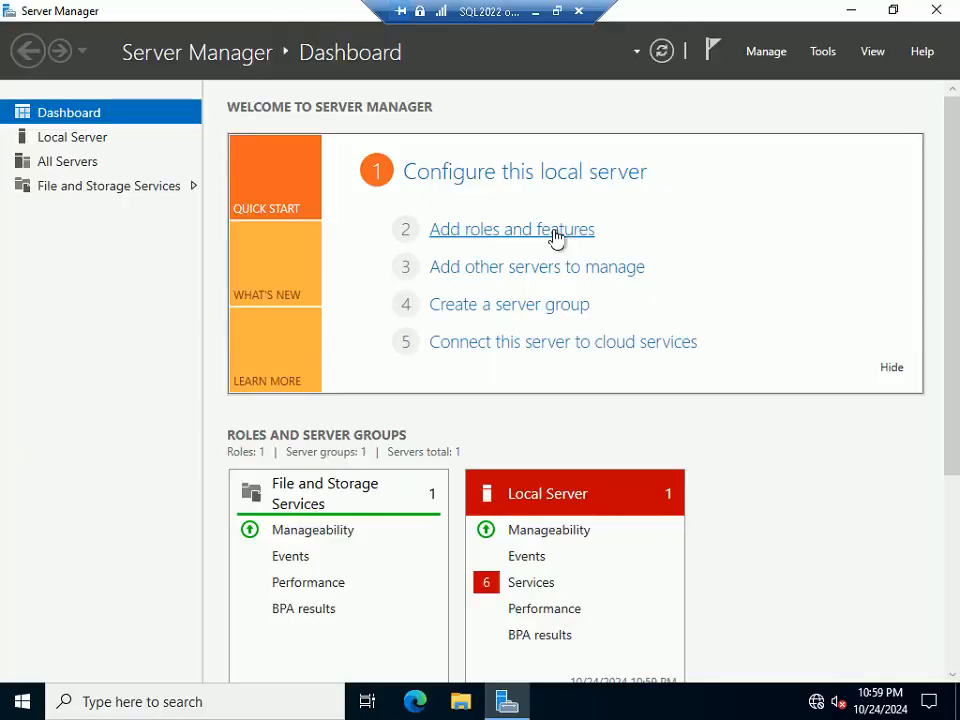
- Set Server Manager not to start automatically at logon, and close it
click(772, 54)
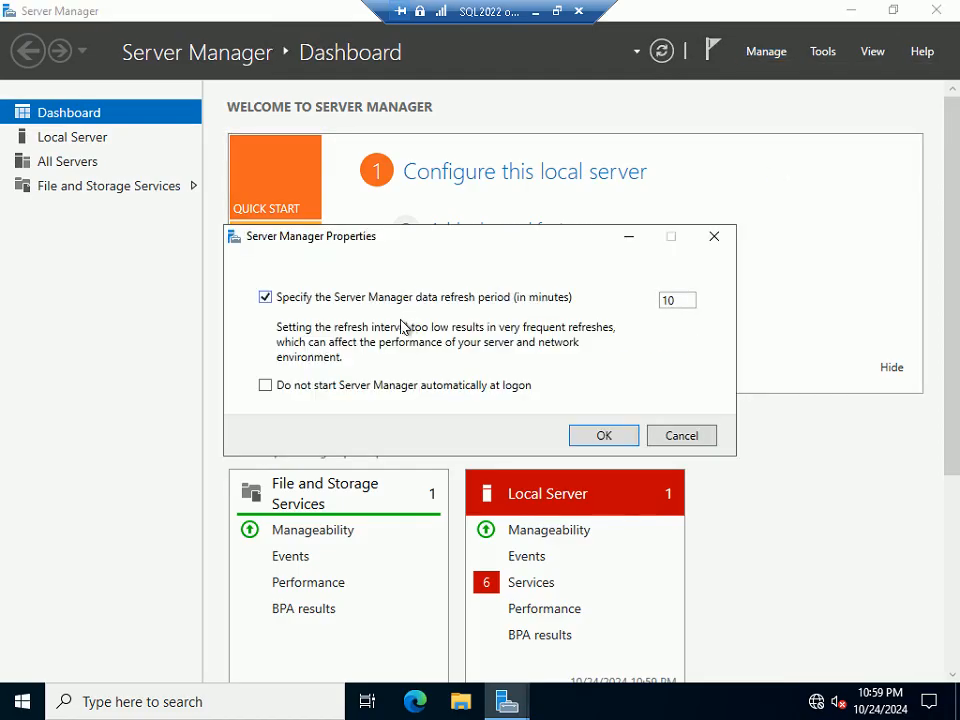
click(315, 390)
click(602, 440)
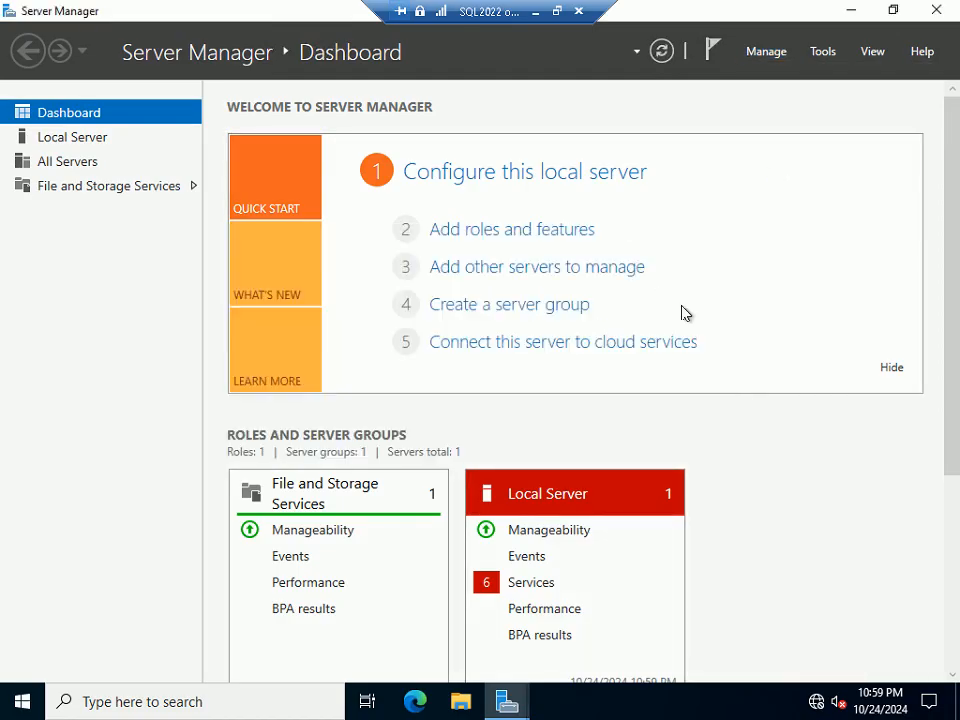
click(946, 12)
- Open the Ethernet adapter's properties through the network settings and disable Internet Protocol Version 6 (TCP/IPv6)
right_click(815, 700)
click(803, 672)
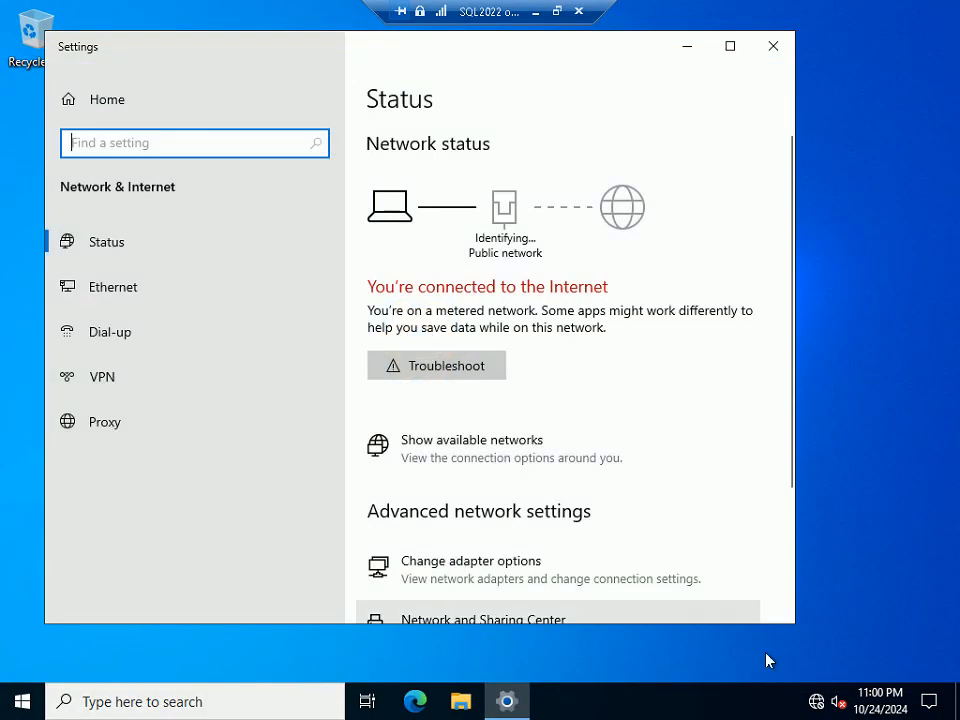
click(487, 577)
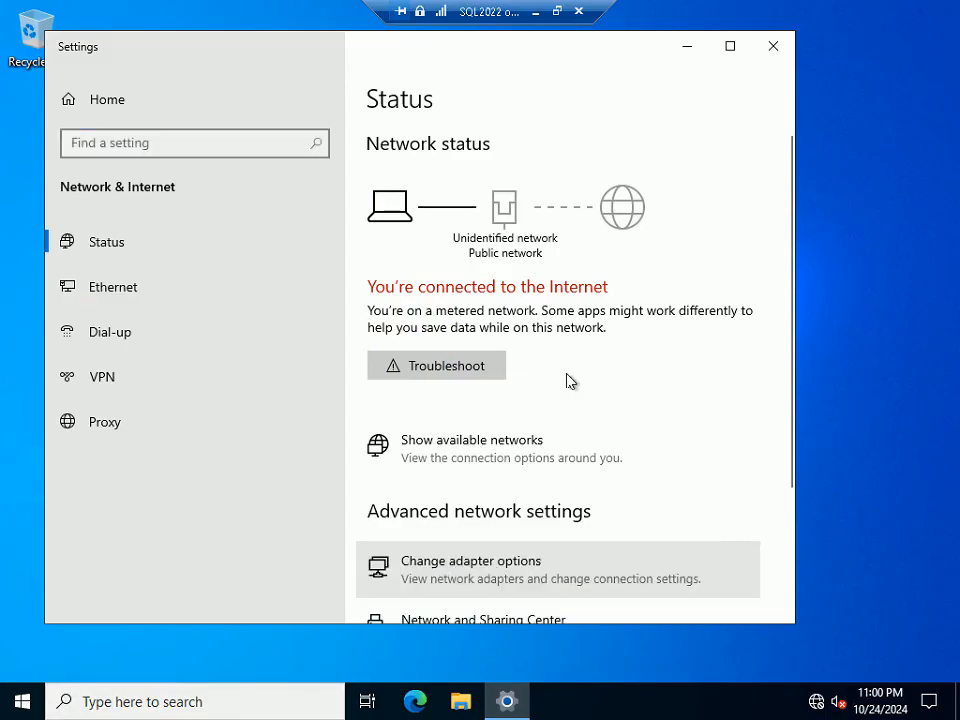
right_click(208, 200)
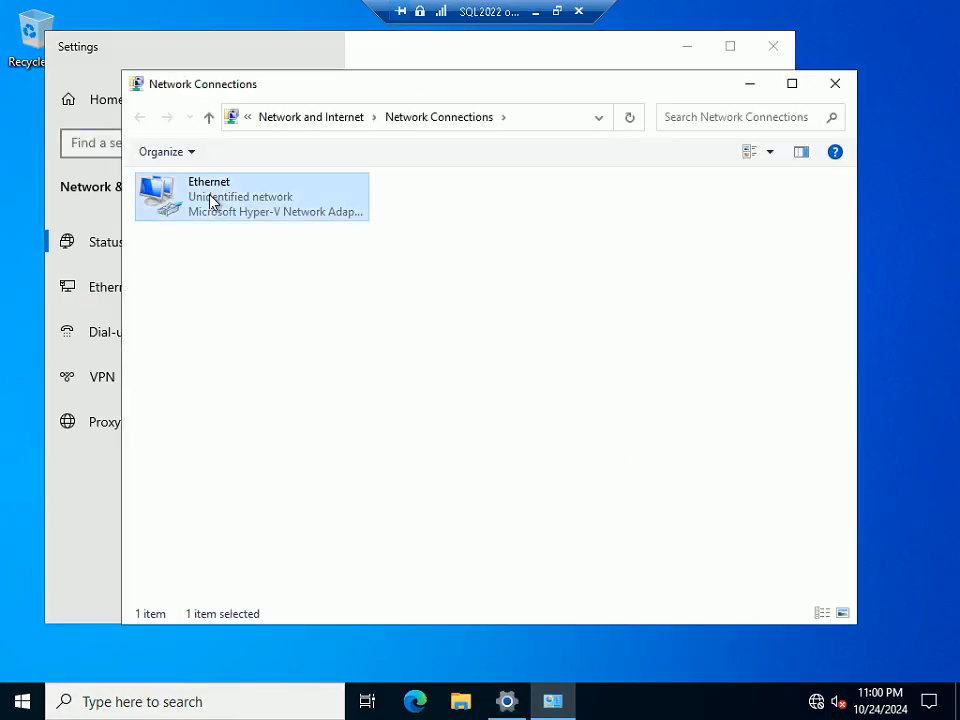
click(266, 373)
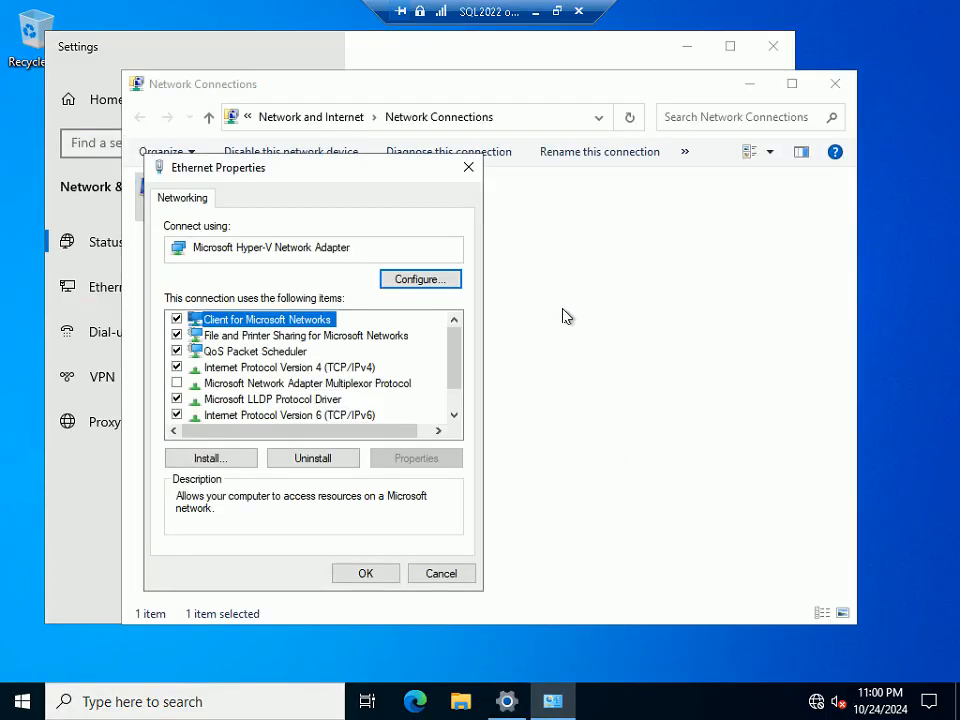
click(176, 415)
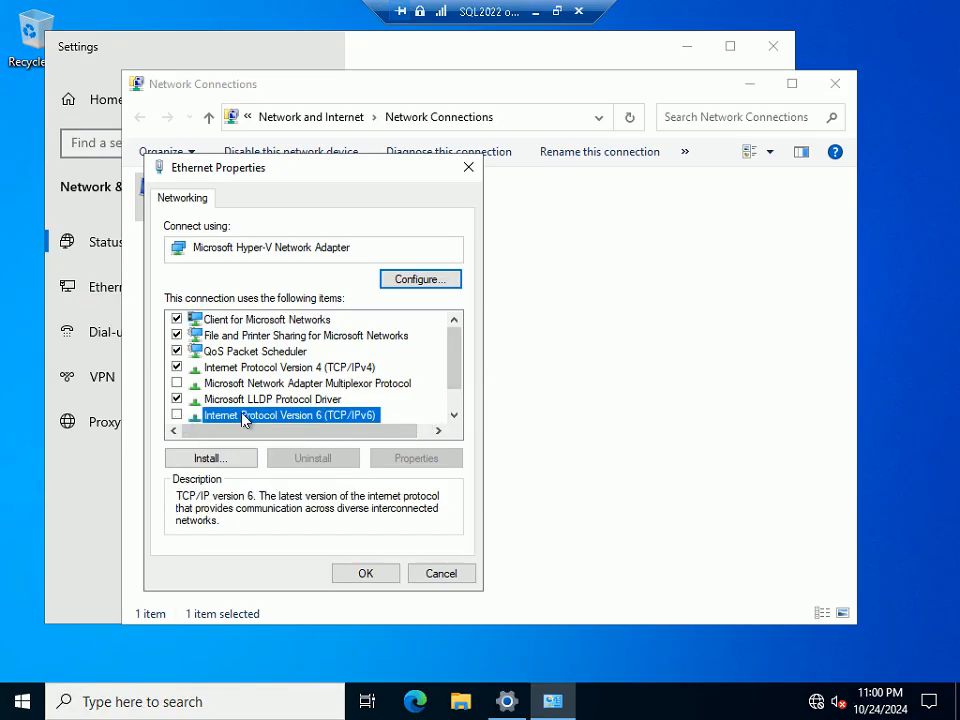
- Assign the static IPv4 address 10.1.1.10 with its default subnet mask, save the adapter settings, and close the network windows
double_click(372, 368)
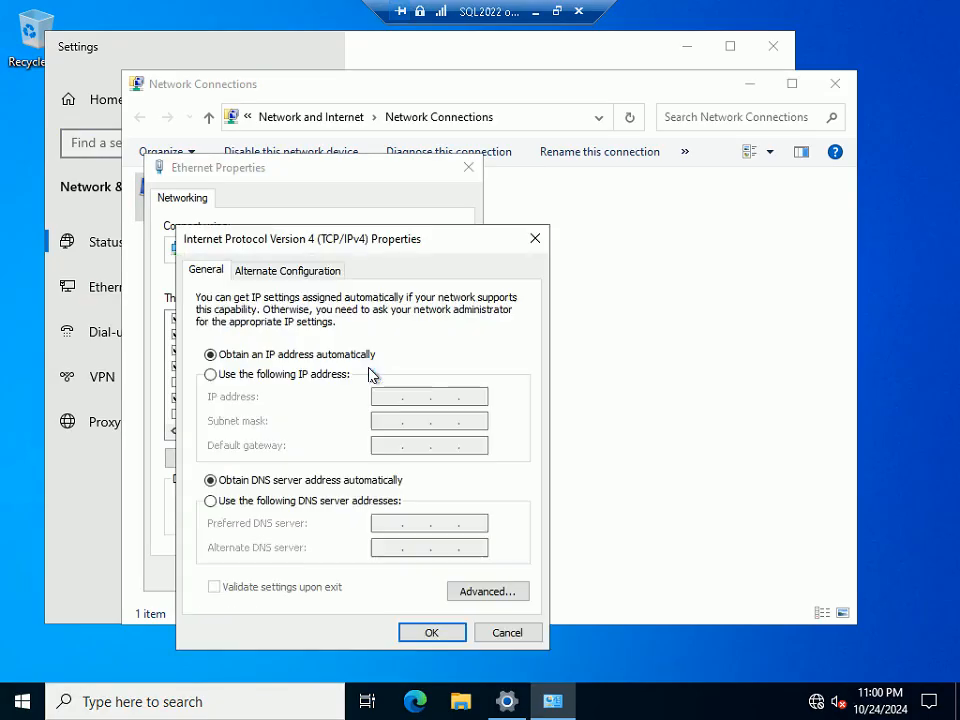
click(291, 375)
text(10)
text(.)
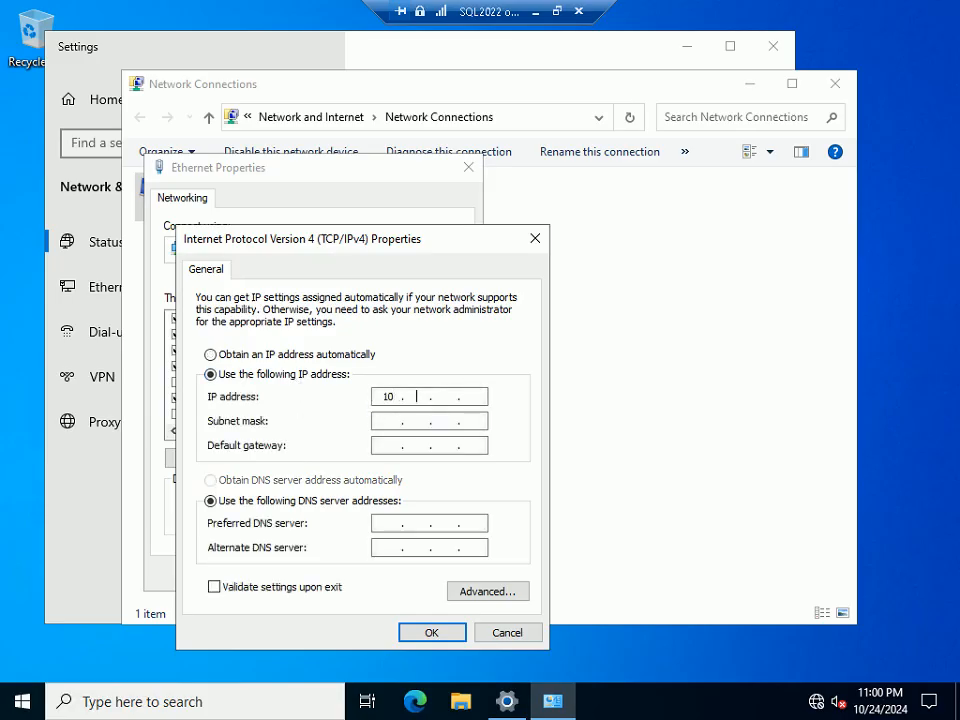
text(1.1.10)
key(Tab)
click(434, 633)
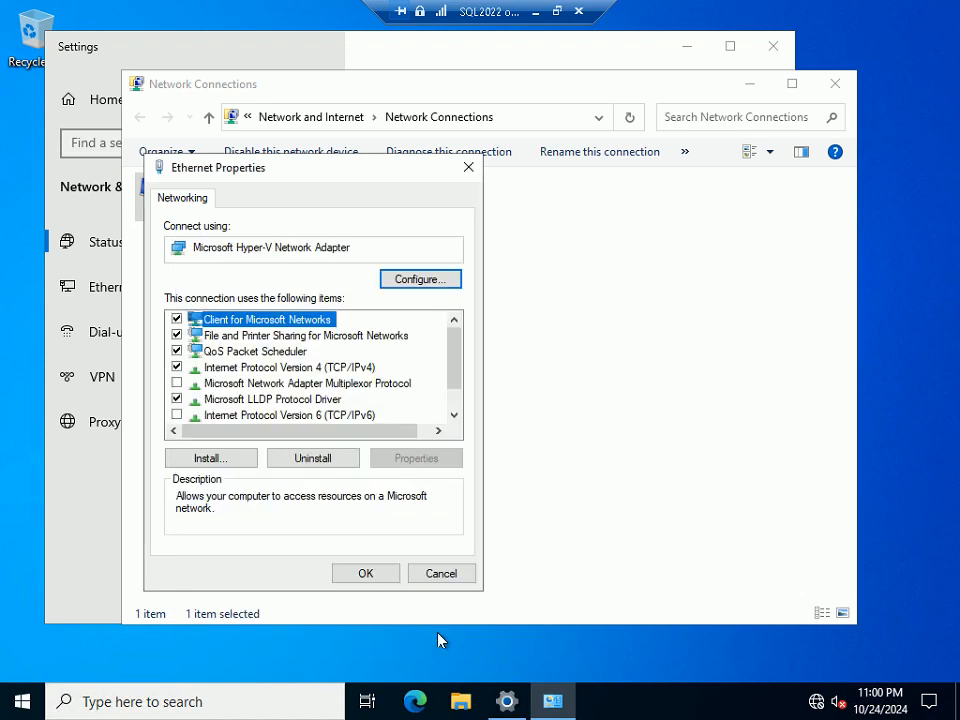
click(387, 575)
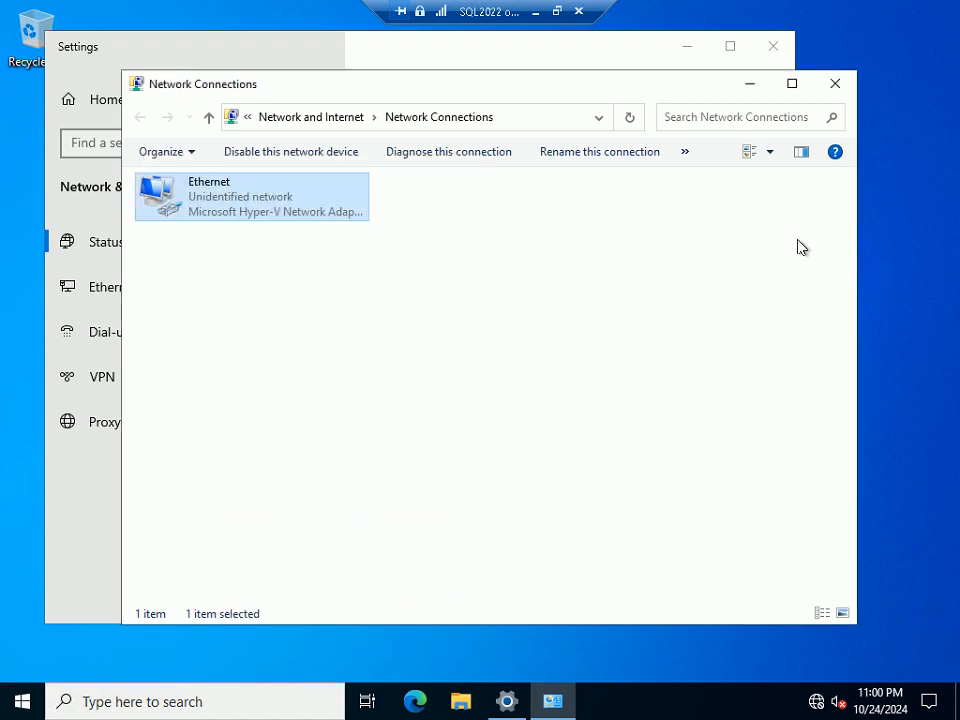
click(838, 88)
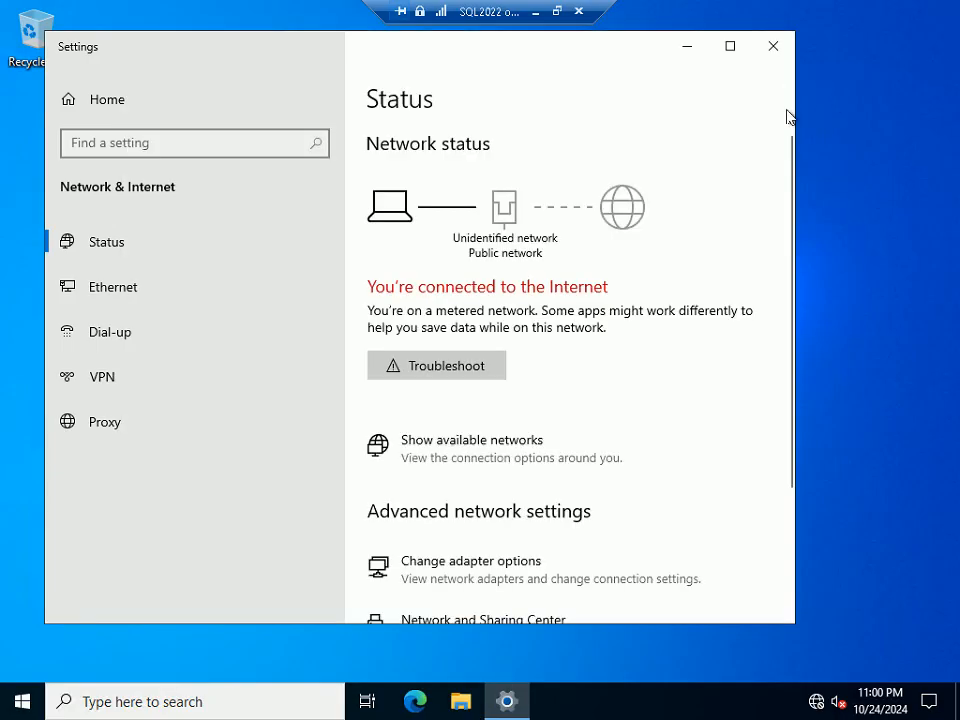
click(770, 47)
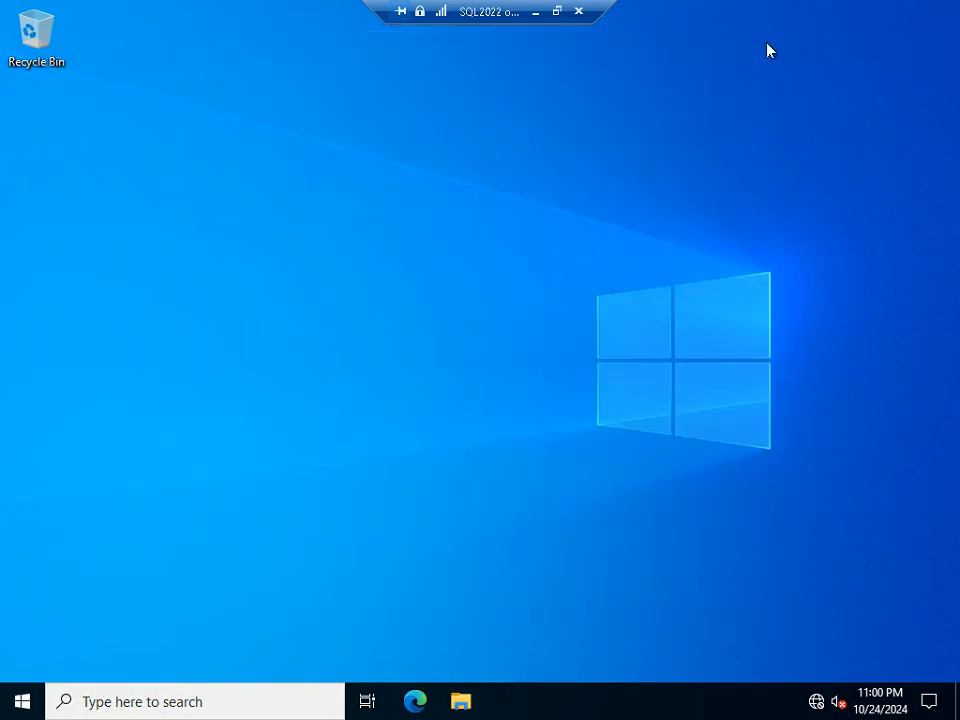
- Check the time zone in the Date & time settings and close the Settings window
click(881, 704)
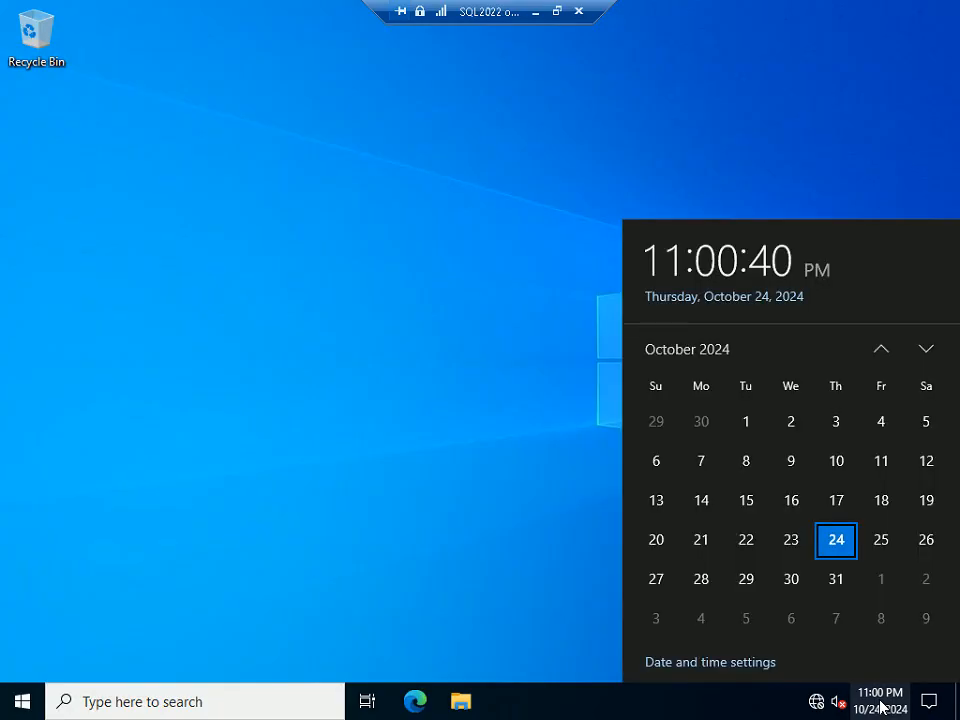
click(692, 665)
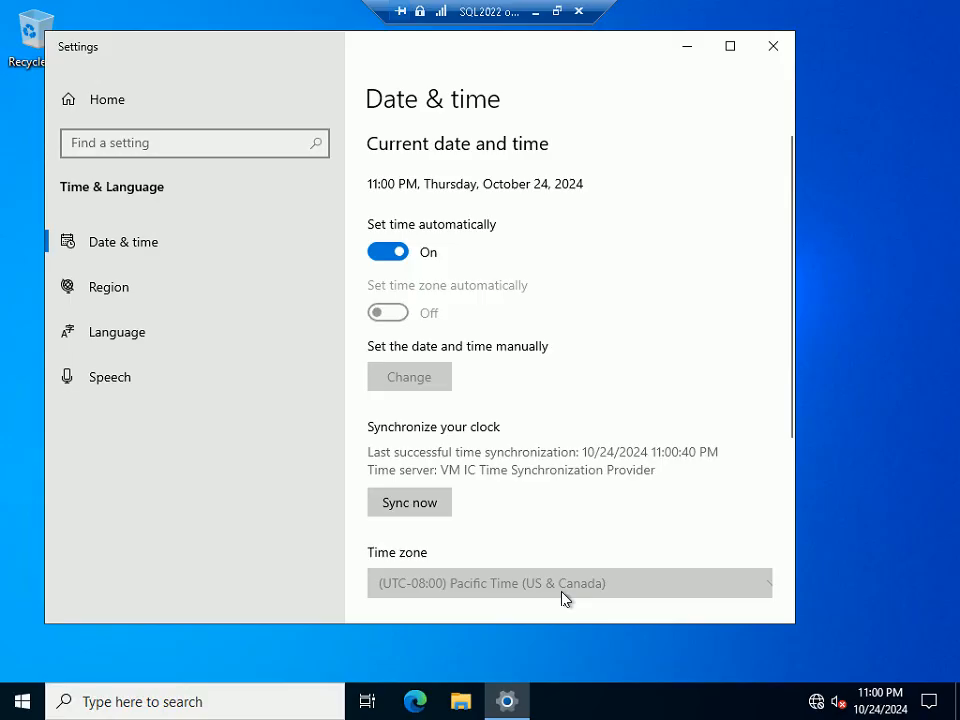
scroll(540, 493, down, 5)
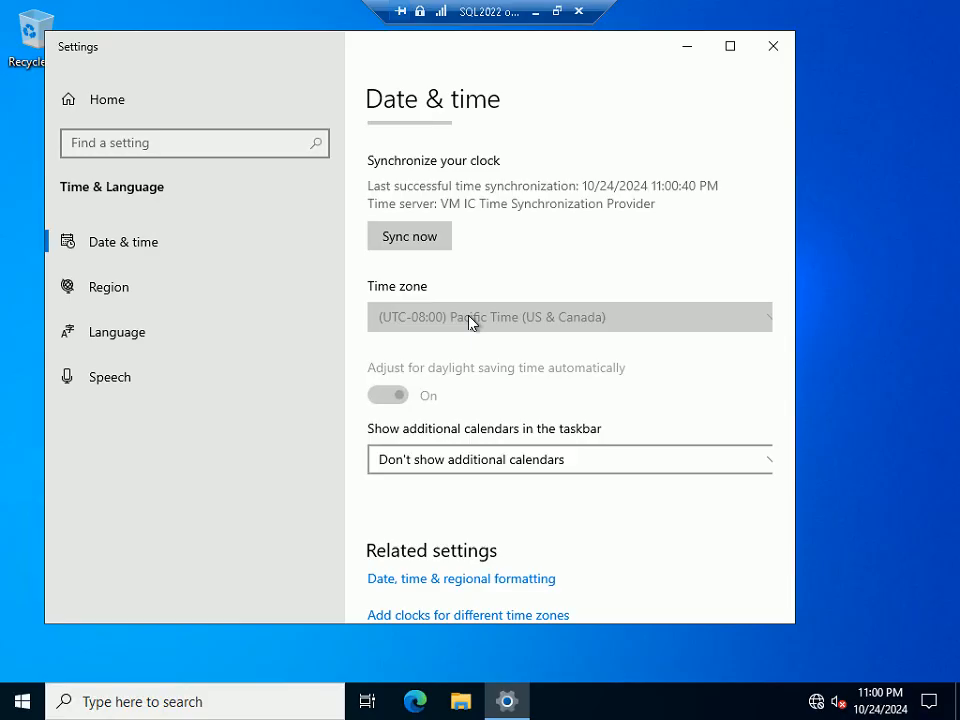
click(773, 44)
- Search for powershell, run Windows PowerShell ISE as administrator, and allow it to make changes
click(200, 706)
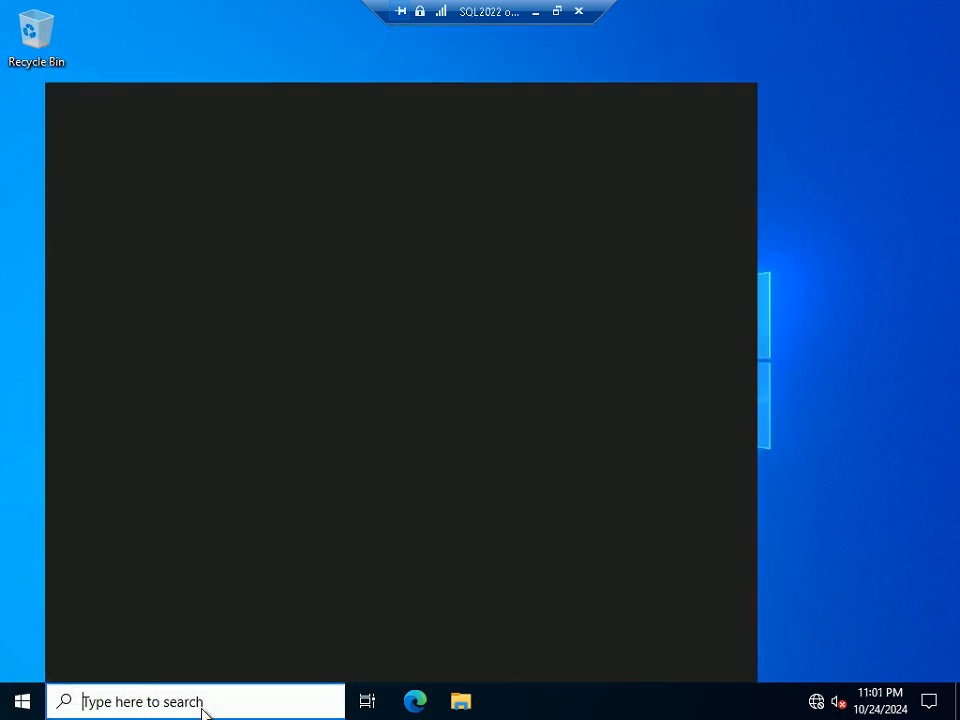
text(powesh)
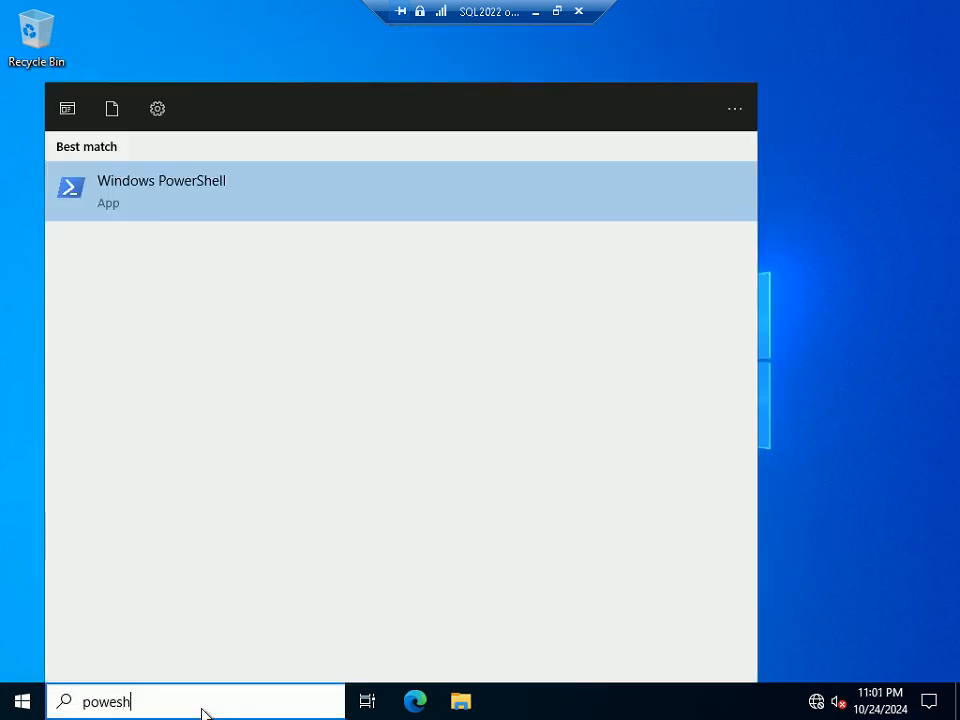
text(ell)
key(BackSpace)
key(BackSpace)
key(BackSpace)
key(BackSpace)
key(BackSpace)
text(rs)
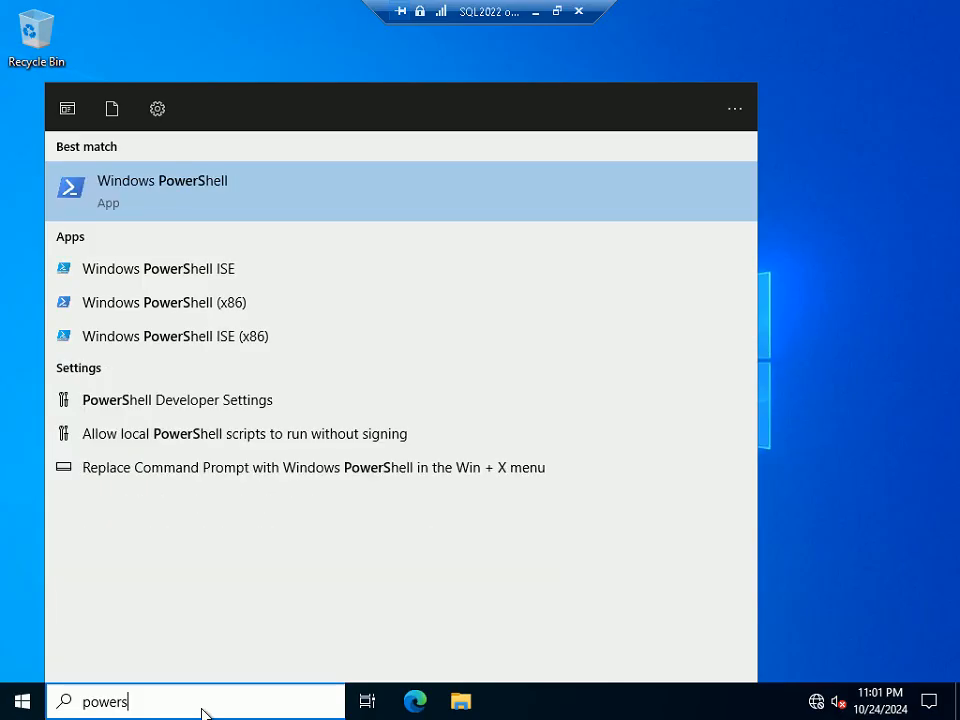
text(hell)
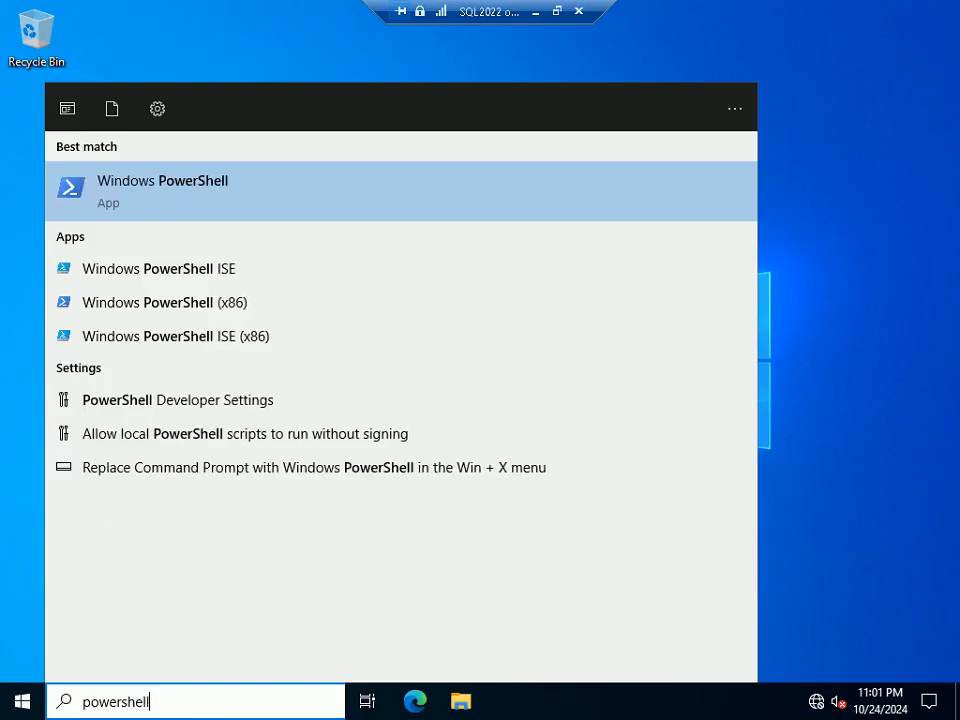
right_click(189, 276)
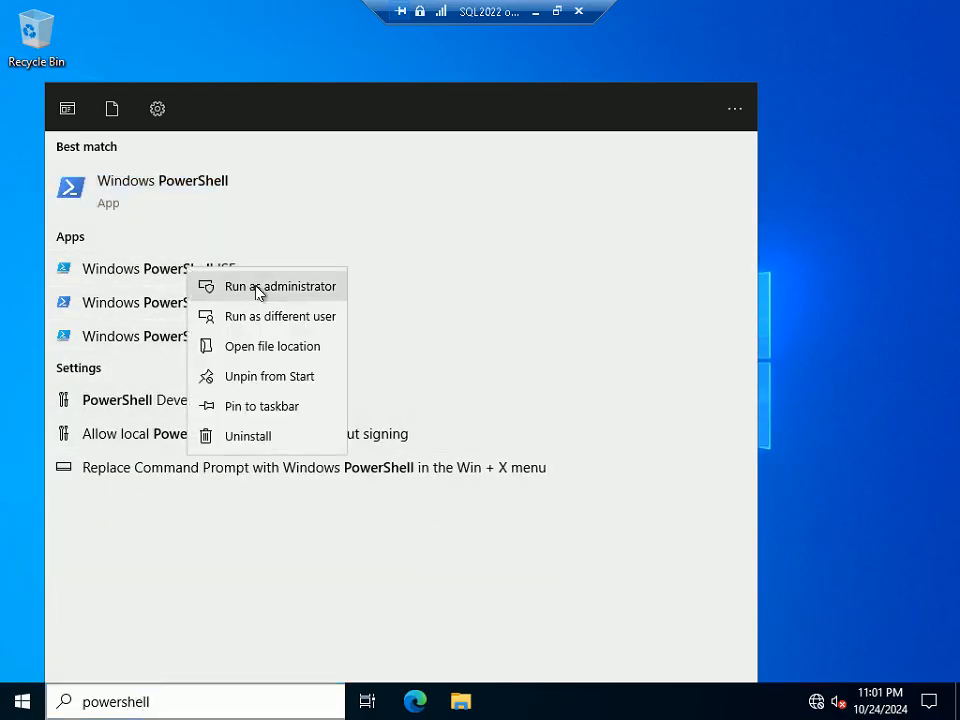
click(259, 287)
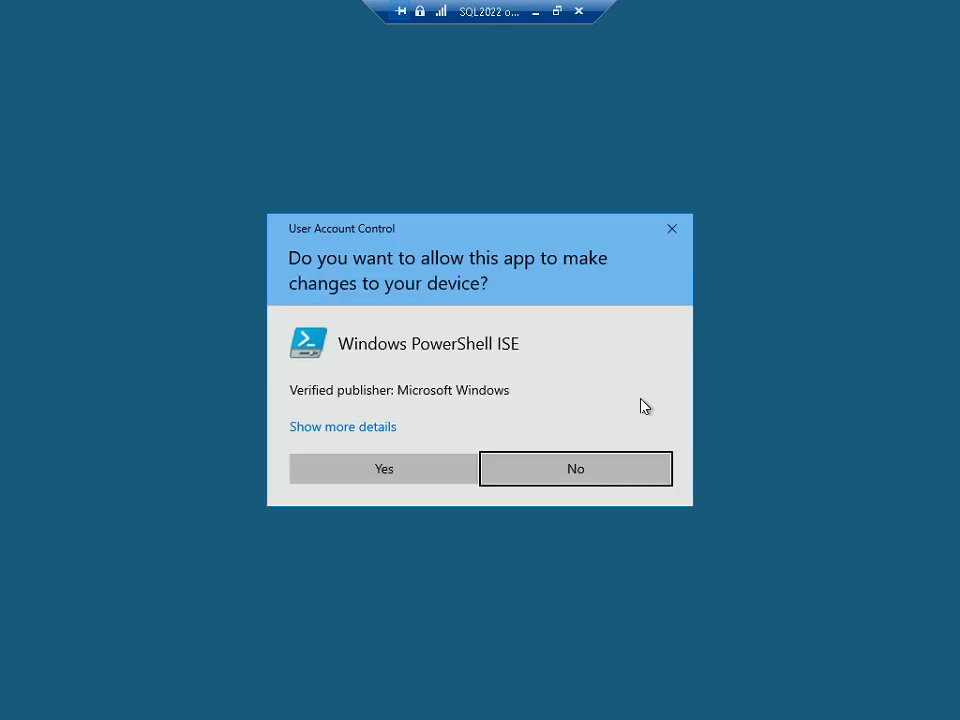
click(416, 474)
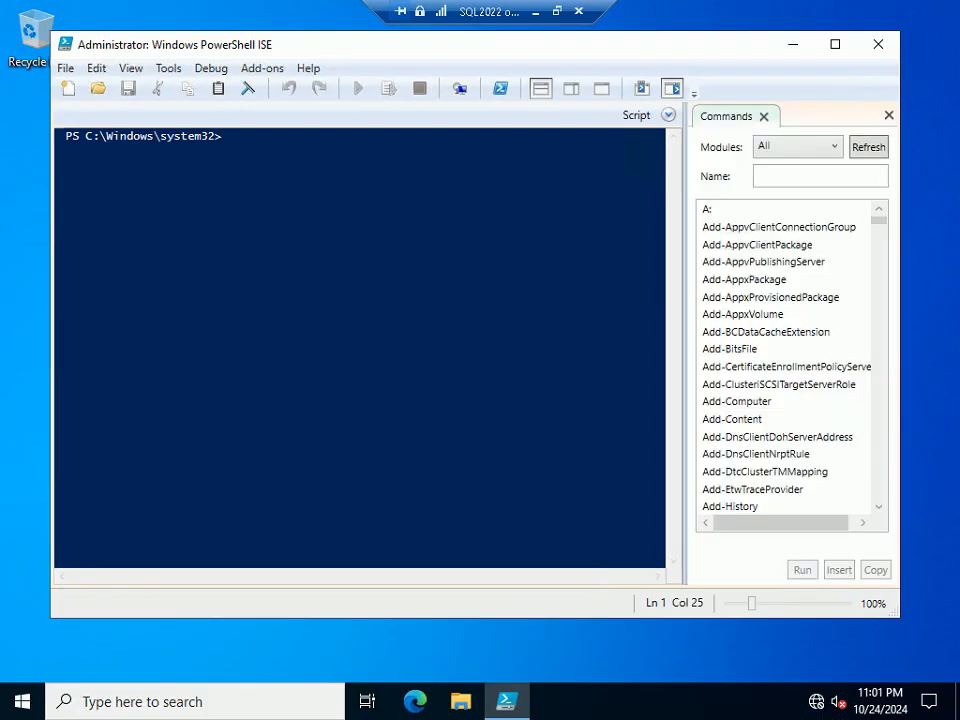
- Run Set-TimeZone "India Standard Time", close PowerShell ISE, and leave the virtual machine's full-screen view
text(set-time)
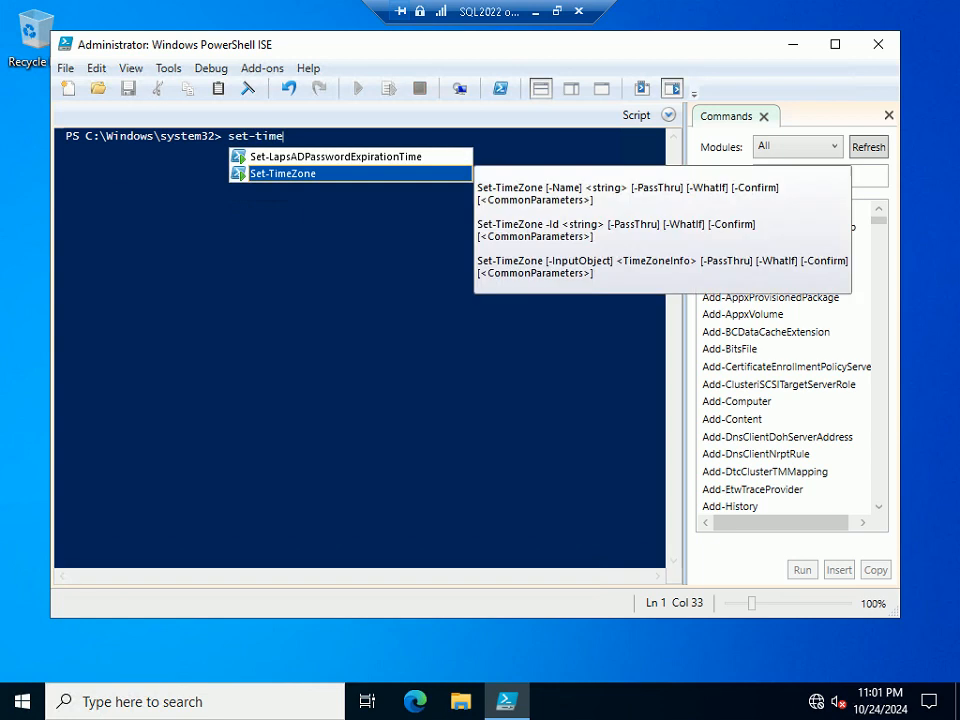
double_click(274, 176)
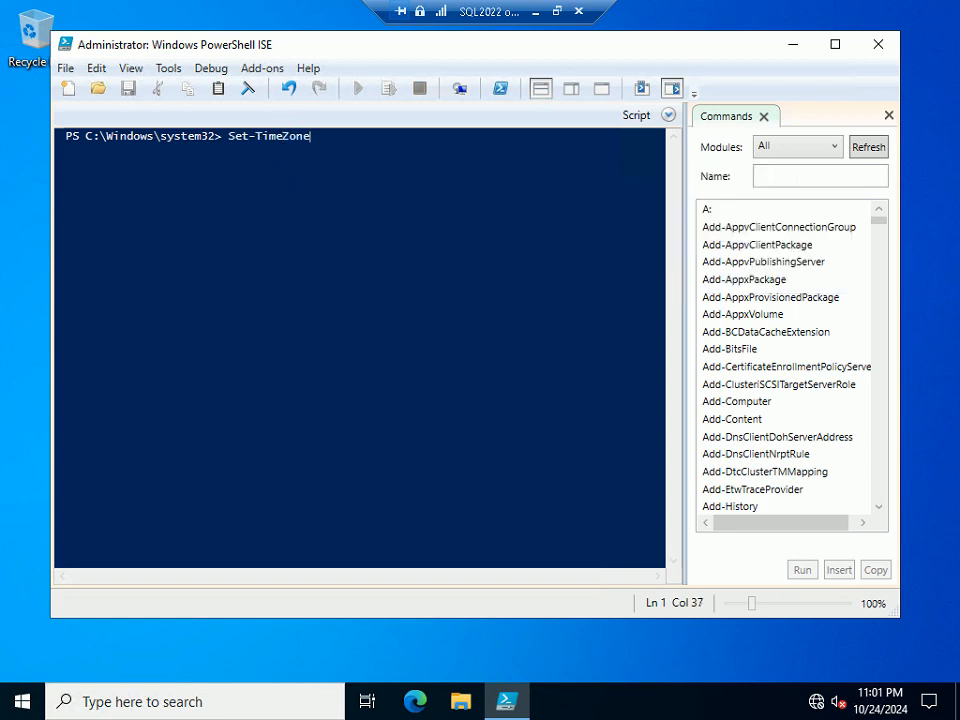
text(")
text(India Standa)
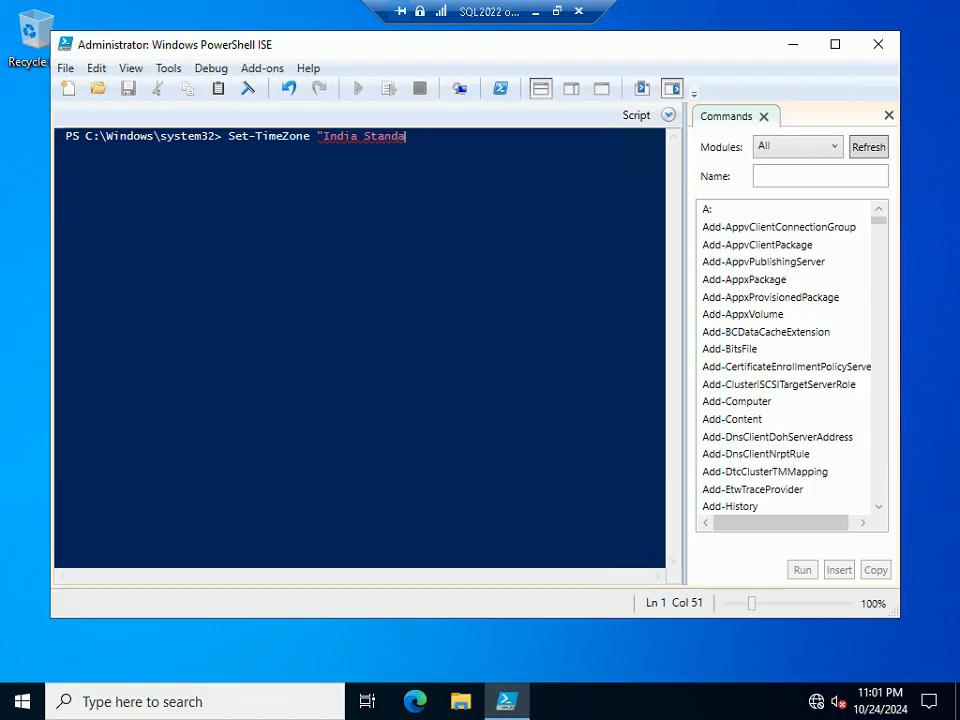
text(rd Time")
key(Return)
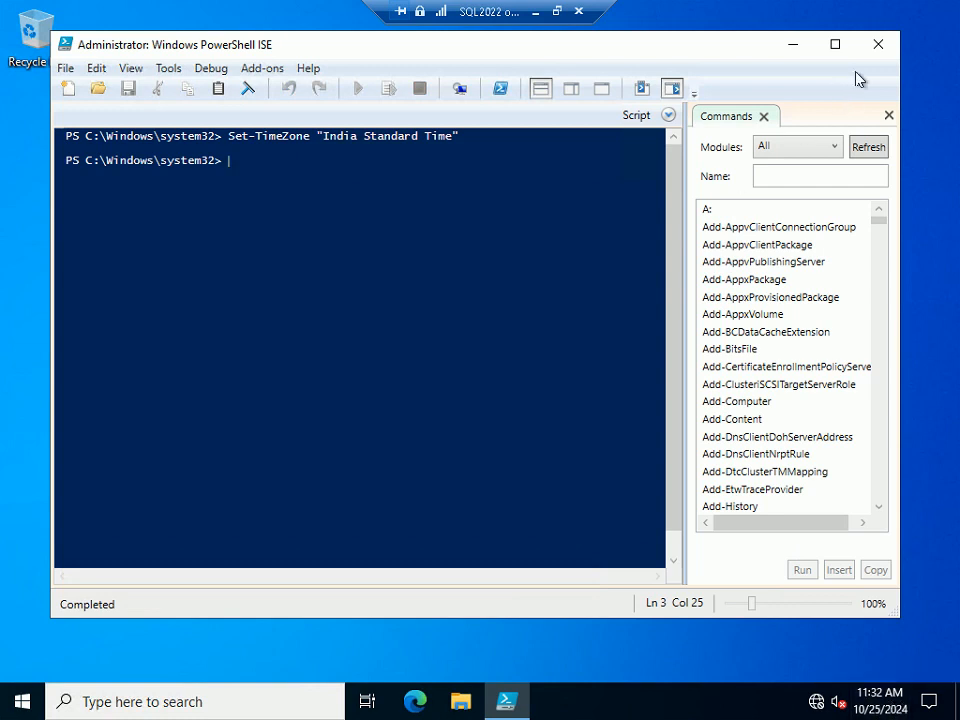
click(884, 50)
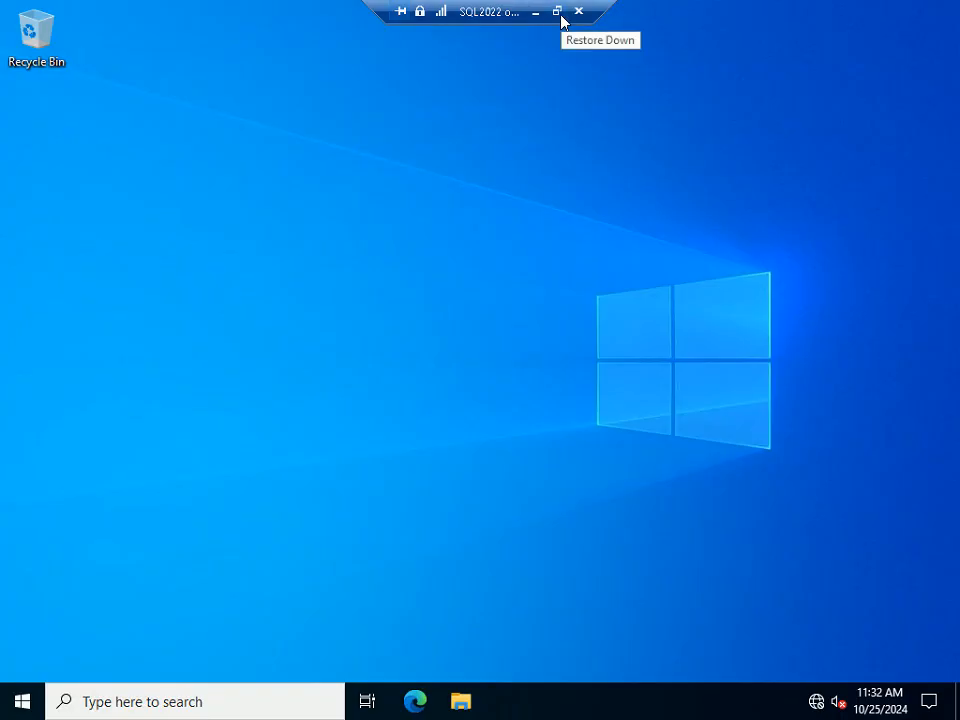
click(559, 12)
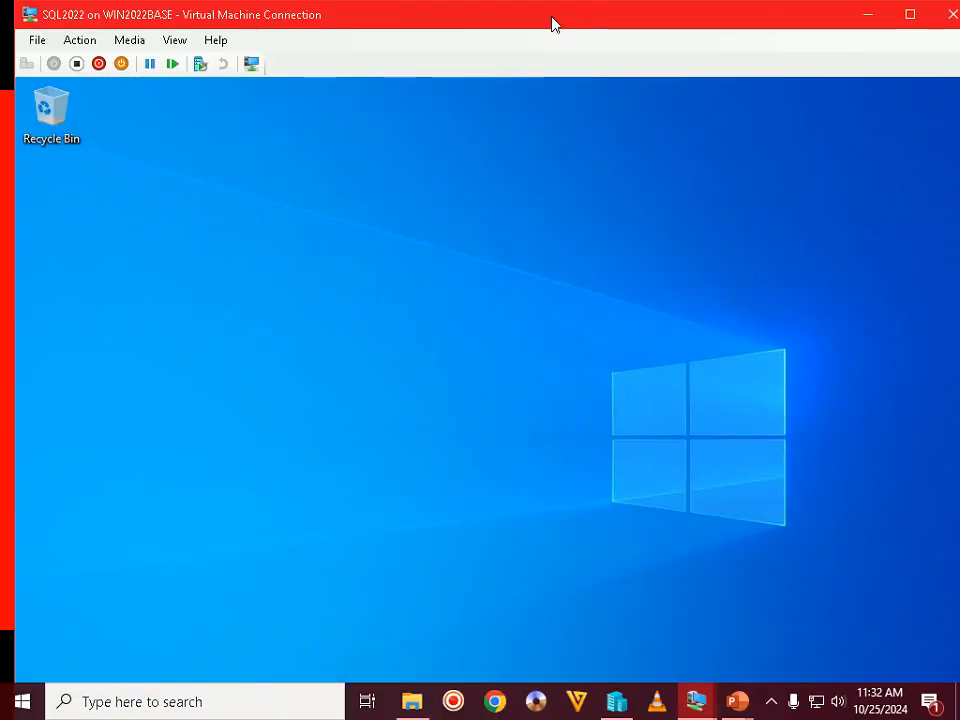
- Switch to the PowerPoint slide show, advance to Step 20 on disabling the firewall, and return to the SQL2022 virtual machine in full screen
mouse_move(737, 701)
click(843, 612)
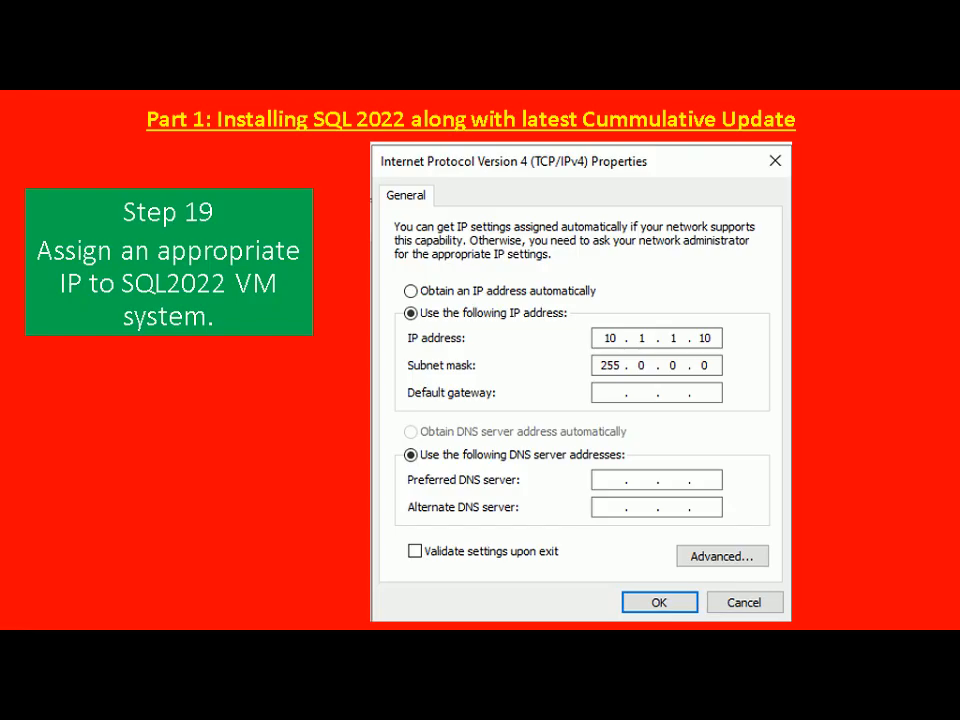
key(Right)
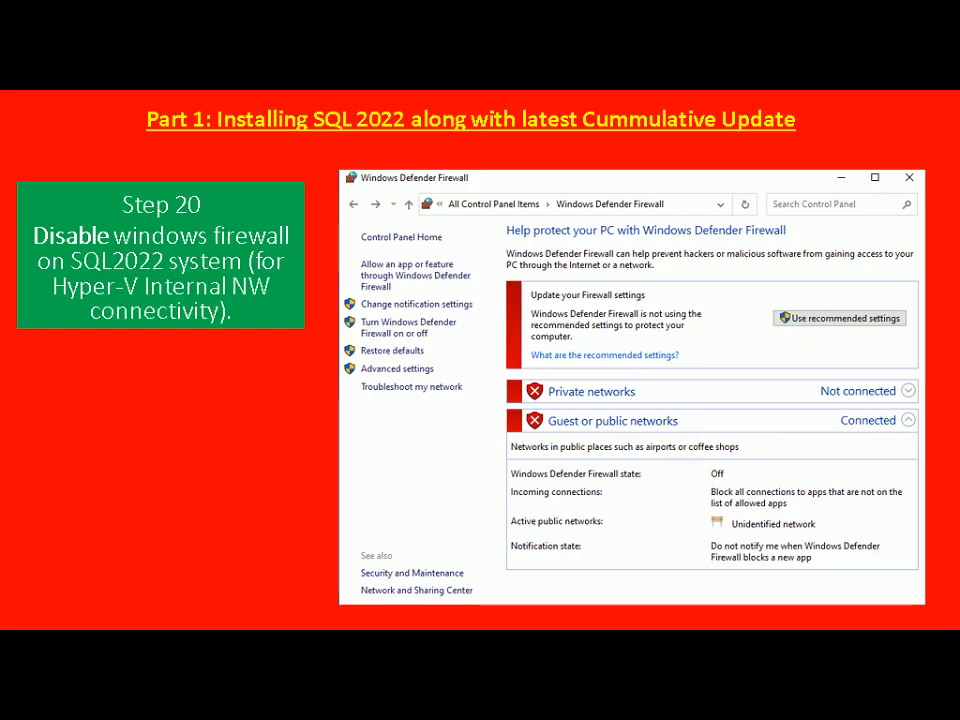
key(alt+Tab)
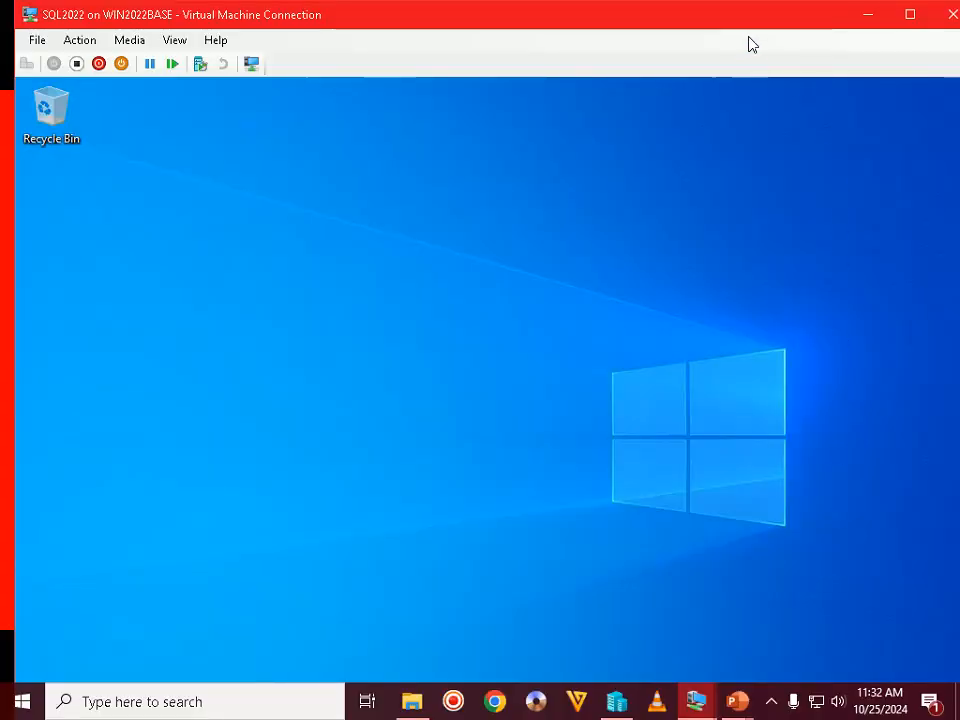
double_click(747, 27)
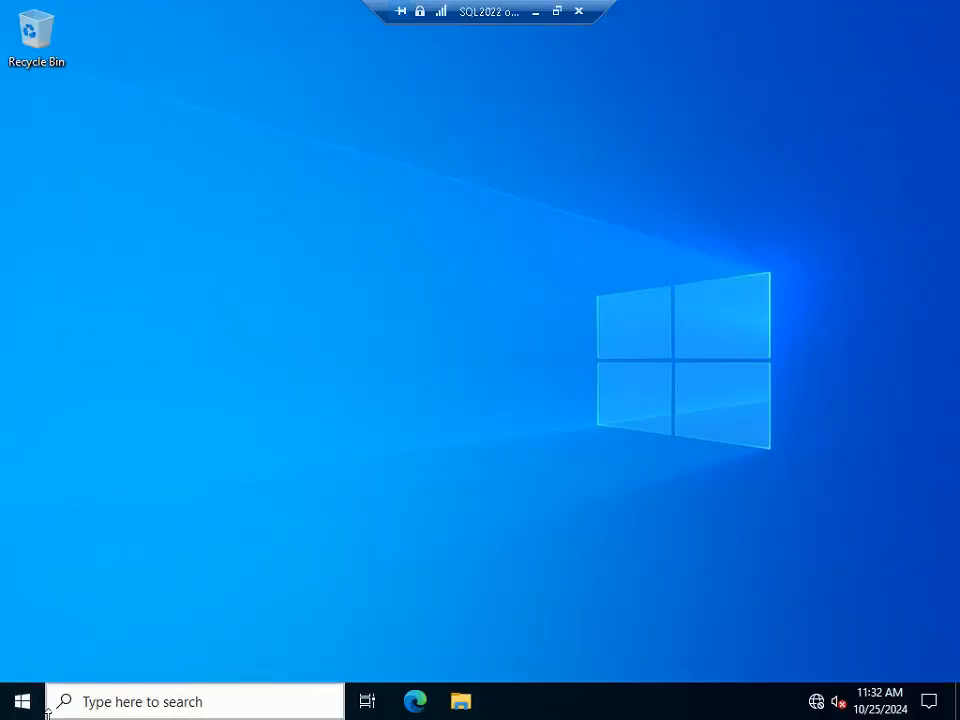
- Run control to open Control Panel in the virtual machine and show its items as small icons
key(super+r)
text(co)
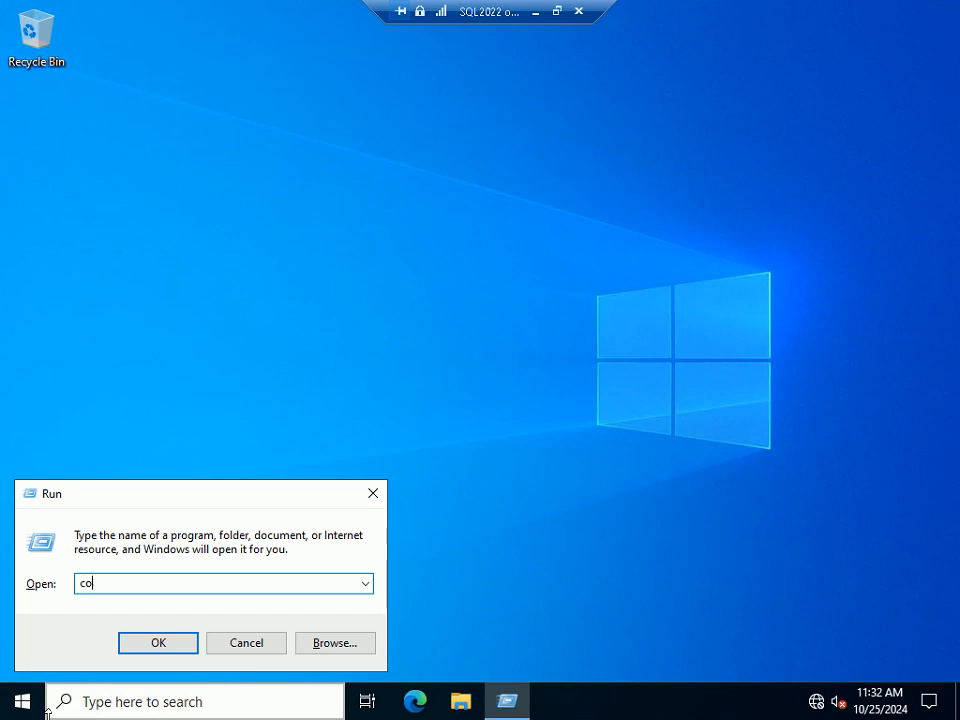
text(ntrol)
key(Return)
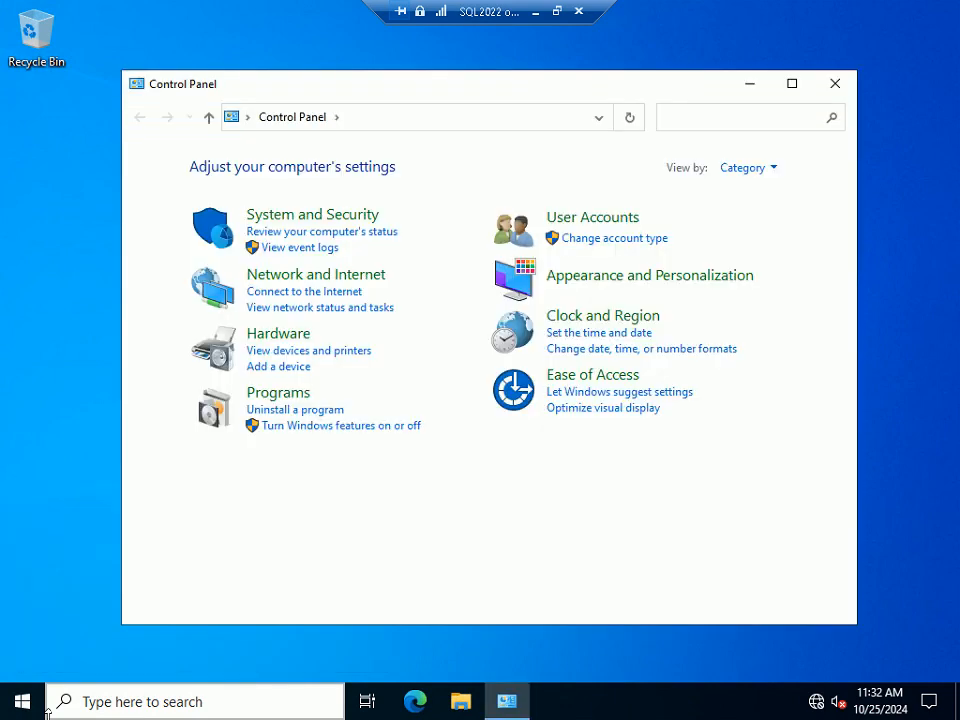
click(769, 170)
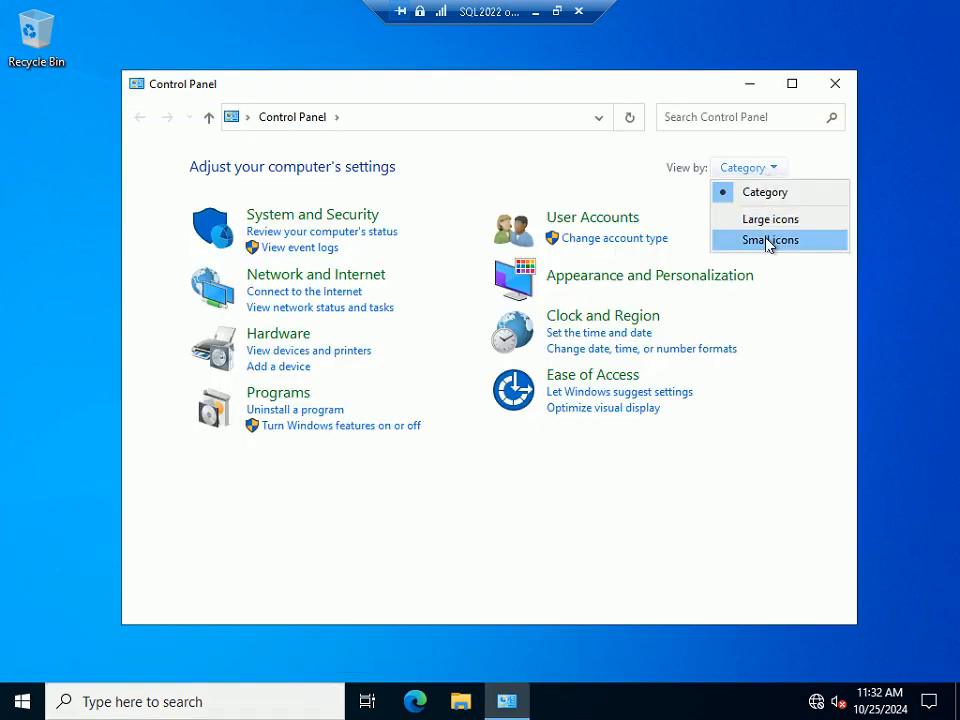
click(769, 242)
- Open the Windows Defender Firewall on/off settings for private and public networks
click(655, 465)
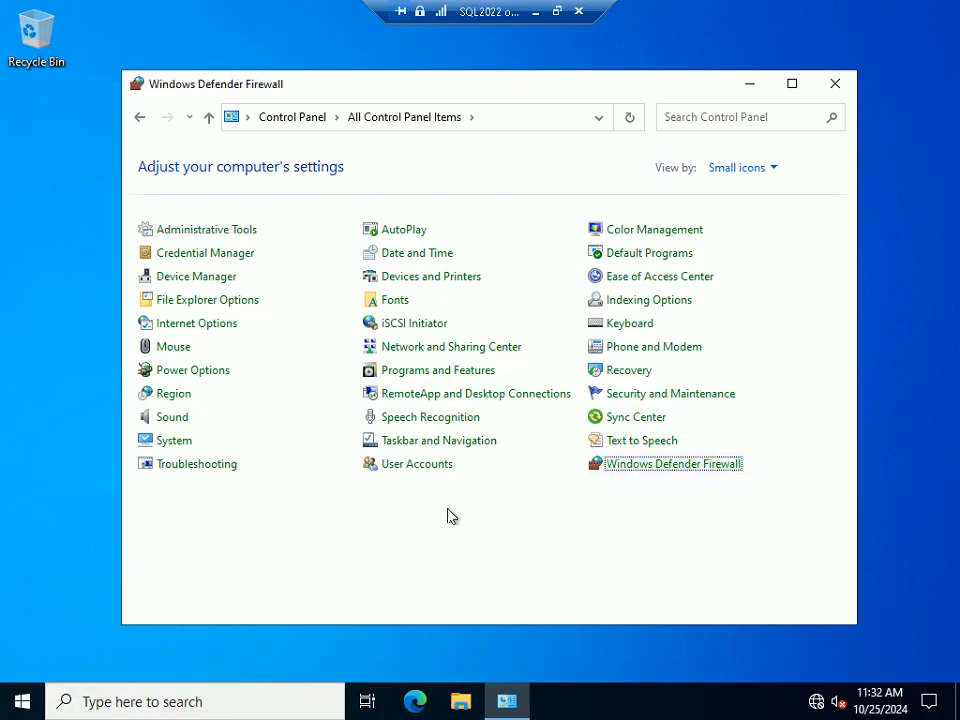
click(203, 278)
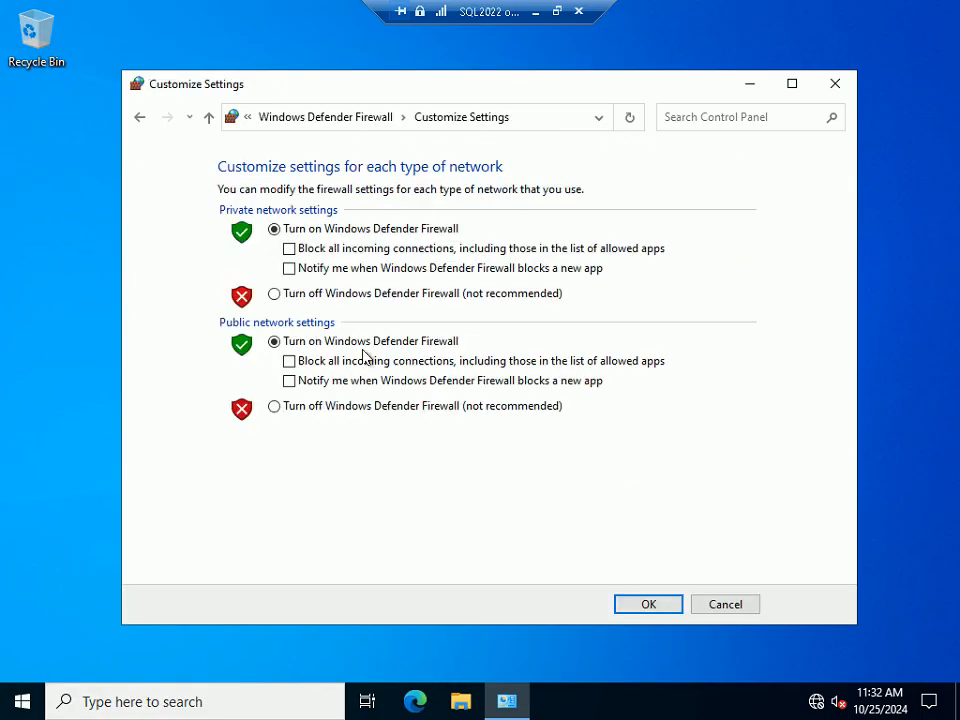
- Turn off Windows Defender Firewall for both private and public networks, apply the change and close the firewall window
click(312, 296)
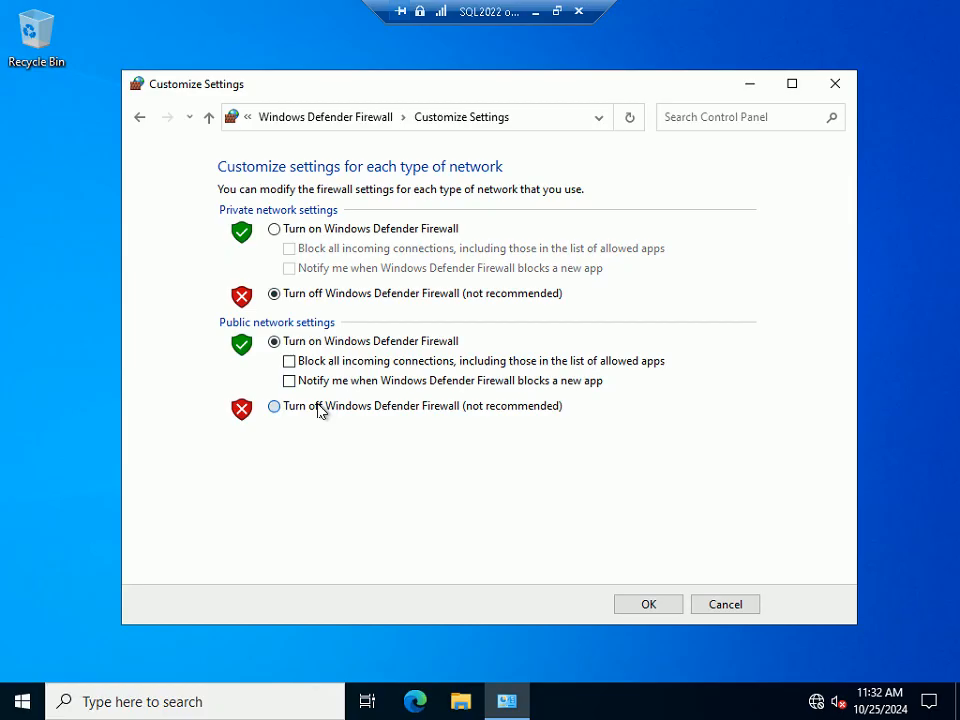
click(319, 407)
click(639, 603)
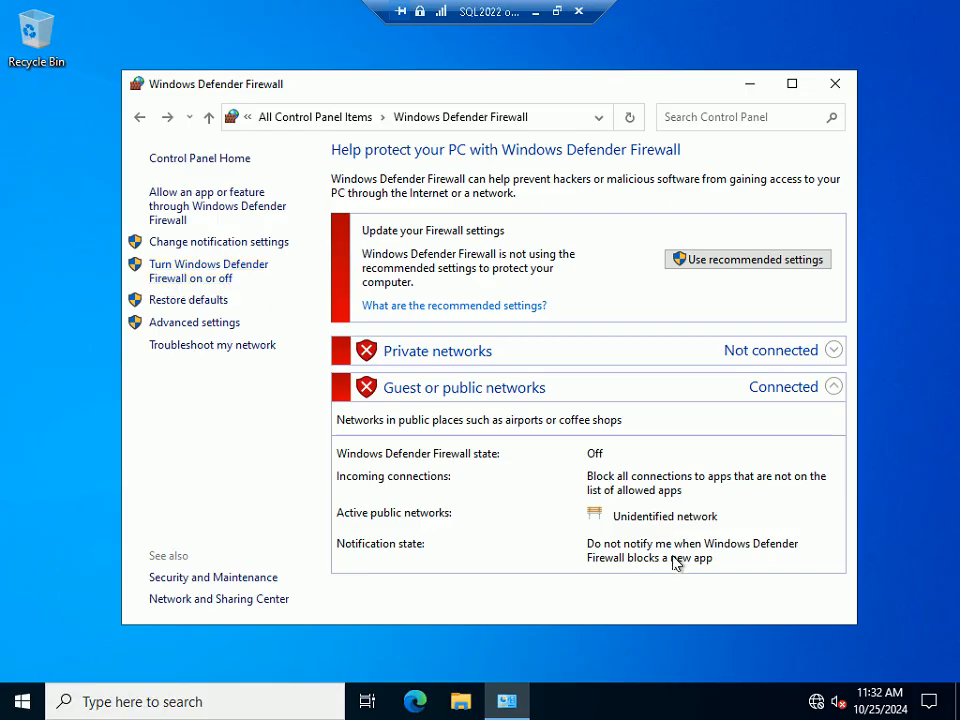
click(835, 88)
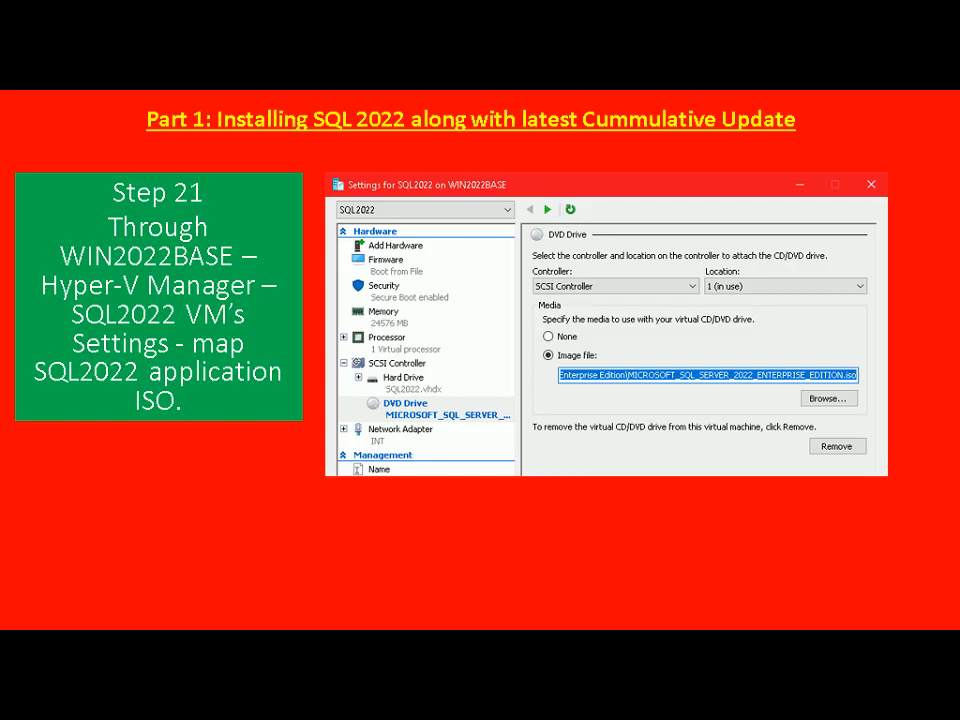
- Return to the SQL2022 virtual machine, leave full-screen mode and open its DVD Drive settings
key(alt+Tab)
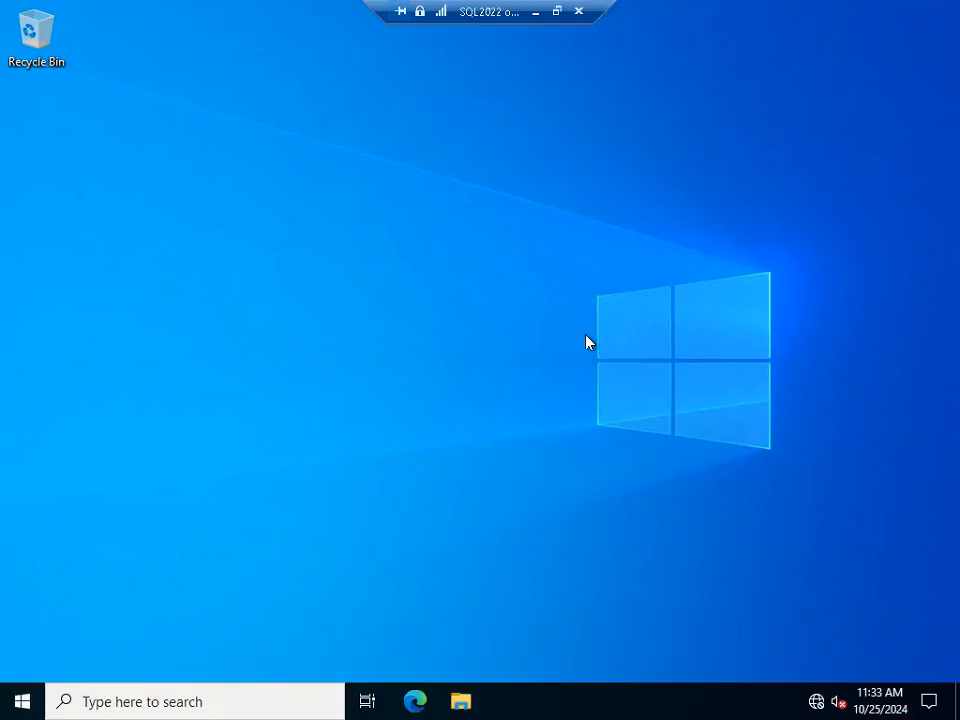
click(560, 12)
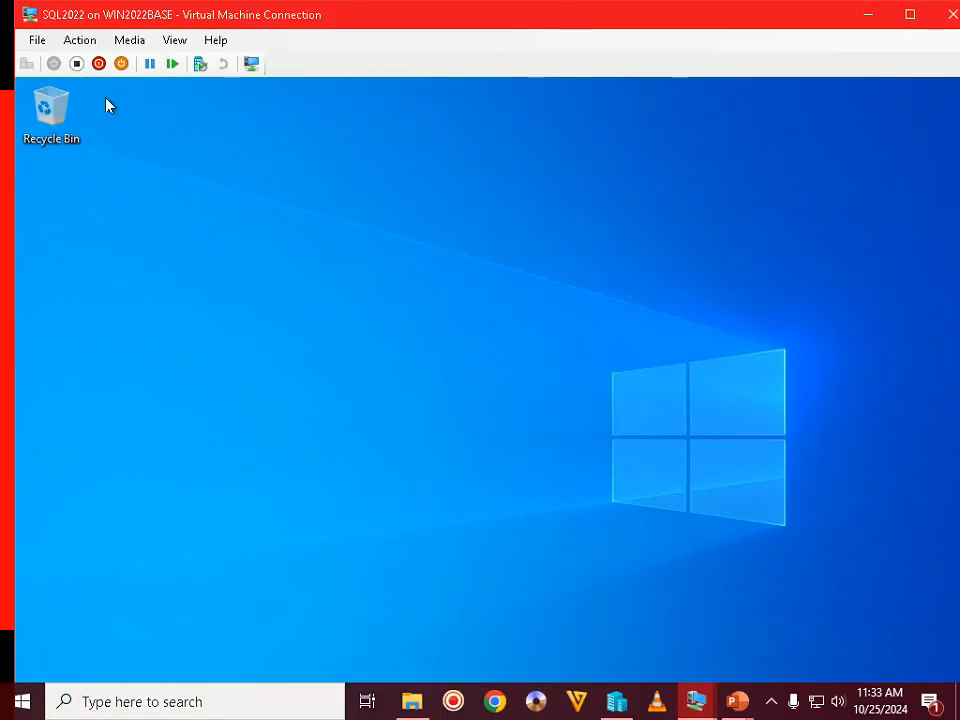
click(36, 41)
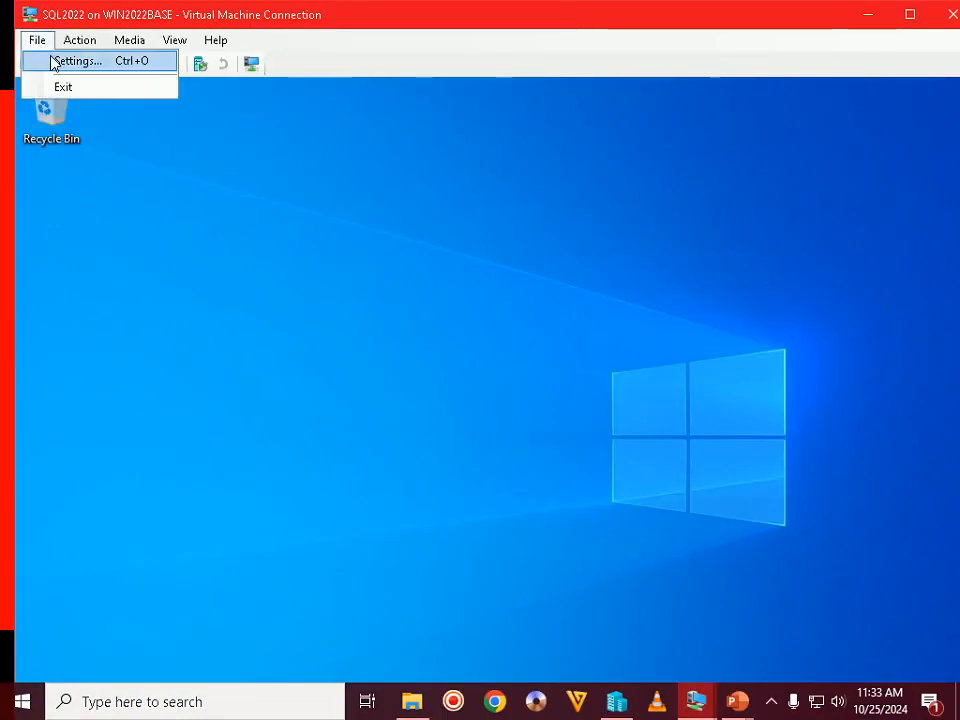
click(54, 62)
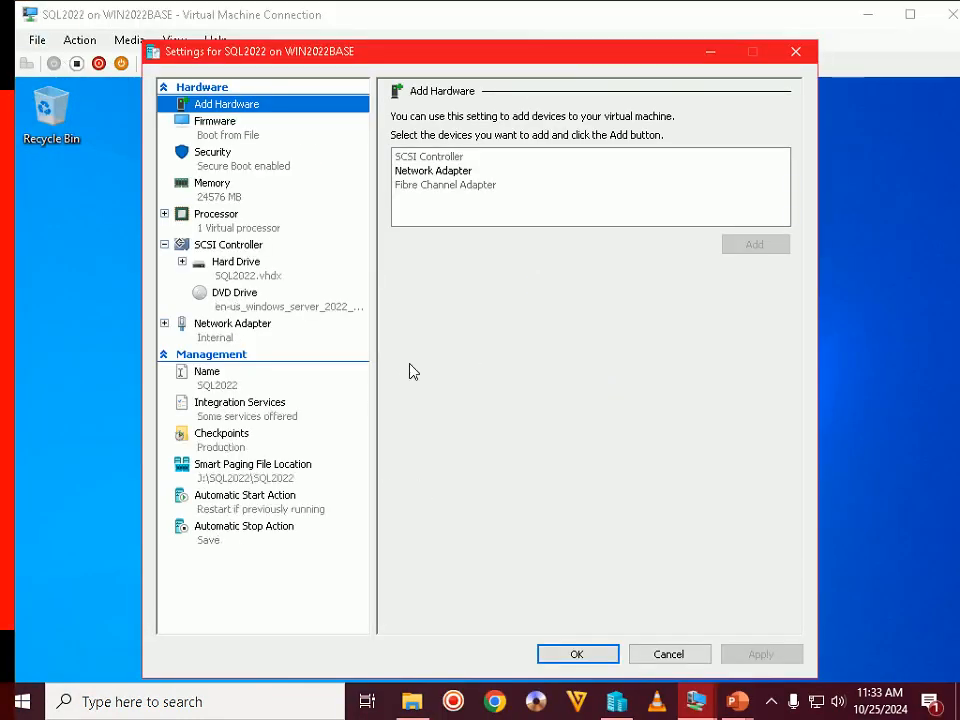
click(250, 306)
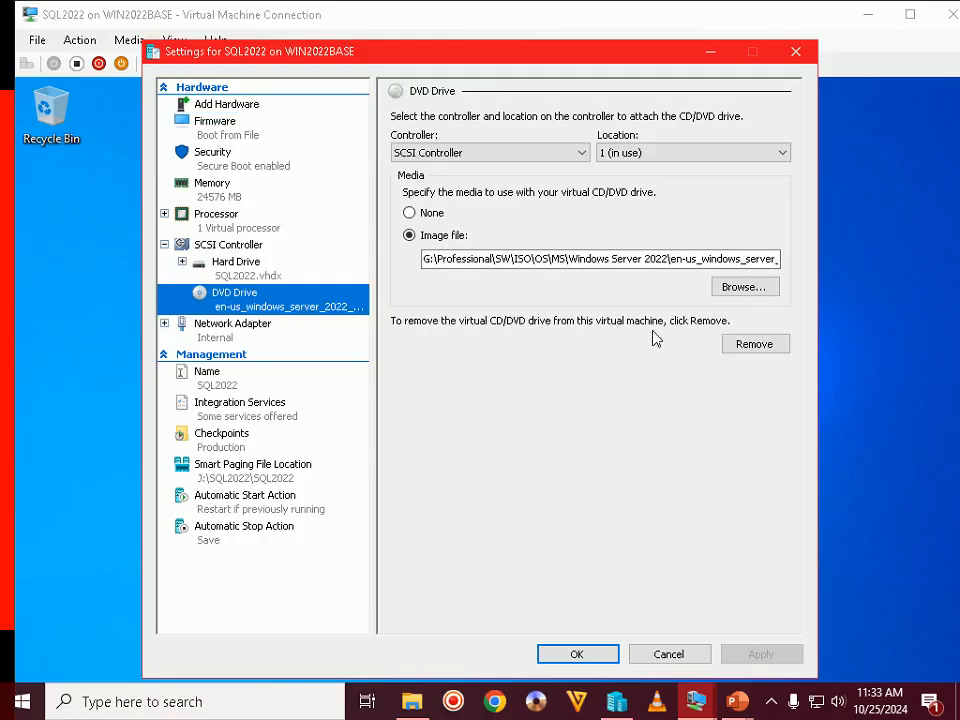
- Browse for the DVD image file in ISO\Apps\SQL Servers\SQL2022\Microsoft SQL Server 2022 Enterprise Edition
click(750, 293)
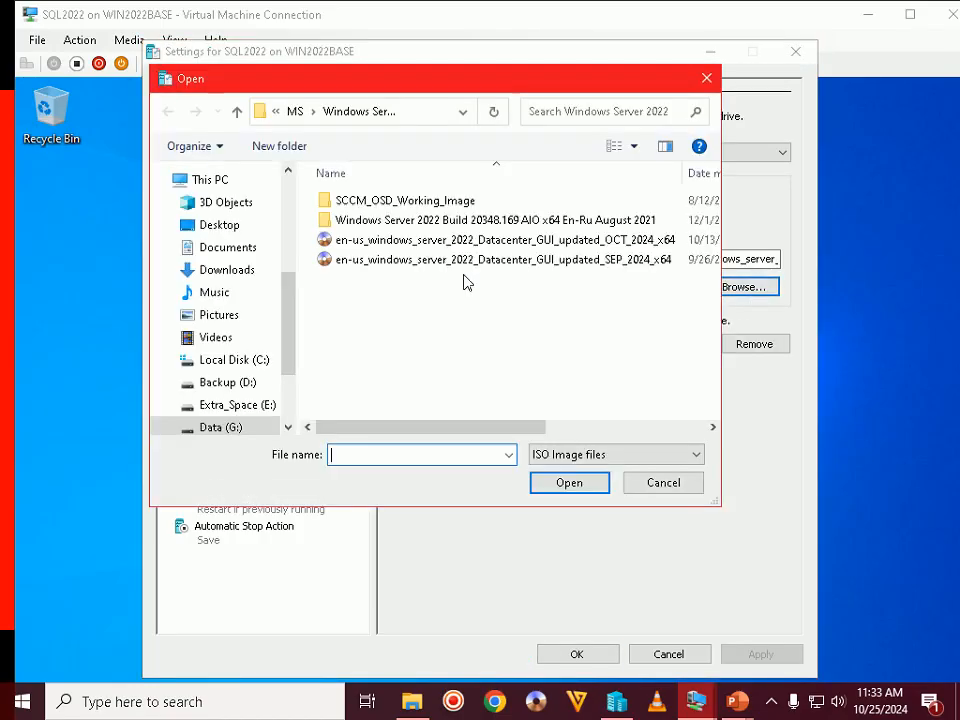
click(237, 112)
click(237, 112)
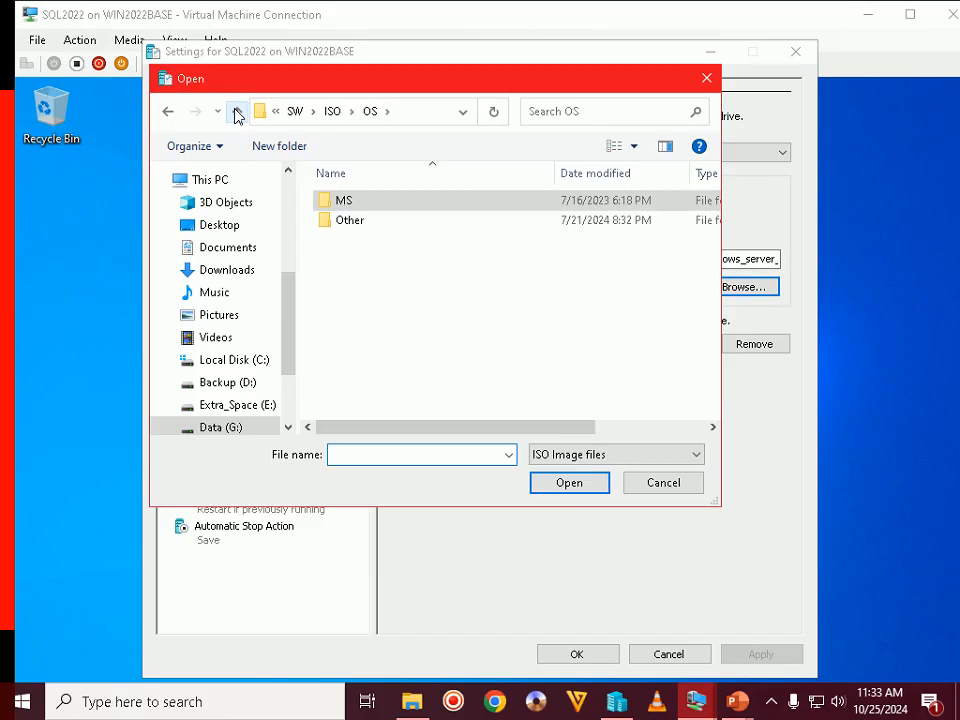
click(237, 112)
double_click(348, 201)
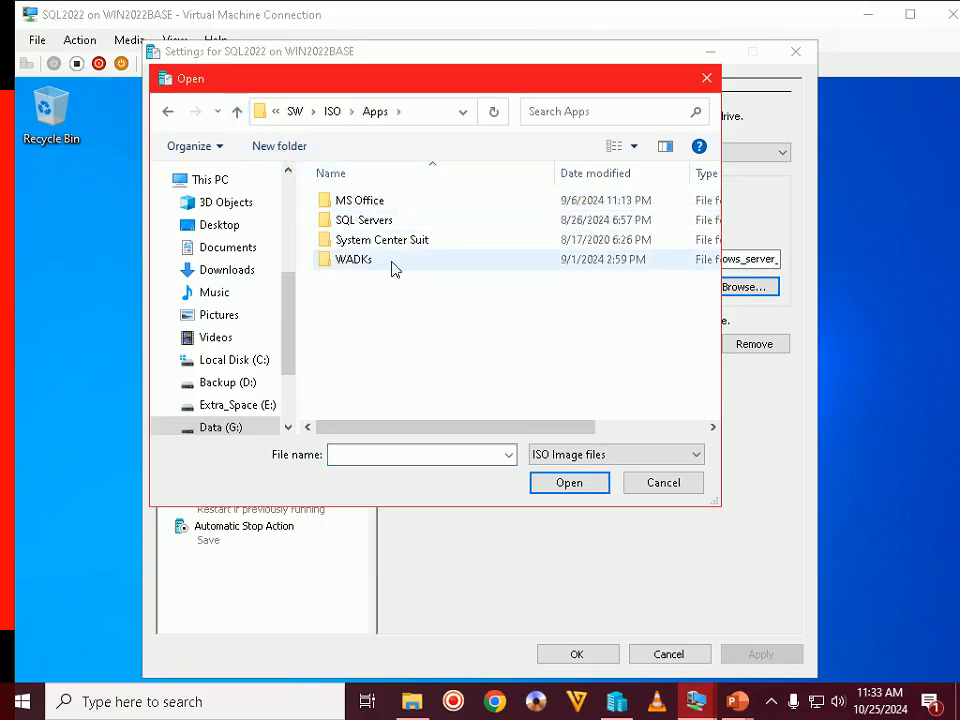
click(380, 230)
double_click(380, 230)
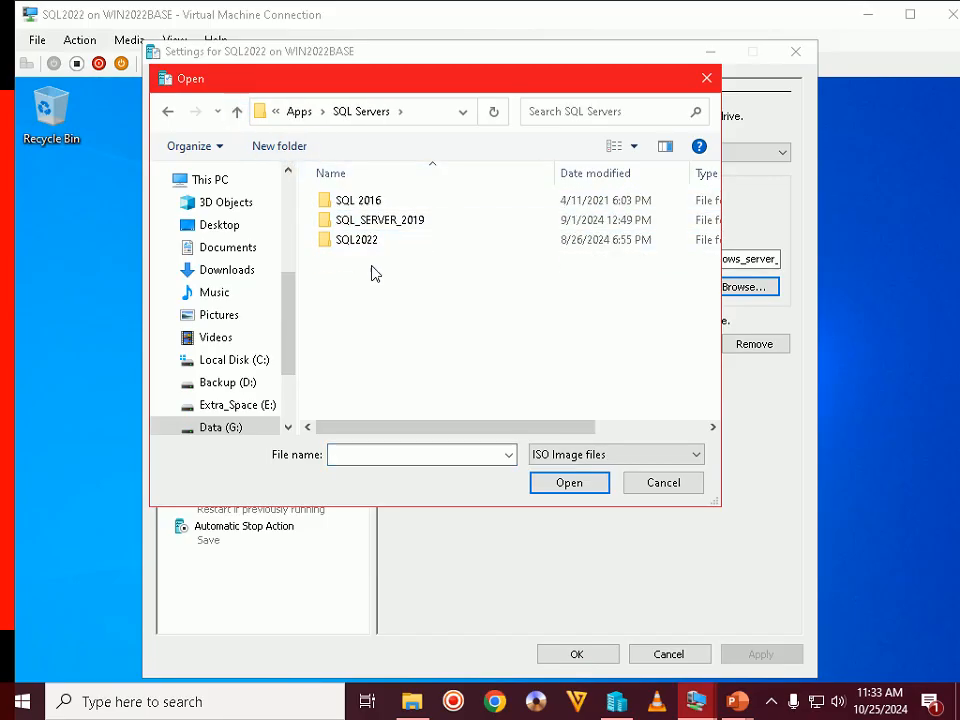
double_click(367, 241)
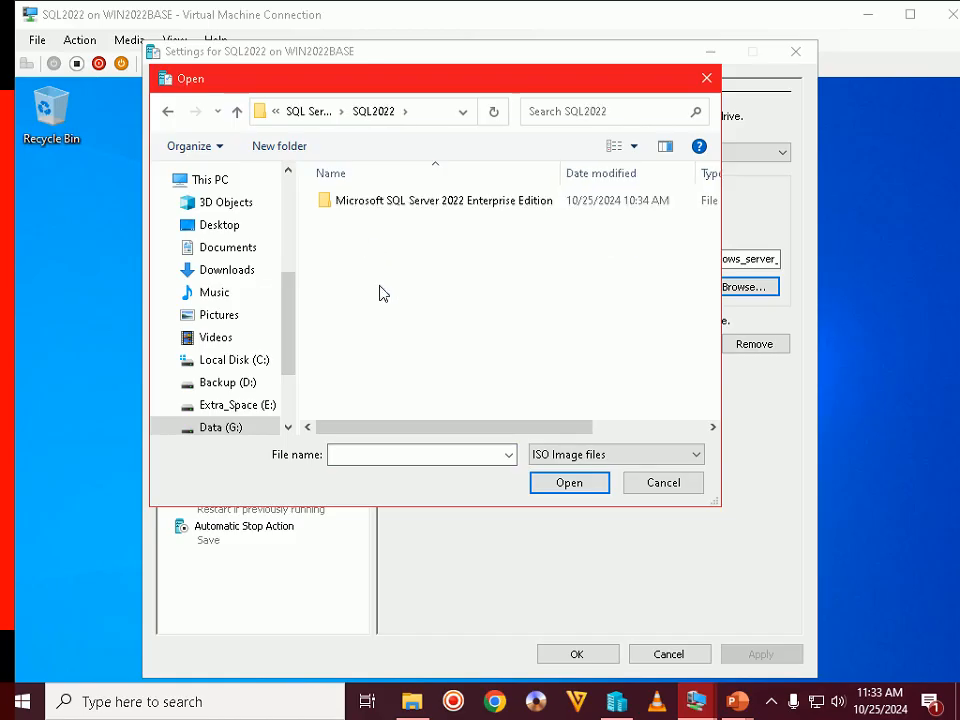
double_click(519, 203)
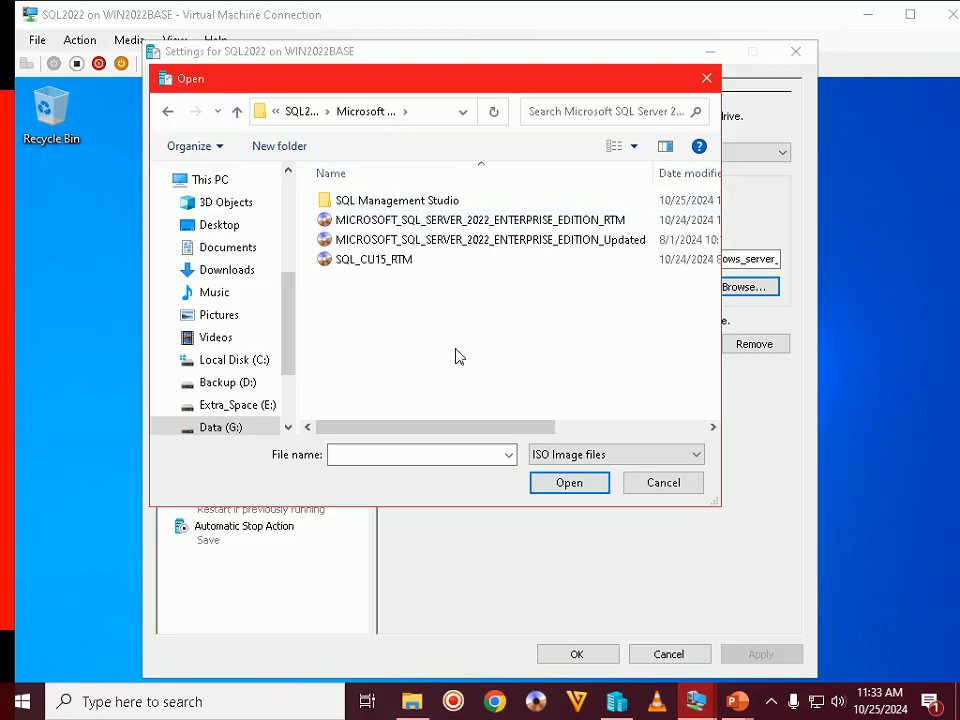
- Attach the MICROSOFT_SQL_SERVER_2022_ENTERPRISE_EDITION_RTM image to the DVD drive, apply it and close the virtual machine settings
click(570, 221)
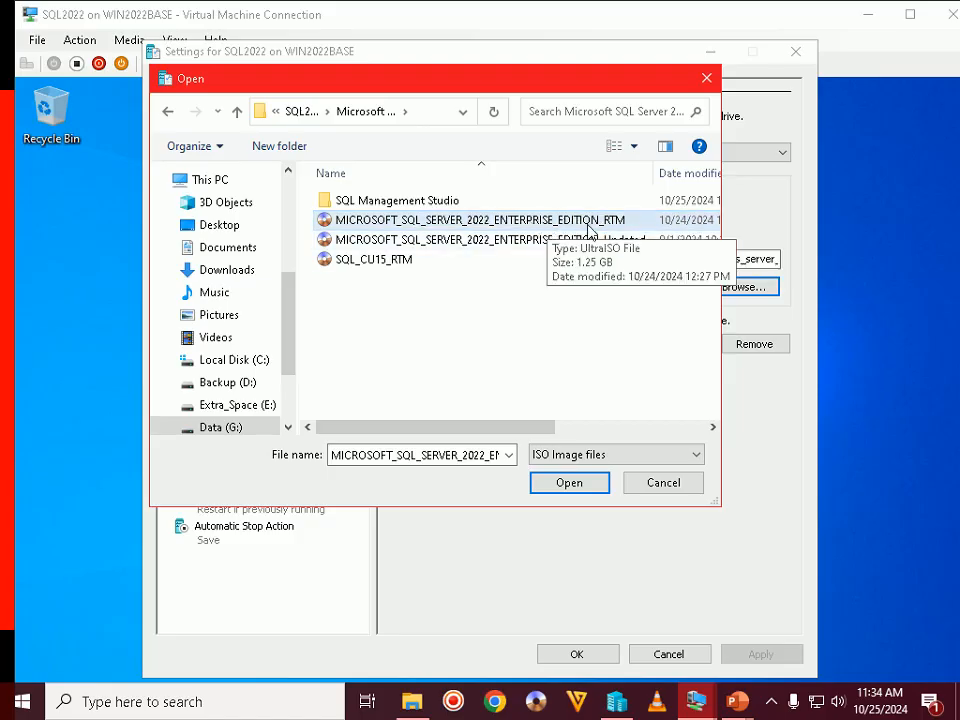
double_click(600, 222)
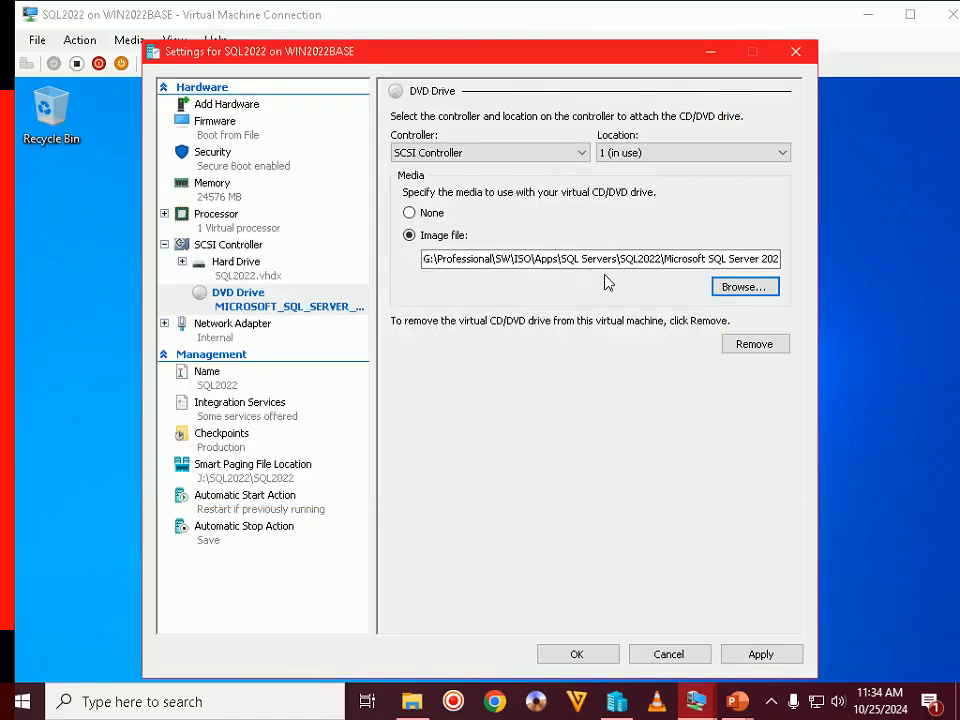
click(761, 654)
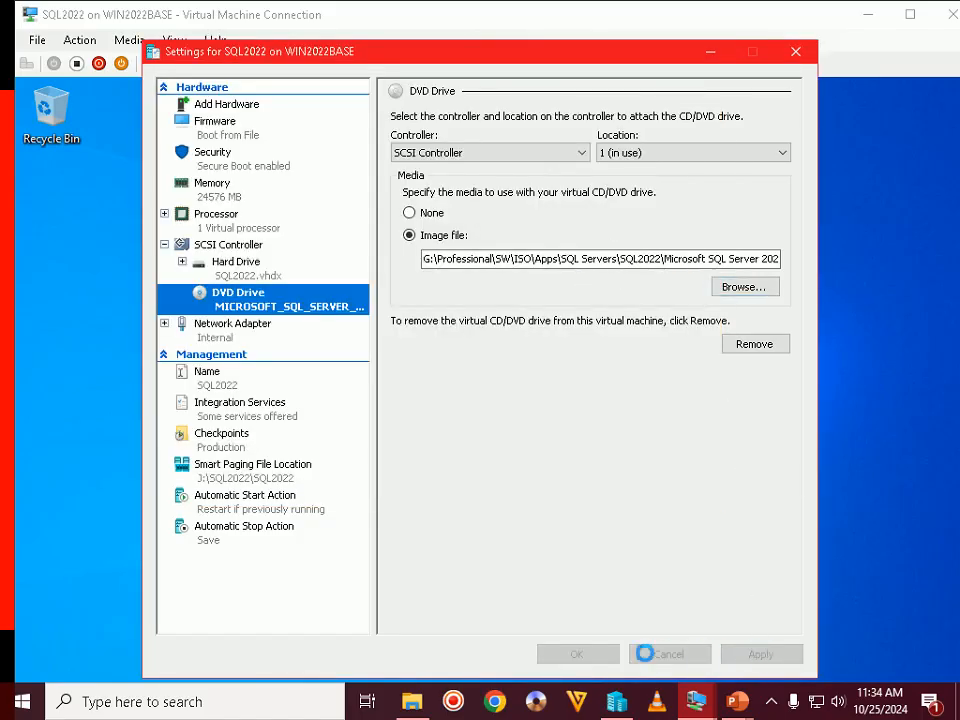
click(578, 654)
- Switch to the PowerPoint slide show, read the Step 22 slide and return to the SQL2022 virtual machine
mouse_move(737, 701)
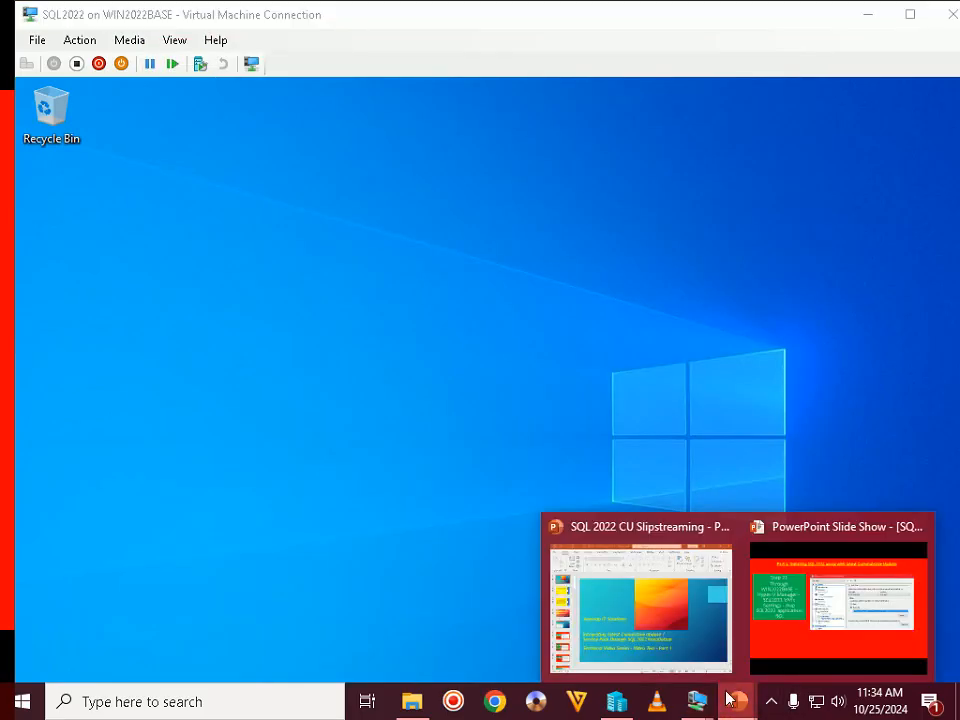
click(800, 597)
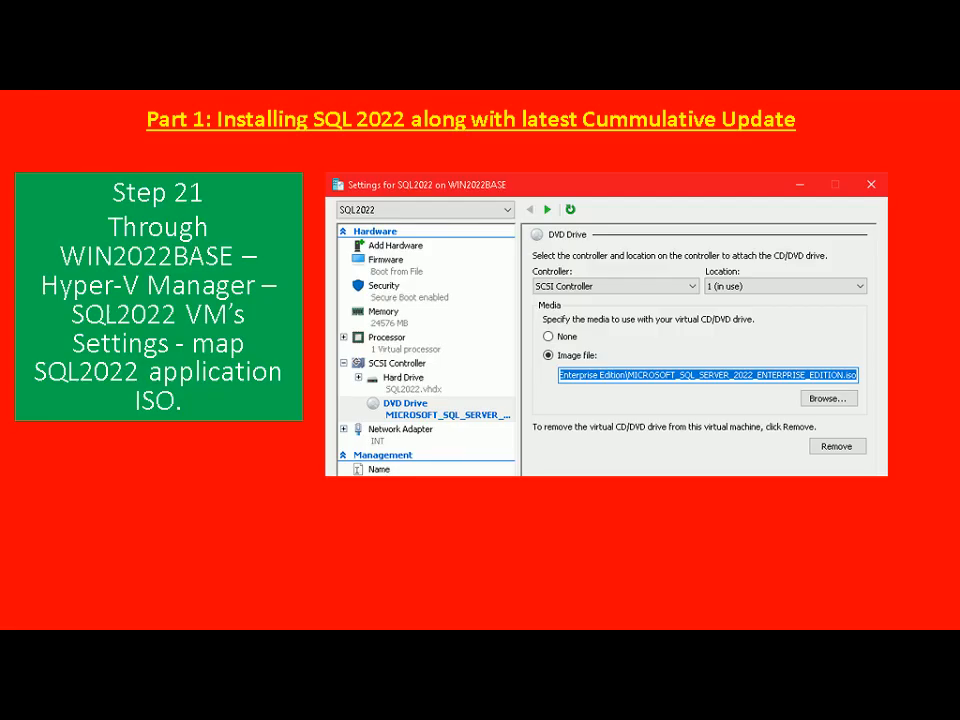
key(Right)
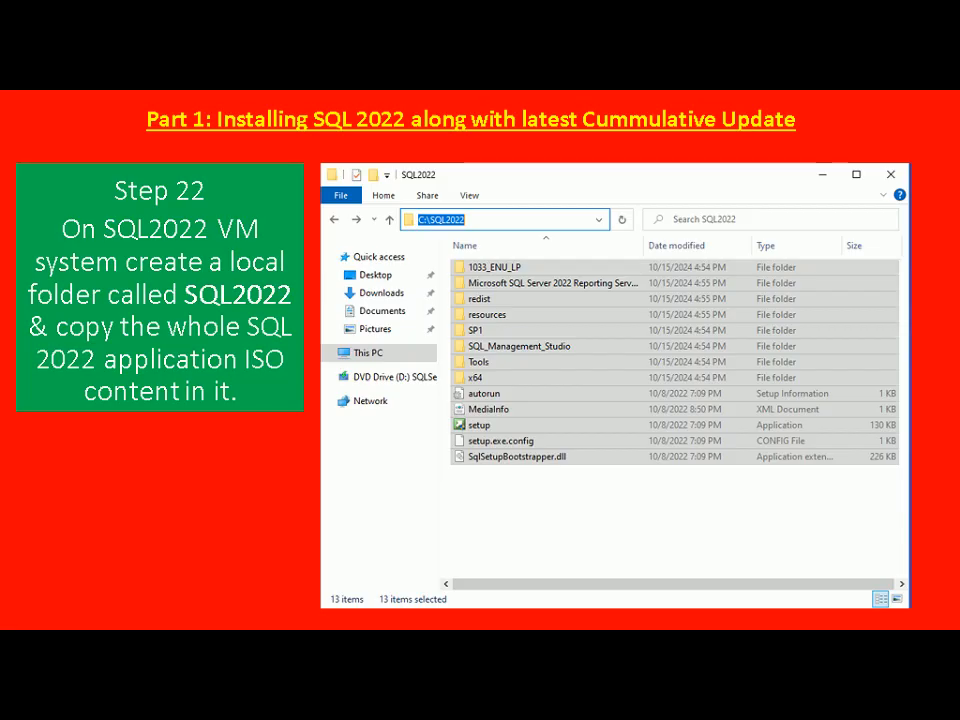
key(alt+Tab)
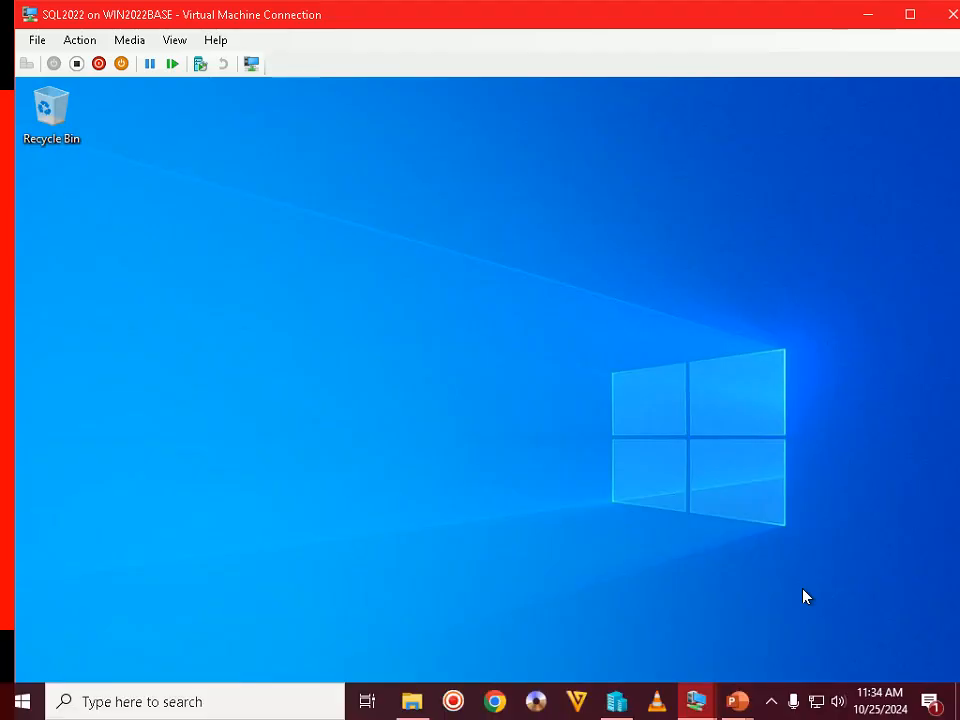
- Show the virtual machine in full screen and open Local Disk (C:) in its File Explorer
double_click(568, 22)
click(460, 701)
click(184, 305)
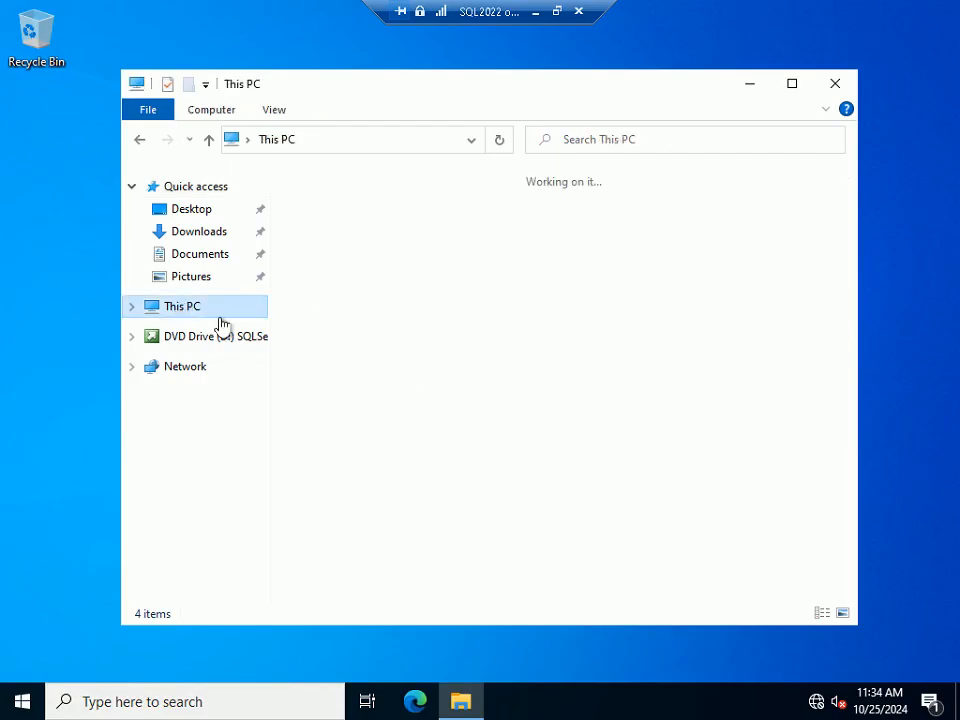
click(408, 458)
double_click(408, 458)
- Create a new folder named SQL2022 on Local Disk (C:)
right_click(424, 372)
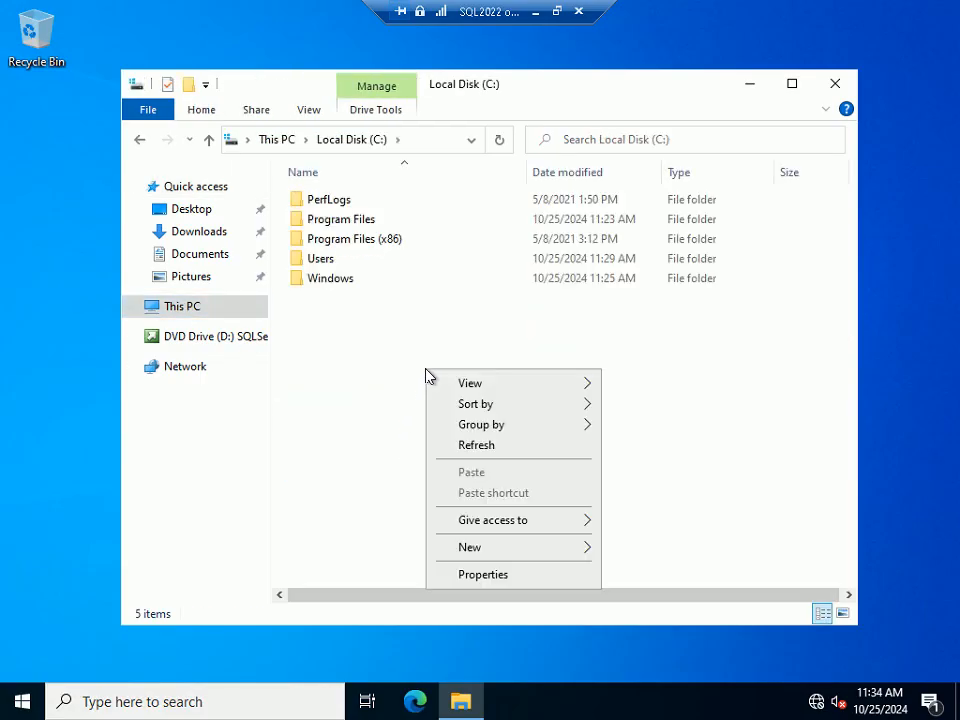
mouse_move(538, 556)
click(648, 549)
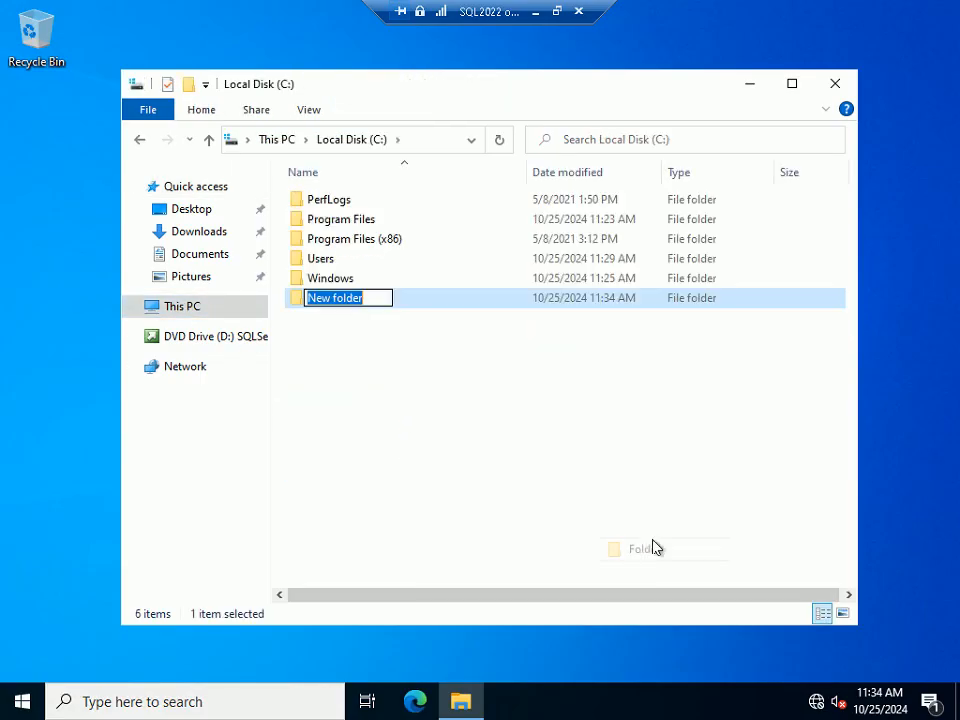
text(SQ)
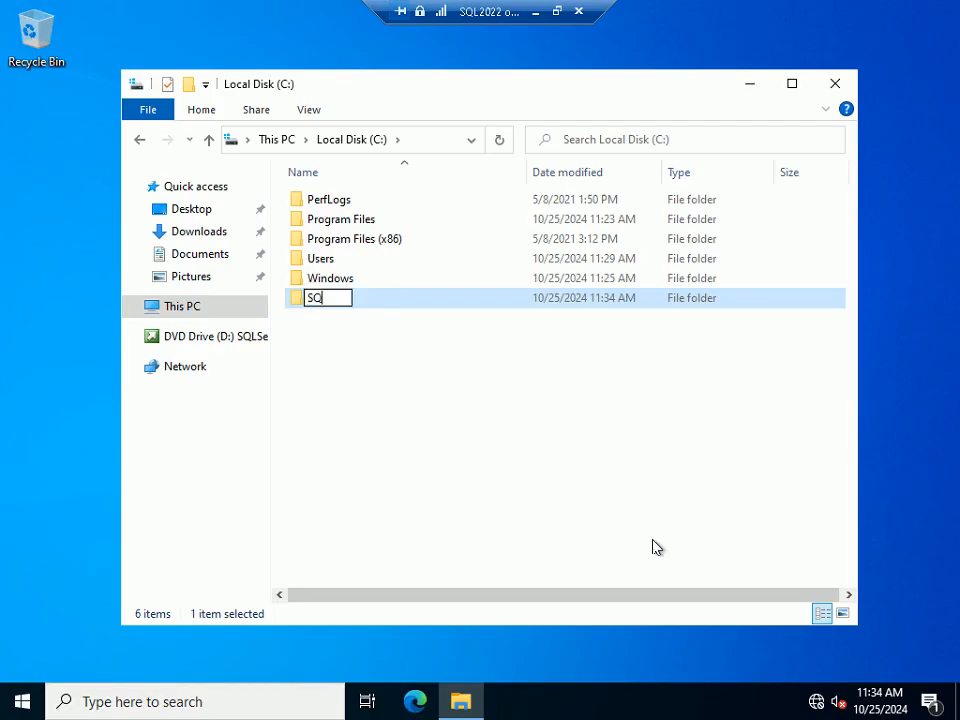
text(L2022)
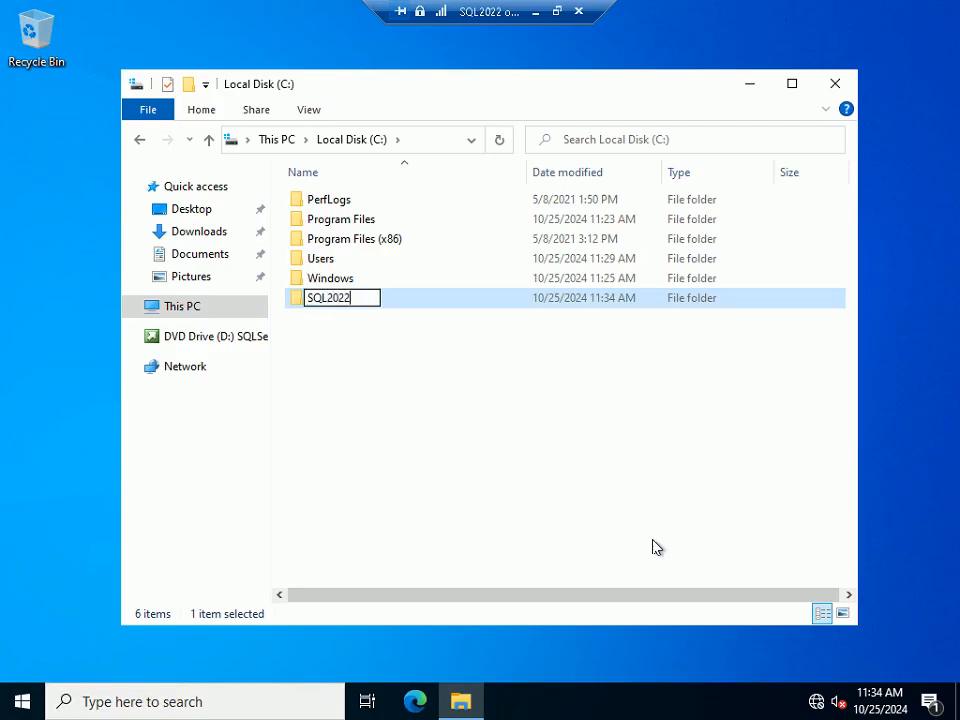
key(Return)
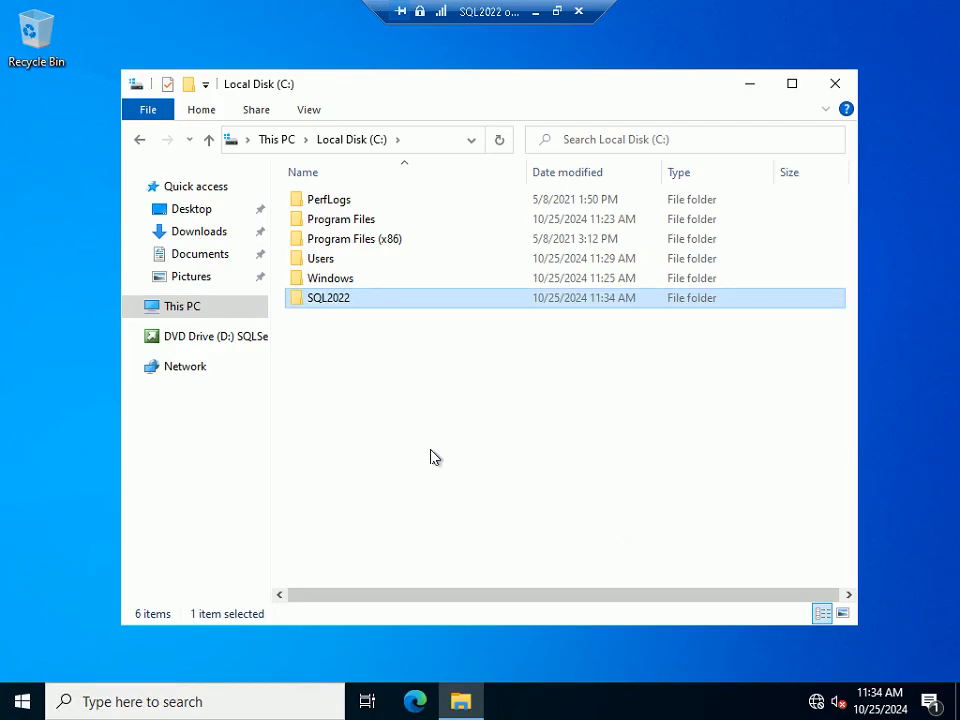
- Copy the entire contents of the SQLServer2022 DVD drive (D:) into the C:\SQL2022 folder
click(228, 337)
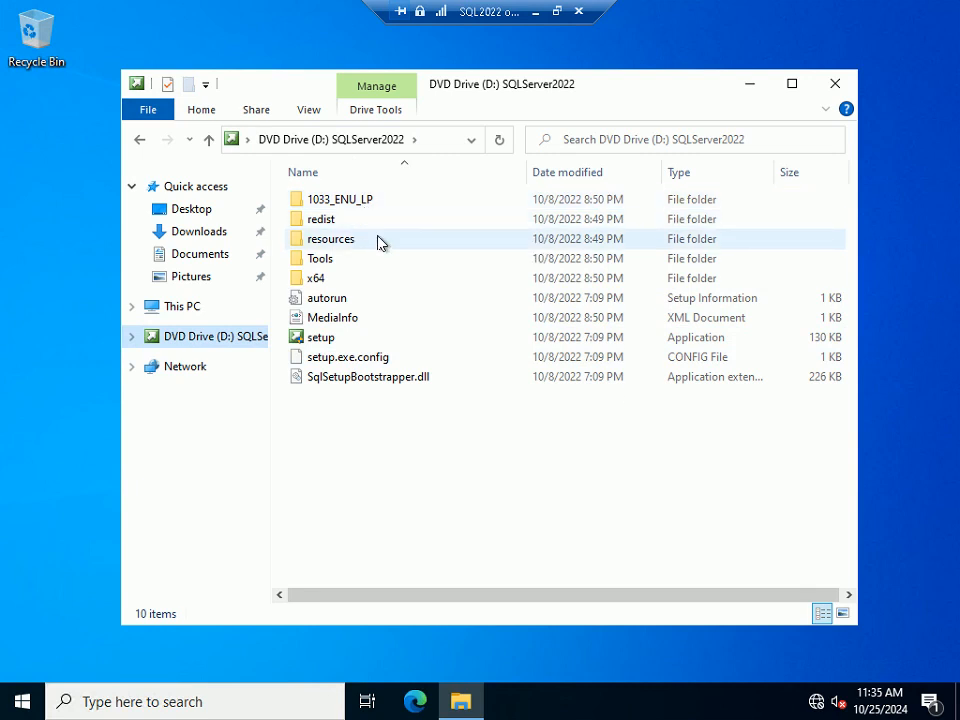
key(ctrl+a)
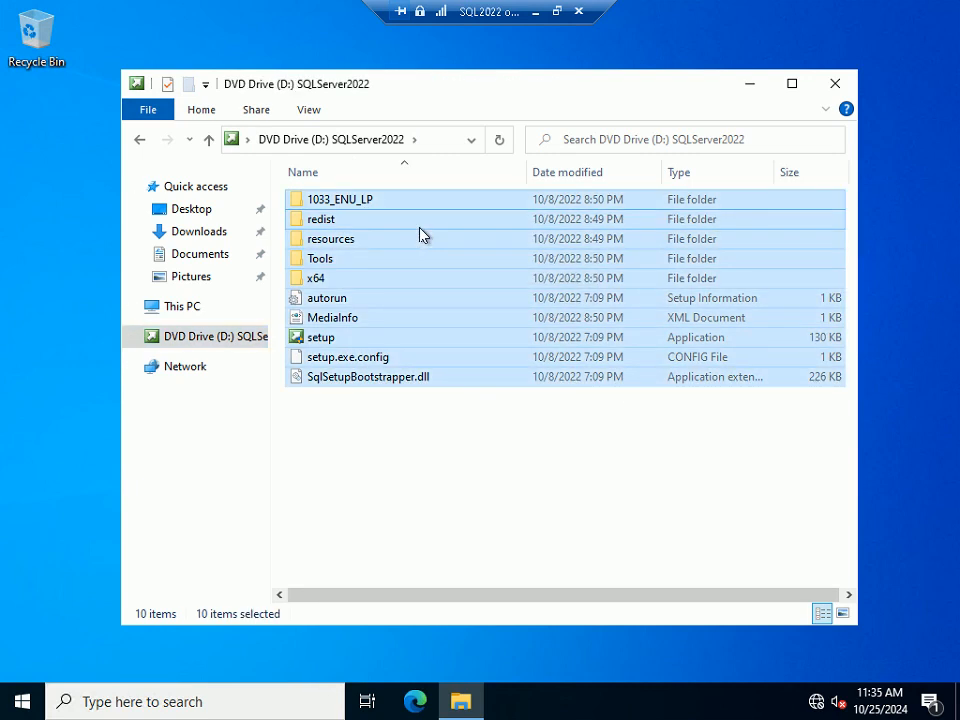
click(168, 307)
double_click(403, 461)
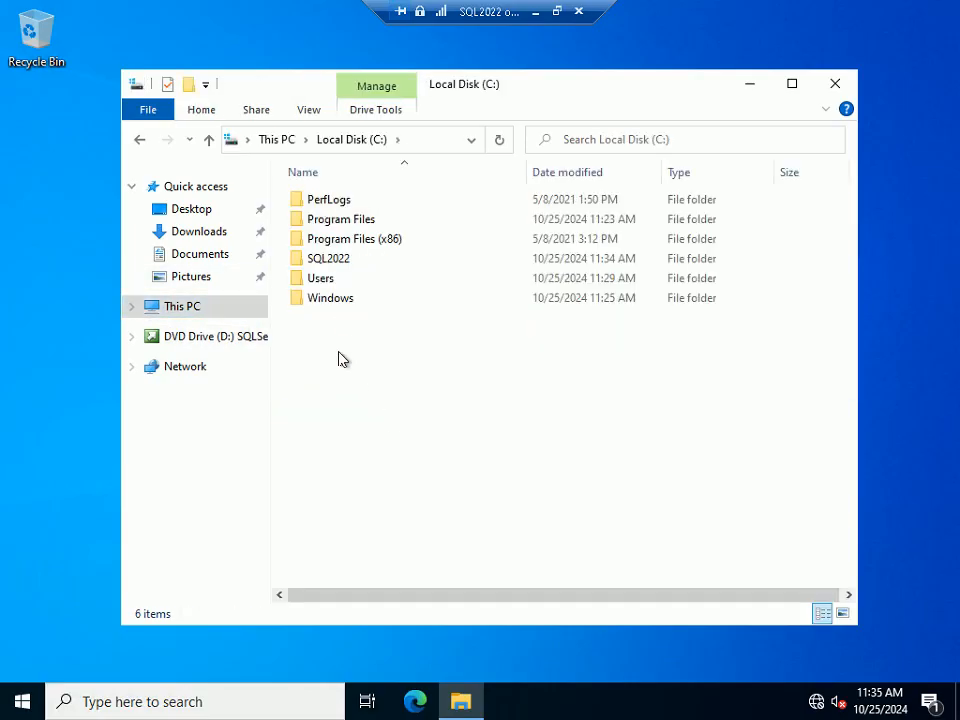
double_click(345, 261)
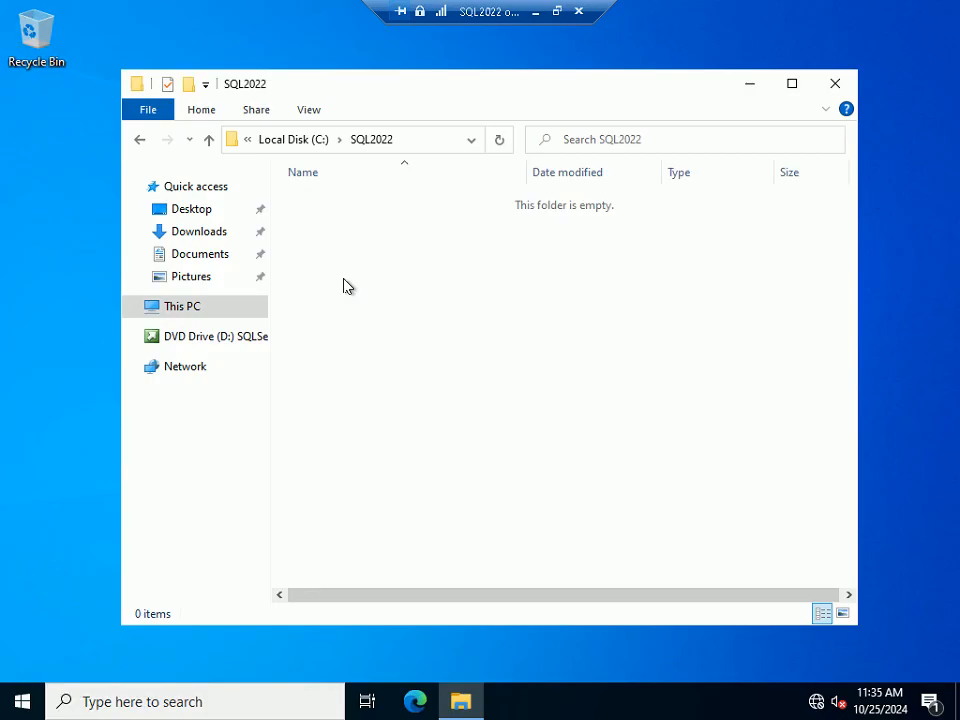
right_click(343, 286)
click(380, 409)
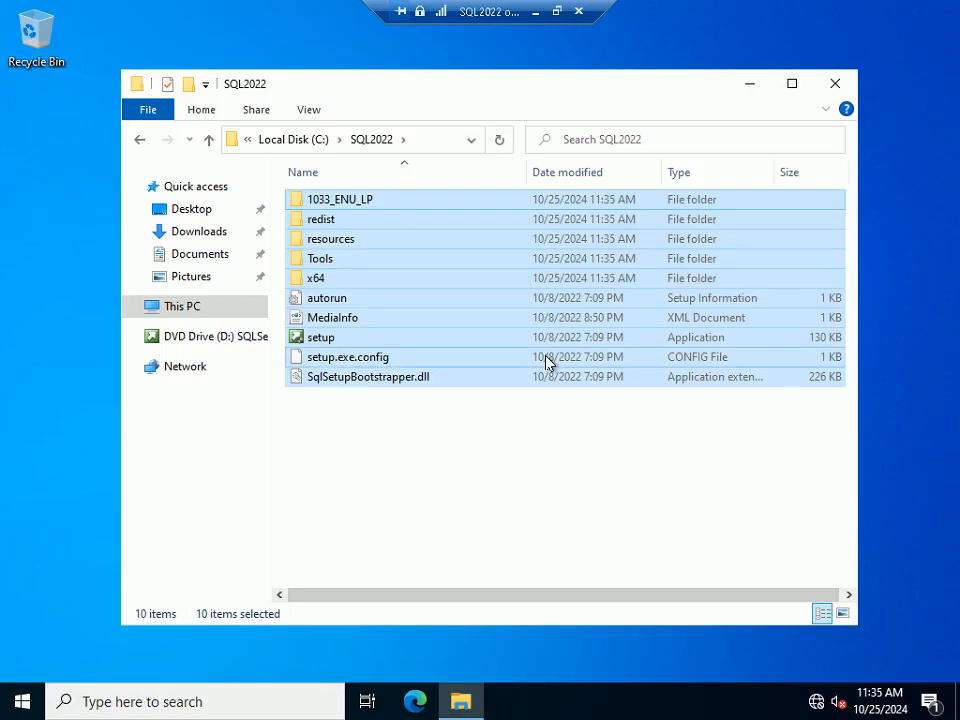
click(396, 462)
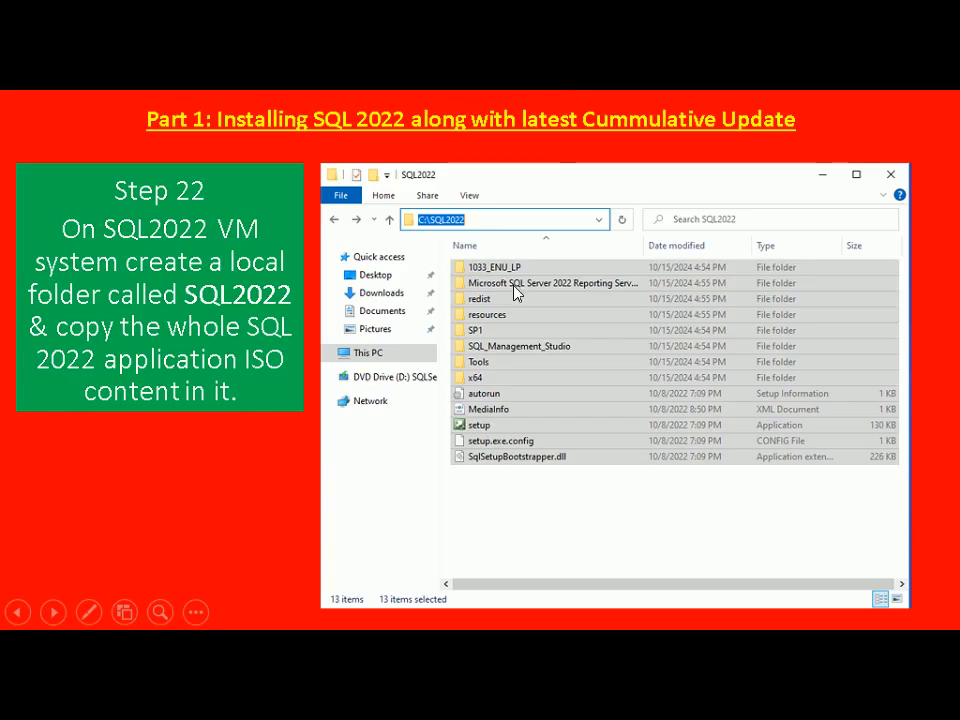
- Advance the PowerPoint slide show to Step 23 and return to the SQL2022 folder in the virtual machine
click(514, 287)
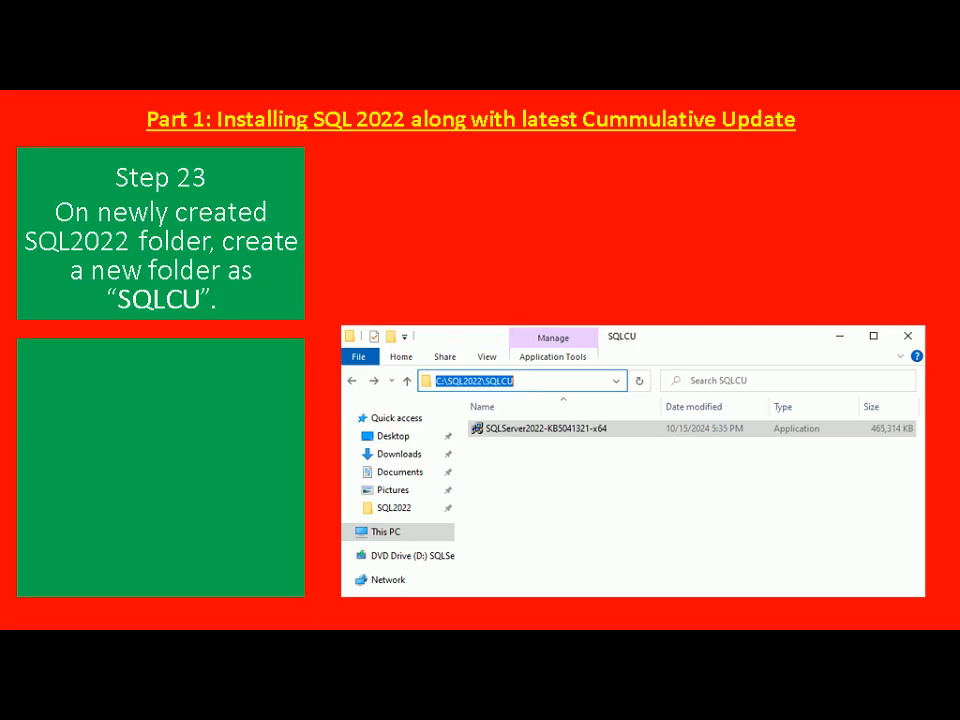
key(alt+Tab)
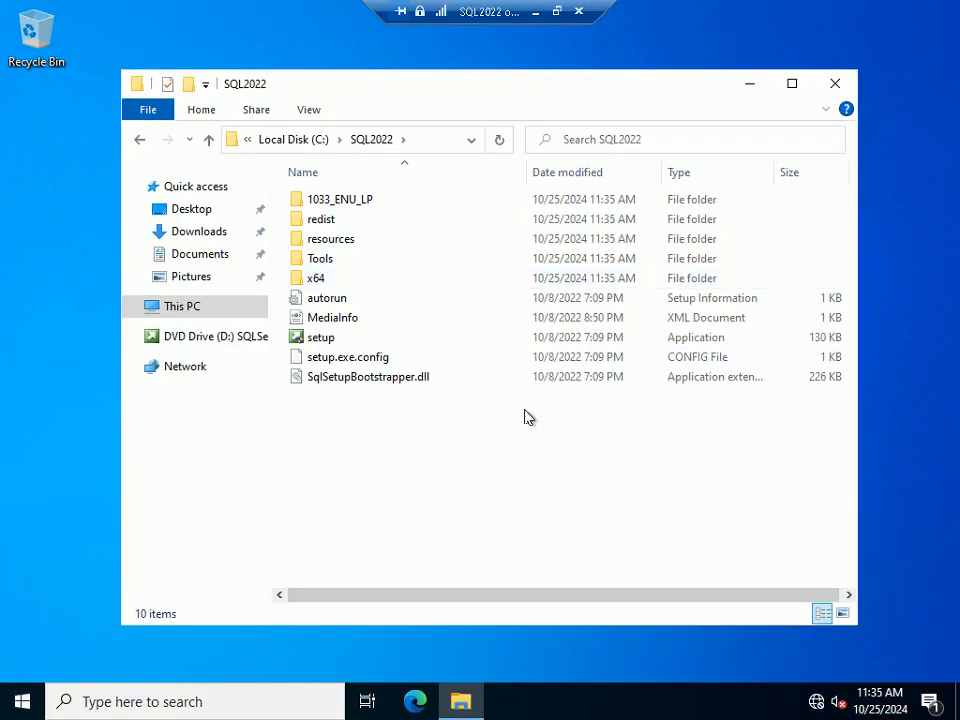
- Create a new folder named SQLCU inside C:\SQL2022 and open it
right_click(411, 505)
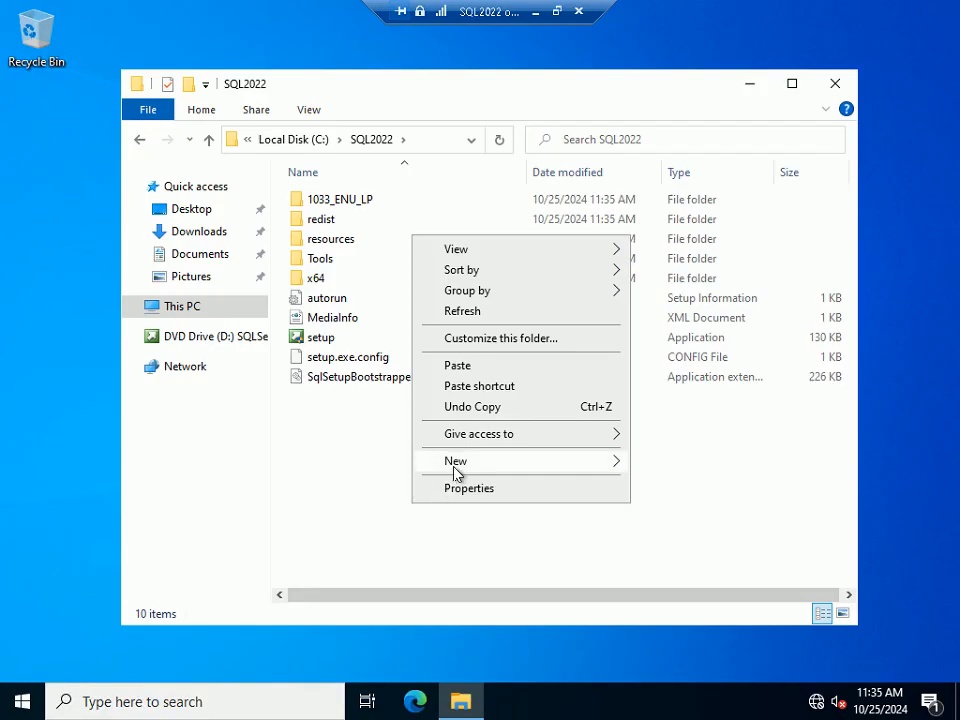
mouse_move(454, 472)
click(686, 464)
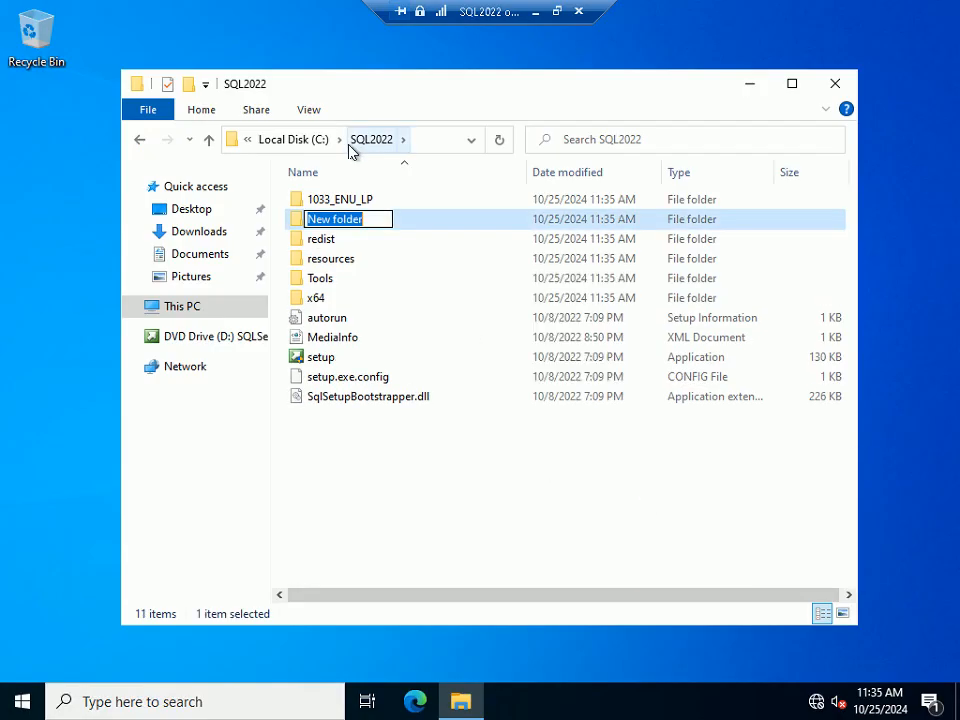
text(SQLCU)
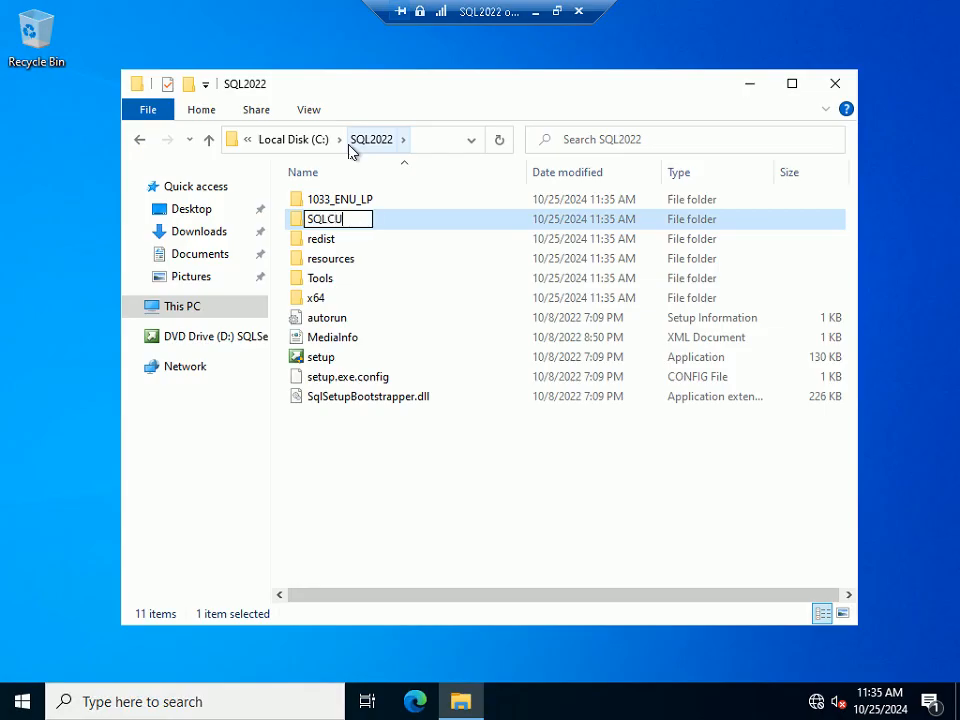
key(Left)
key(Left)
click(435, 542)
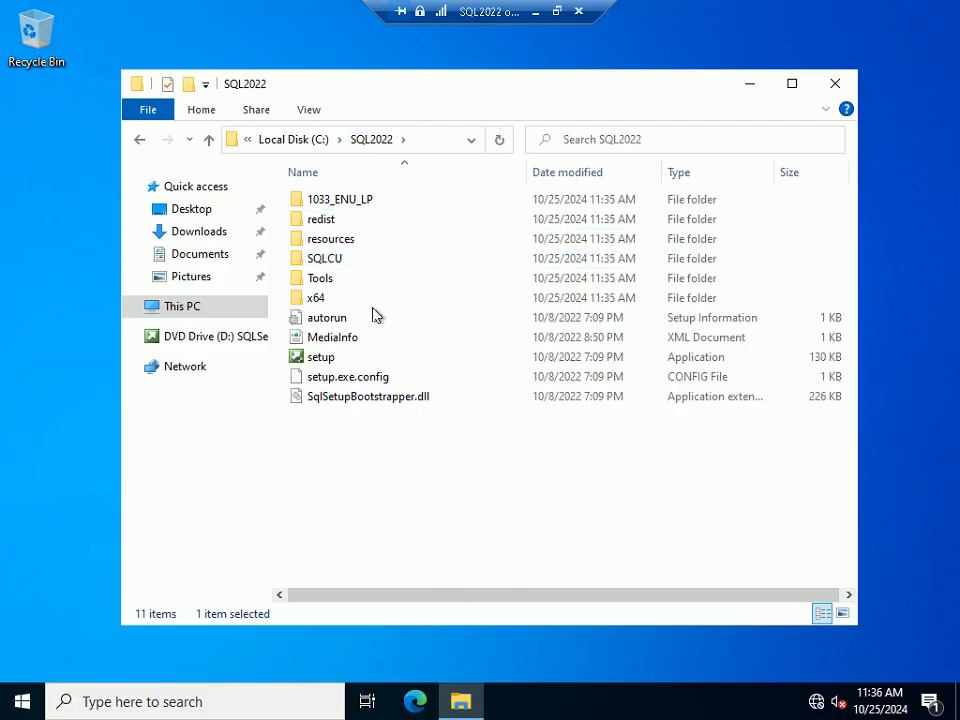
double_click(338, 259)
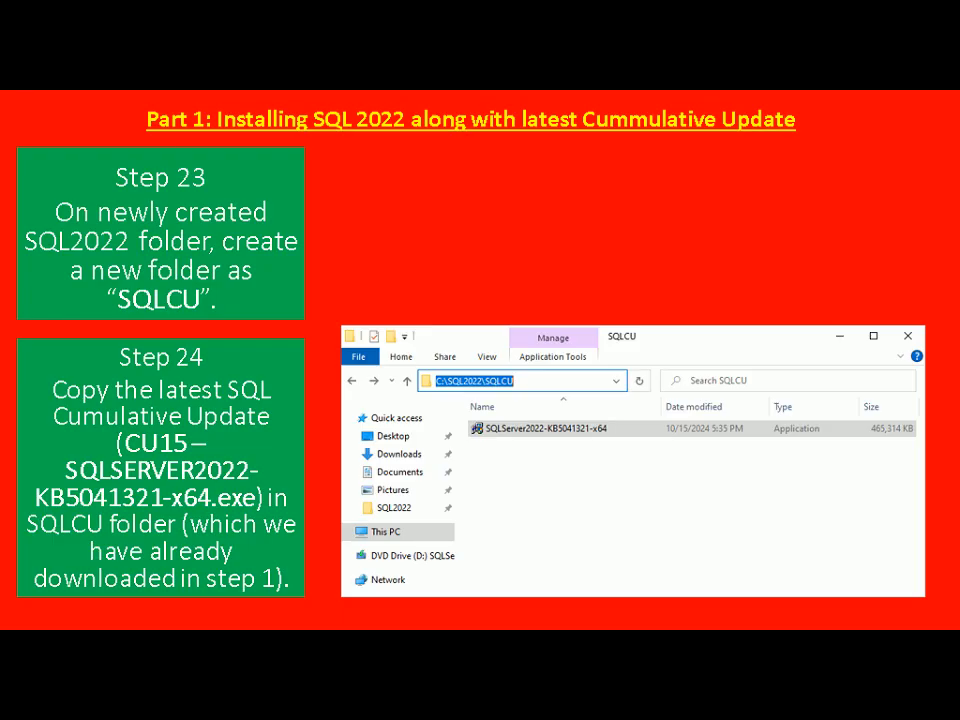
- Copy SQLServer2022-KB5041321-x64.exe from the Downloads folder of the Windows 10 virtual machine into C:\SQL2022\SQLCU on the SQL2022 virtual machine
key(alt+Tab)
key(alt+Tab)
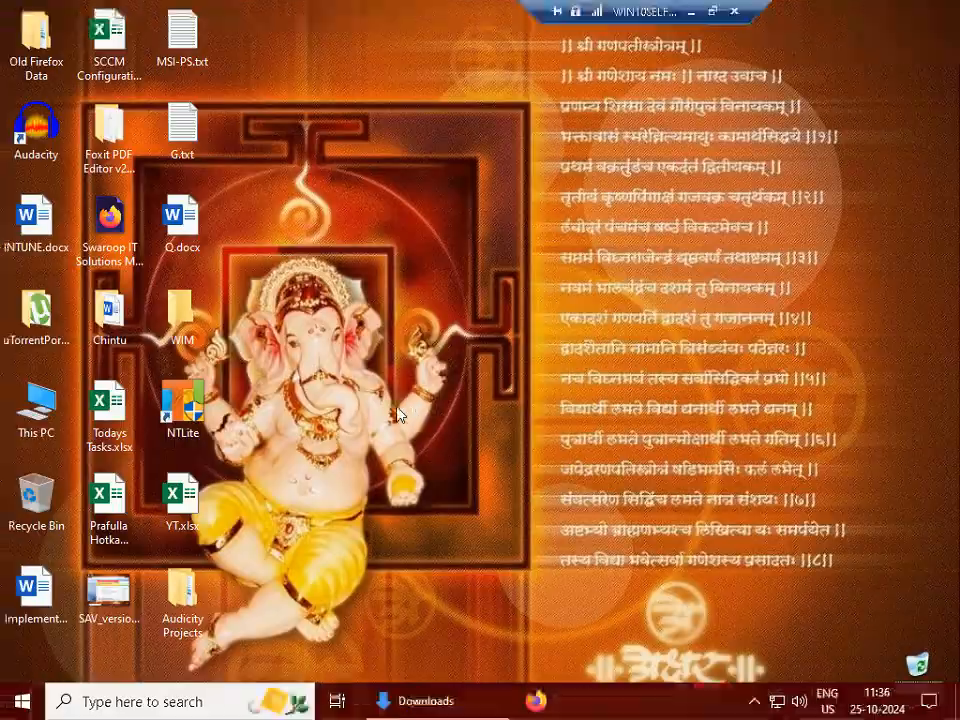
click(426, 701)
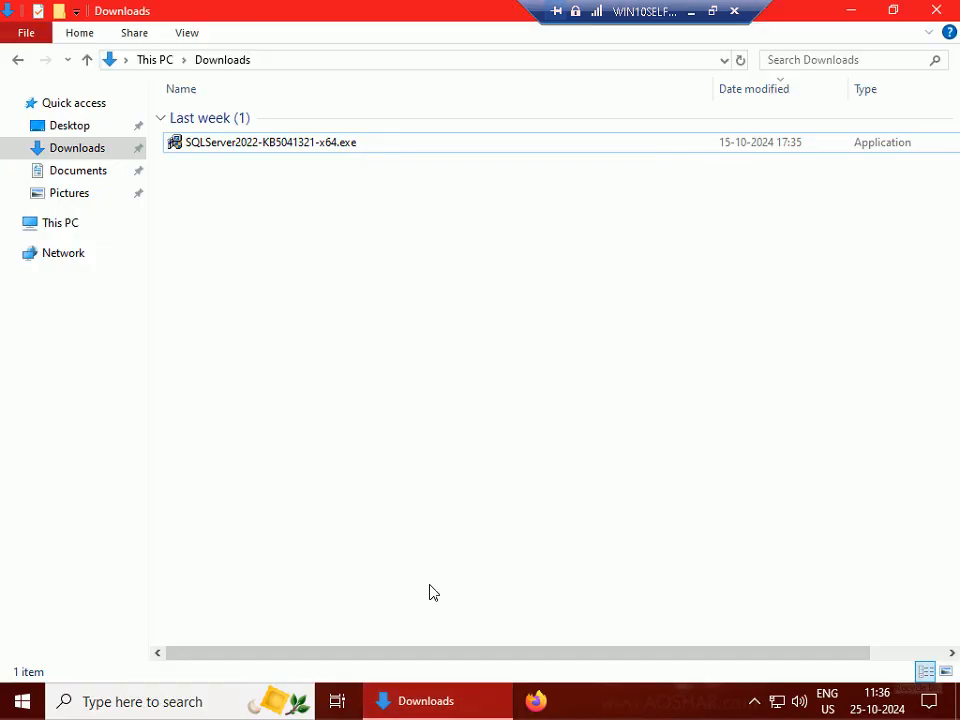
click(237, 149)
right_click(236, 147)
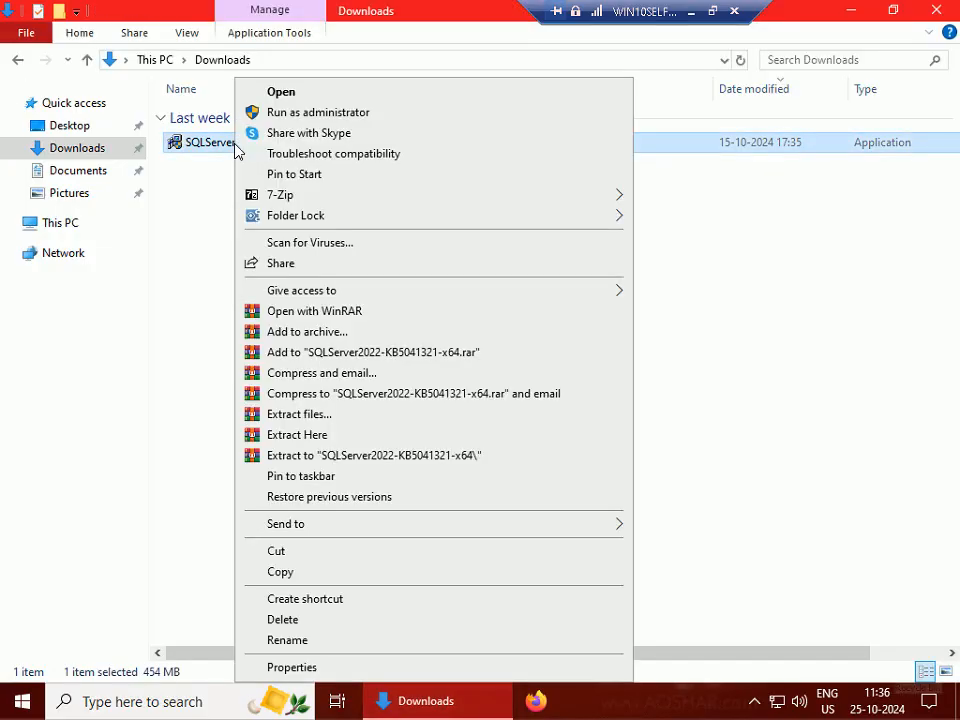
click(291, 571)
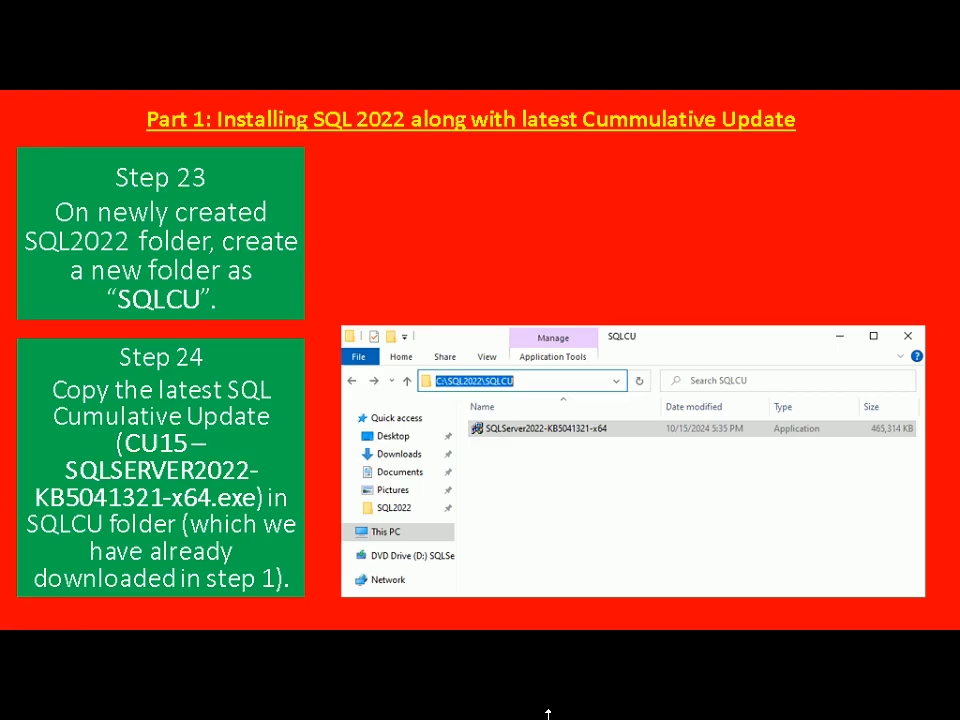
key(alt+Tab)
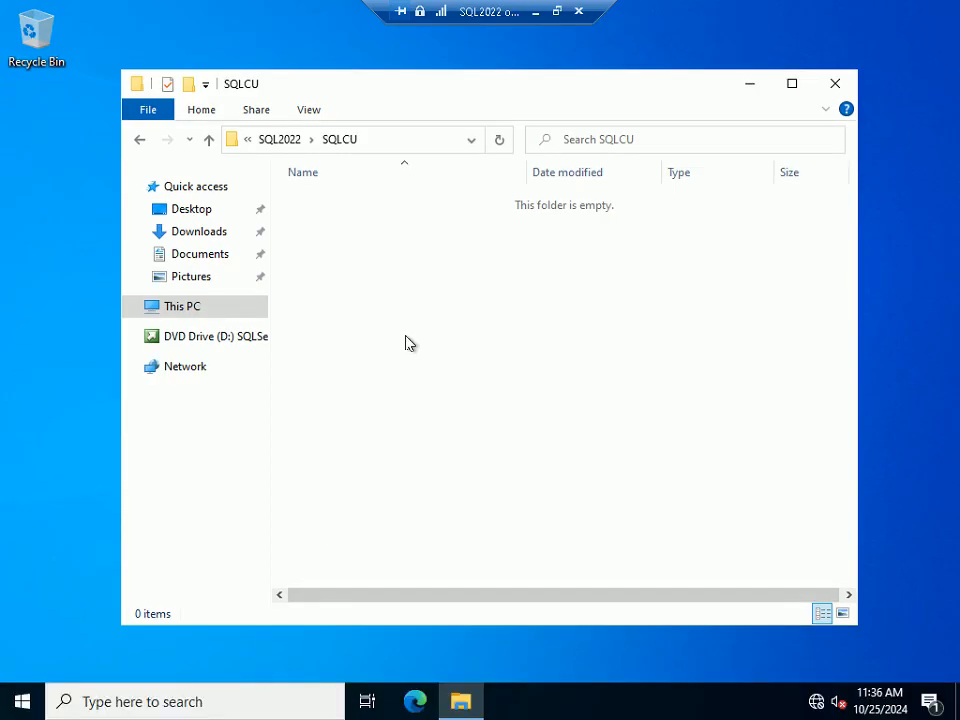
right_click(406, 337)
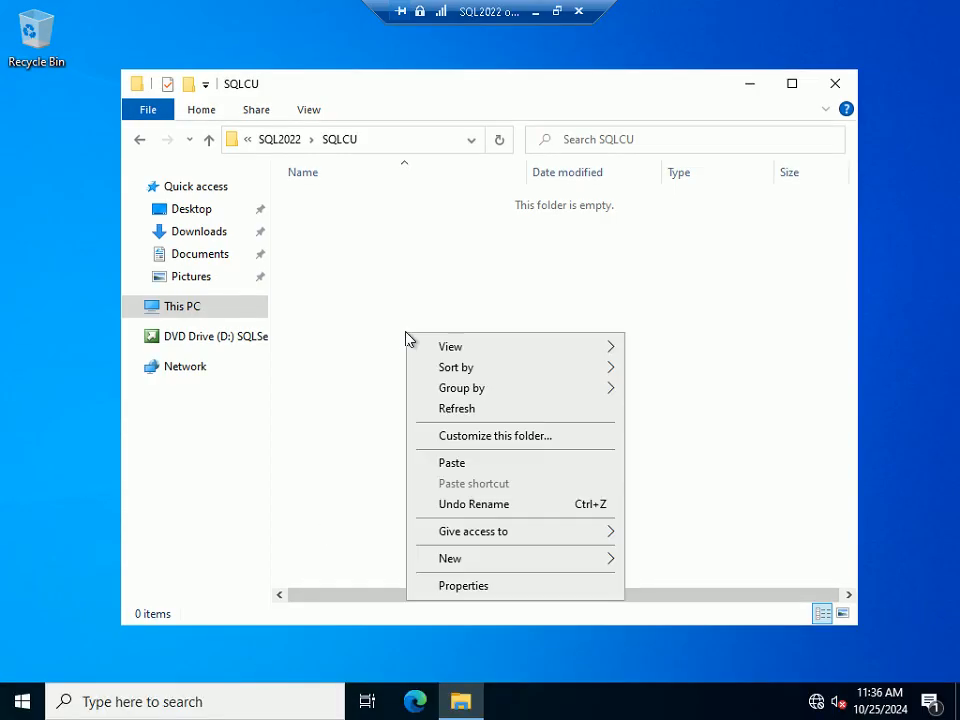
click(466, 473)
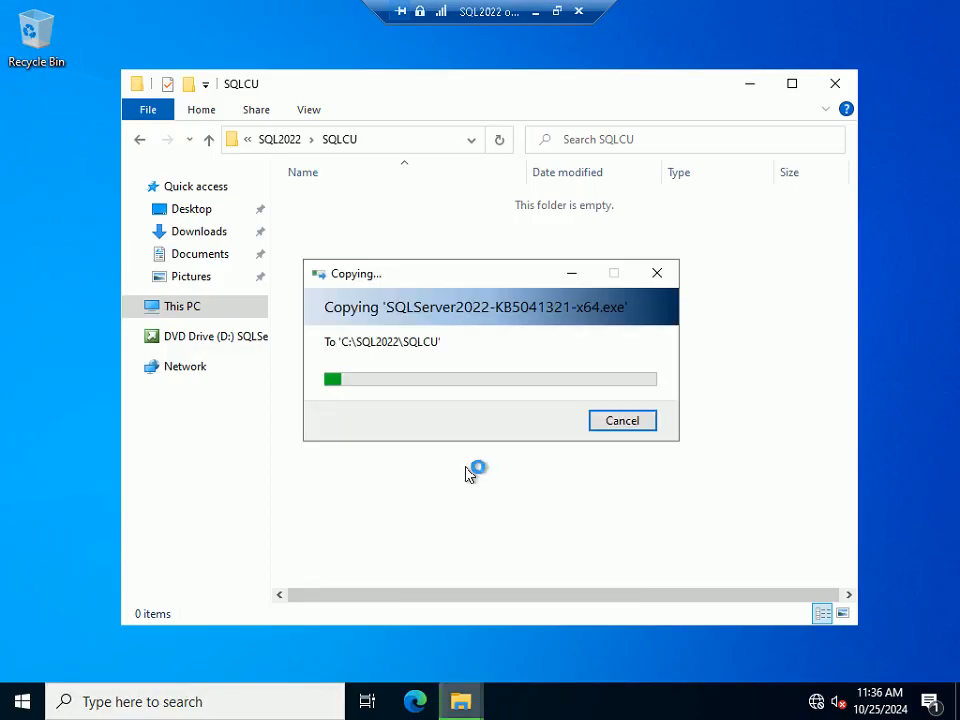
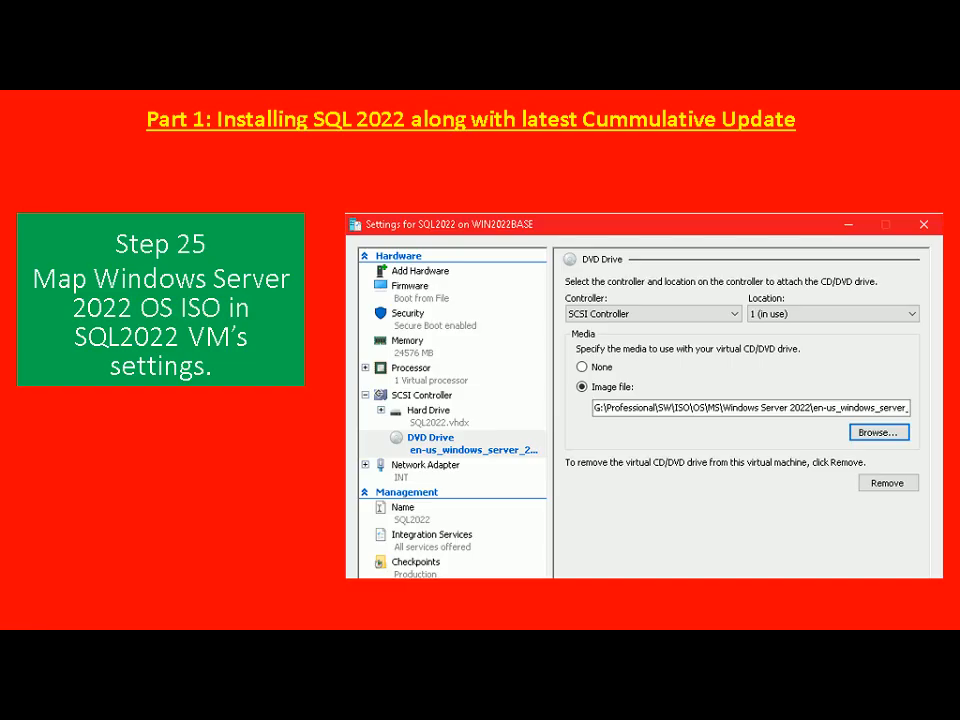
- Take the SQL2022 virtual machine out of full screen and open the DVD Drive page of its settings
key(alt+Tab)
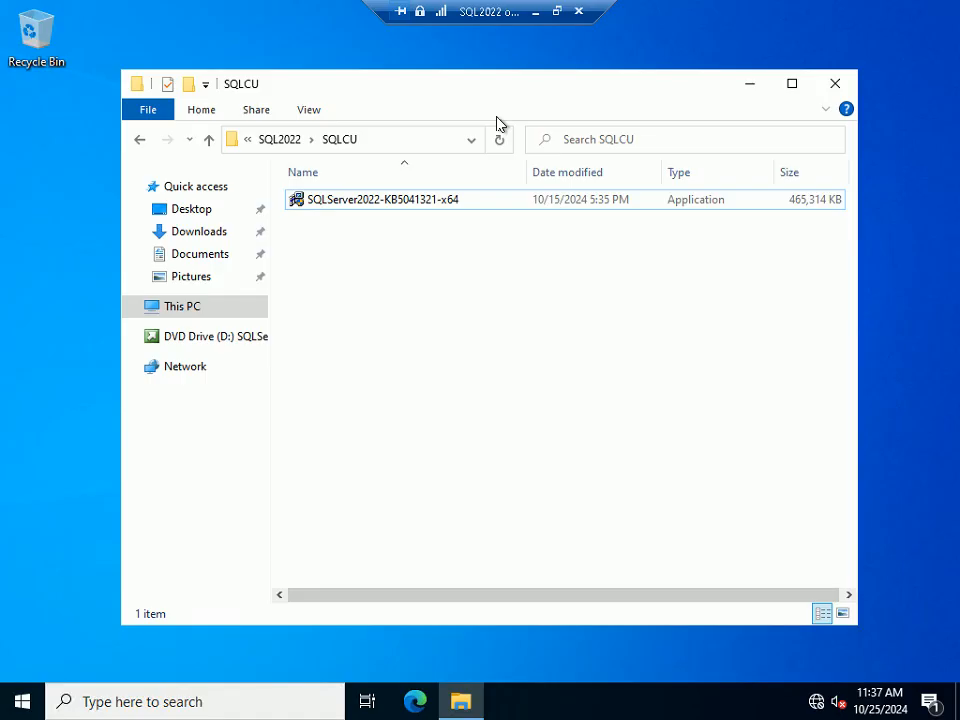
click(558, 12)
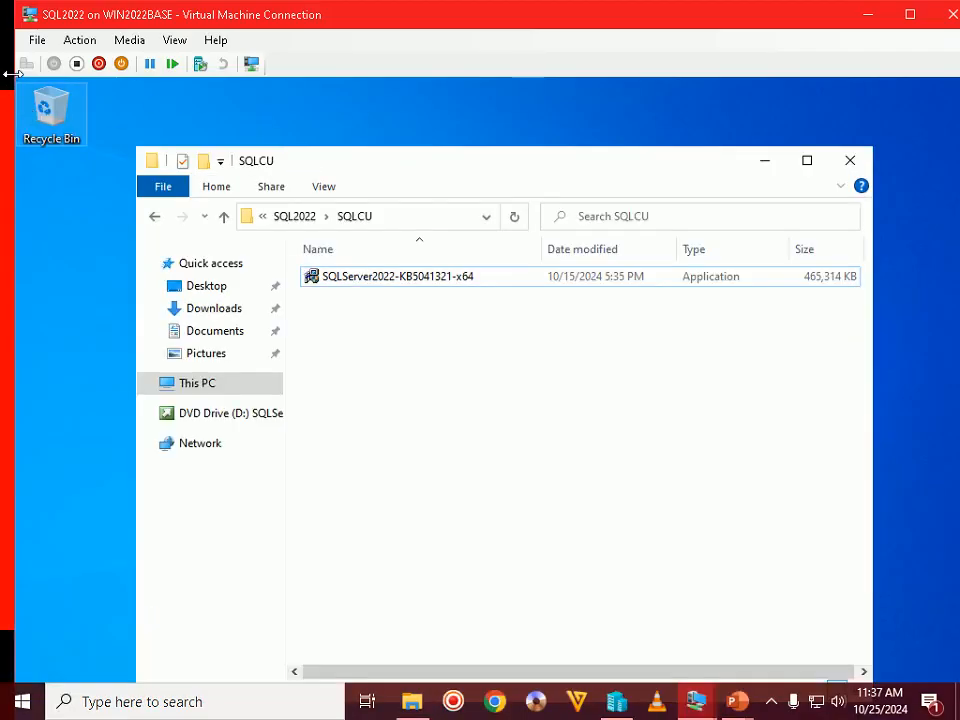
click(37, 40)
click(48, 61)
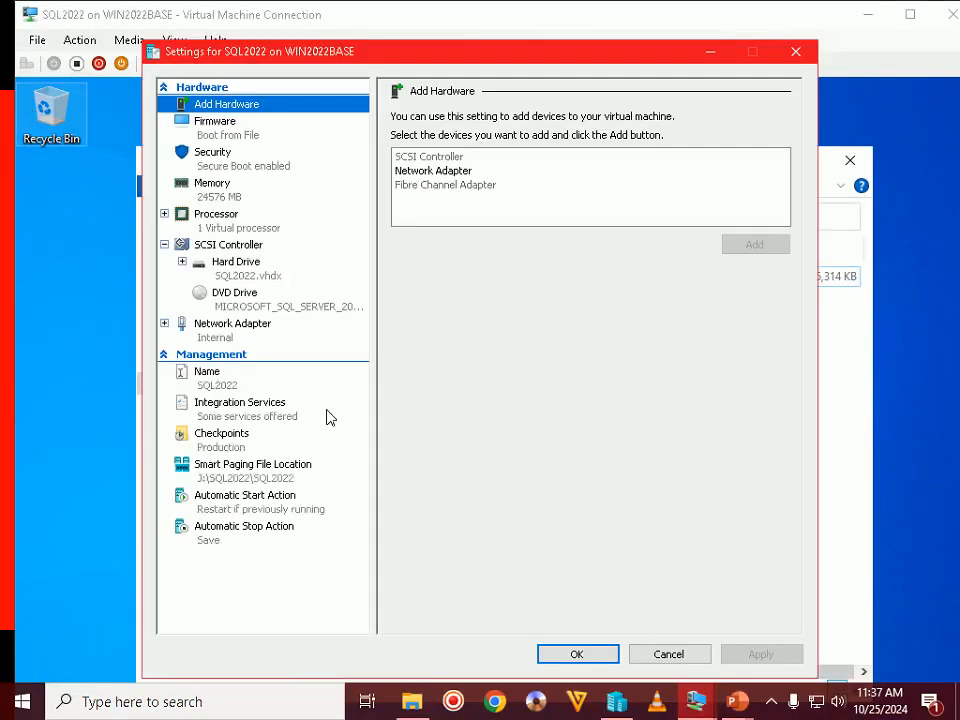
click(228, 305)
- Attach the en-us_windows_server_2022_Datacenter_GUI_updated_OCT_2024_x64 image from the ISO\OS\MS\Windows Server 2022 folder to the DVD drive and save the settings
click(758, 290)
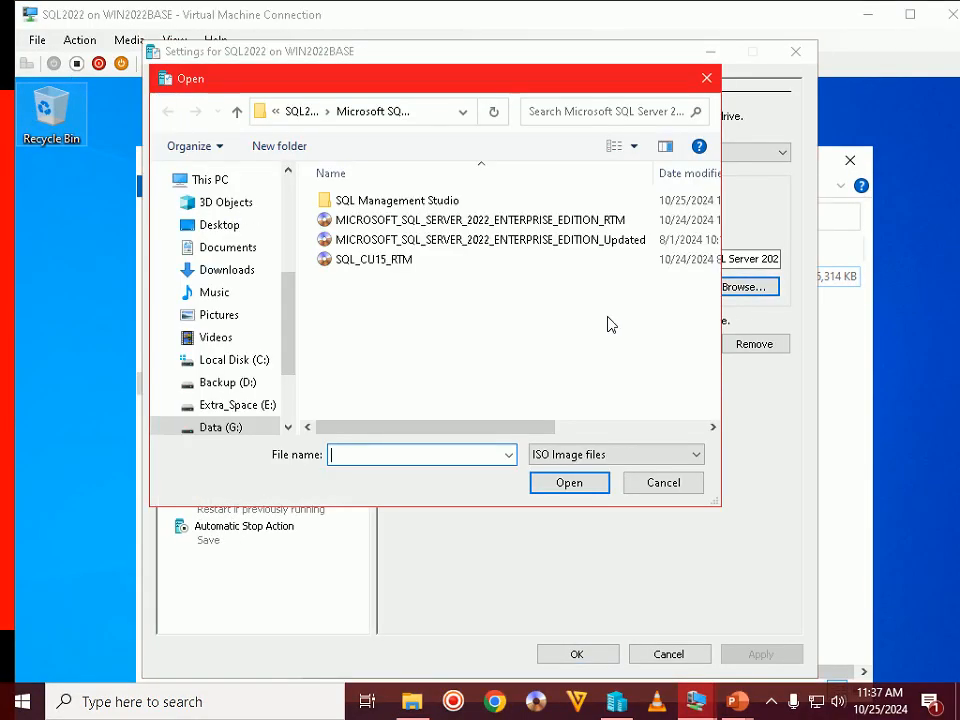
click(237, 112)
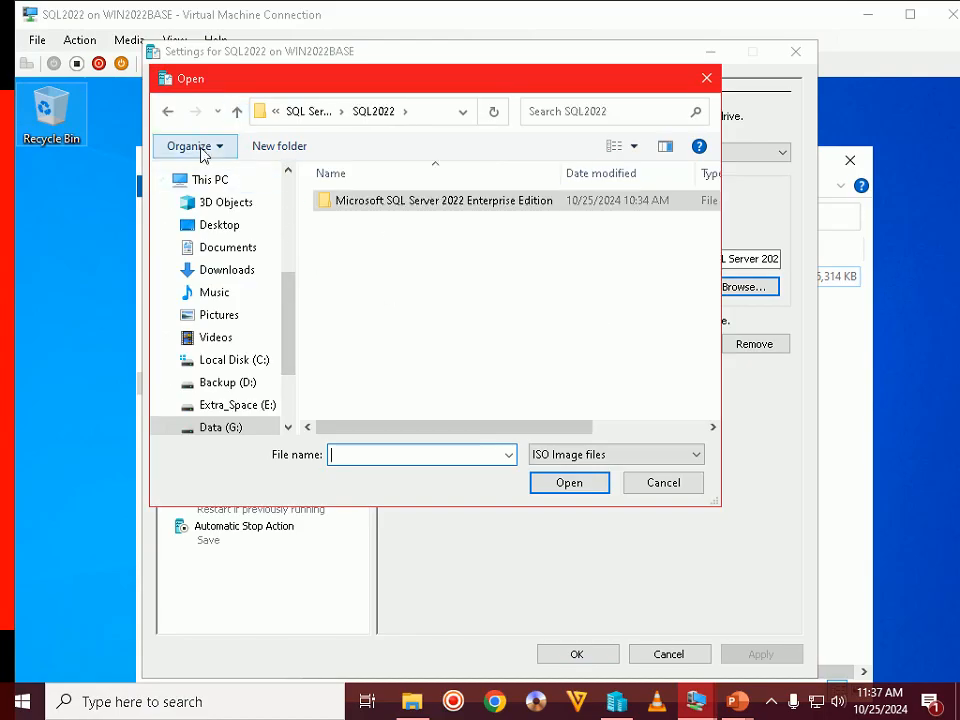
click(237, 115)
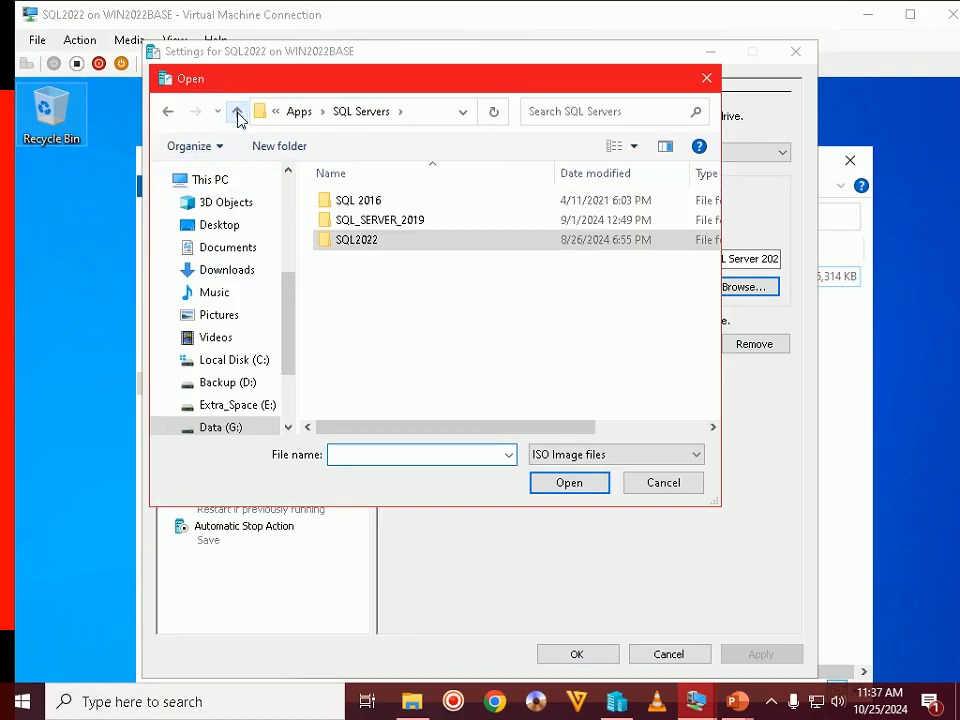
click(238, 114)
click(239, 115)
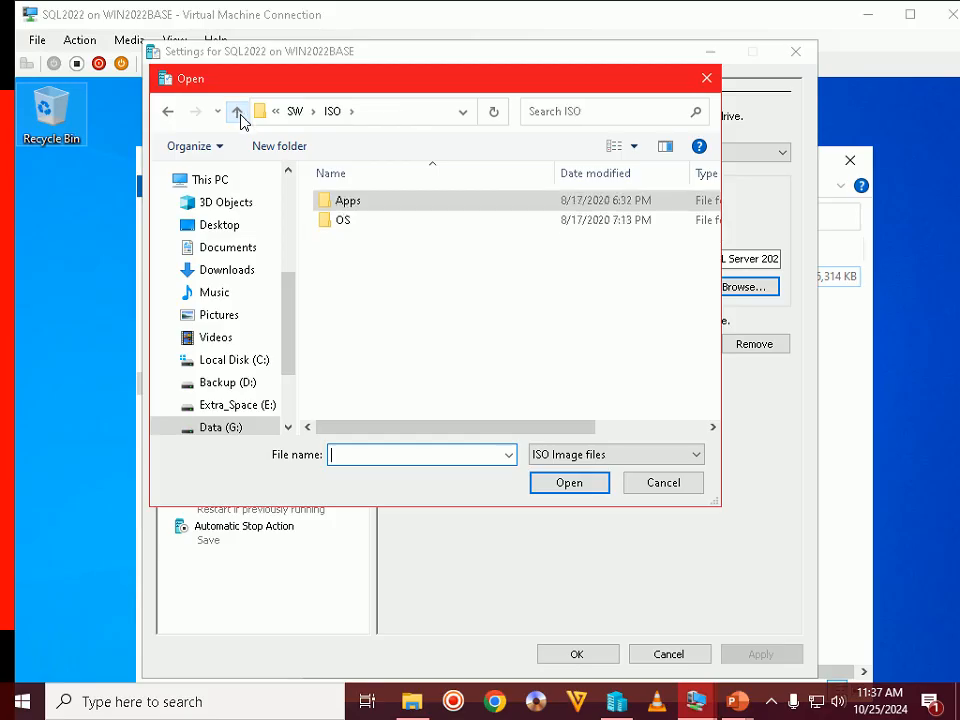
double_click(345, 222)
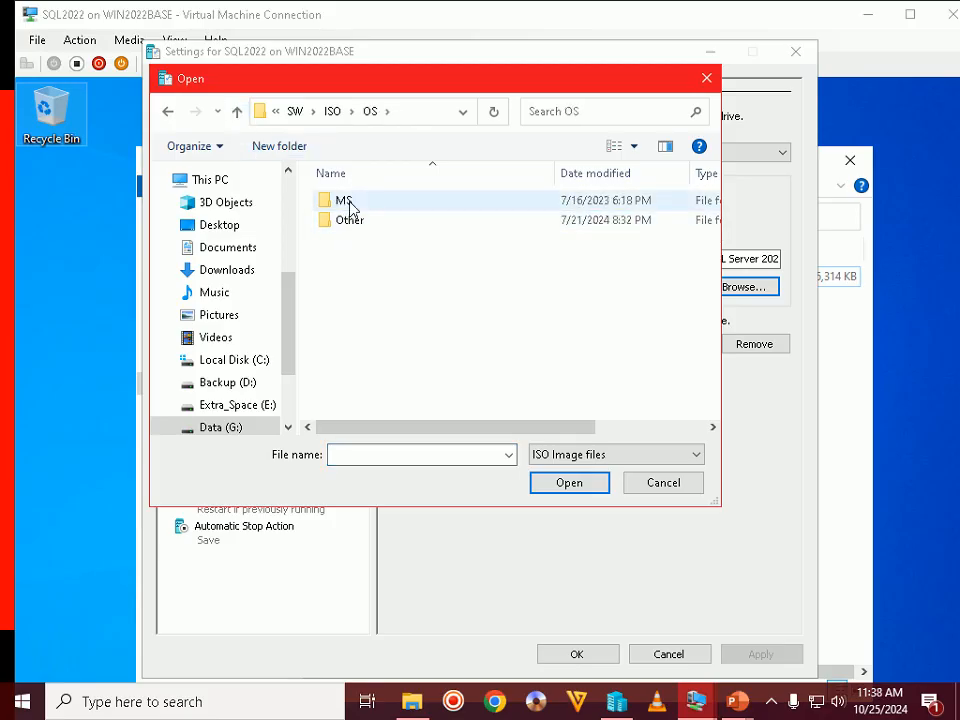
double_click(350, 207)
double_click(386, 299)
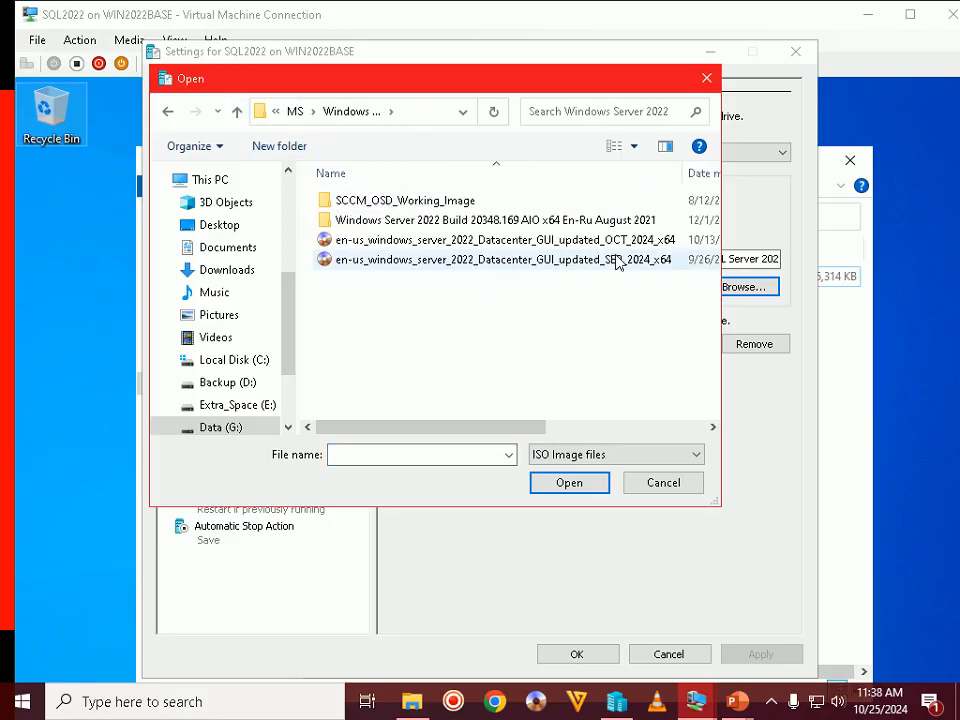
double_click(562, 241)
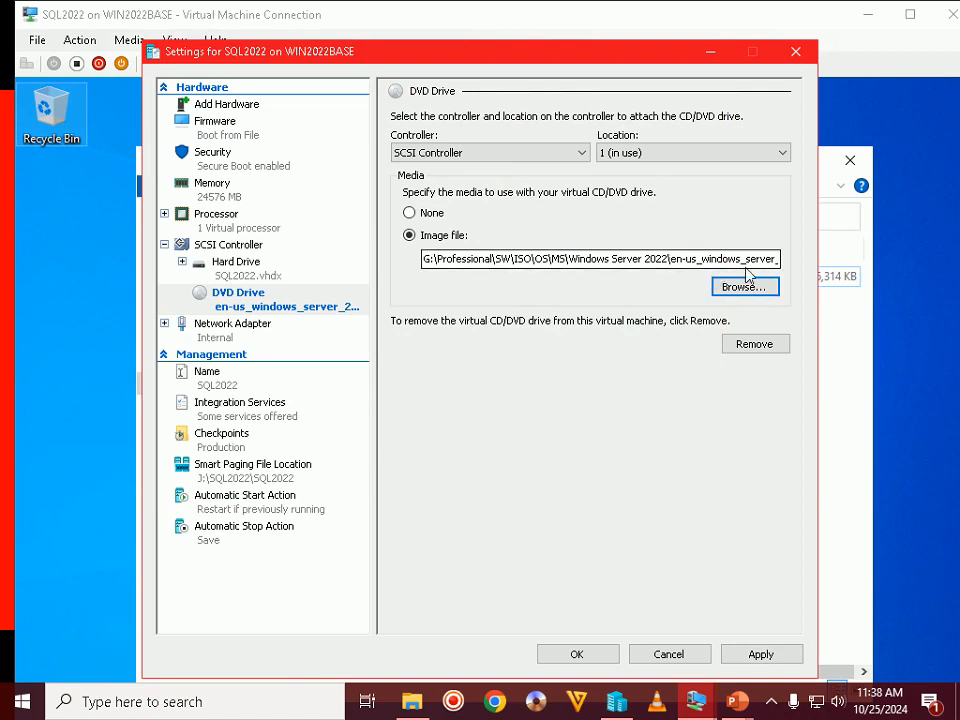
click(761, 654)
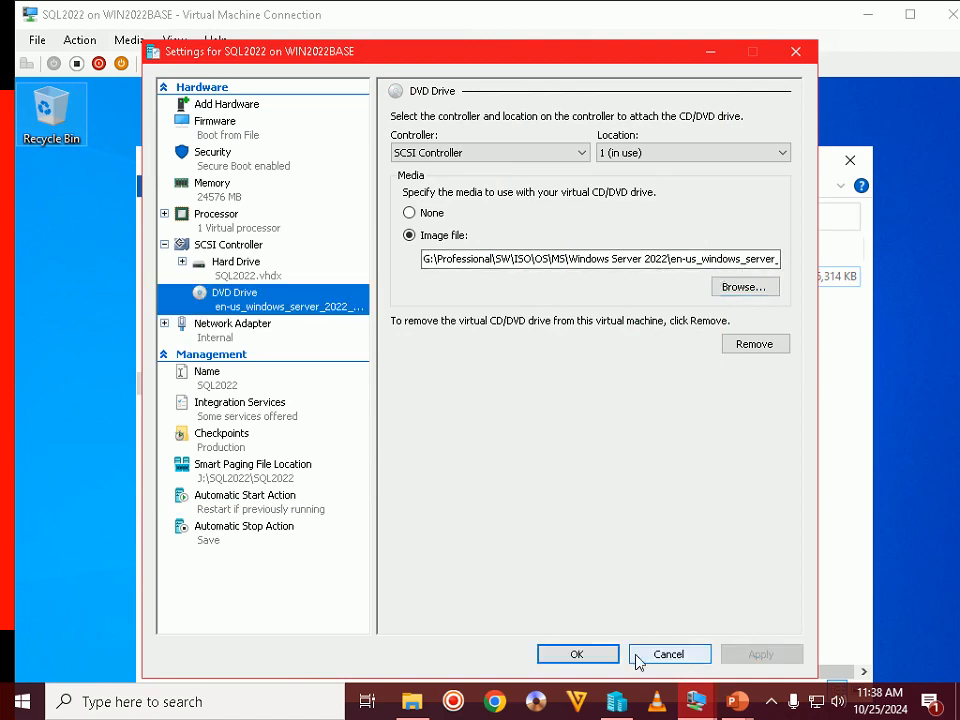
click(580, 655)
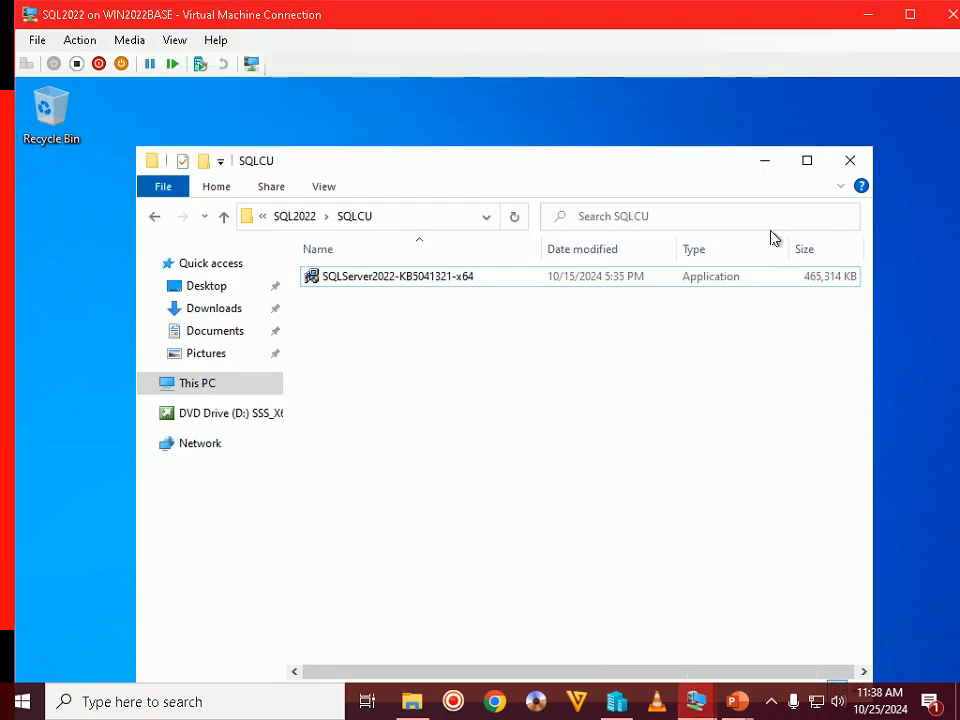
- Close the SQLCU folder window, switch to the PowerPoint slide show and advance it to Step 26
click(853, 170)
click(737, 701)
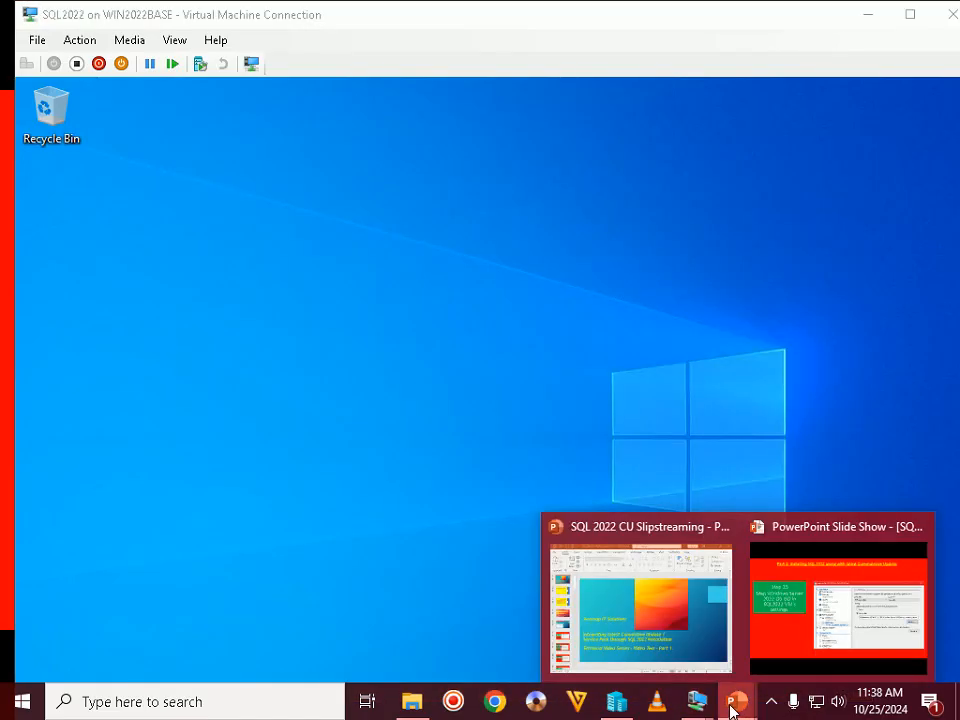
click(801, 631)
key(Right)
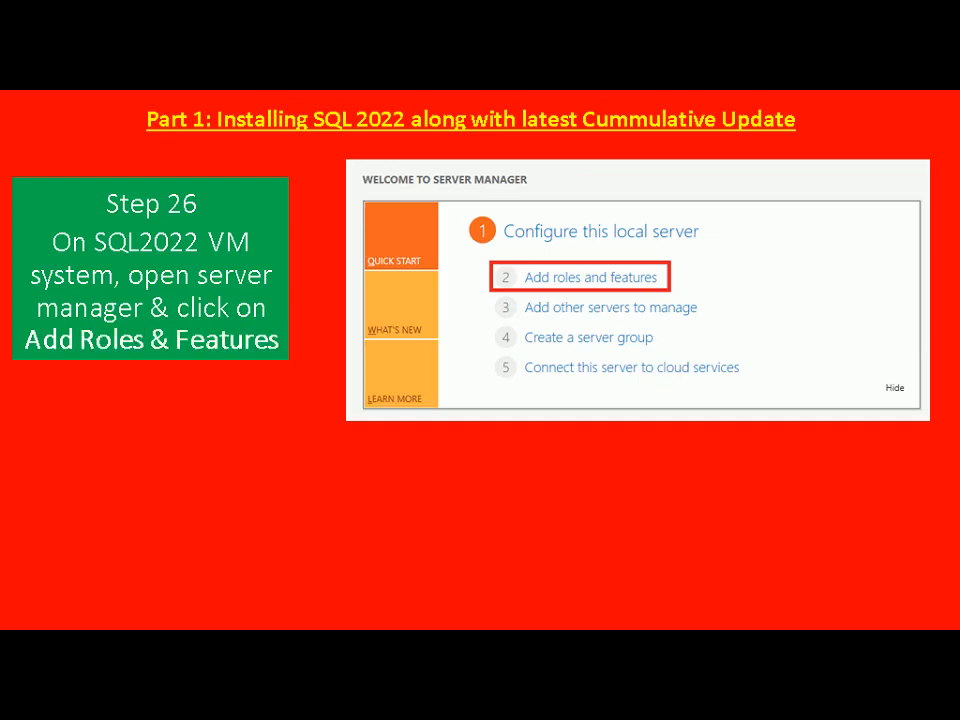
- Return to the SQL2022 virtual machine in full screen, launch Server Manager with the servermanager command and start the Add Roles and Features Wizard
key(alt+Tab)
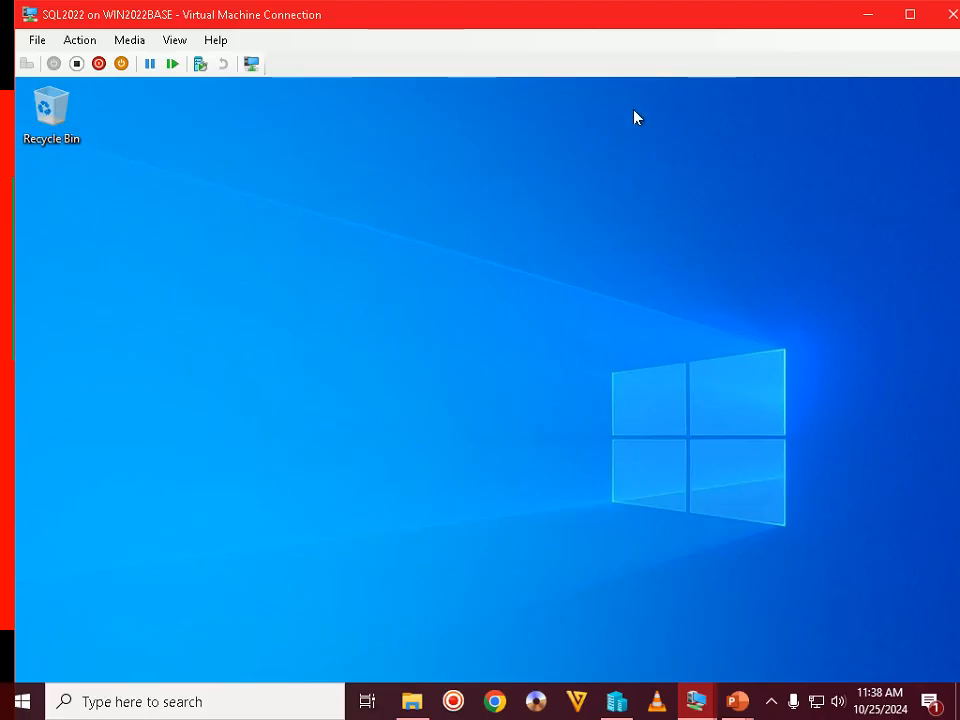
double_click(630, 20)
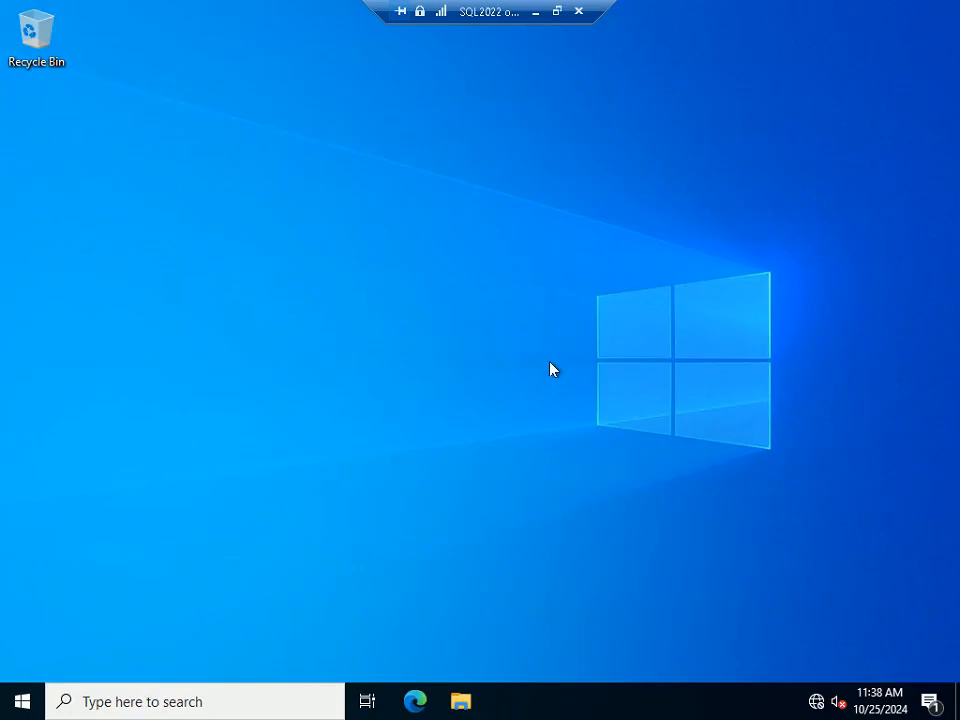
key(super+r)
text(server)
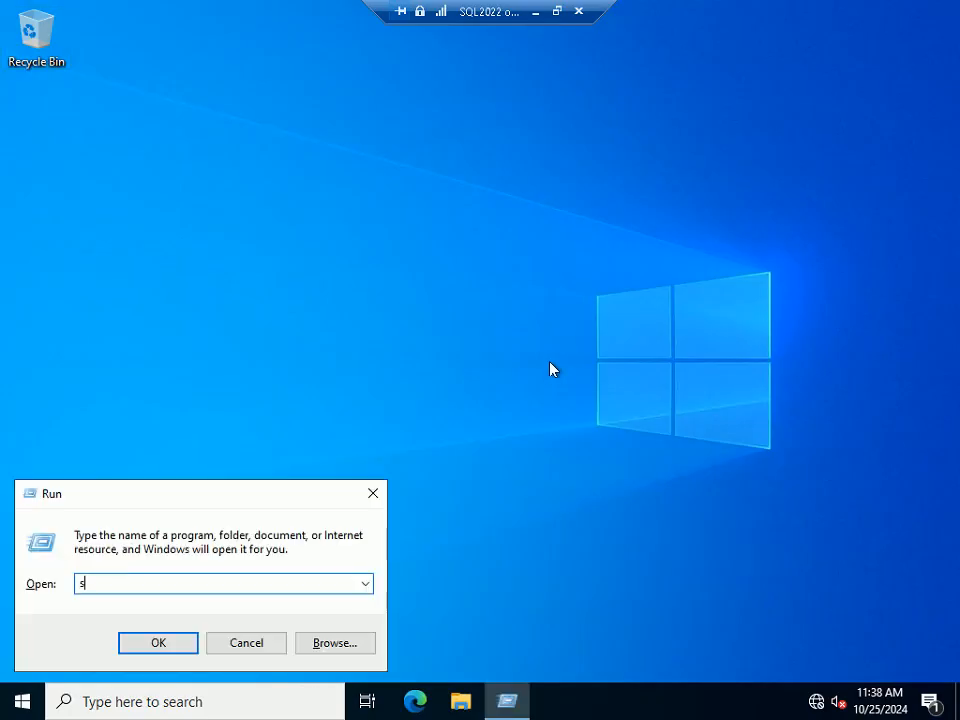
text(manager)
key(Return)
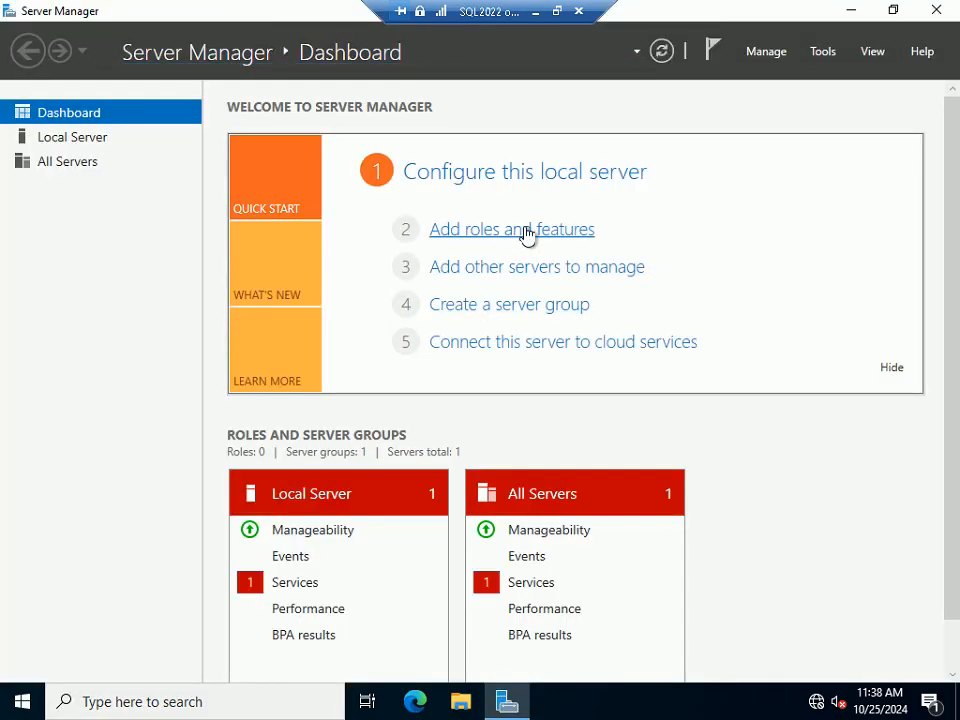
click(527, 231)
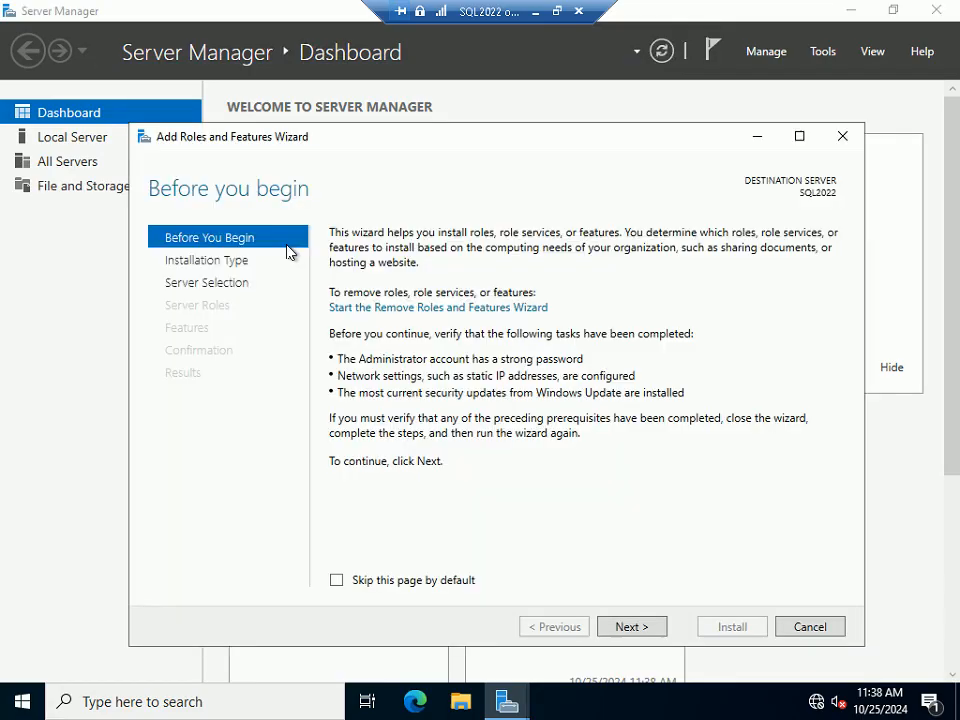
- Take the virtual machine out of full screen, switch to the PowerPoint slide show and advance it to Step 27
click(556, 11)
click(737, 701)
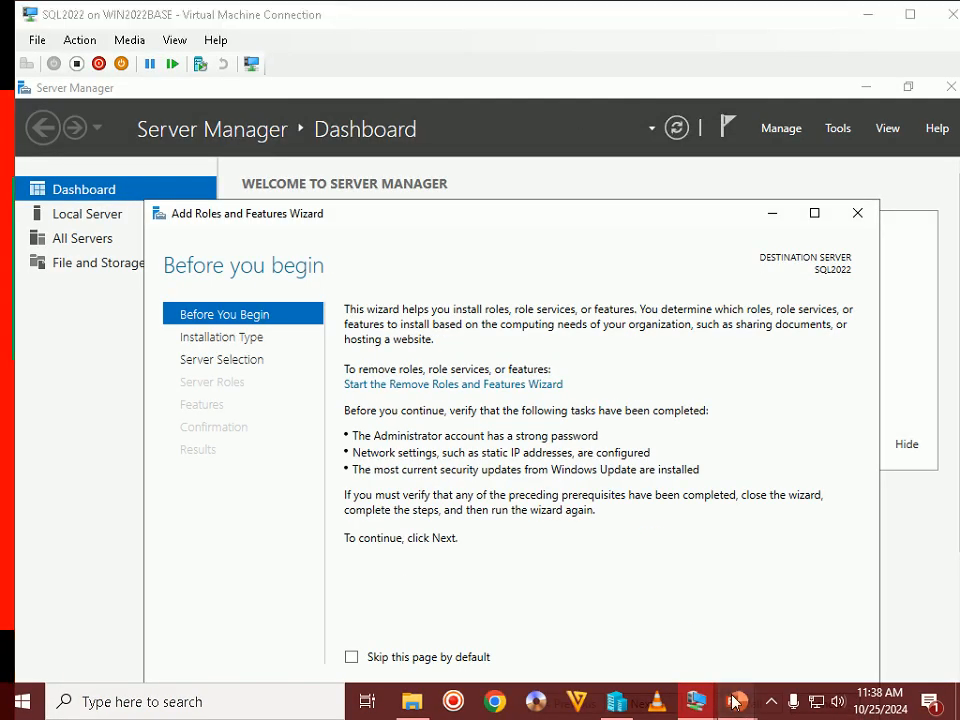
click(791, 606)
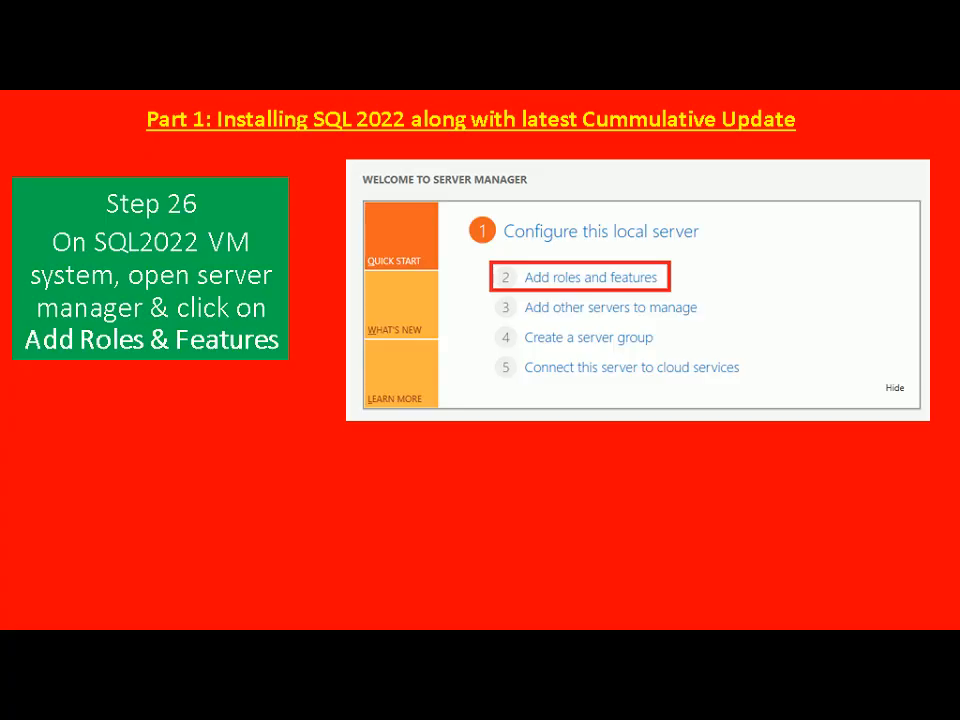
key(Right)
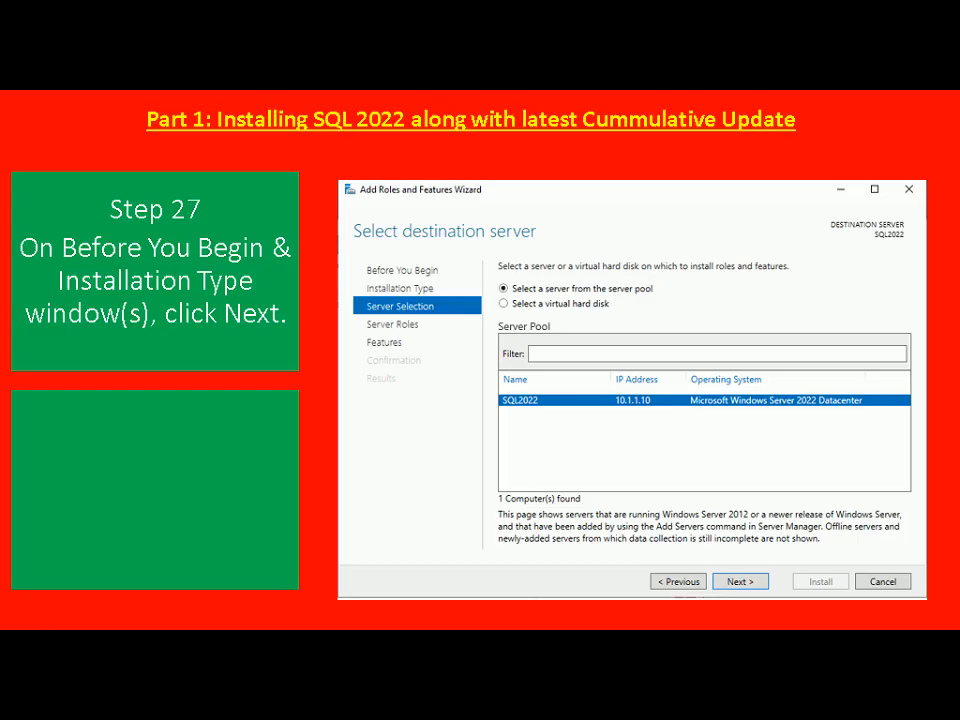
- Return to the SQL2022 virtual machine and advance the Add Roles and Features Wizard to the Server Selection page
key(alt+Tab)
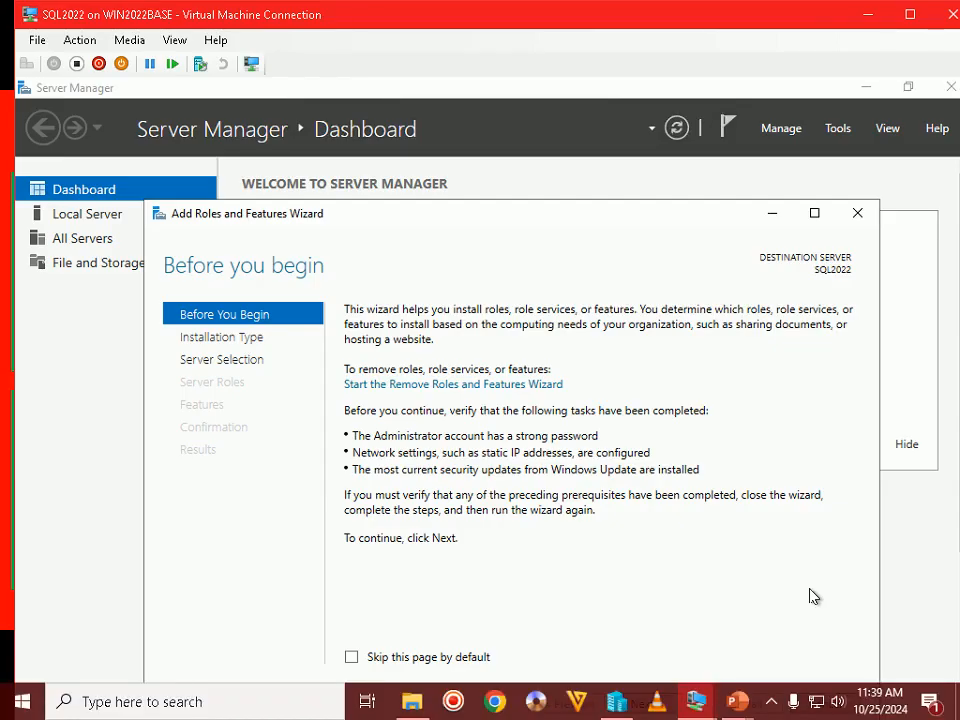
drag(578, 222, 566, 148)
click(636, 625)
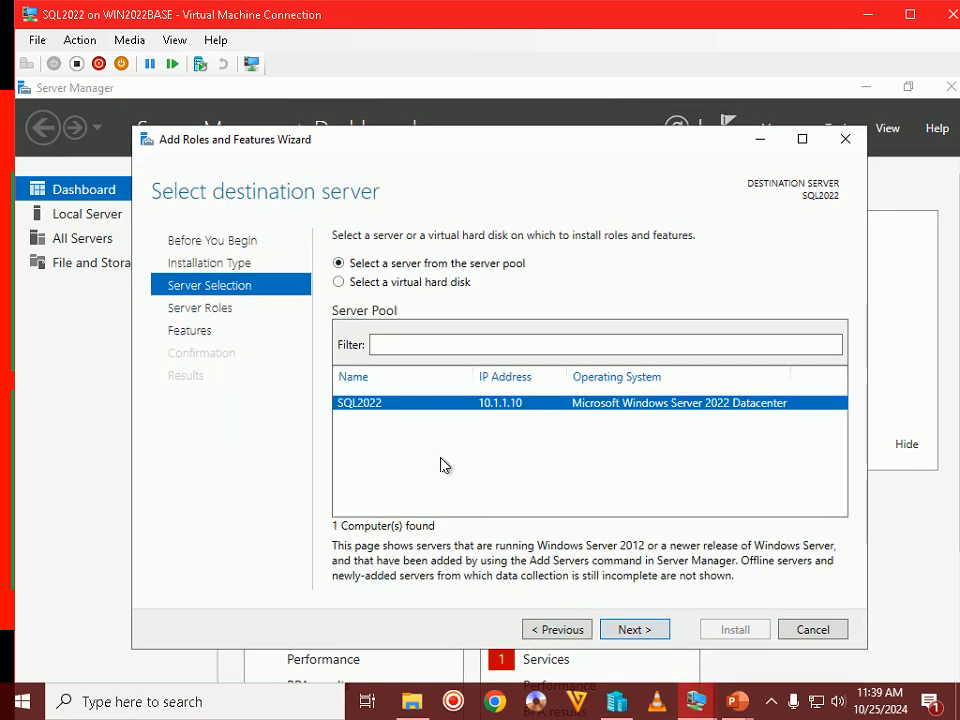
- Consult the PowerPoint slide show, return to the virtual machine and accept SQL2022 as the destination server
mouse_move(733, 706)
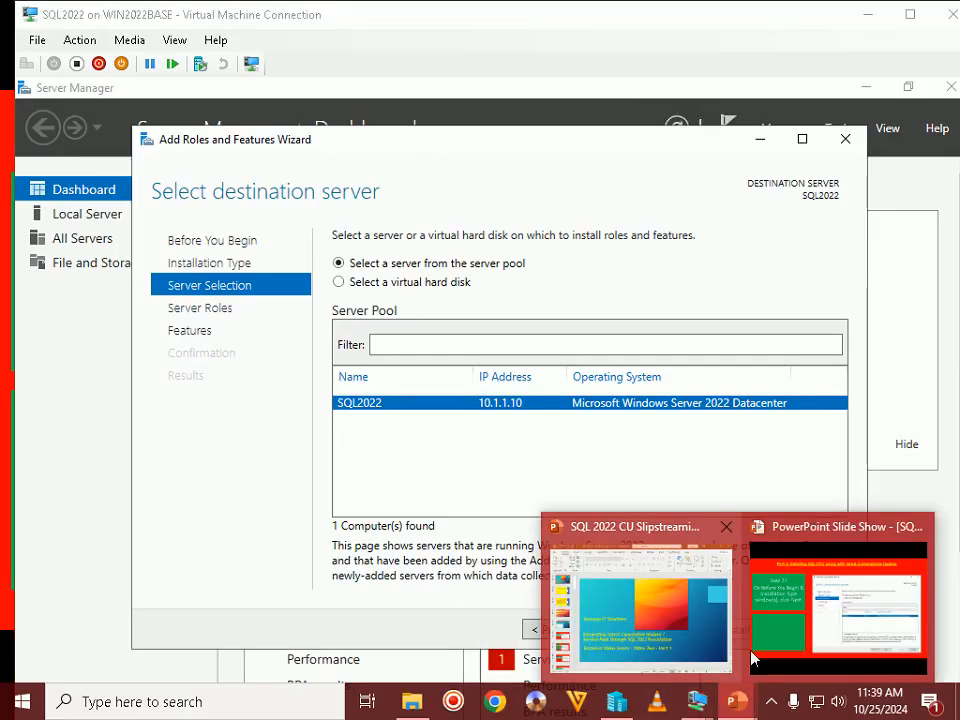
click(850, 585)
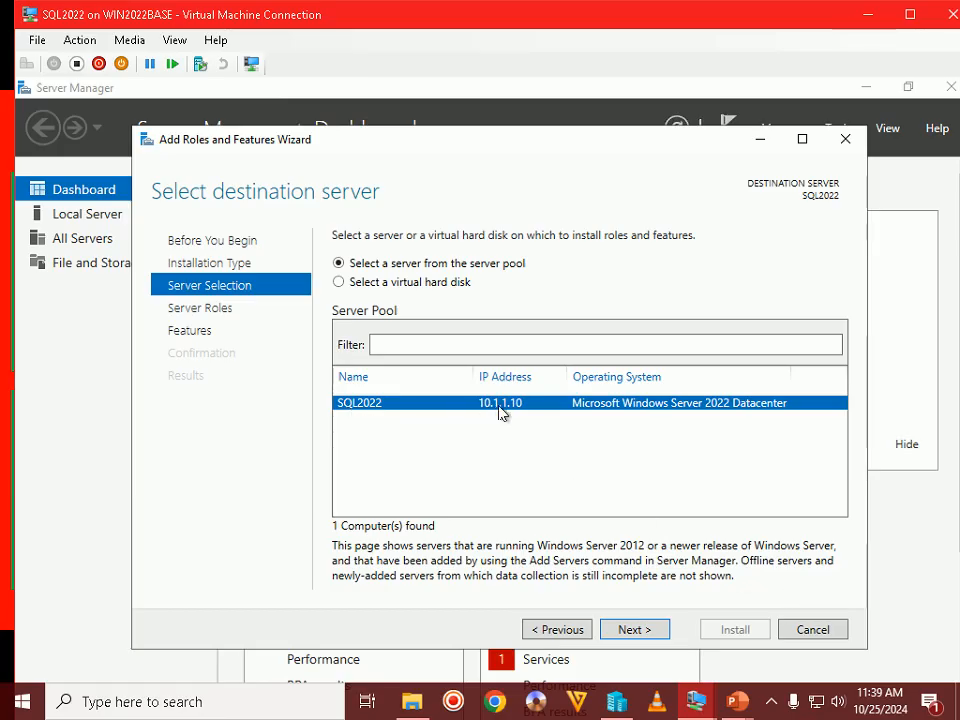
click(619, 628)
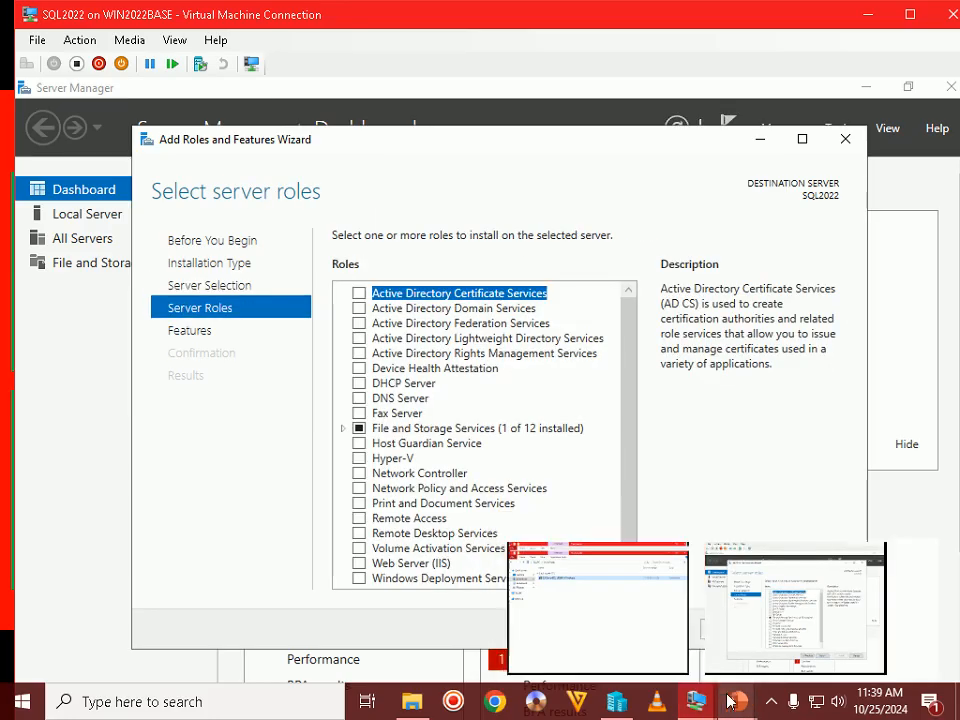
- Advance the PowerPoint slide show to Step 29, return to the virtual machine and continue the wizard without adding any server roles
click(816, 632)
key(Right)
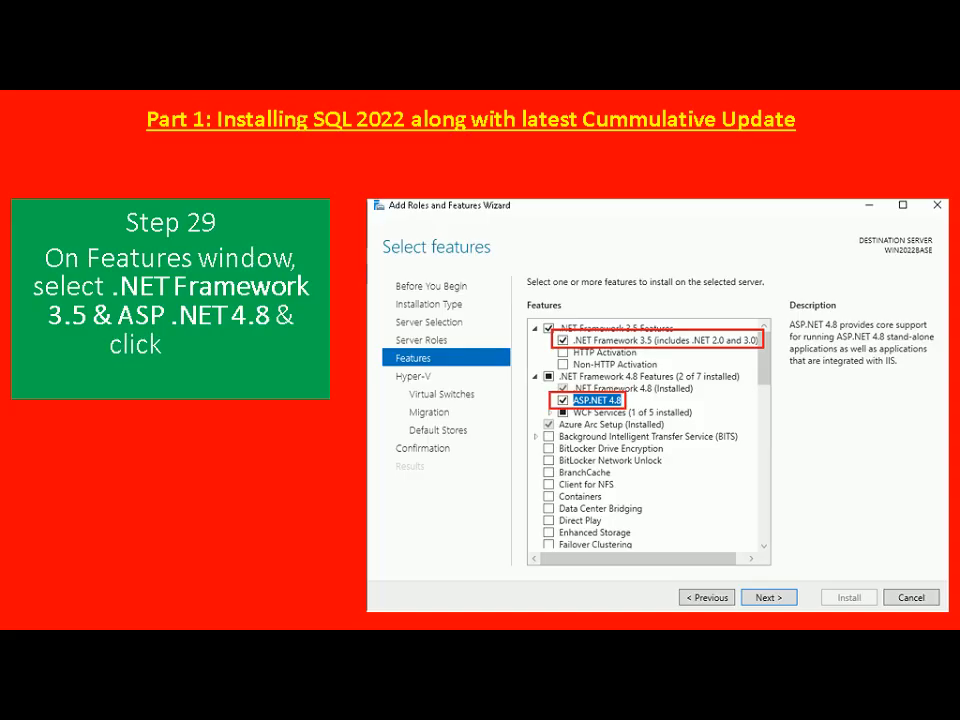
key(alt+Tab)
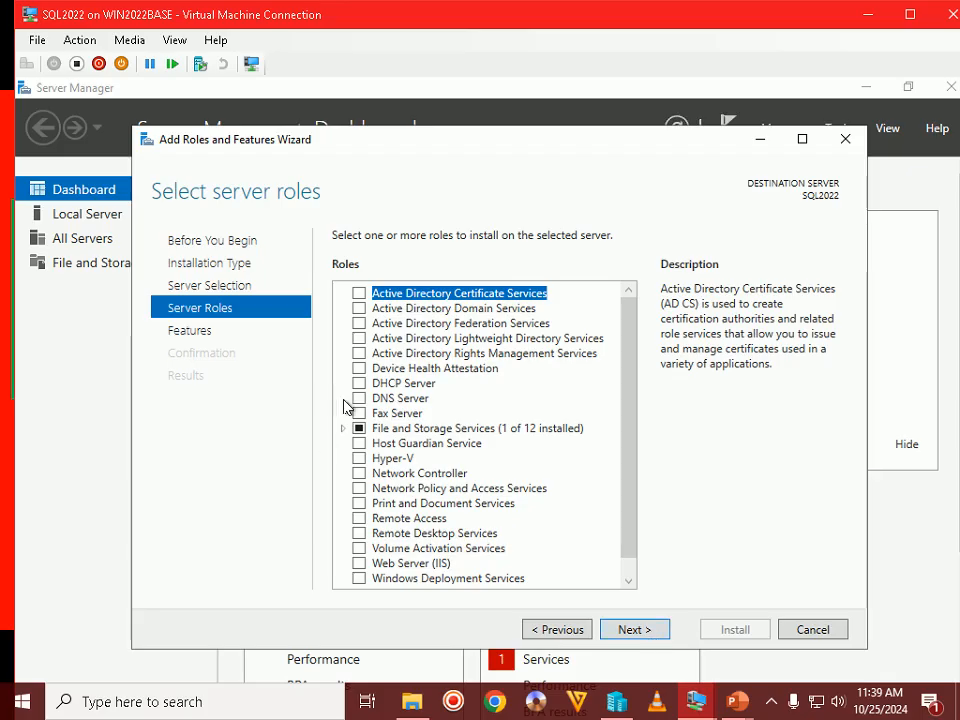
click(637, 630)
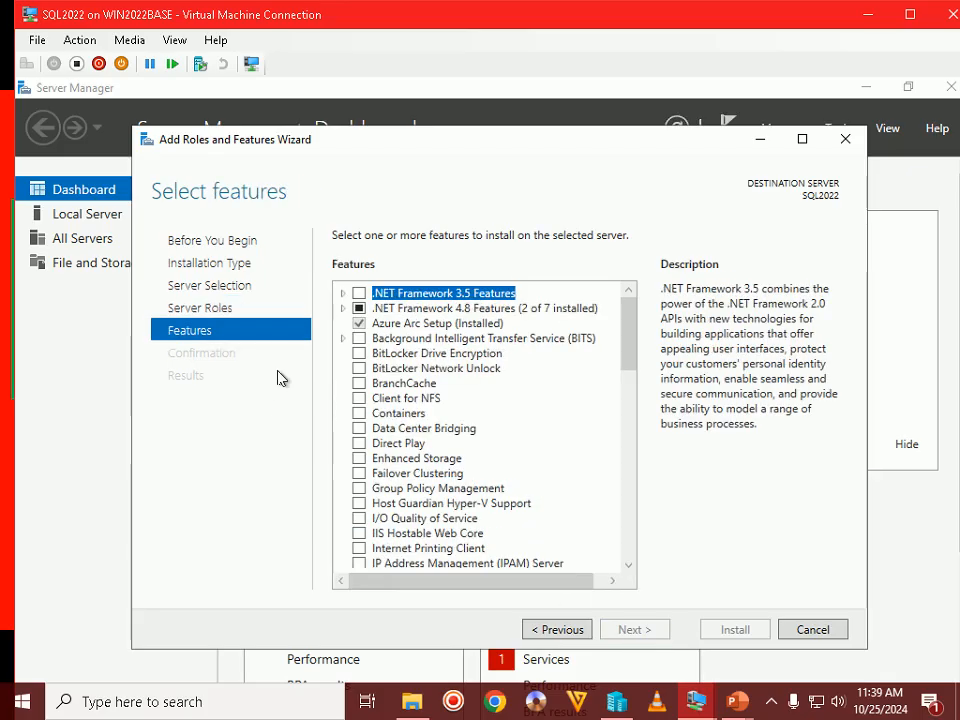
- Select .NET Framework 3.5 Features and ASP.NET 4.8 under .NET Framework 4.8 Features, and continue to the confirmation page
click(359, 293)
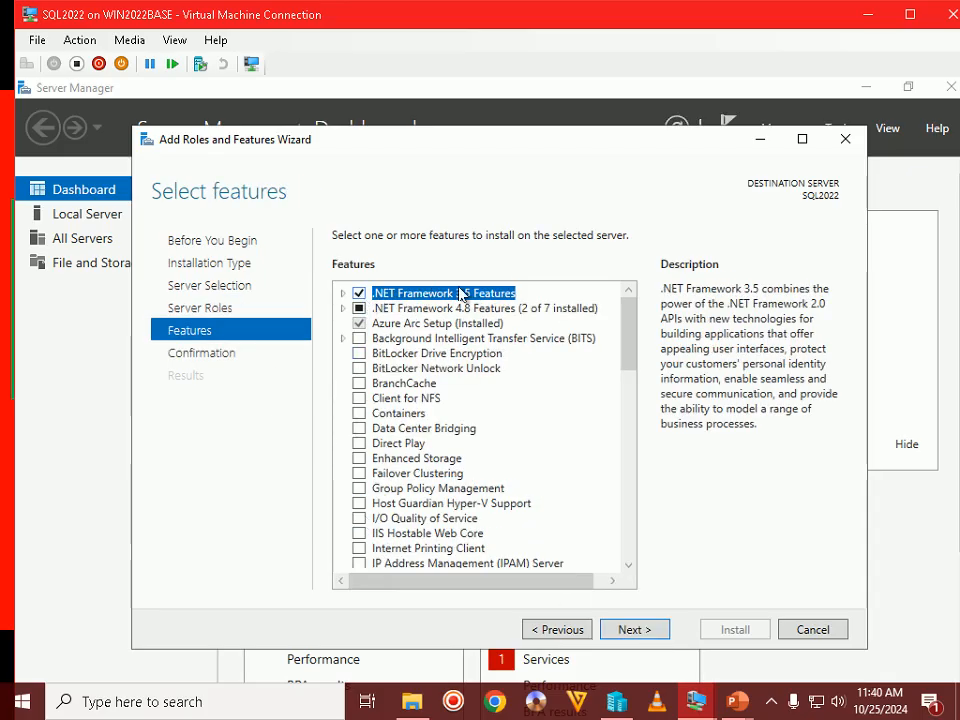
click(342, 308)
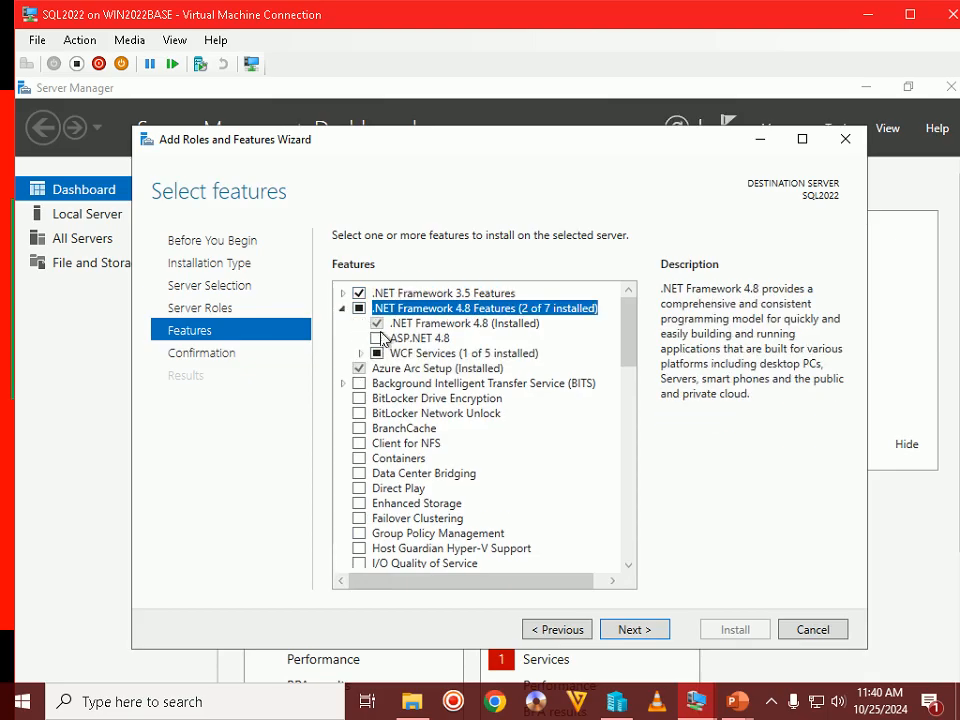
click(410, 342)
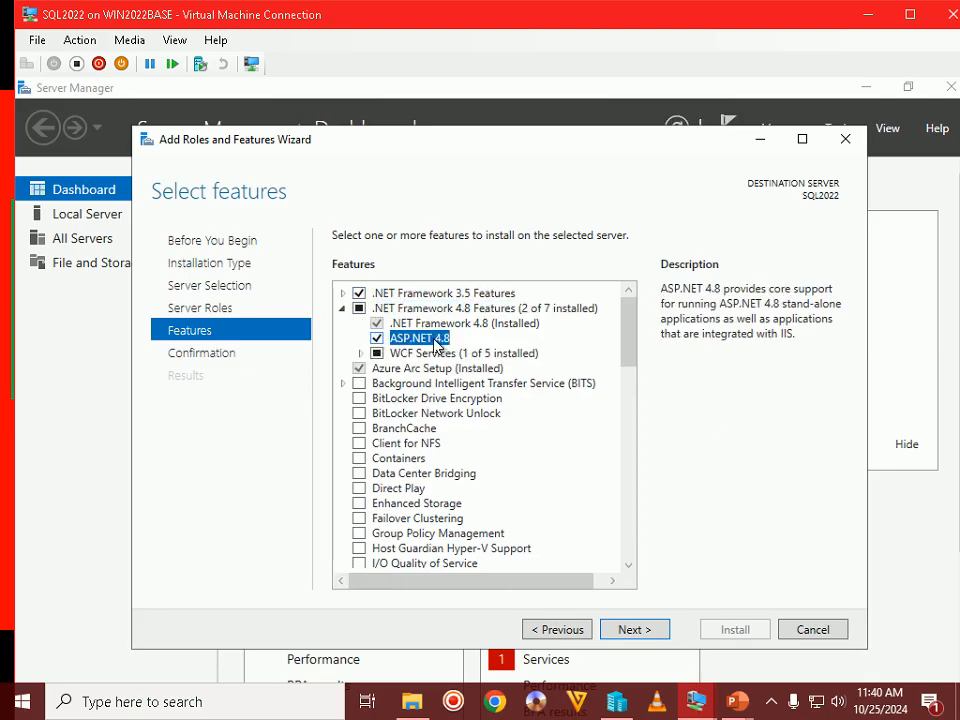
click(632, 630)
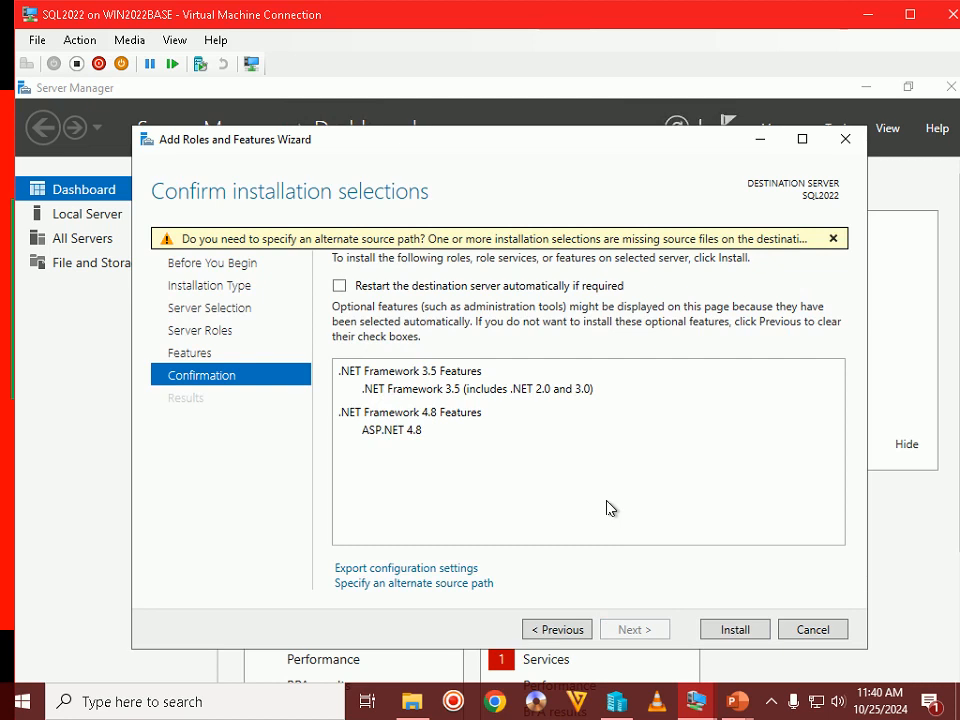
- Switch to the PowerPoint slide show and advance it to Step 30
click(735, 700)
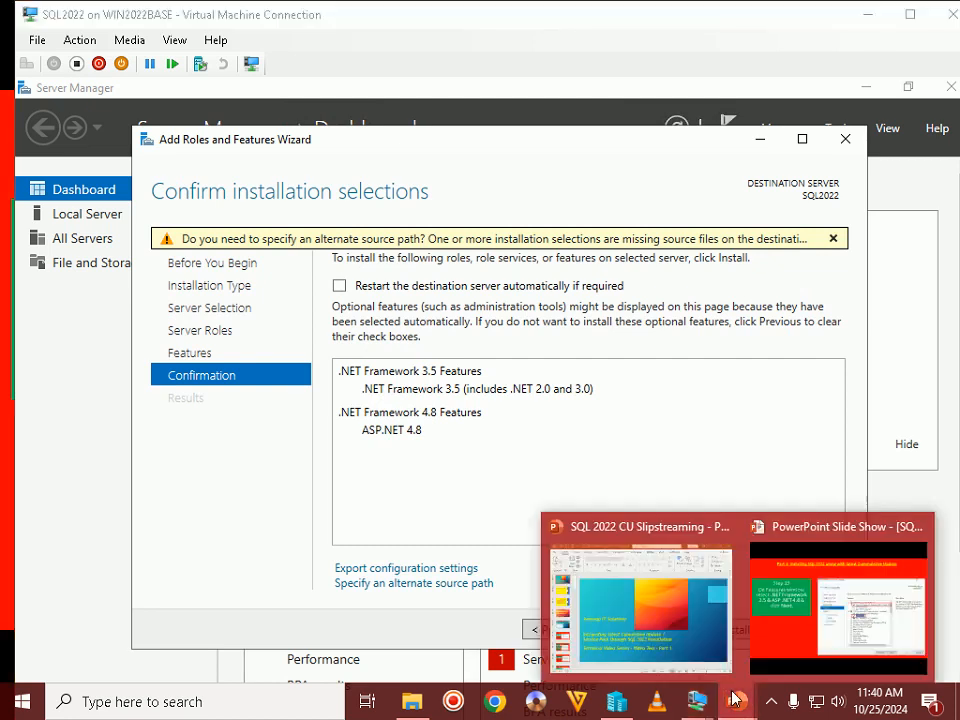
click(782, 602)
key(Right)
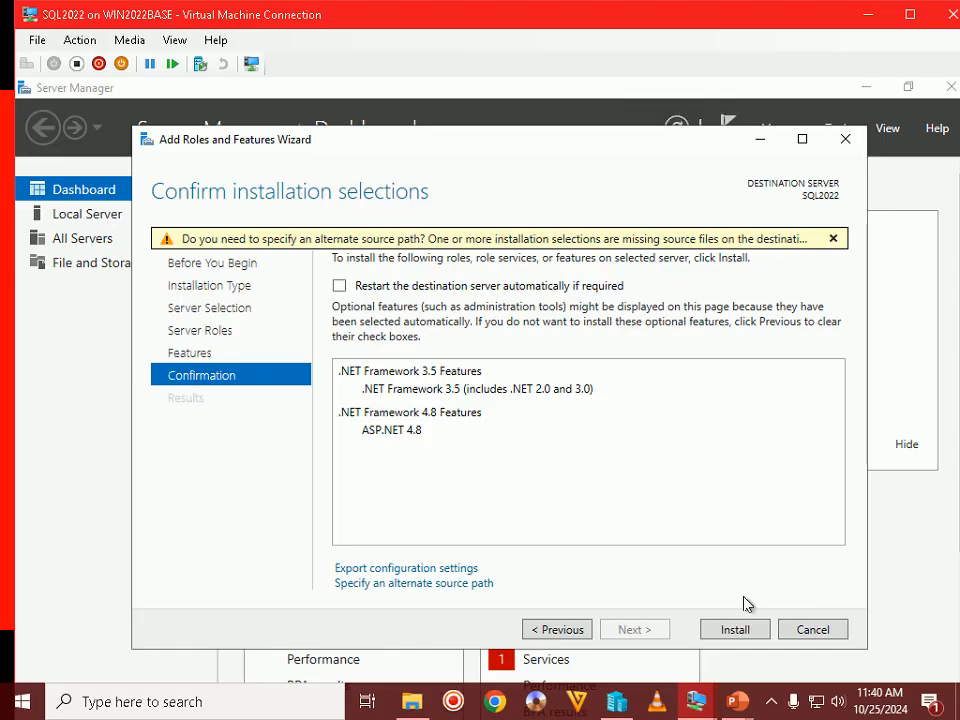
- Open the alternate source path settings for the feature installation and put the virtual machine in full screen
click(437, 584)
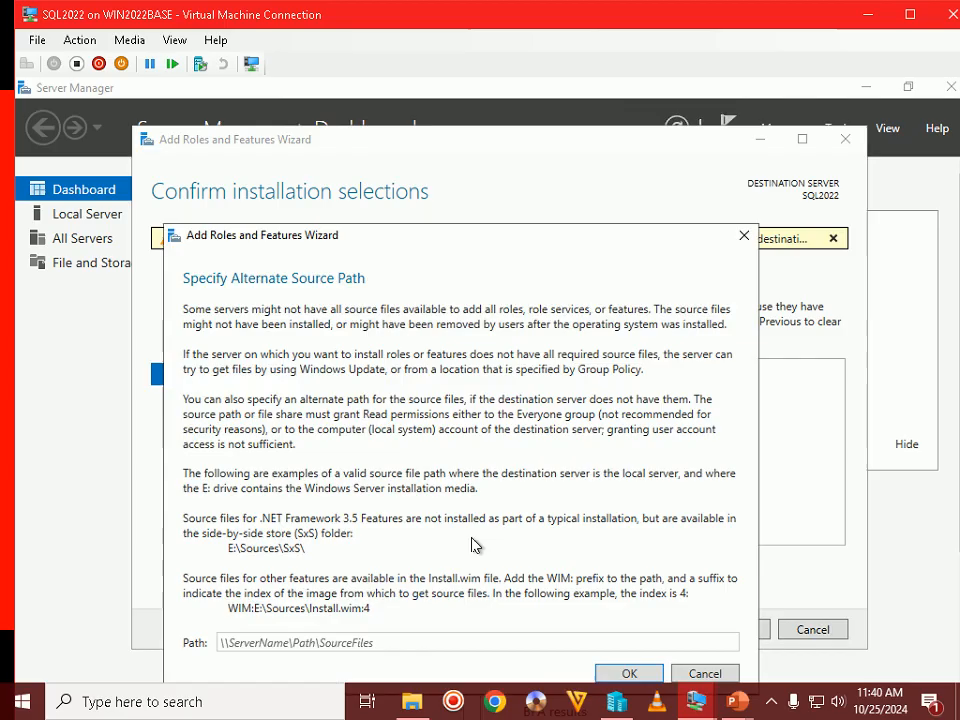
click(303, 640)
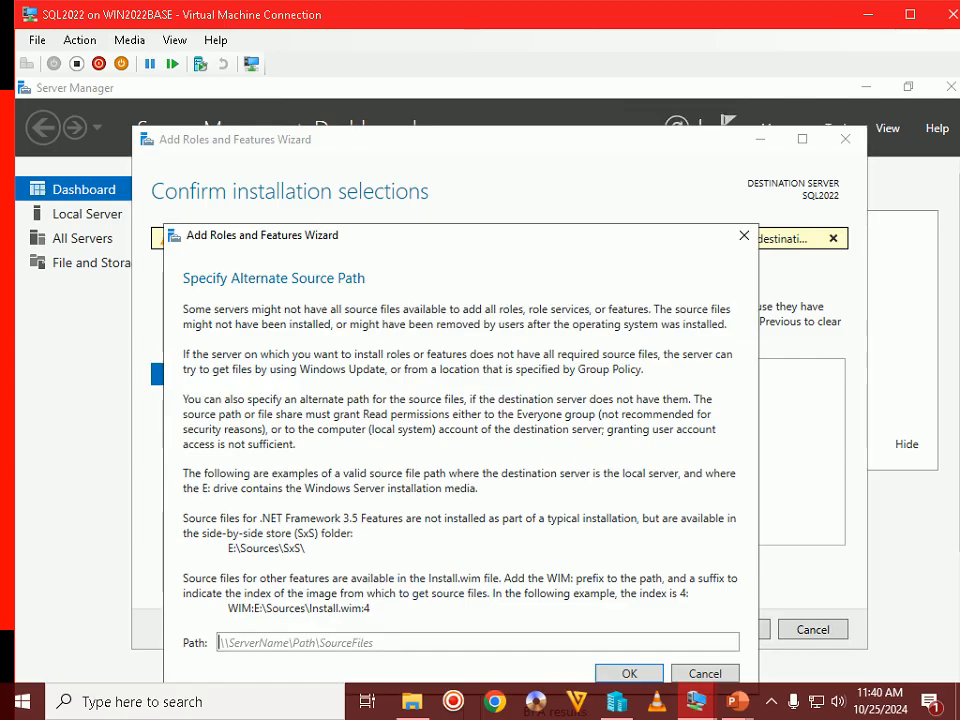
double_click(659, 22)
- Browse the DVD drive to the sources\sxs folder in File Explorer, copy its path and close the folder window
click(460, 702)
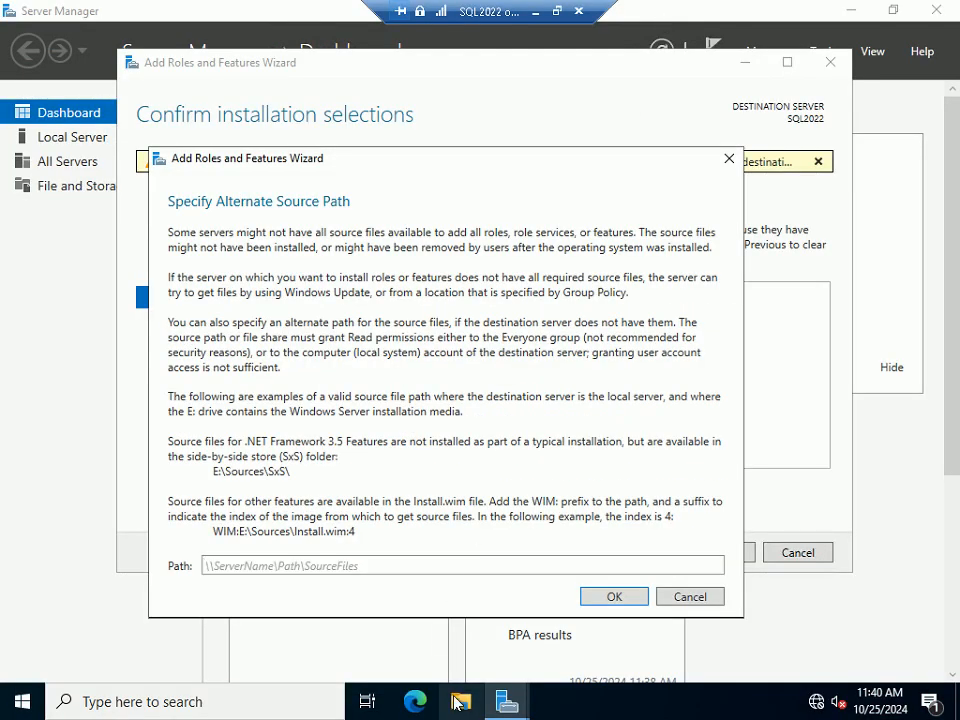
click(208, 338)
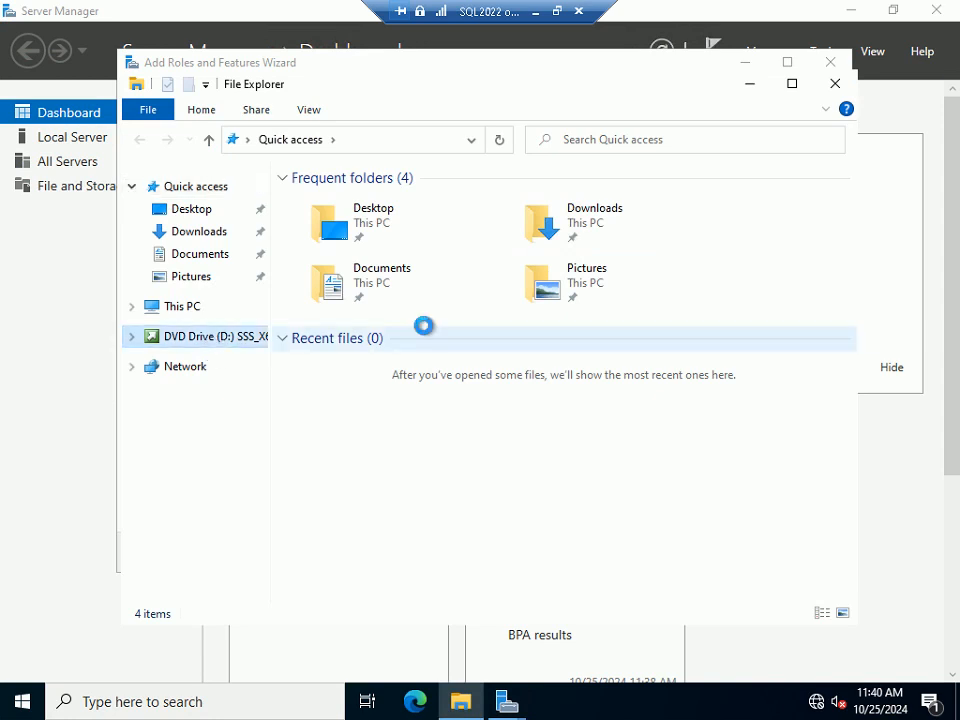
double_click(330, 242)
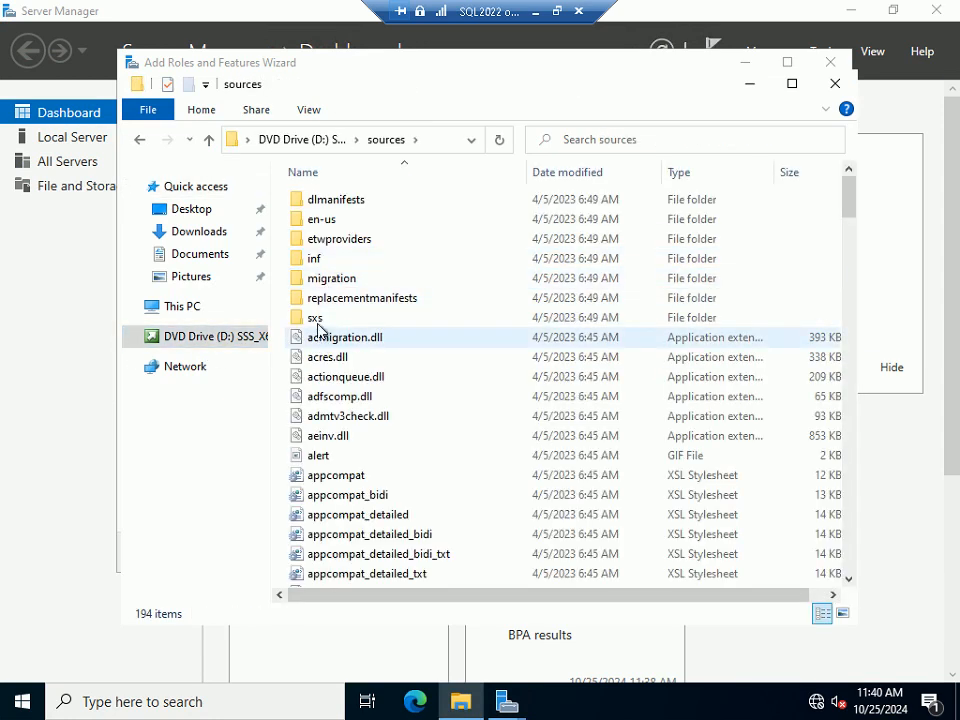
double_click(316, 318)
click(300, 140)
right_click(288, 143)
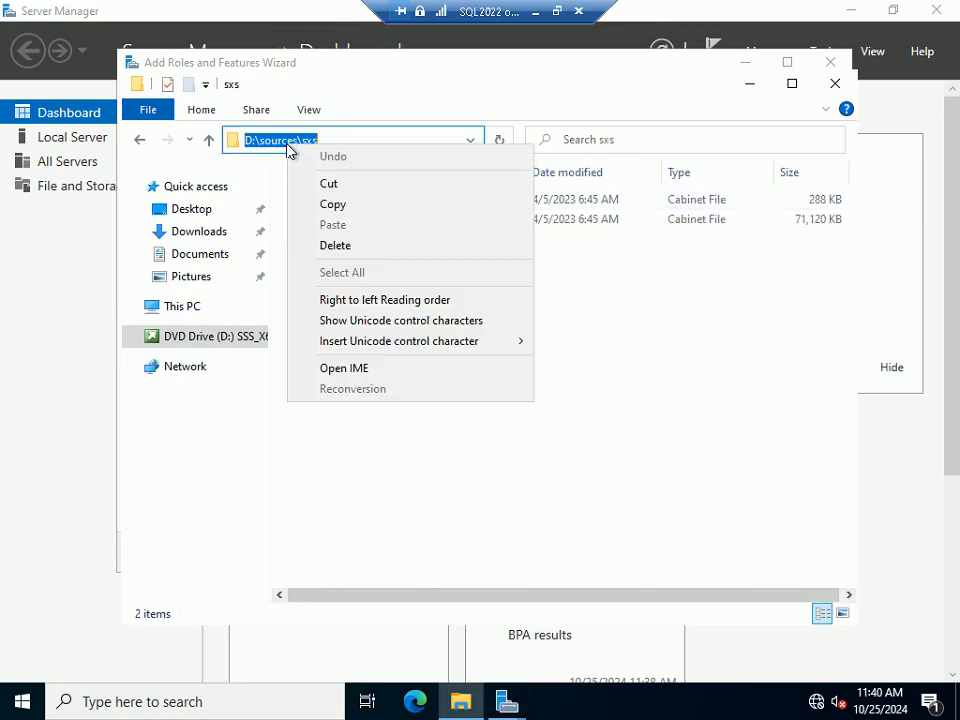
click(330, 205)
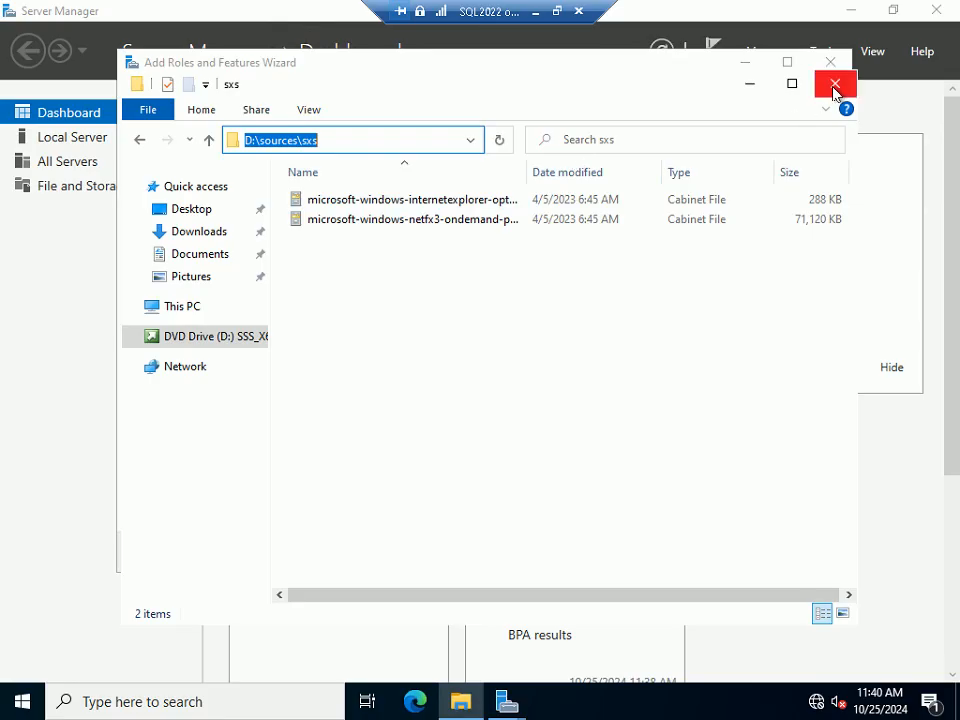
click(835, 85)
- Set the alternate source path to D:\sources\sxs and start installing the selected features
right_click(347, 568)
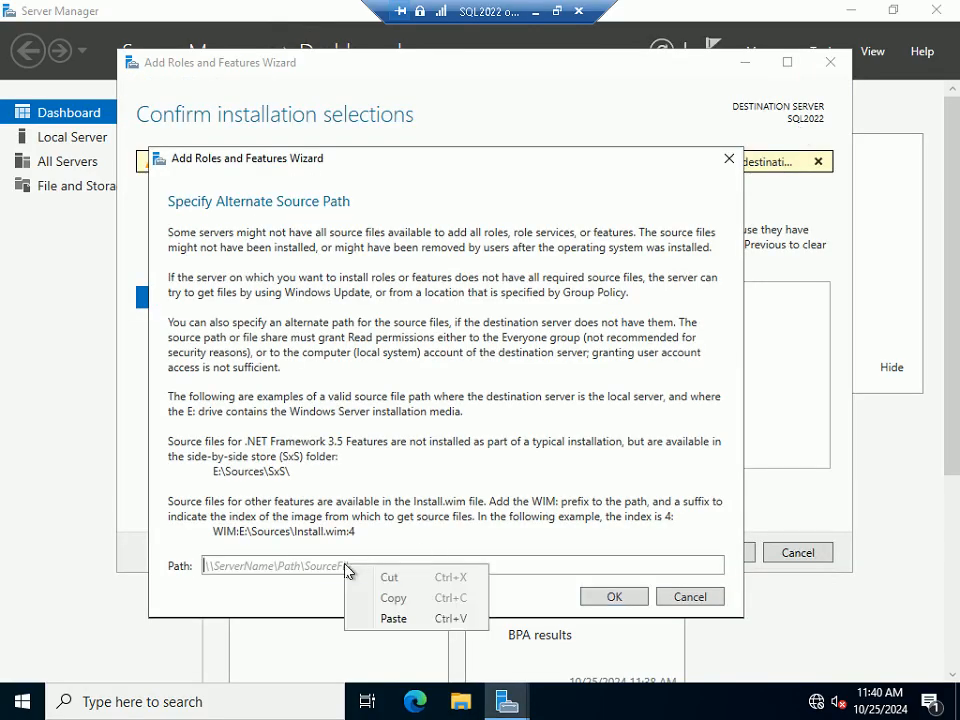
click(393, 622)
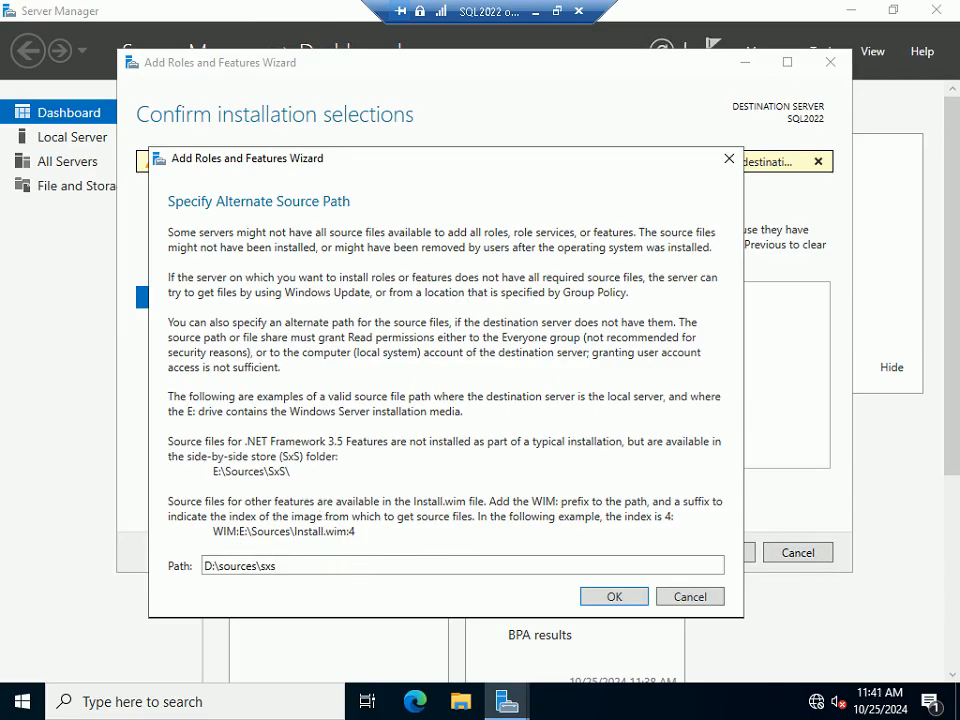
drag(276, 566, 119, 558)
drag(282, 566, 171, 569)
click(631, 601)
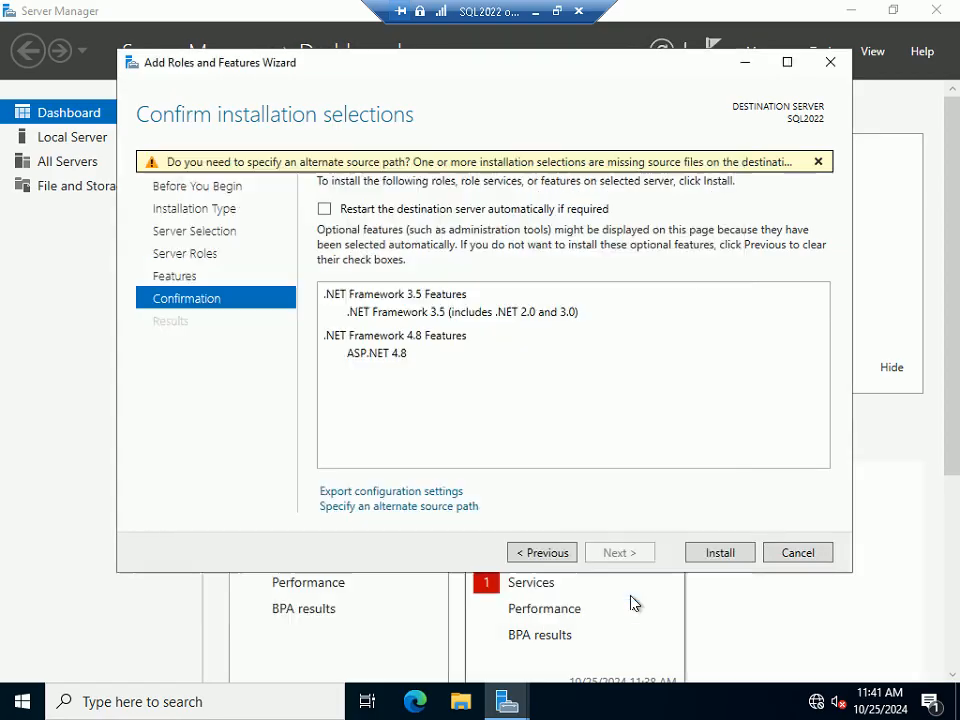
click(740, 554)
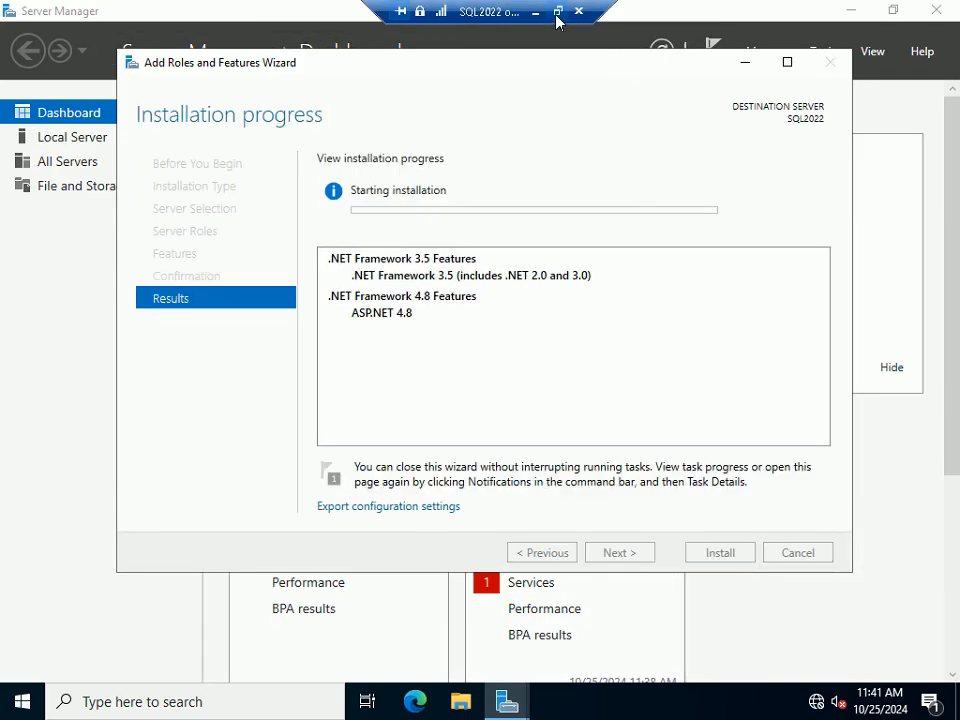
- Take the virtual machine out of full screen, switch to the PowerPoint slide show and advance it to Step 32
click(558, 13)
mouse_move(736, 700)
click(838, 600)
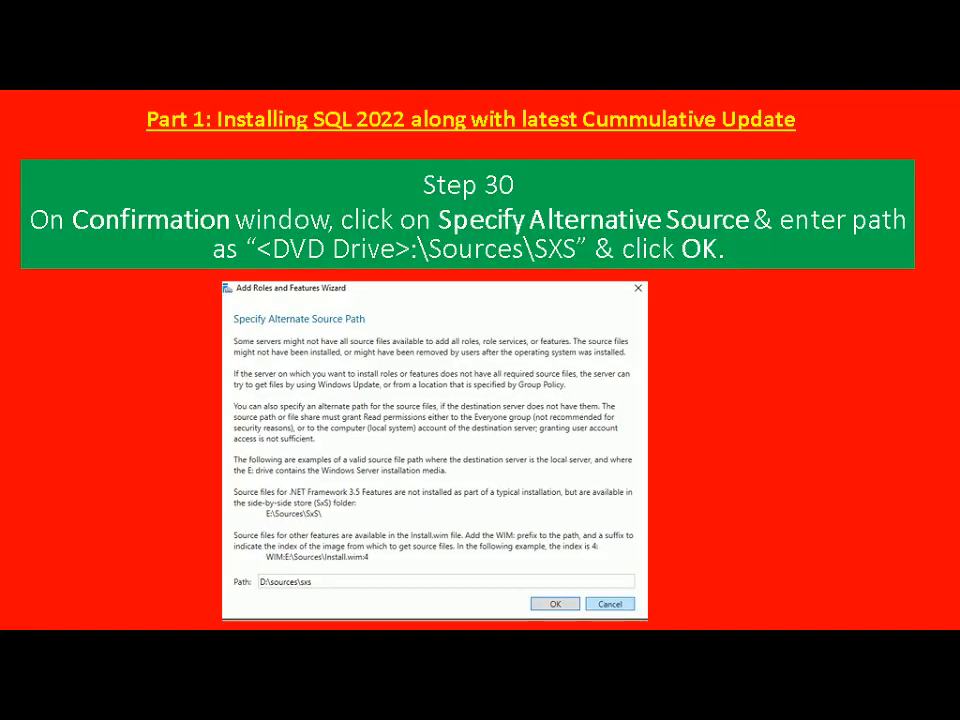
key(Right)
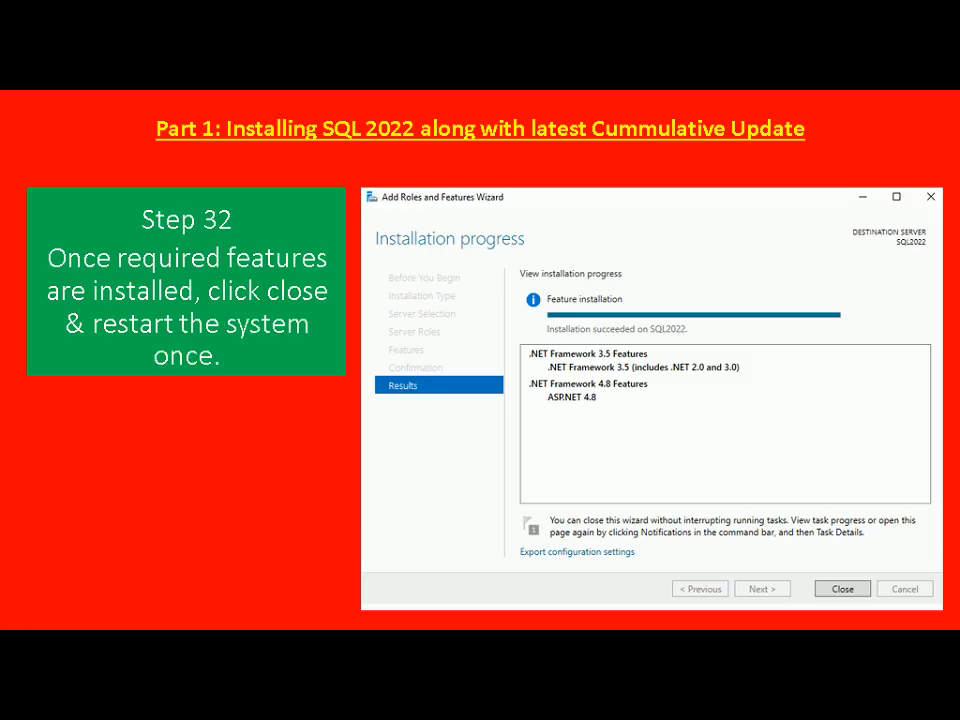
- Return to the SQL2022 virtual machine and check the progress of the feature installation
key(alt+Tab)
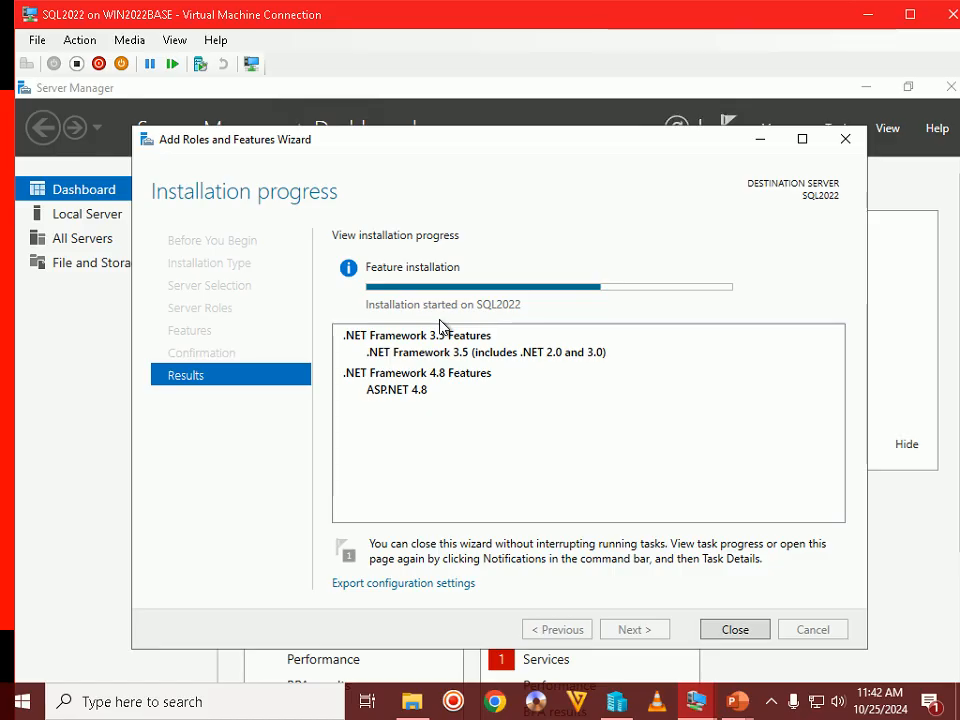
click(775, 703)
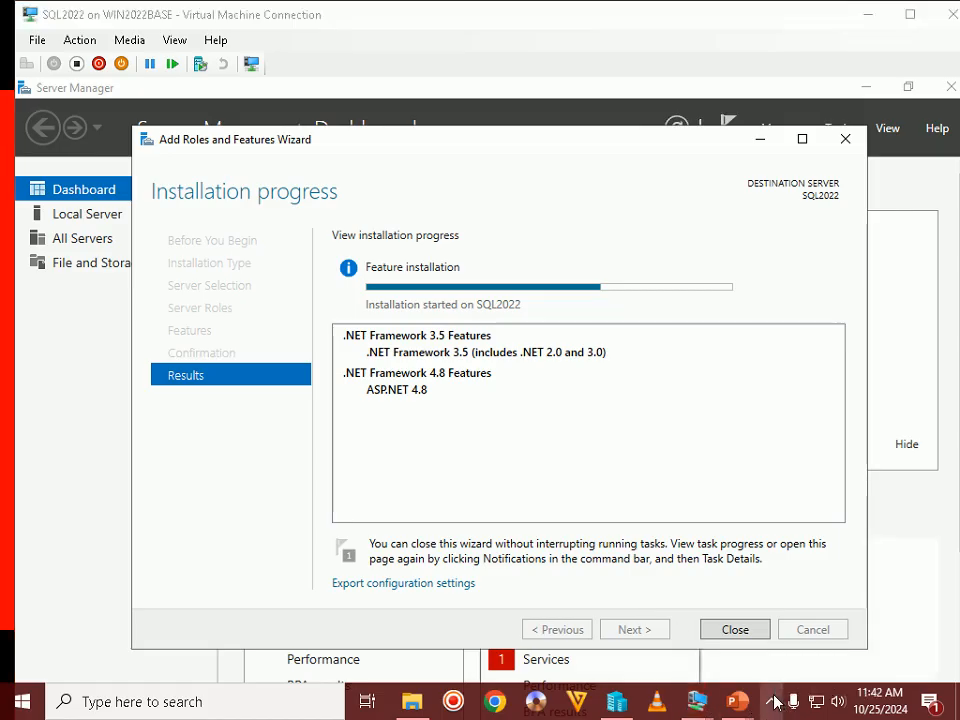
click(772, 702)
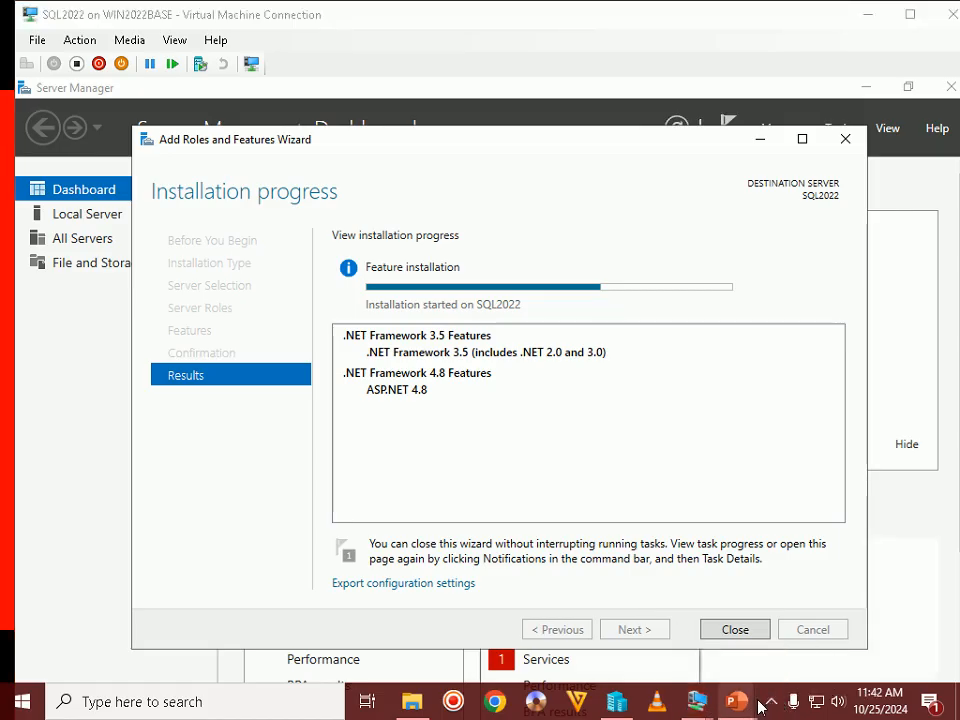
mouse_move(760, 708)
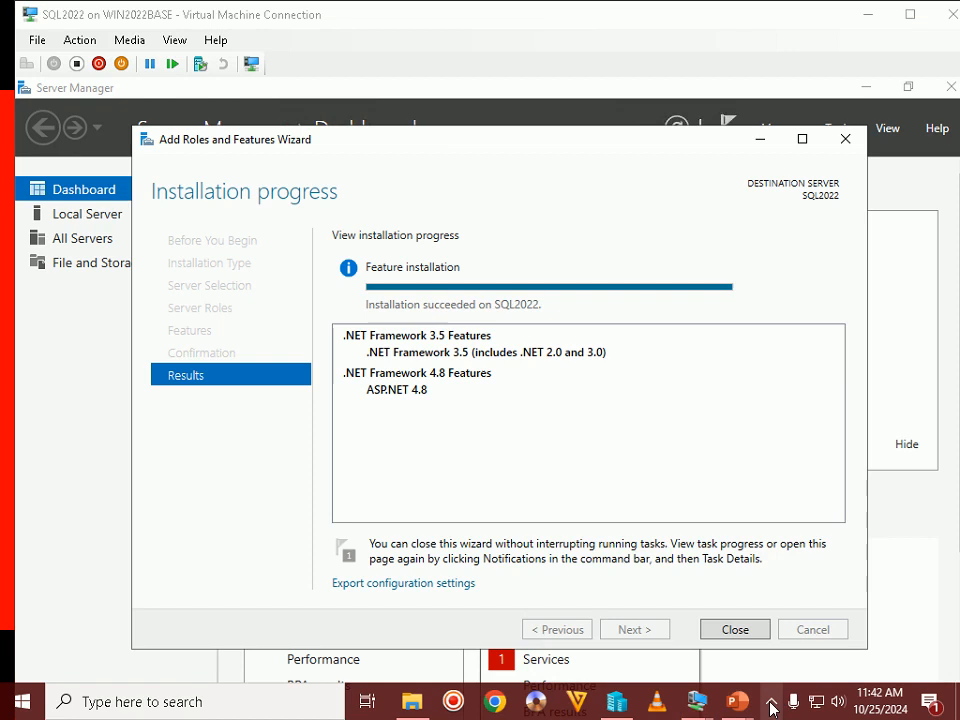
click(771, 703)
click(590, 498)
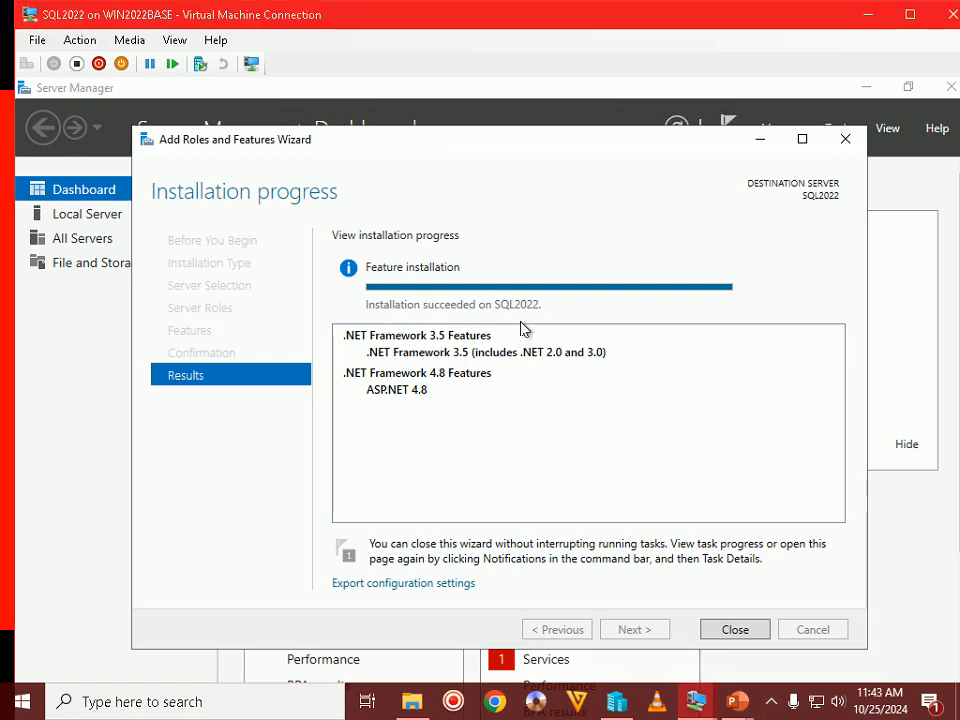
- Close the Add Roles and Features Wizard and Server Manager
click(754, 634)
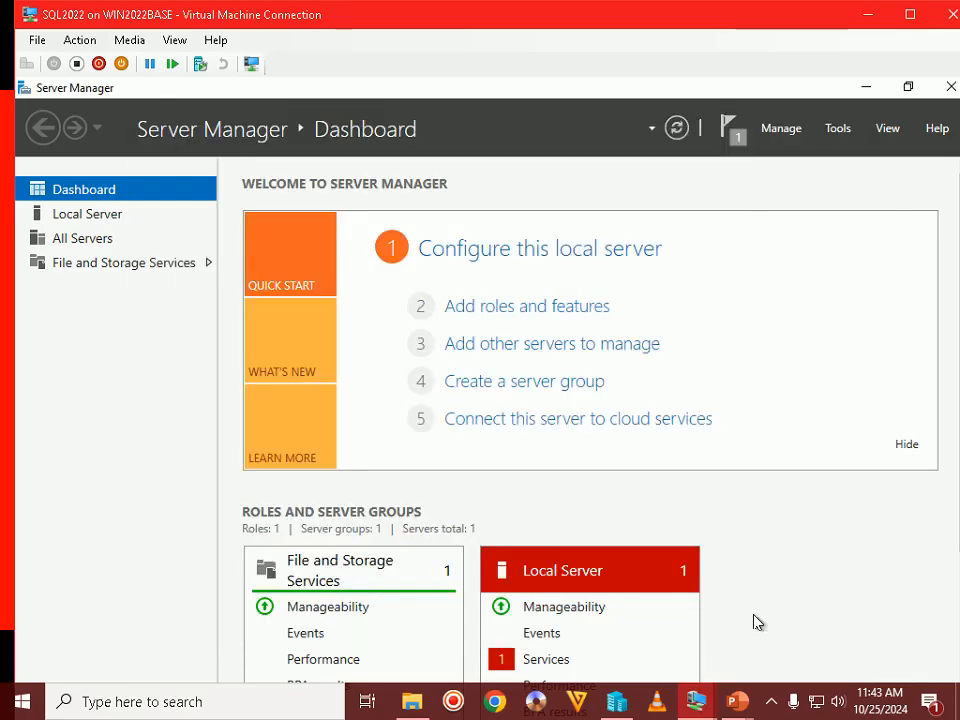
click(951, 87)
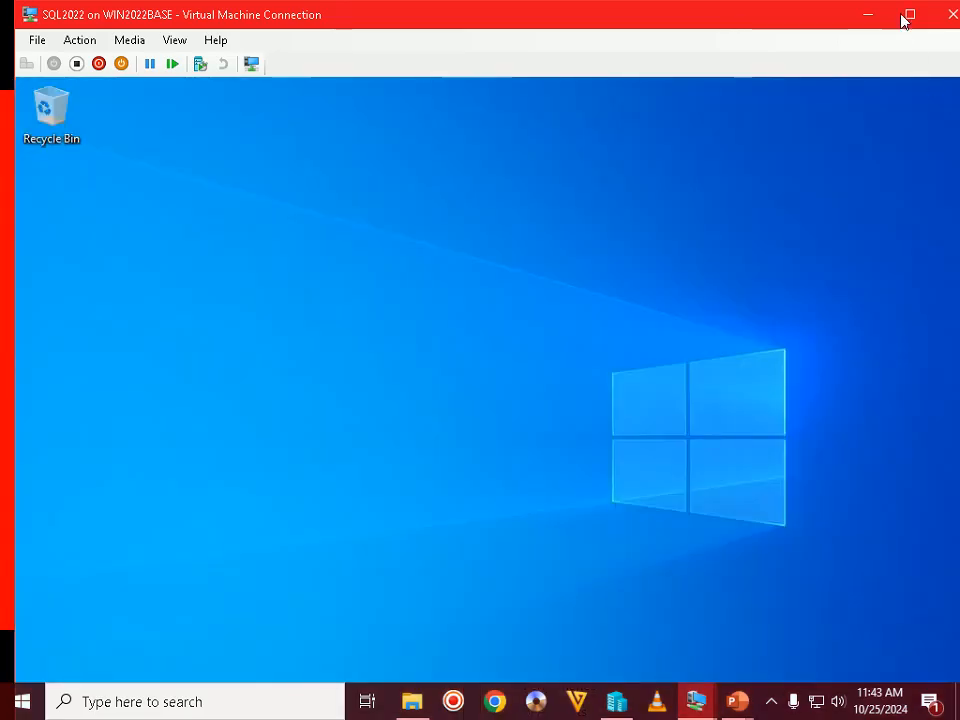
- Return the SQL2022 virtual machine to full screen and restart its Windows Server
click(907, 15)
right_click(12, 710)
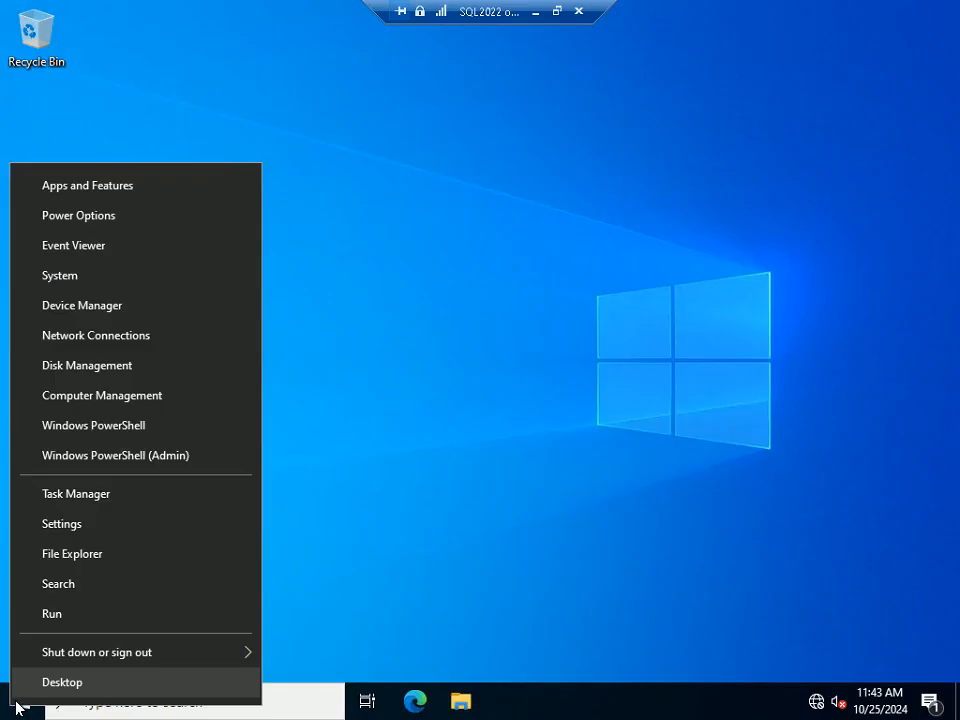
mouse_move(137, 652)
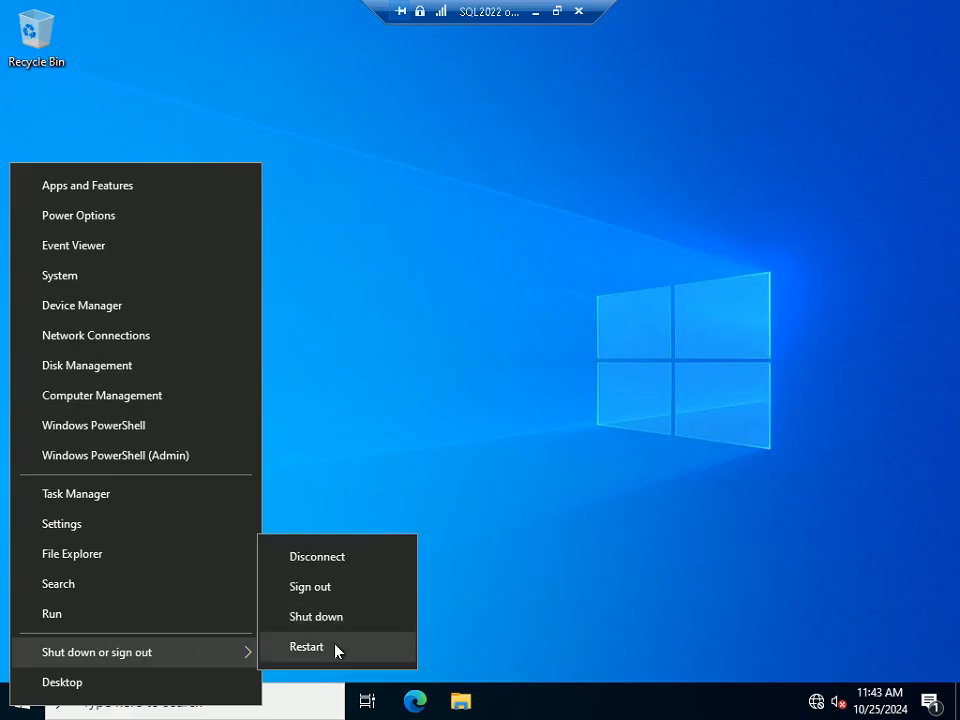
click(336, 647)
click(304, 670)
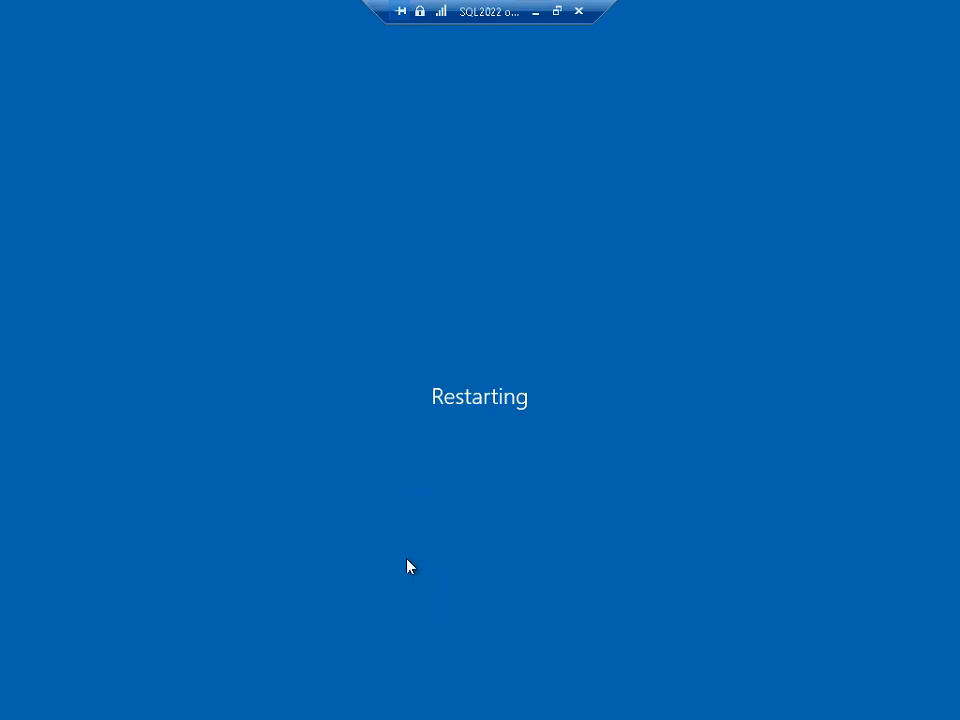
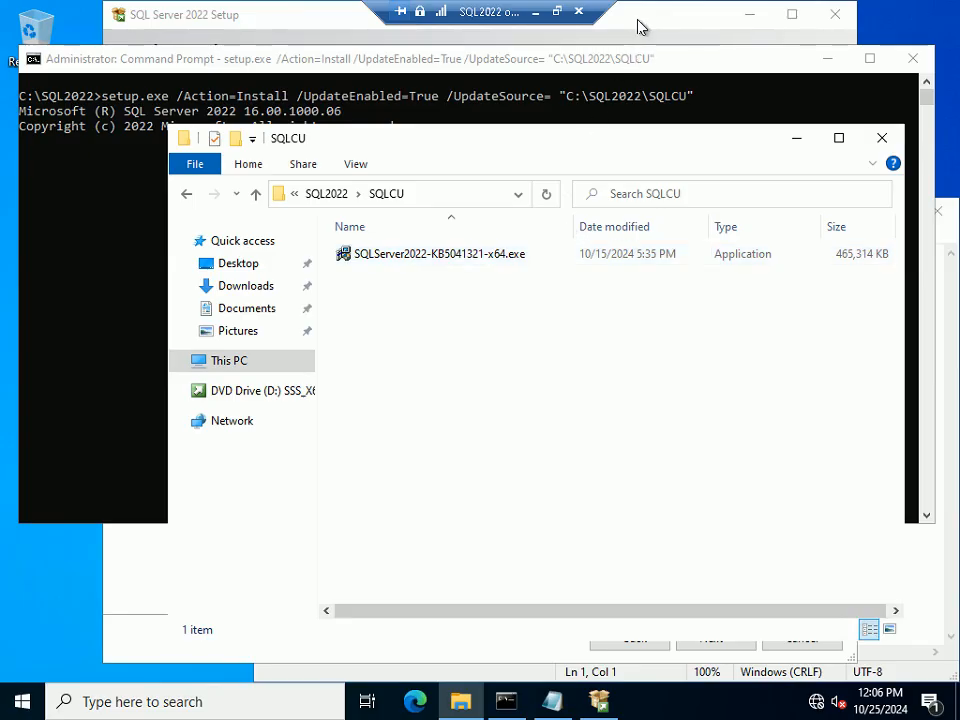
- Compare the Product Updates hotfix with the setup command's update source and the SQLCU folder's installer, and continue setup with the update included
click(644, 24)
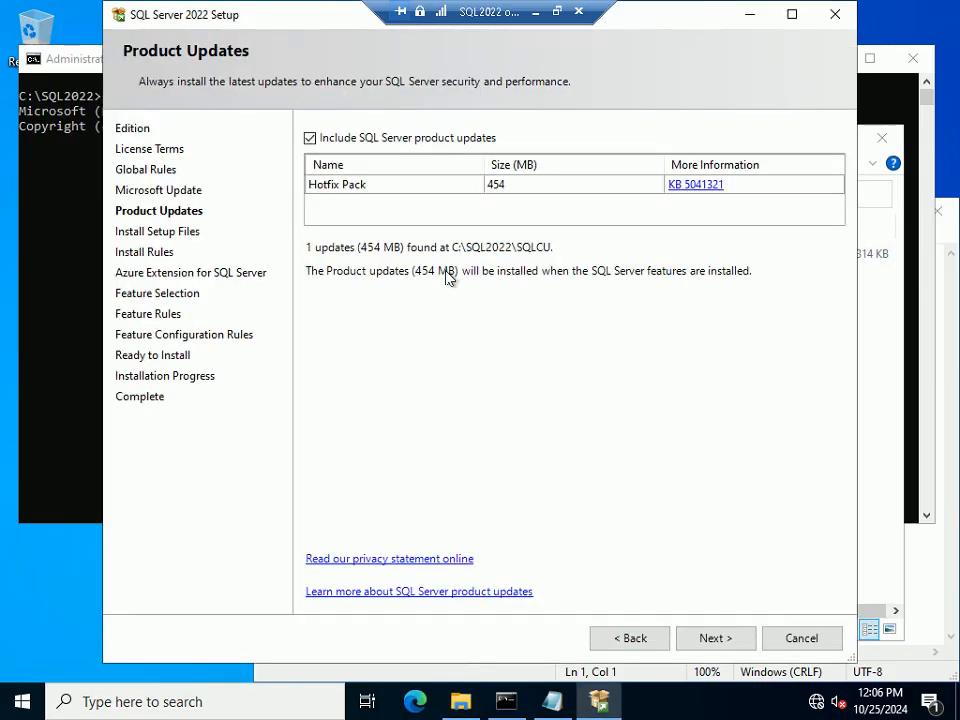
click(77, 394)
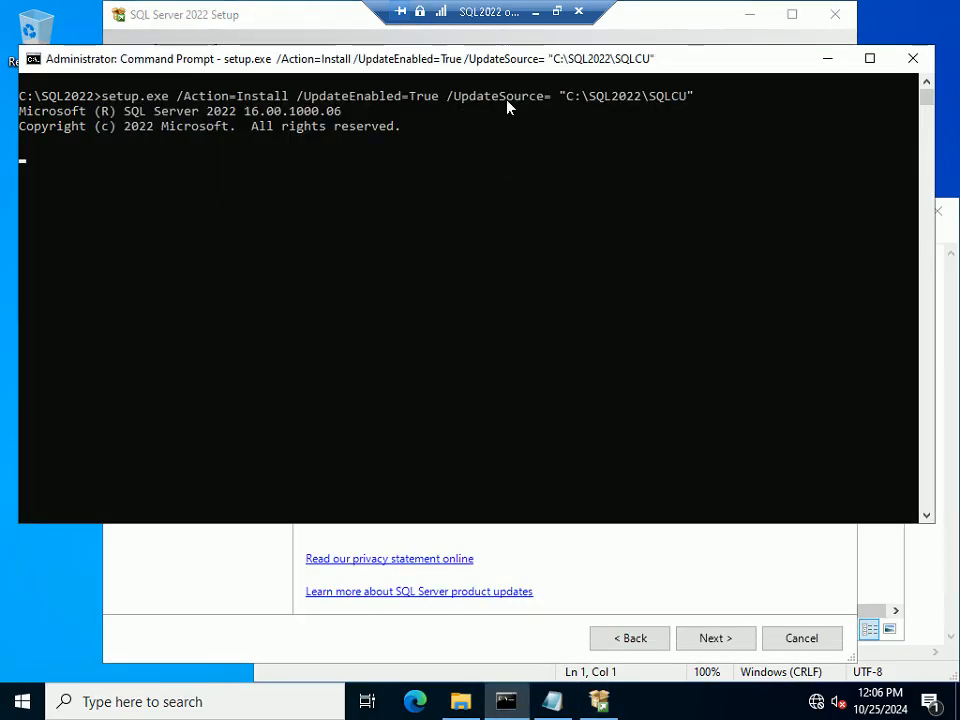
click(198, 596)
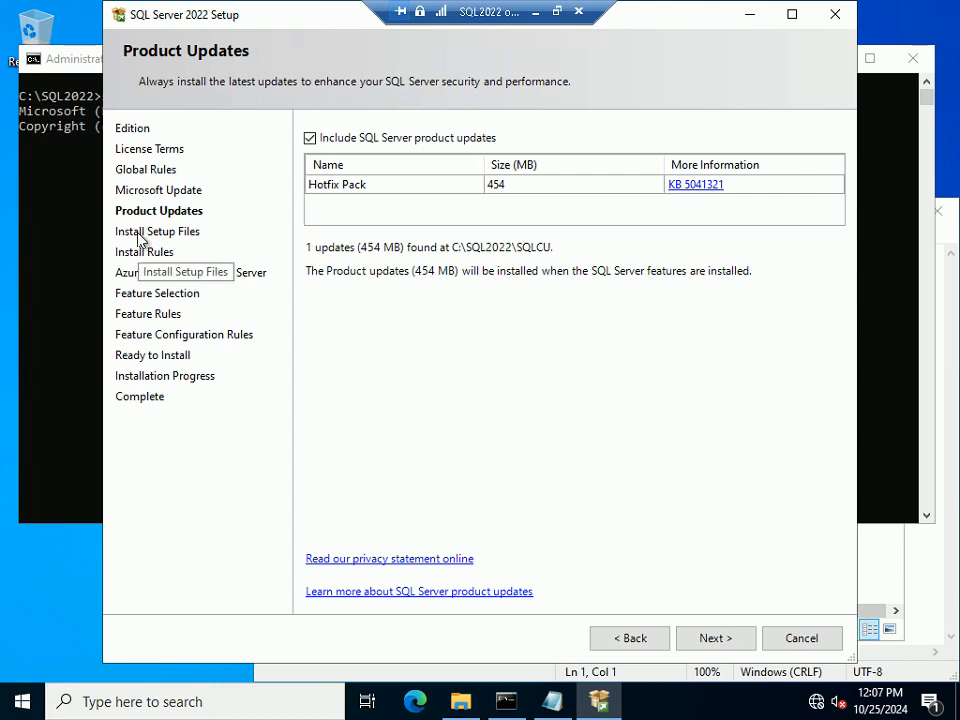
click(92, 238)
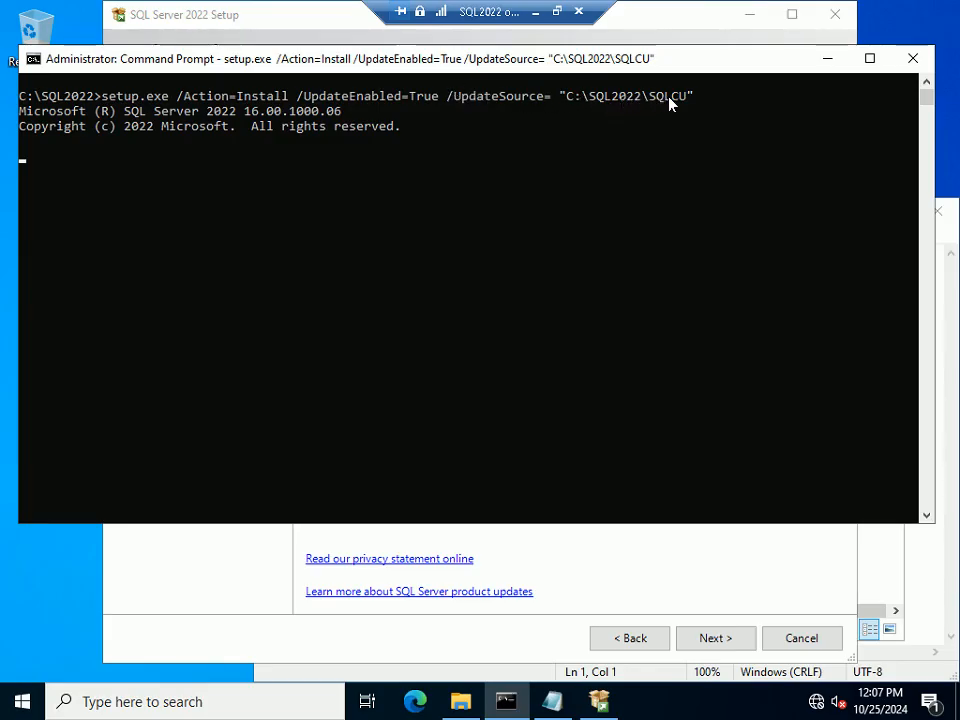
click(461, 701)
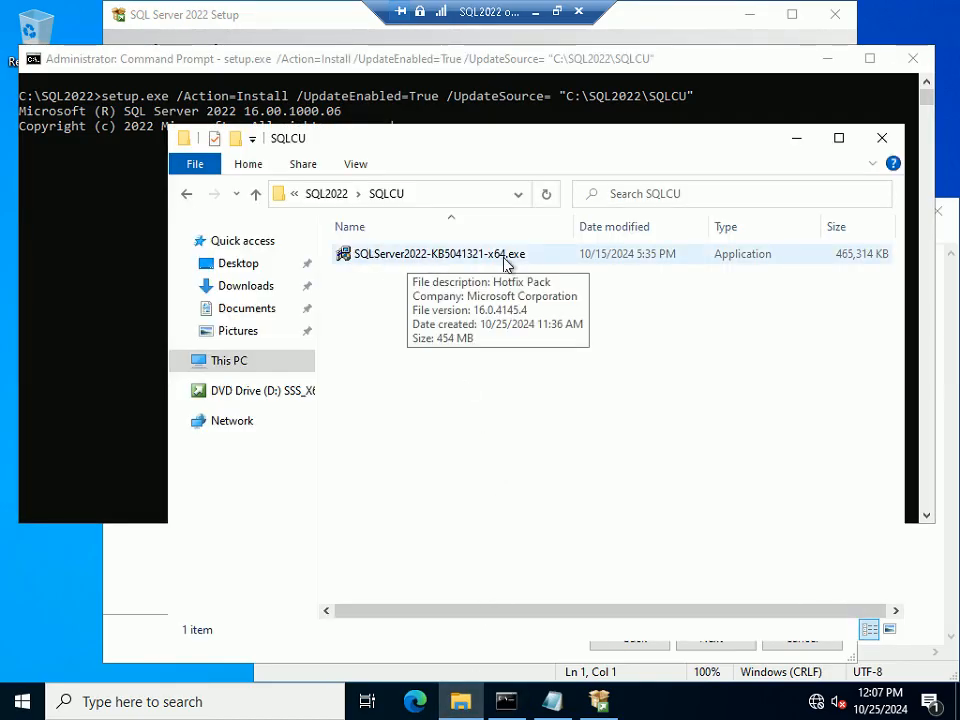
click(141, 607)
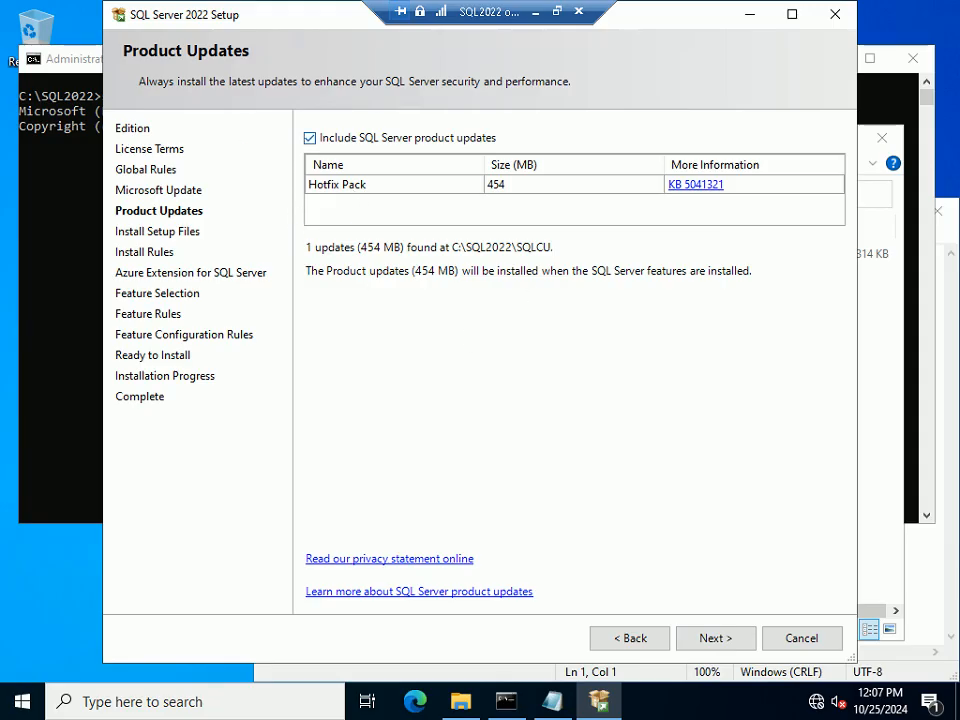
click(735, 638)
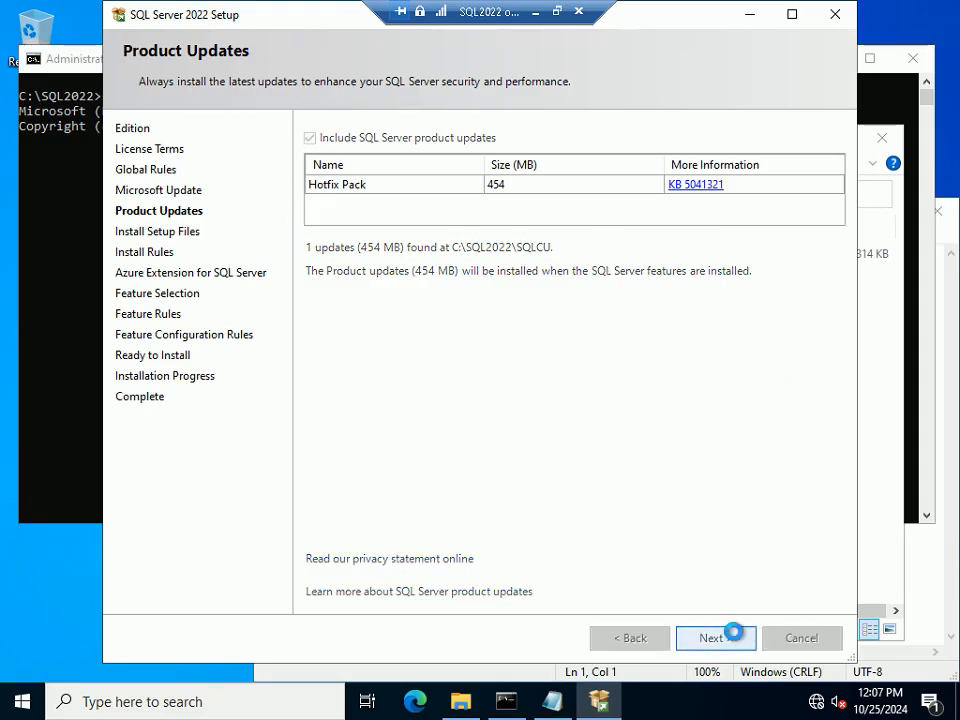
- Take the virtual machine out of full screen, switch to the PowerPoint slide show and advance past the Product Updates slide
click(557, 11)
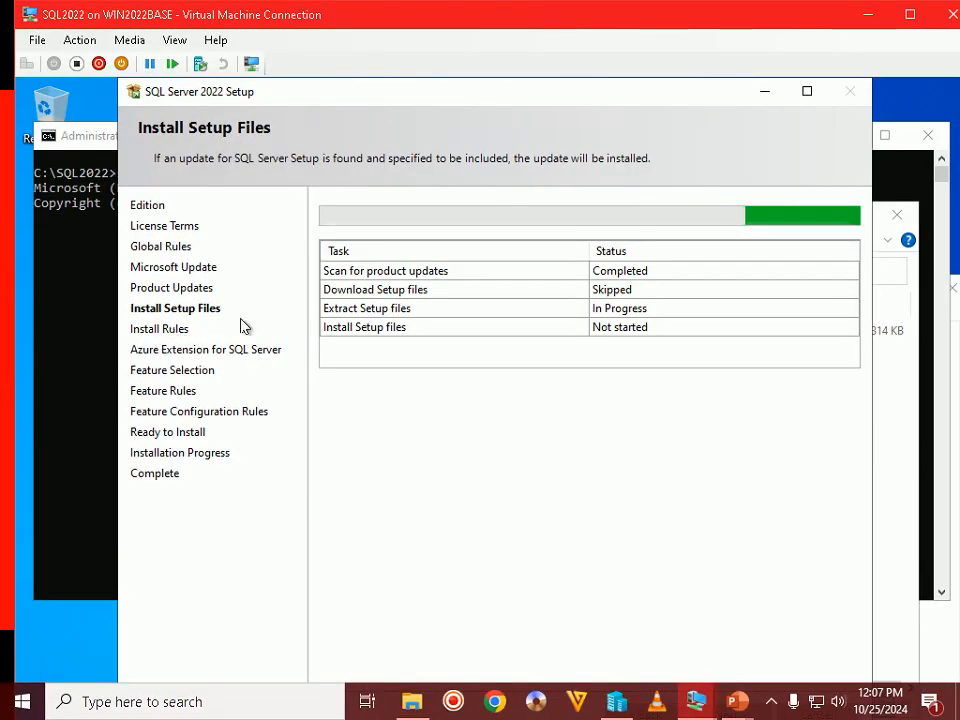
mouse_move(724, 708)
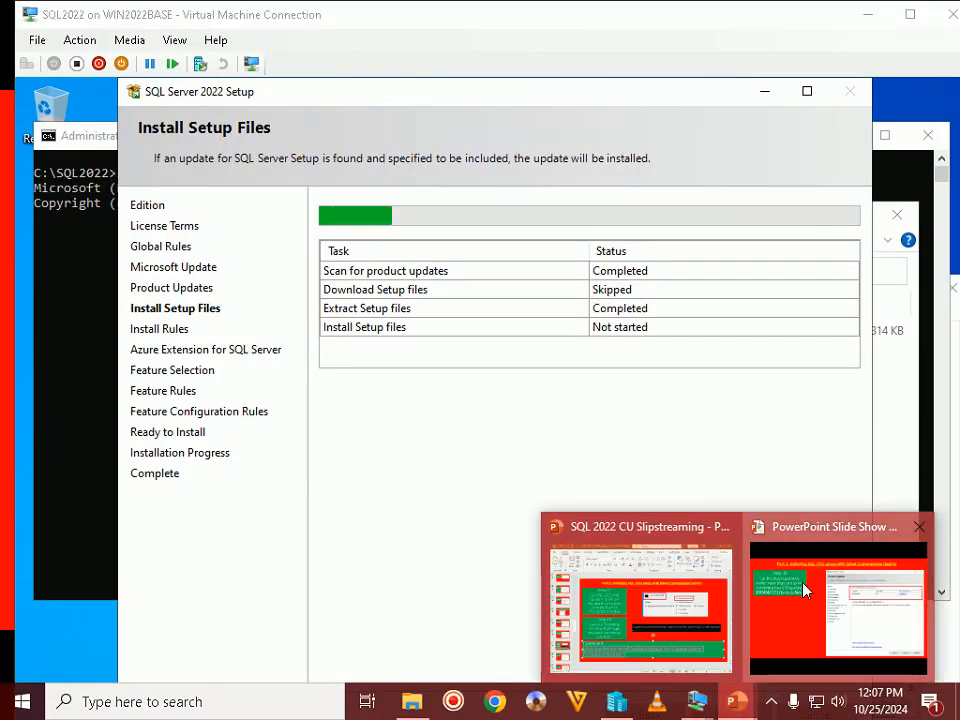
click(820, 600)
key(Right)
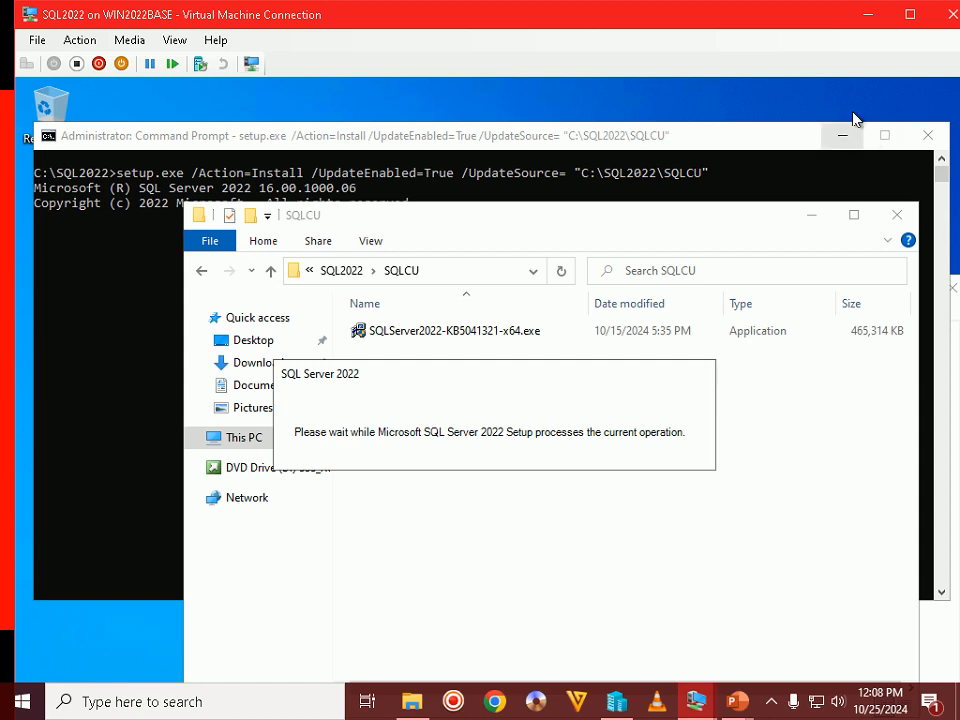
- Return to the SQL2022 virtual machine in full screen, deselect Azure Extension for SQL Server and continue to Feature Selection
double_click(774, 21)
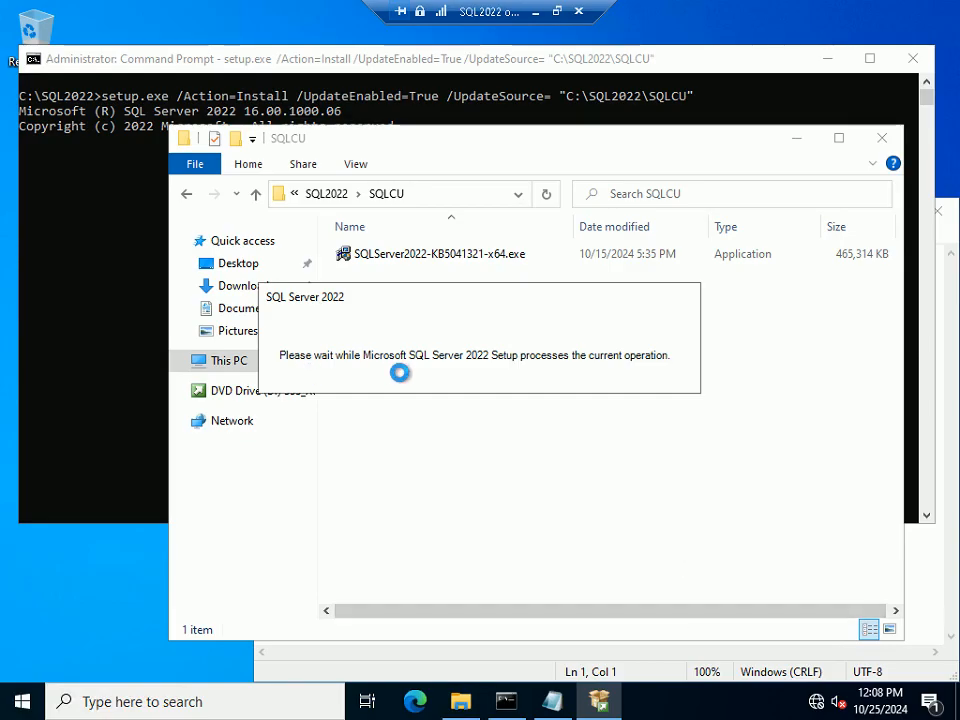
click(557, 11)
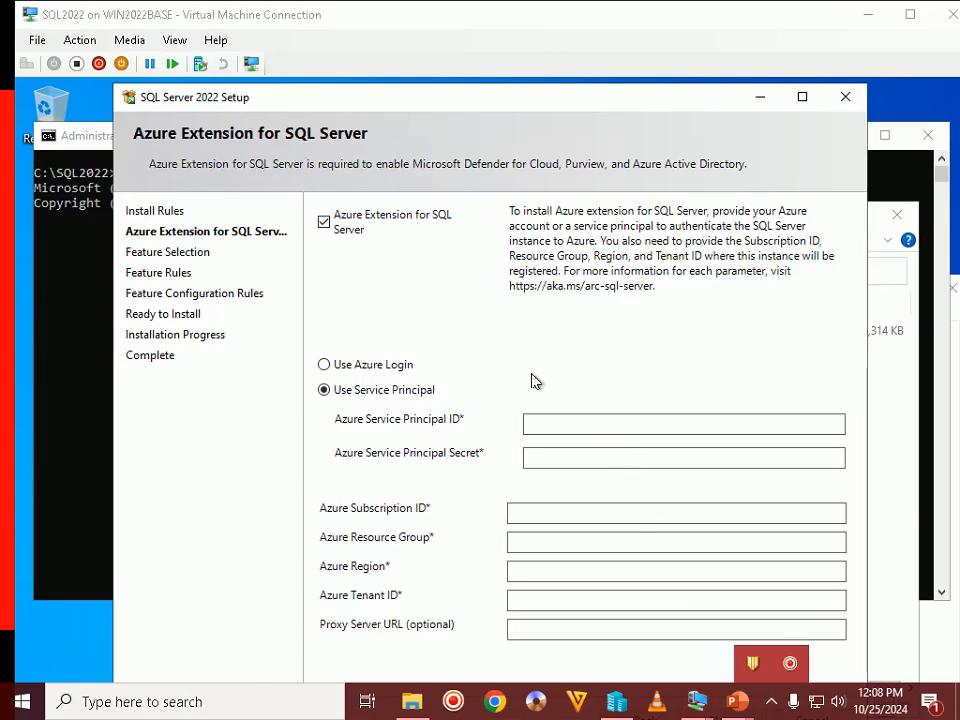
double_click(567, 24)
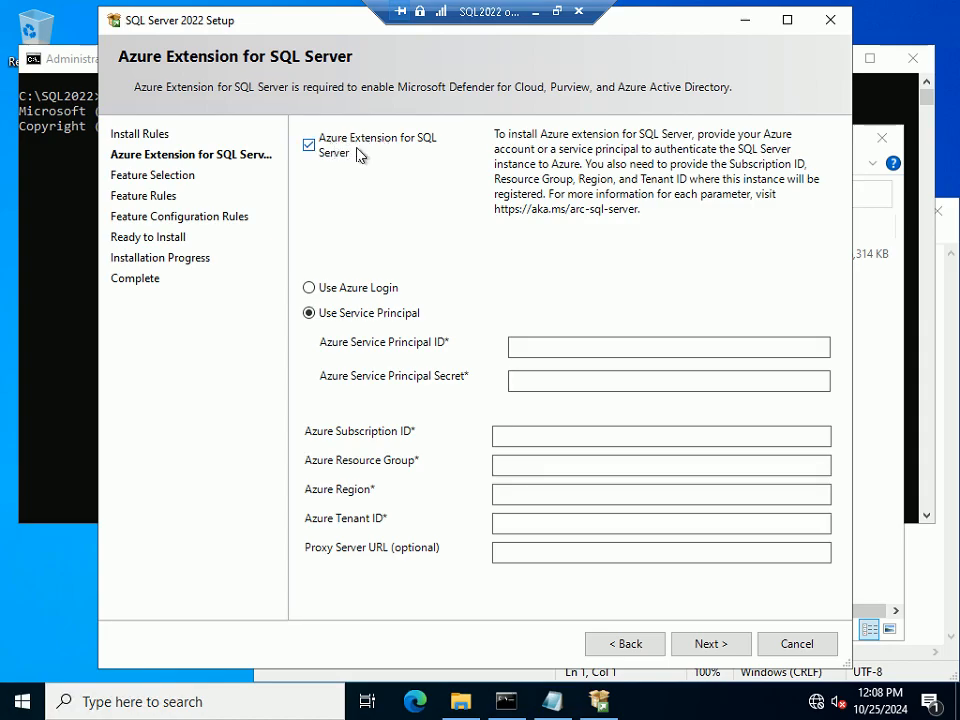
click(307, 150)
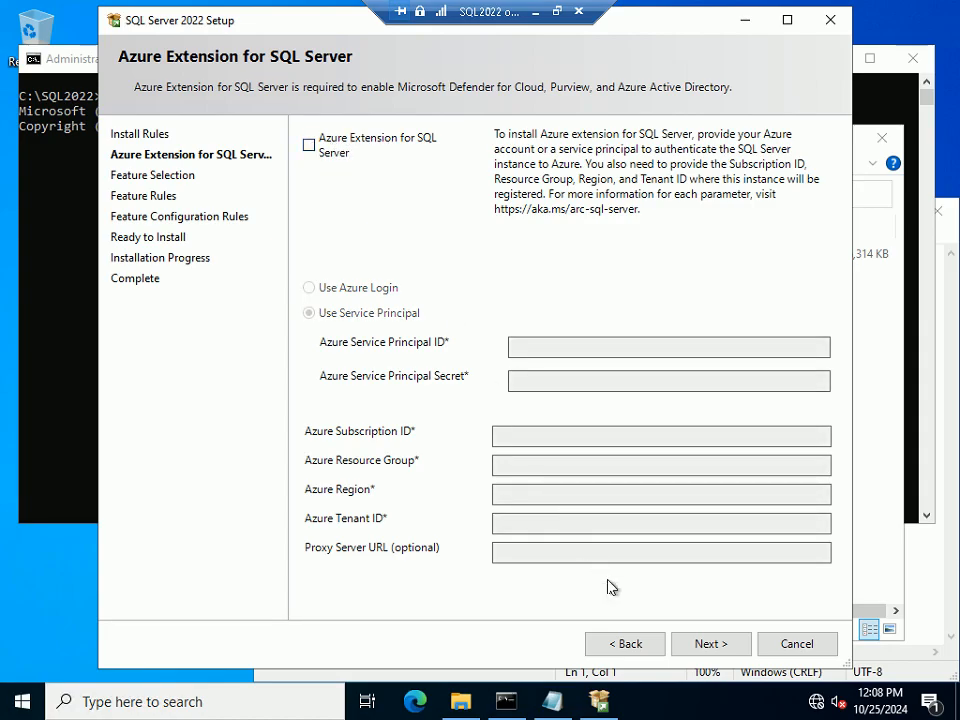
click(706, 644)
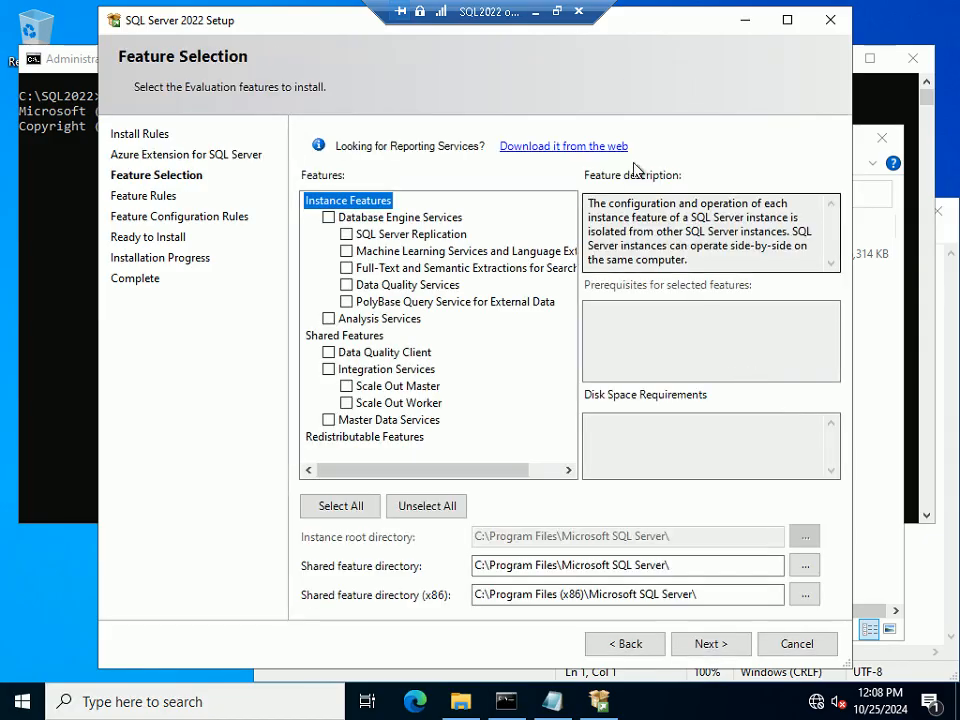
- Switch to the PowerPoint slide show and advance it from Step 39 to Step 40 on feature selection
click(557, 12)
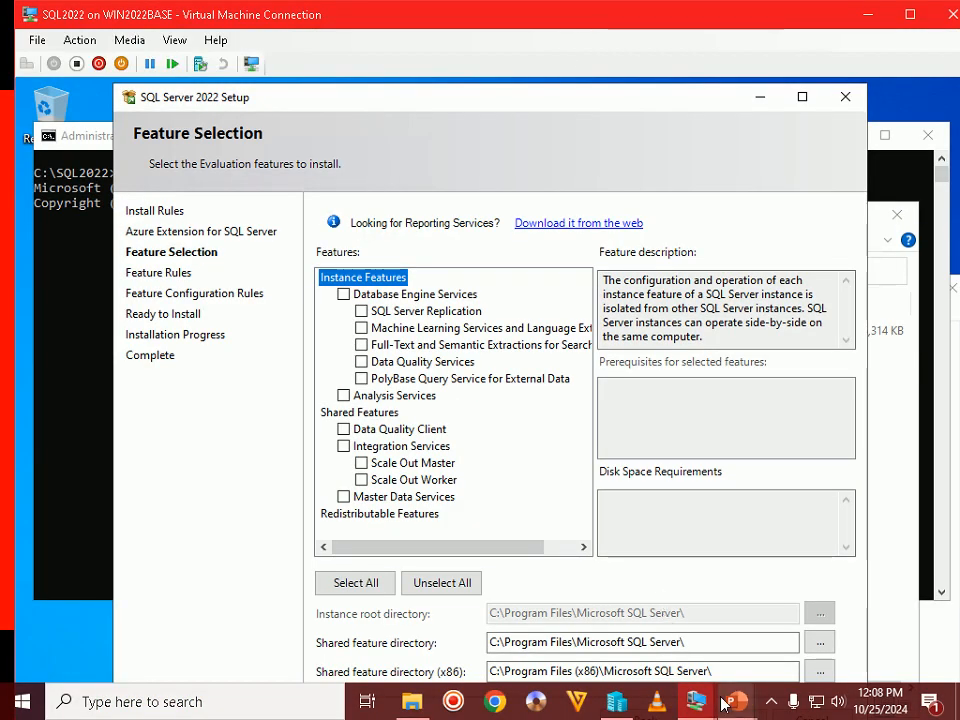
mouse_move(739, 708)
click(814, 600)
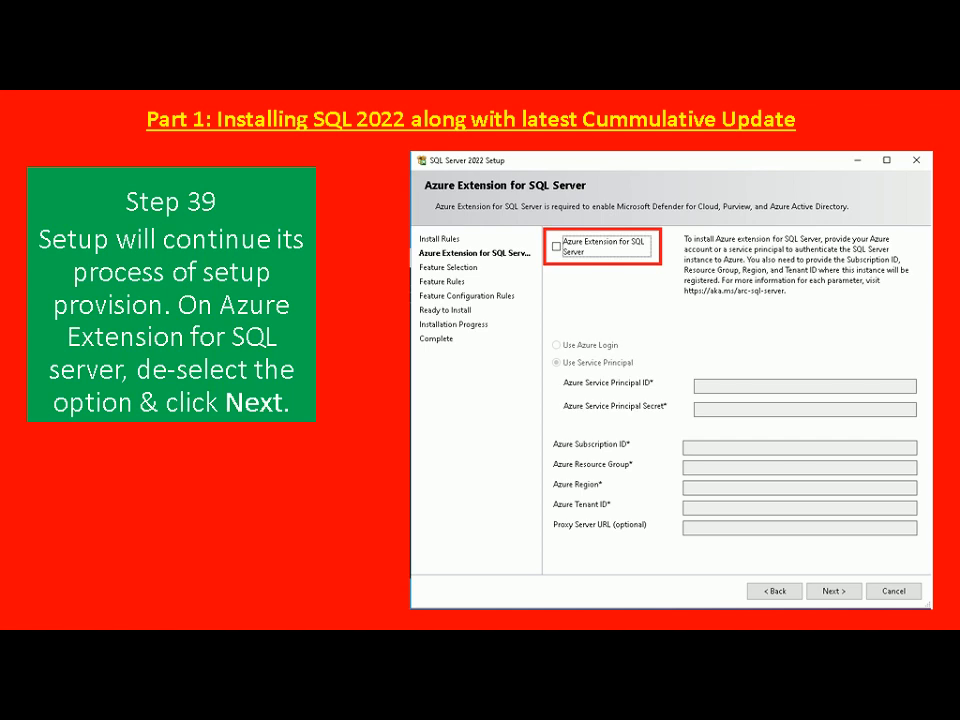
key(Right)
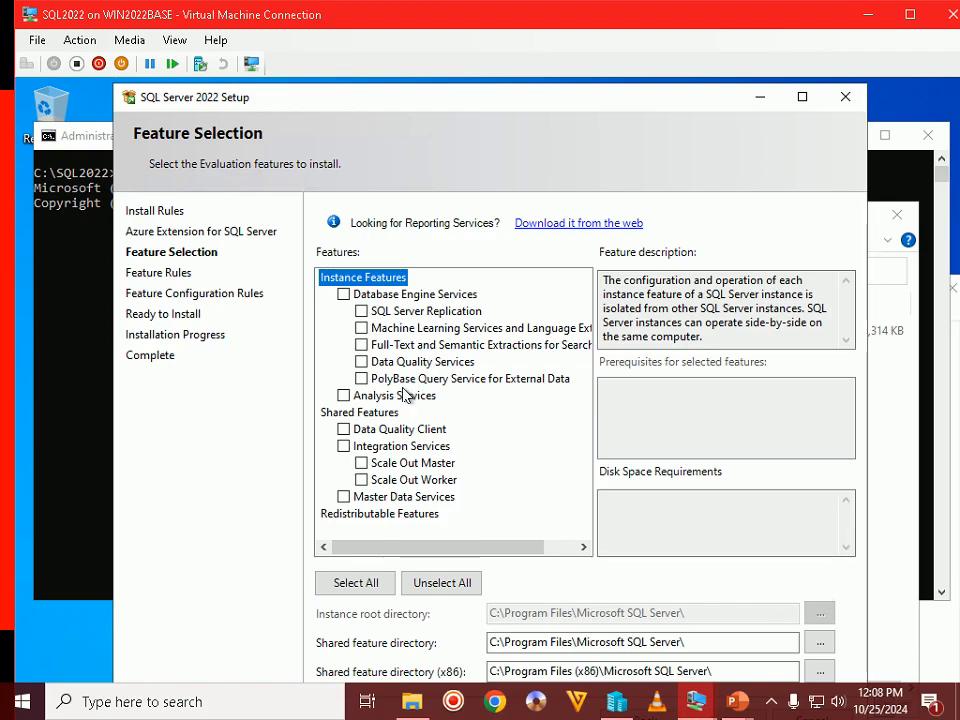
- Select Database Engine Services in the virtual machine's SQL Server setup and continue to Instance Configuration
click(343, 294)
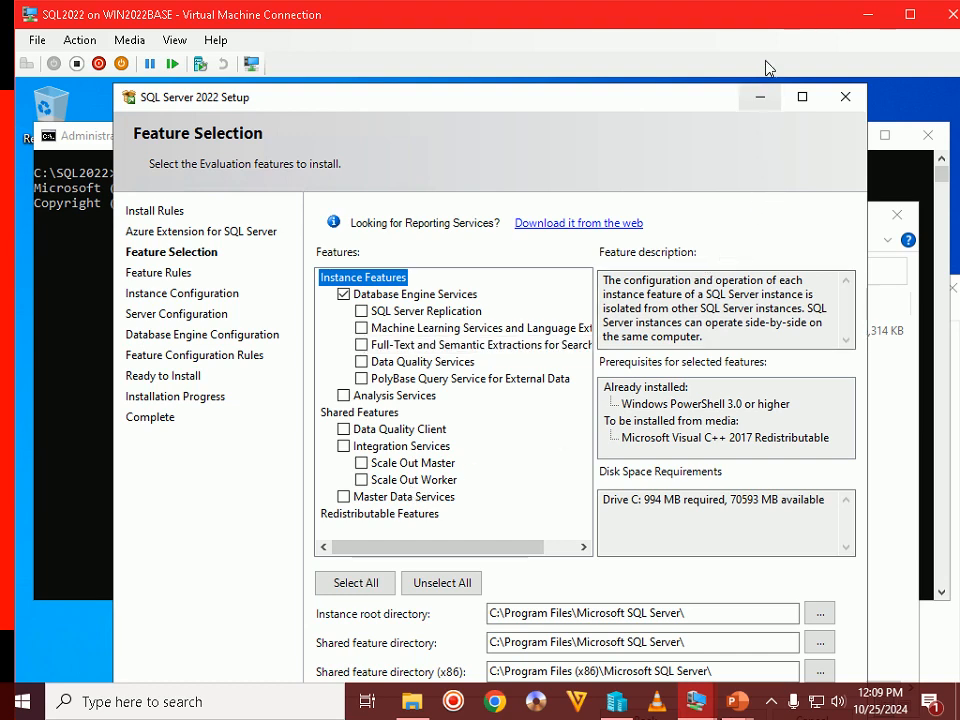
double_click(780, 22)
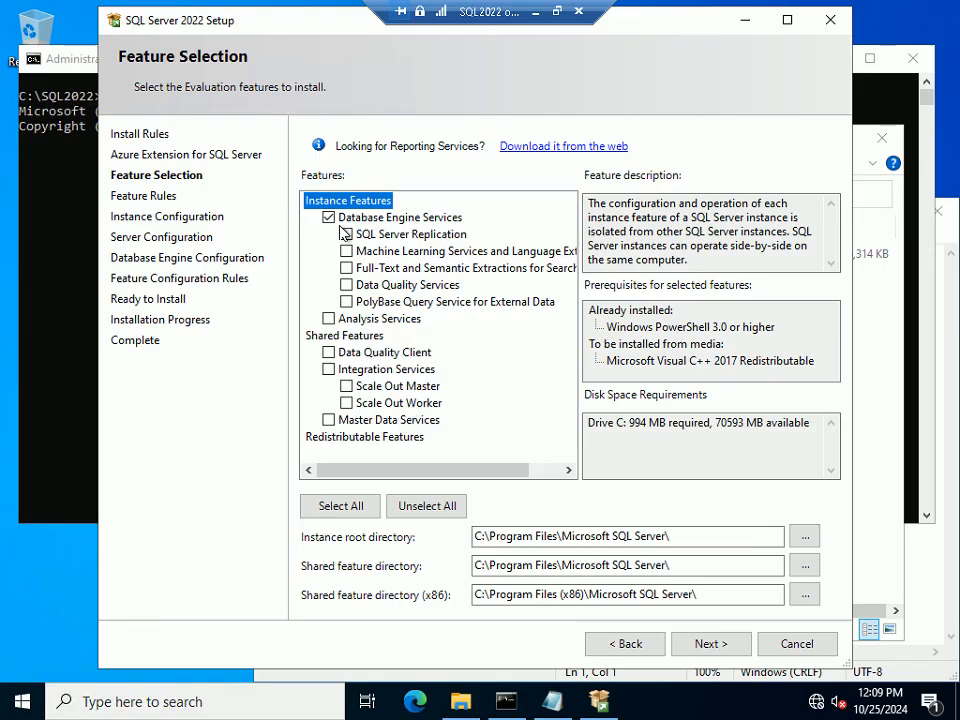
click(739, 646)
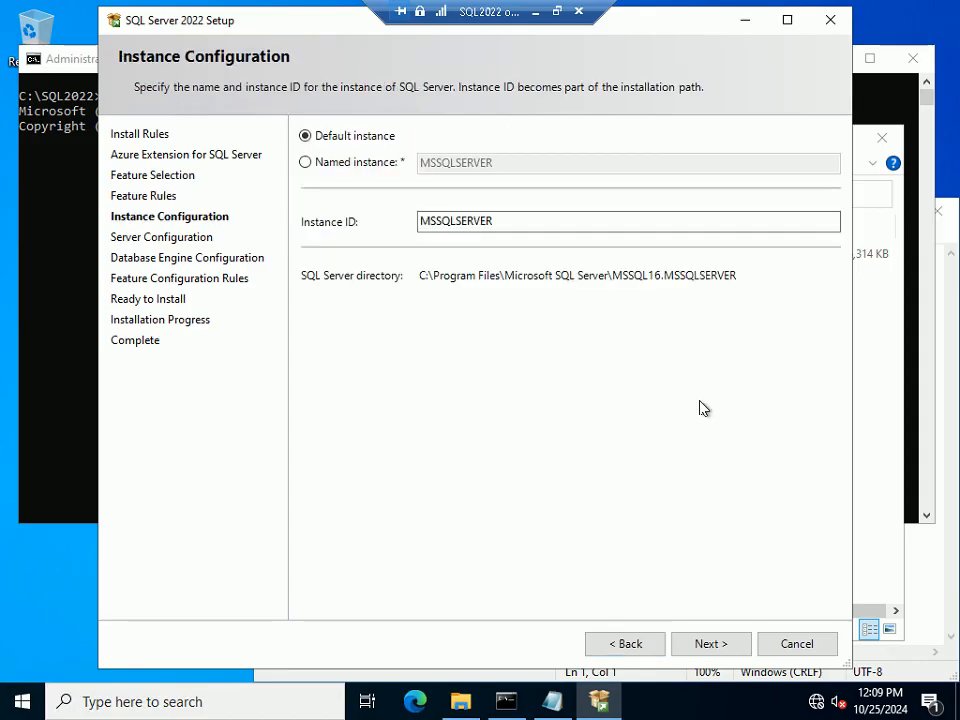
- Switch to the PowerPoint slide show and advance it to Step 41 on instance configuration
click(557, 11)
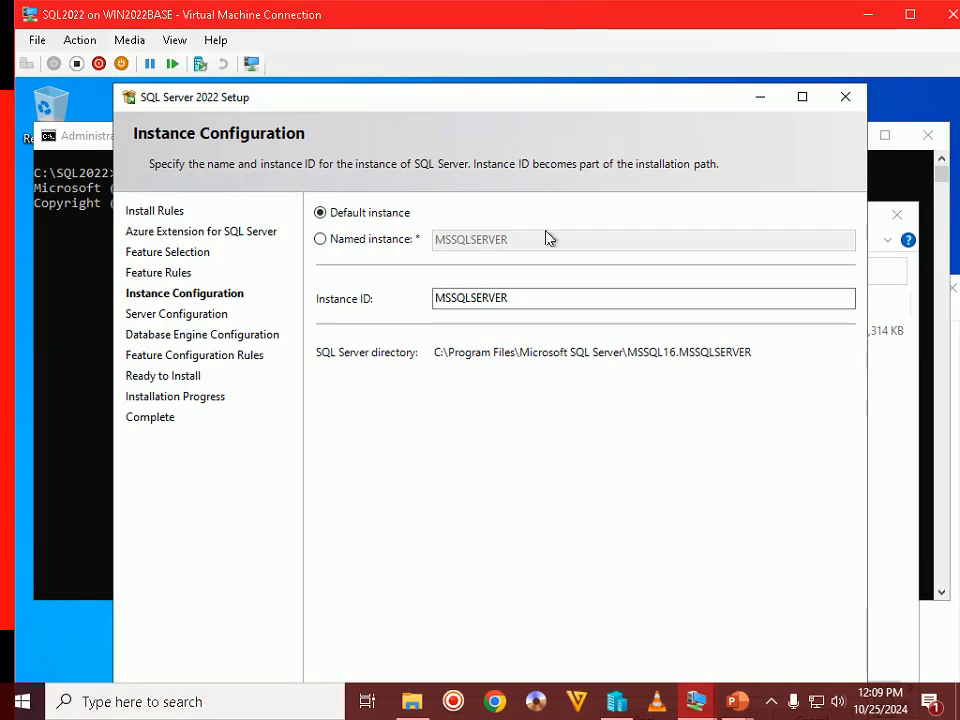
click(735, 700)
click(798, 621)
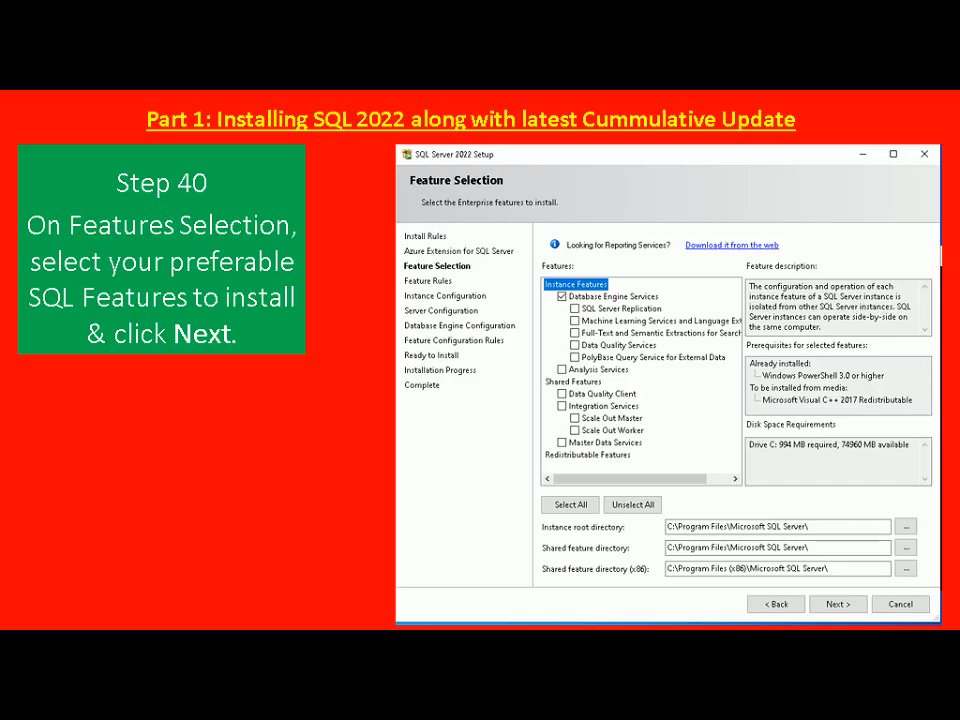
key(Right)
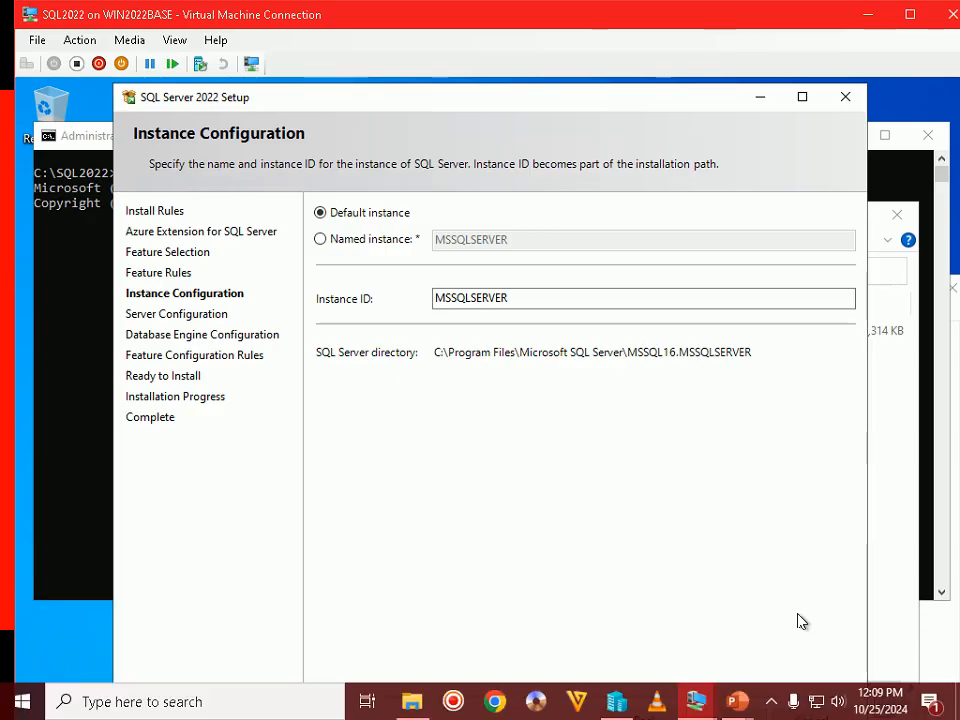
- Return the virtual machine to full screen, keep the default instance MSSQLSERVER and continue to Server Configuration
double_click(564, 26)
click(727, 647)
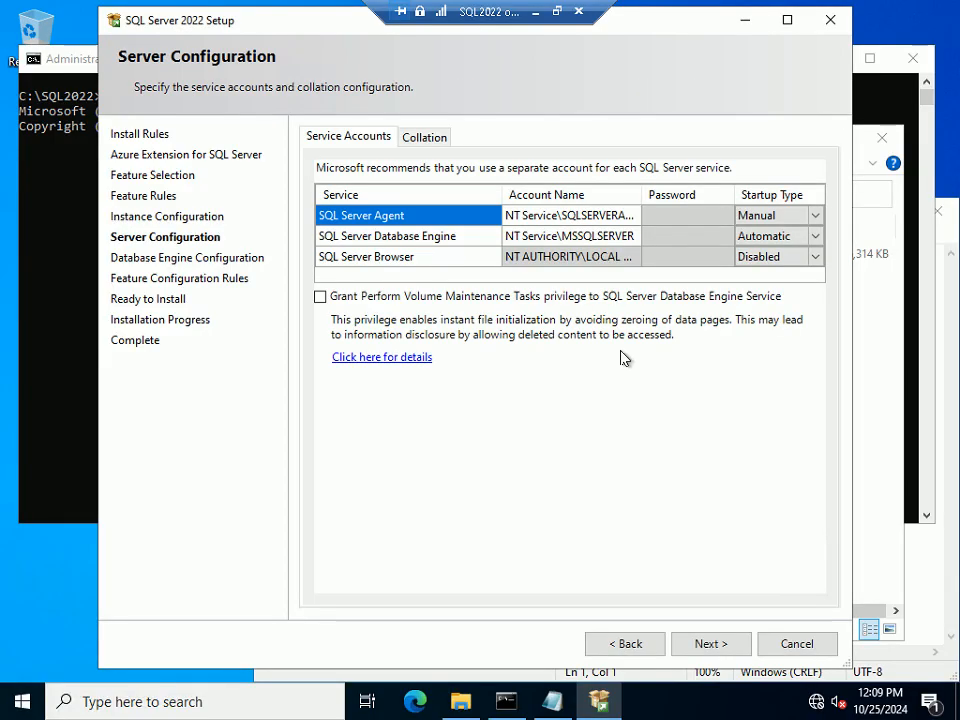
- Take the virtual machine out of full screen, switch to the PowerPoint slide show and advance it to the Server Configuration slide
click(557, 11)
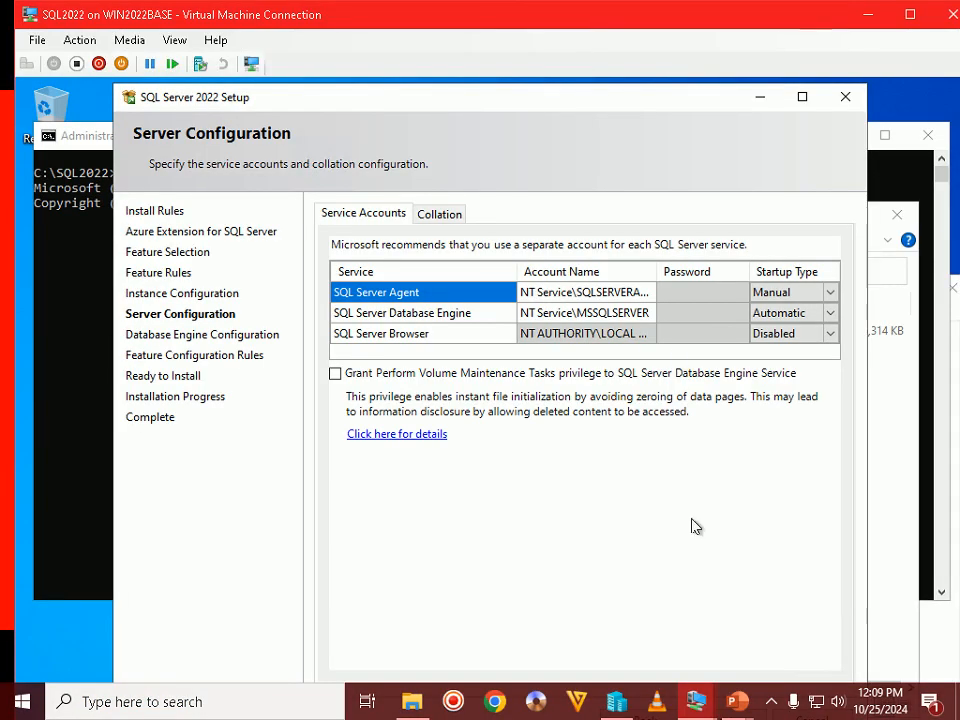
mouse_move(752, 683)
click(838, 600)
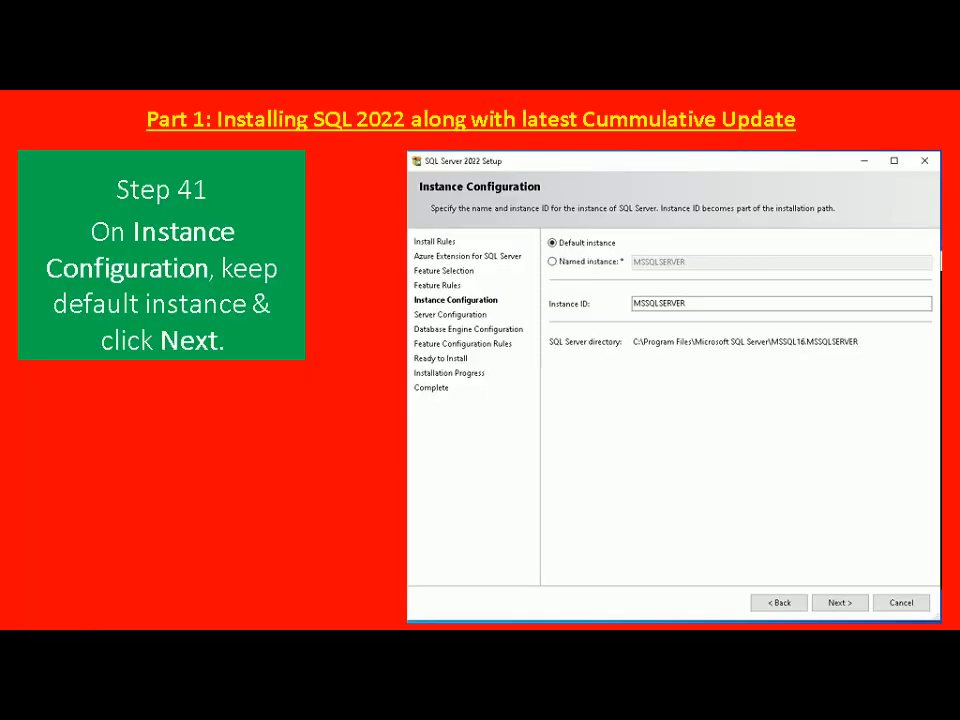
key(Right)
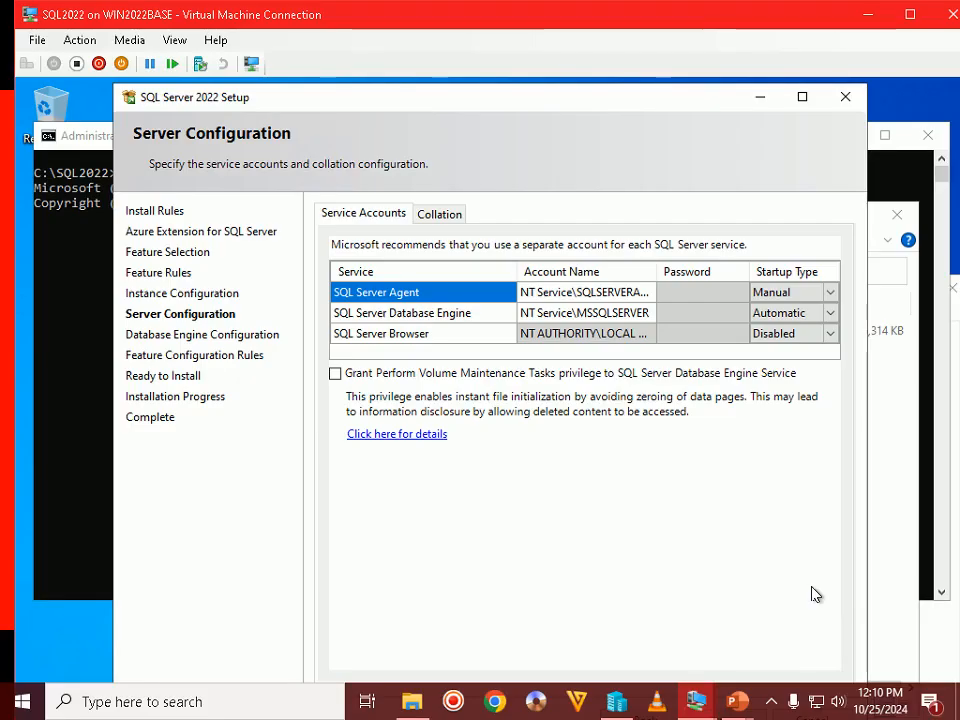
key(alt+Tab)
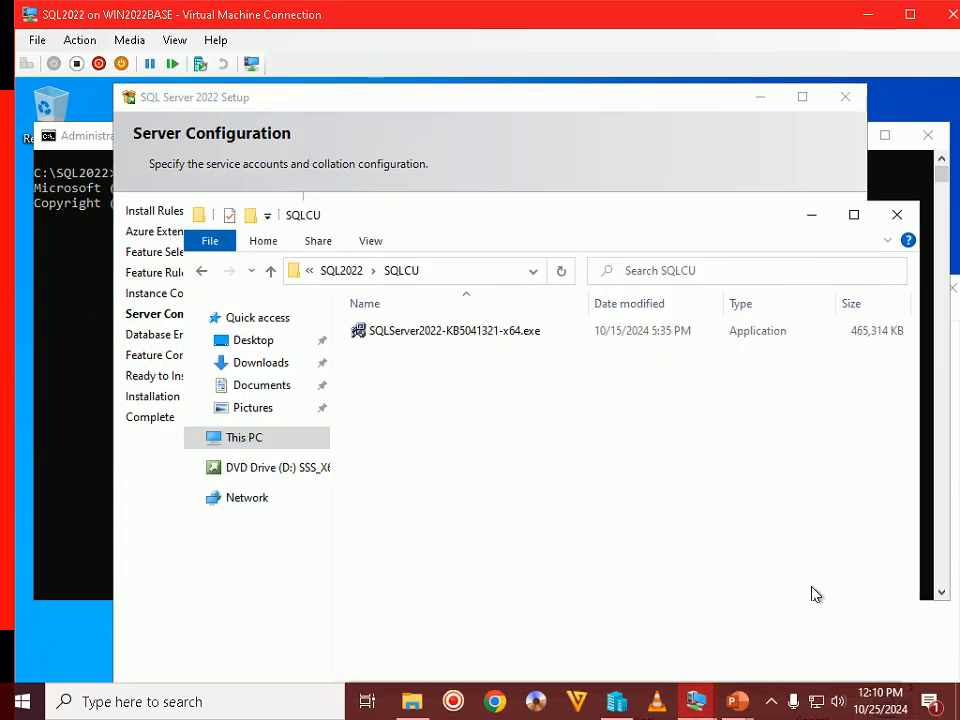
click(739, 705)
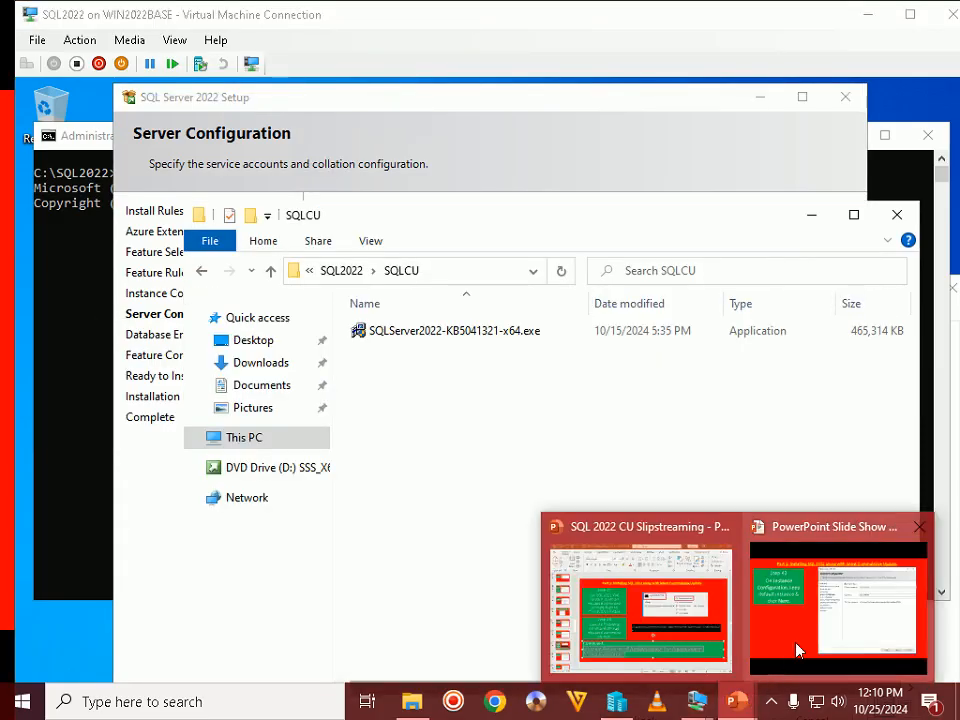
click(797, 649)
key(Right)
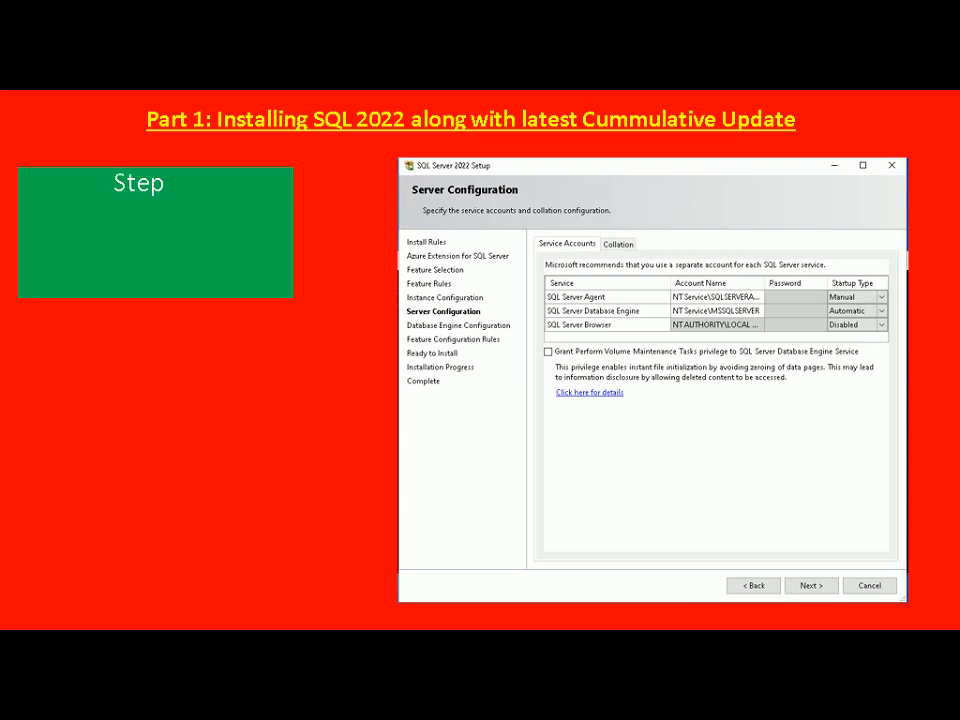
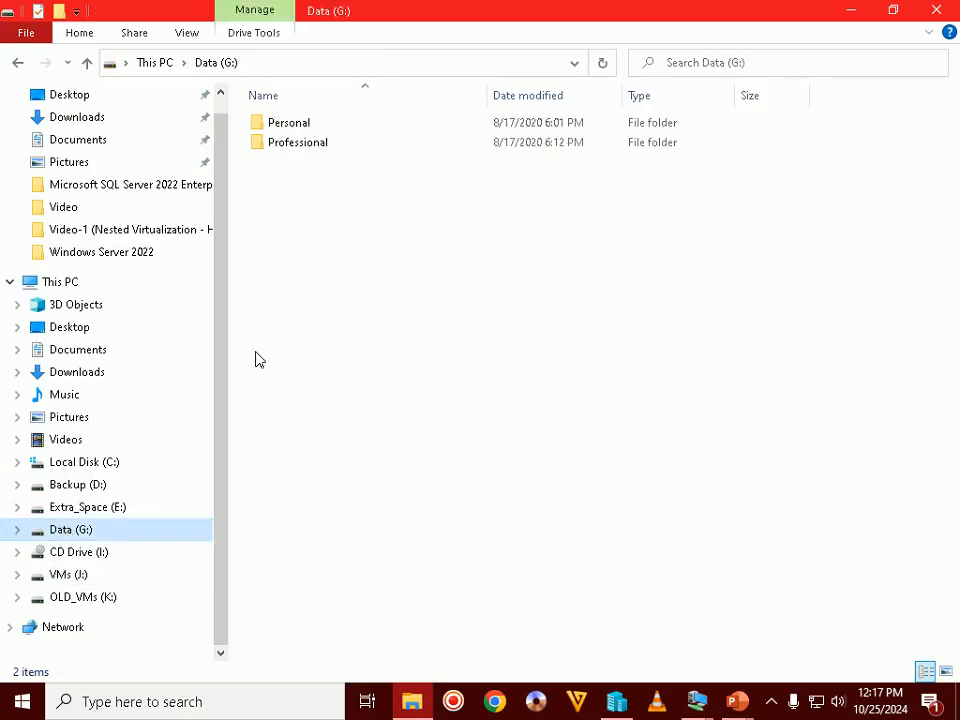
- Open the Microsoft SQL Server 2022 Enterprise Edition folder under Professional\SW\ISO\Apps\SQL Servers\SQL2022 on the Data (G:) drive
double_click(287, 143)
double_click(278, 145)
double_click(274, 144)
double_click(280, 123)
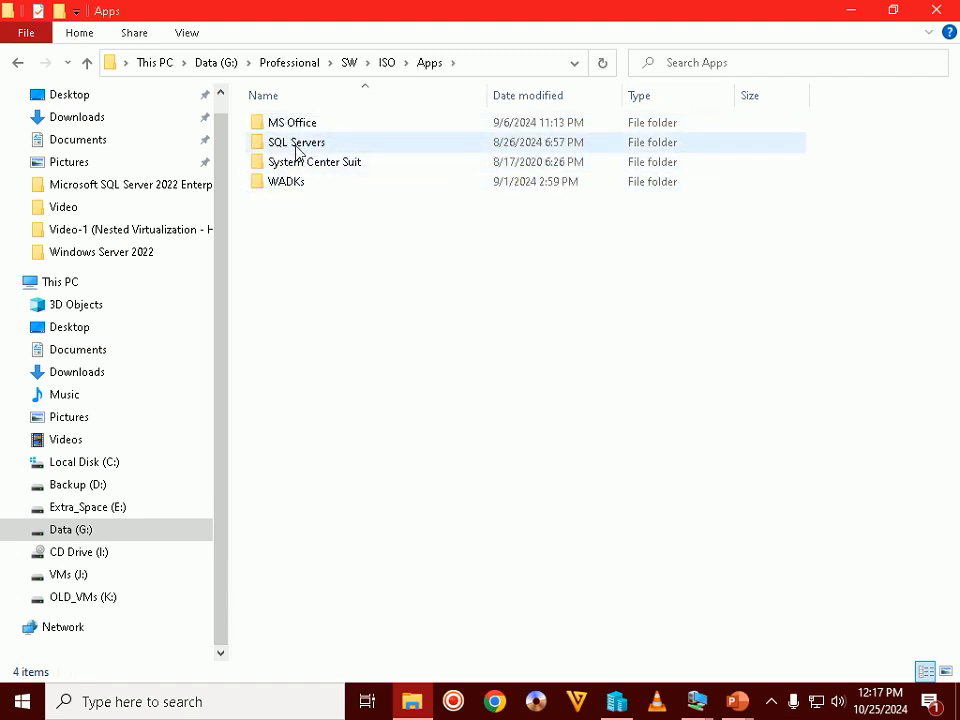
double_click(297, 145)
click(306, 167)
double_click(300, 163)
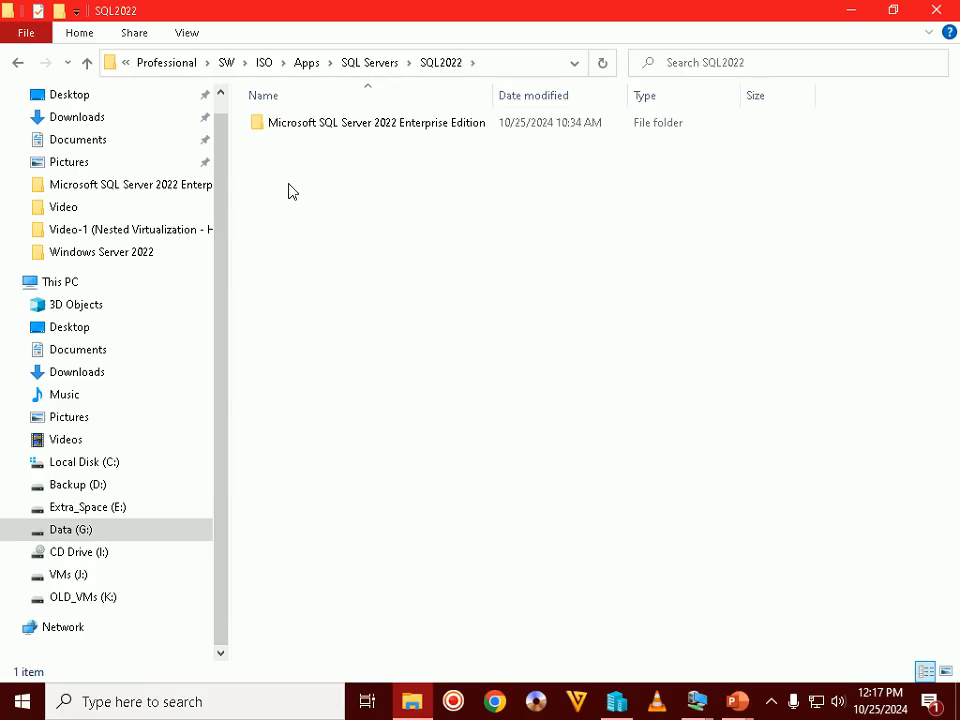
double_click(396, 126)
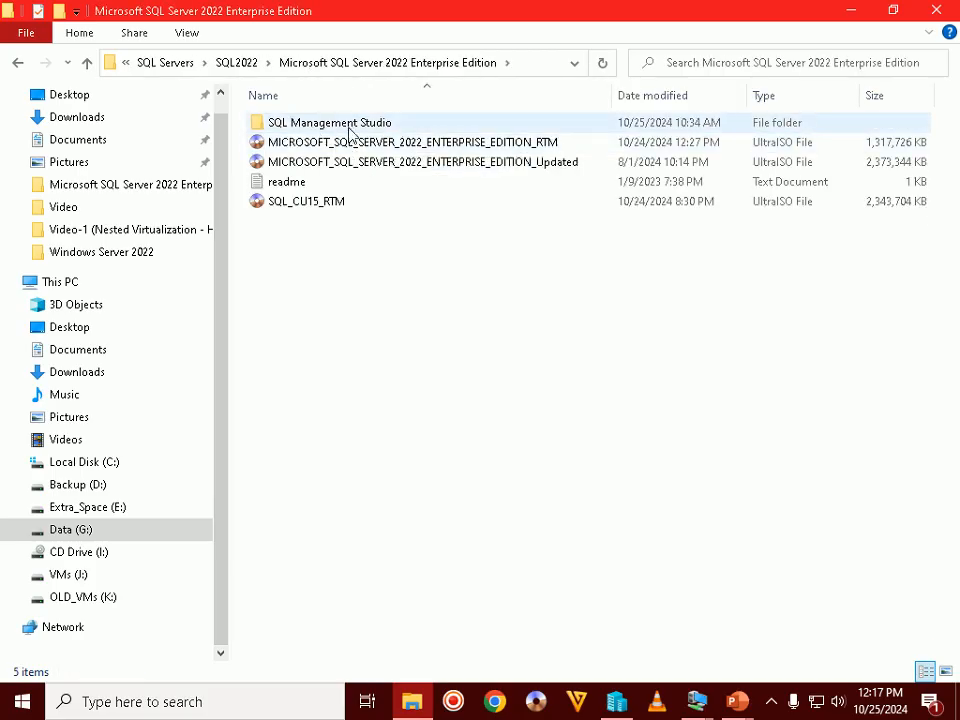
- Copy the SSMS-Setup-ENU installer from the SQL Management Studio folder
double_click(350, 130)
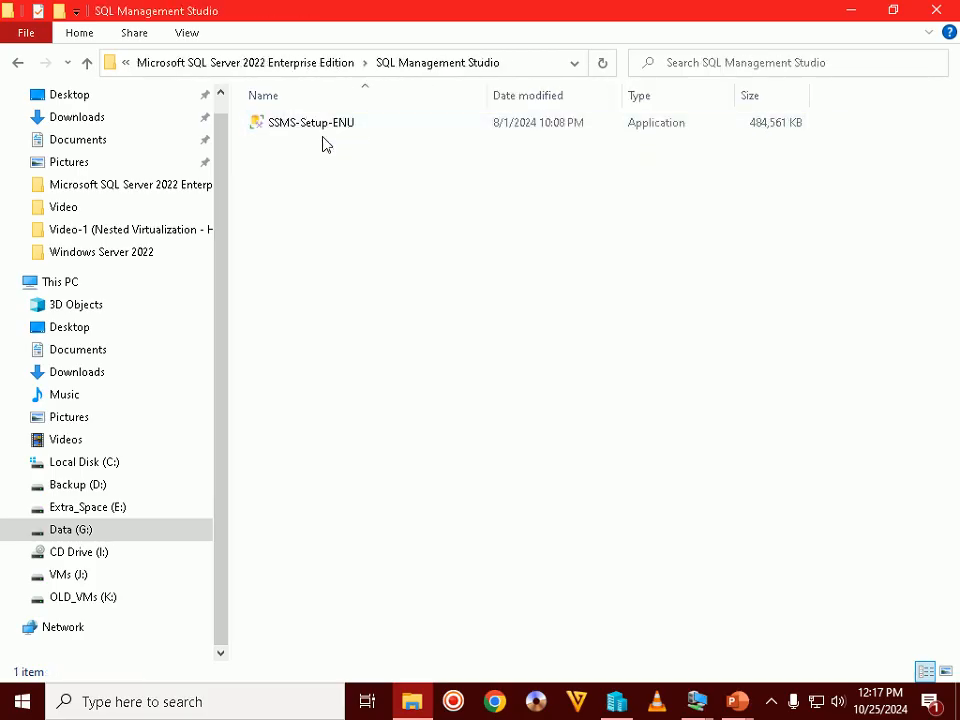
right_click(335, 132)
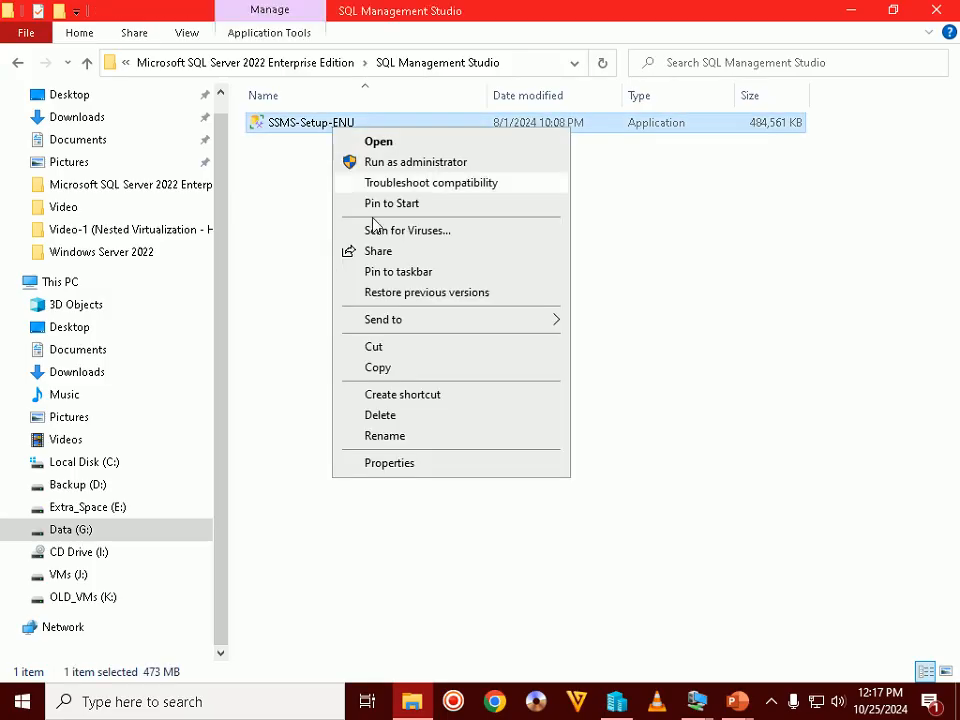
click(377, 368)
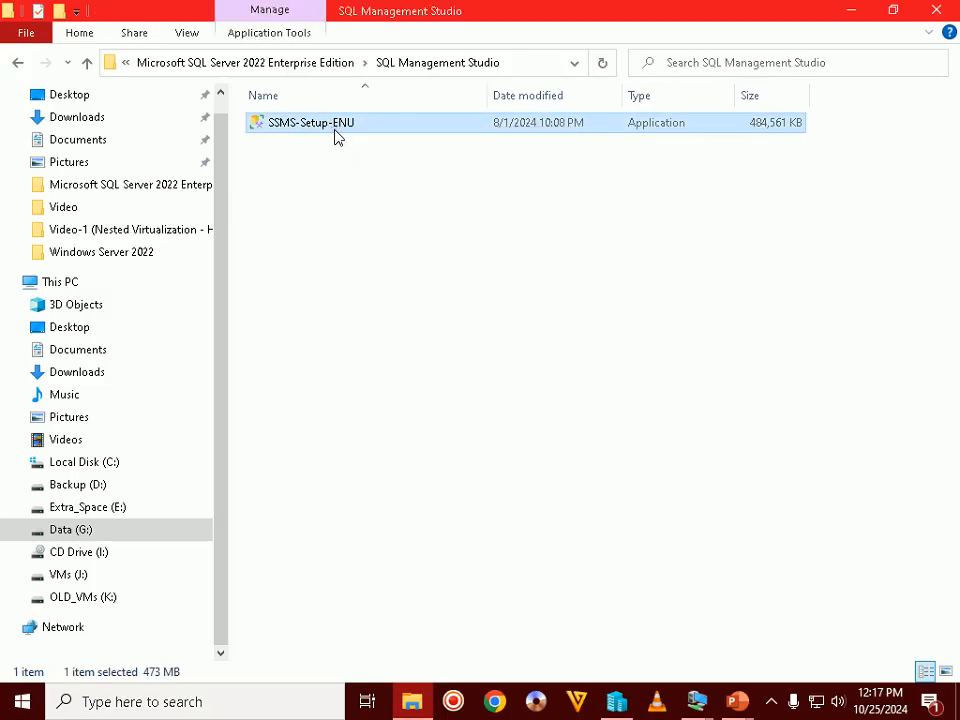
- Switch to the SQL2022 virtual machine in full screen and paste the copied SSMS installer onto its desktop
click(700, 706)
click(784, 564)
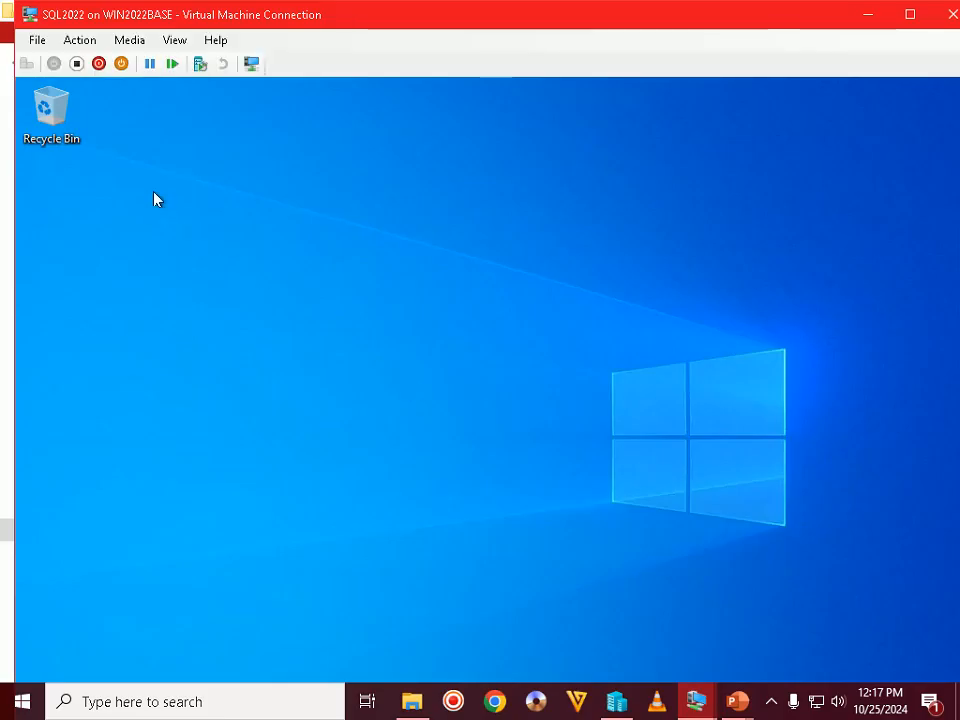
double_click(330, 26)
right_click(131, 317)
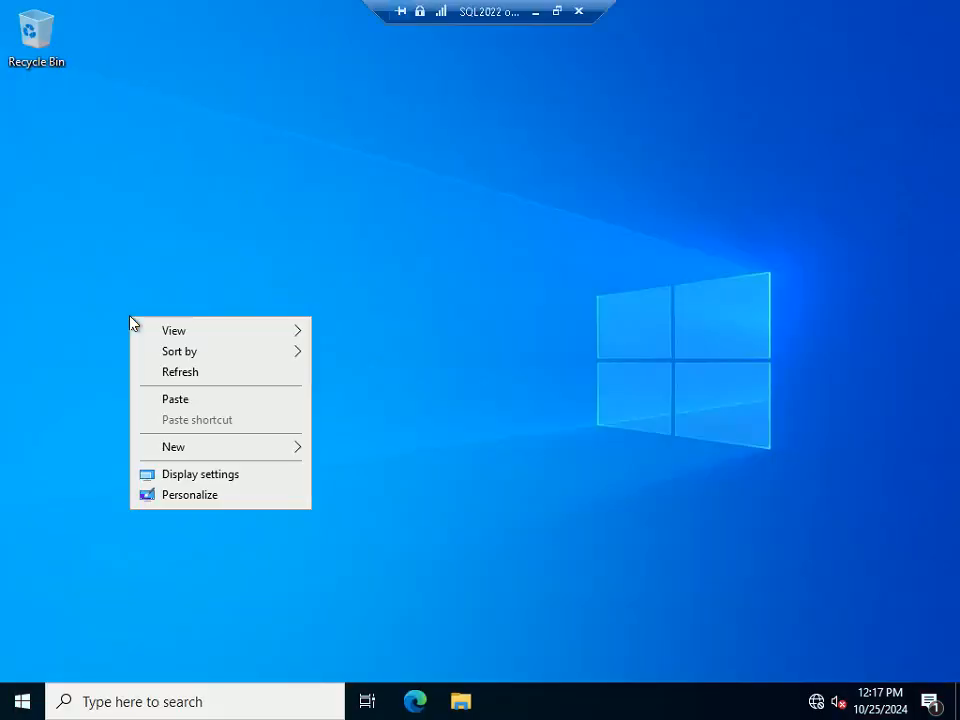
click(203, 399)
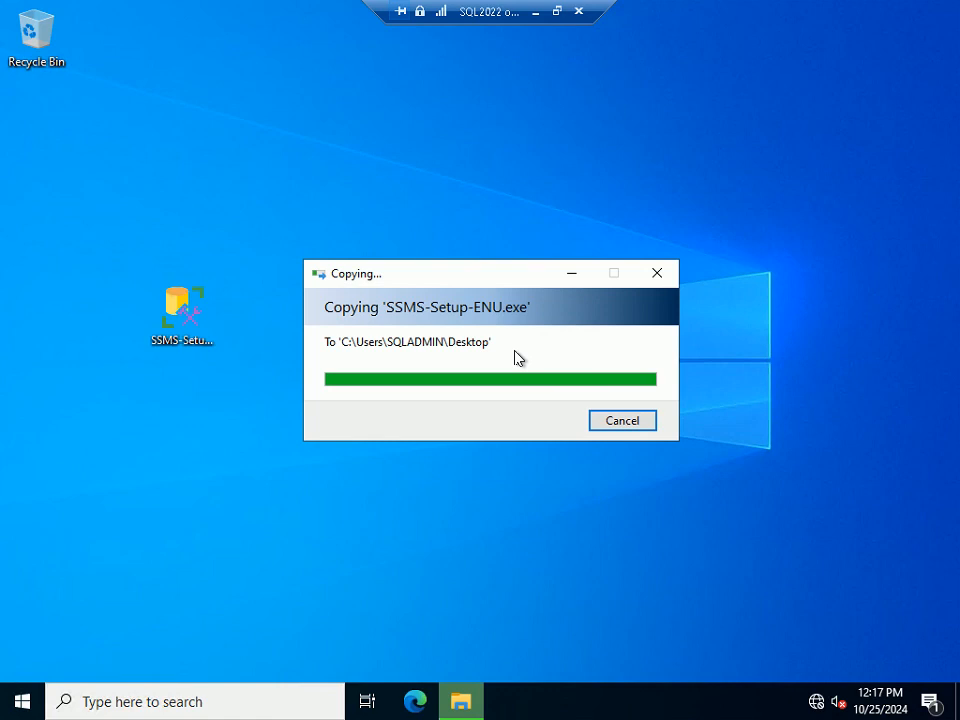
click(482, 362)
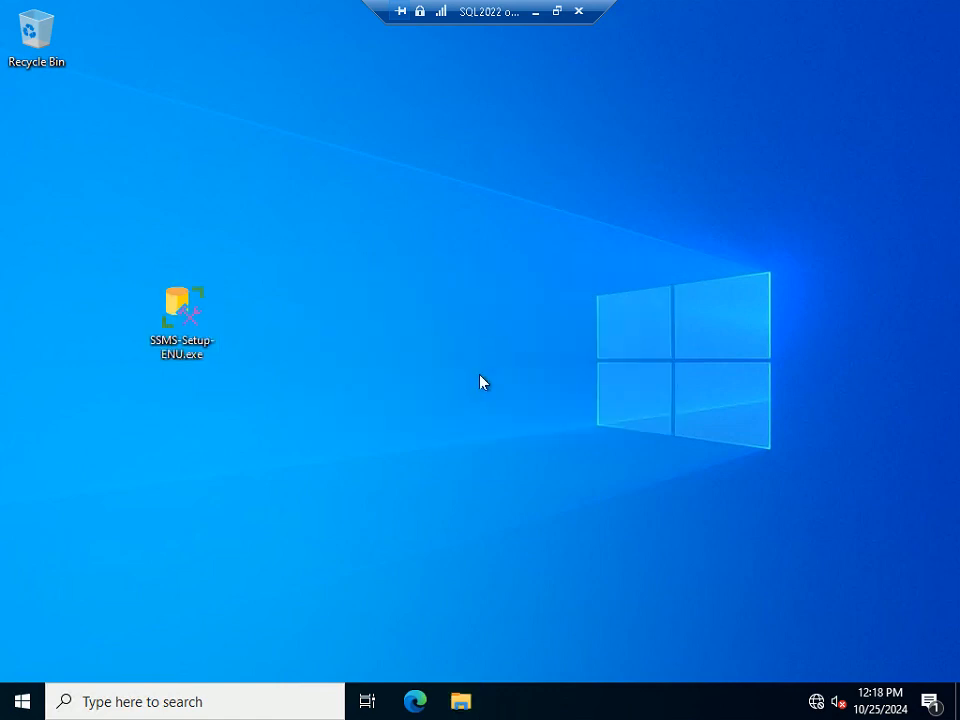
- Take the virtual machine out of full screen and switch to the PowerPoint slide show on downloading SSMS
click(557, 12)
mouse_move(733, 703)
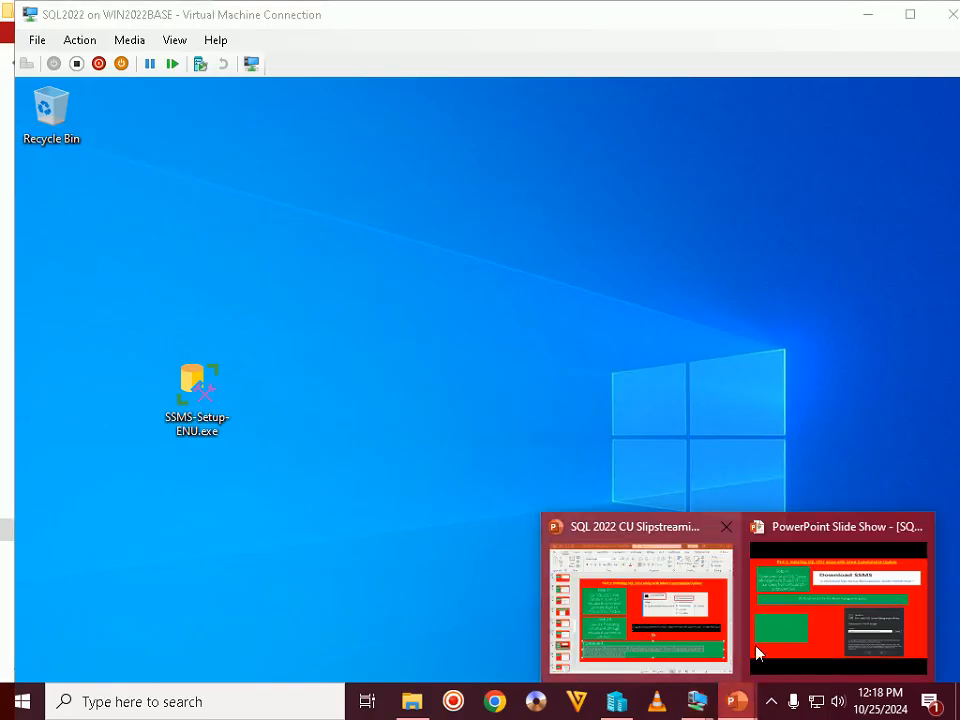
click(756, 649)
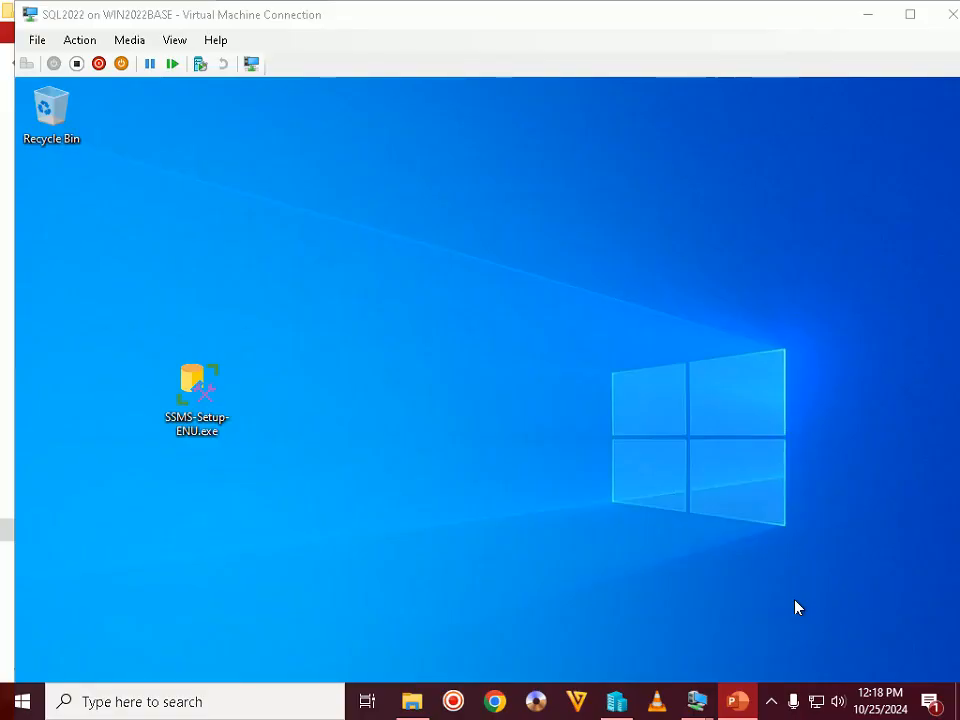
click(591, 454)
click(775, 703)
click(776, 703)
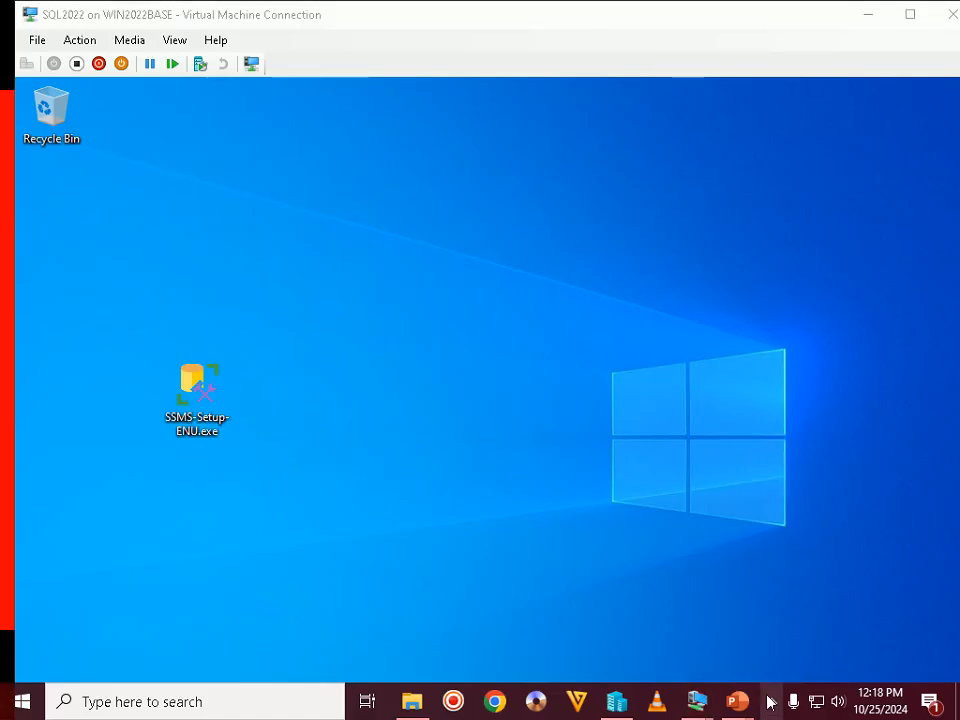
click(703, 497)
click(772, 703)
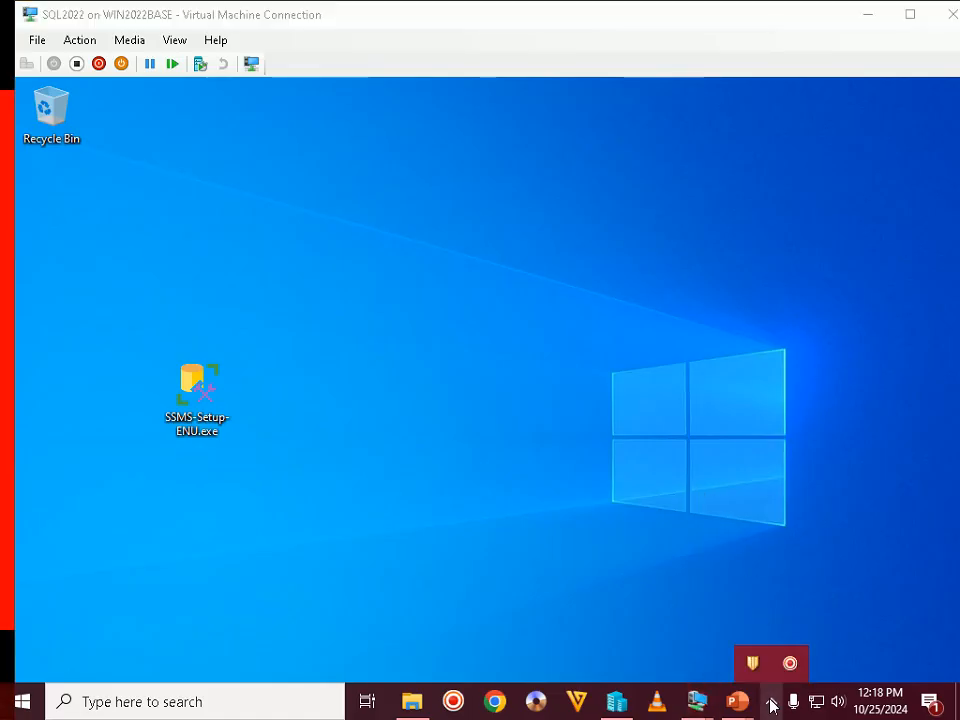
click(387, 493)
- Run SSMS-Setup-ENU.exe on the virtual machine and install SQL Server Management Studio 20.2 in the default location
double_click(199, 394)
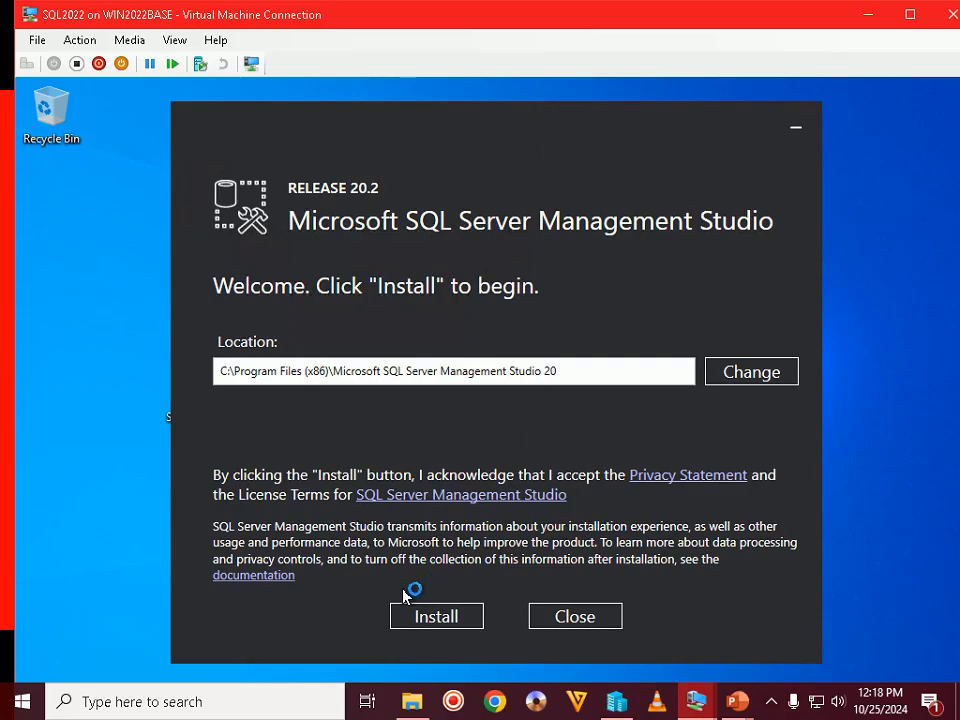
click(435, 613)
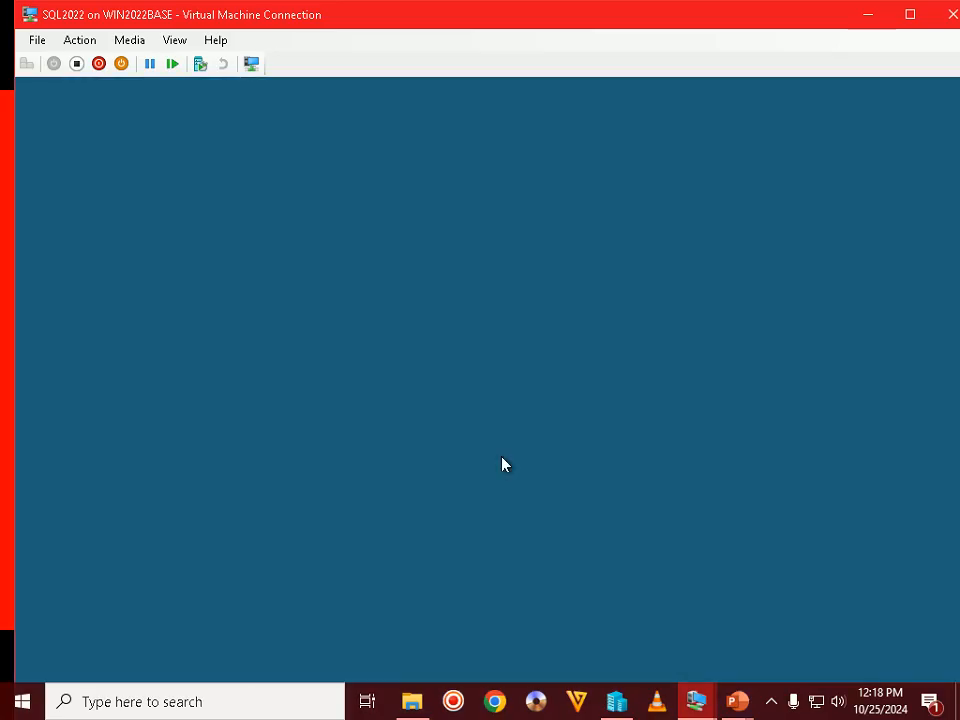
click(465, 556)
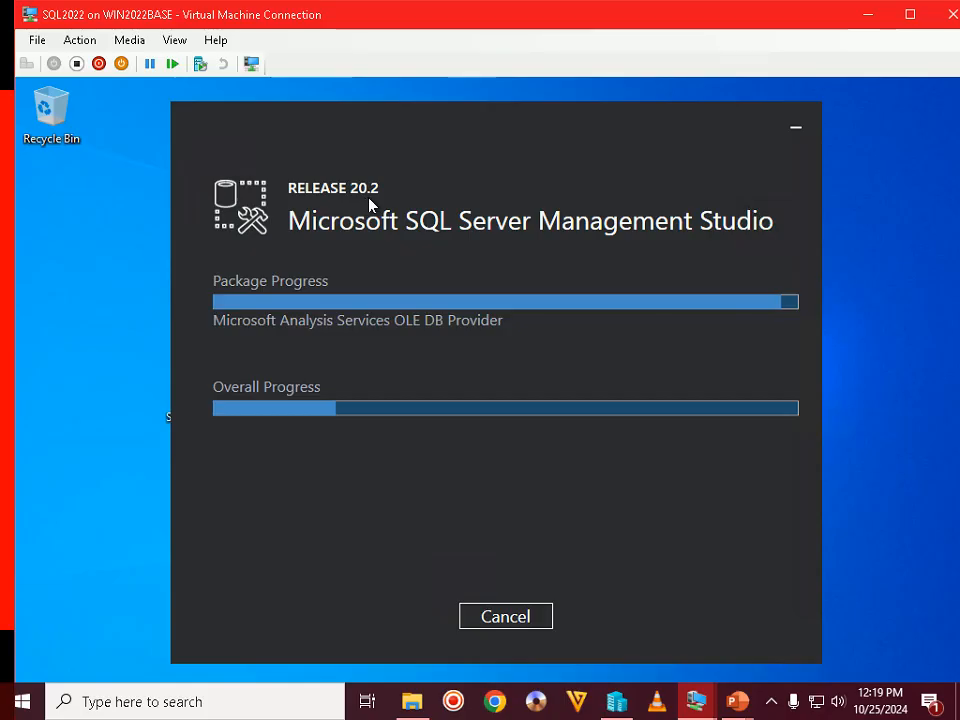
- Switch to the PowerPoint slide show and advance it past the installation monitoring slide to Step 50
mouse_move(732, 711)
click(834, 618)
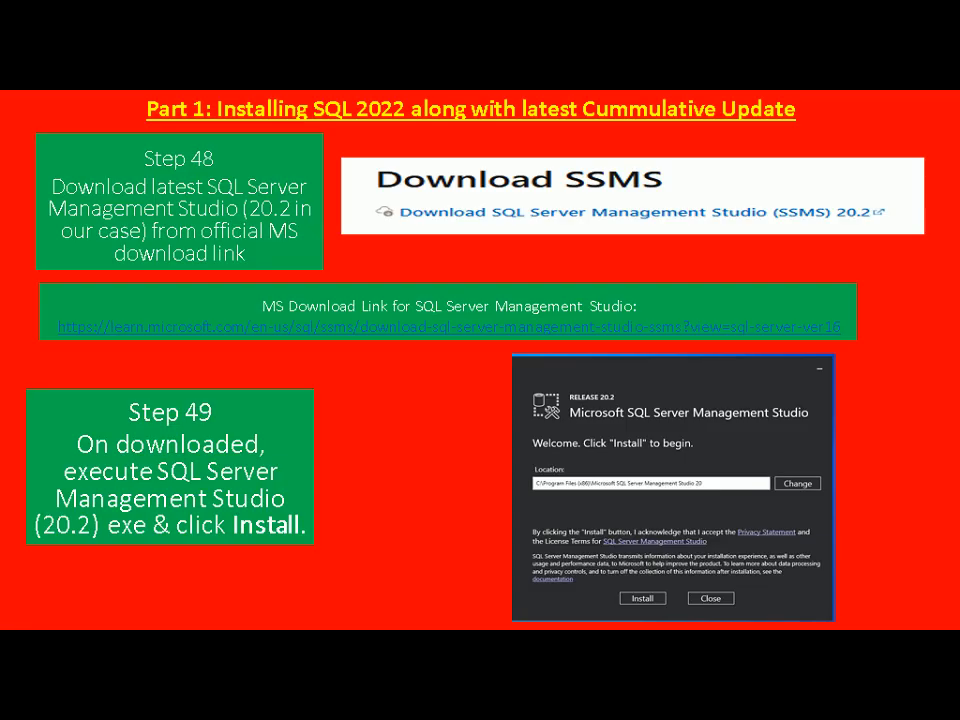
key(Right)
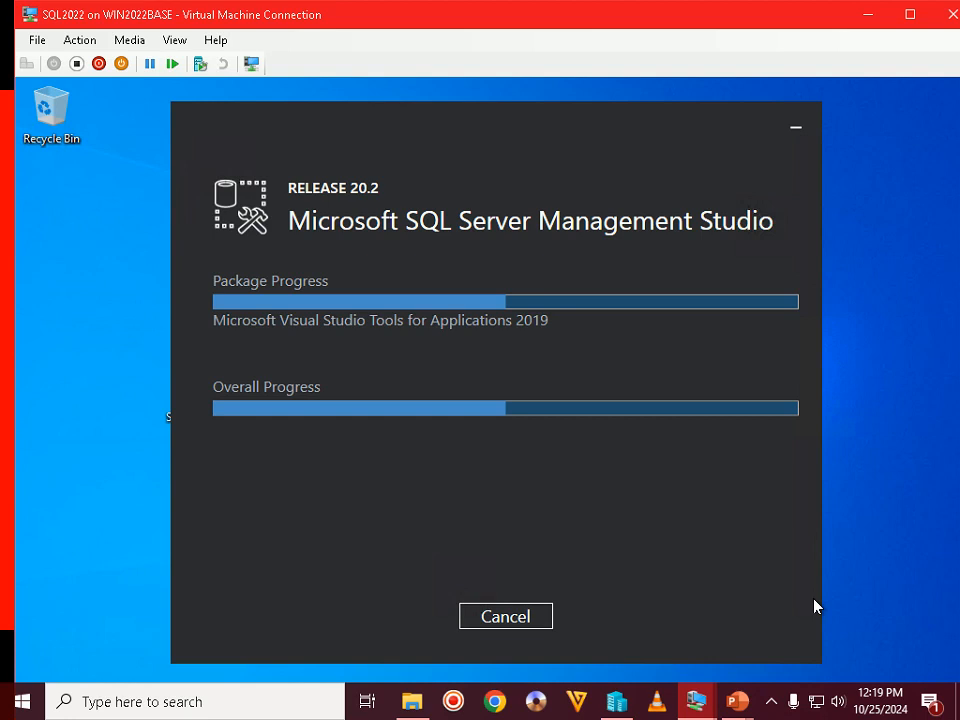
mouse_move(735, 708)
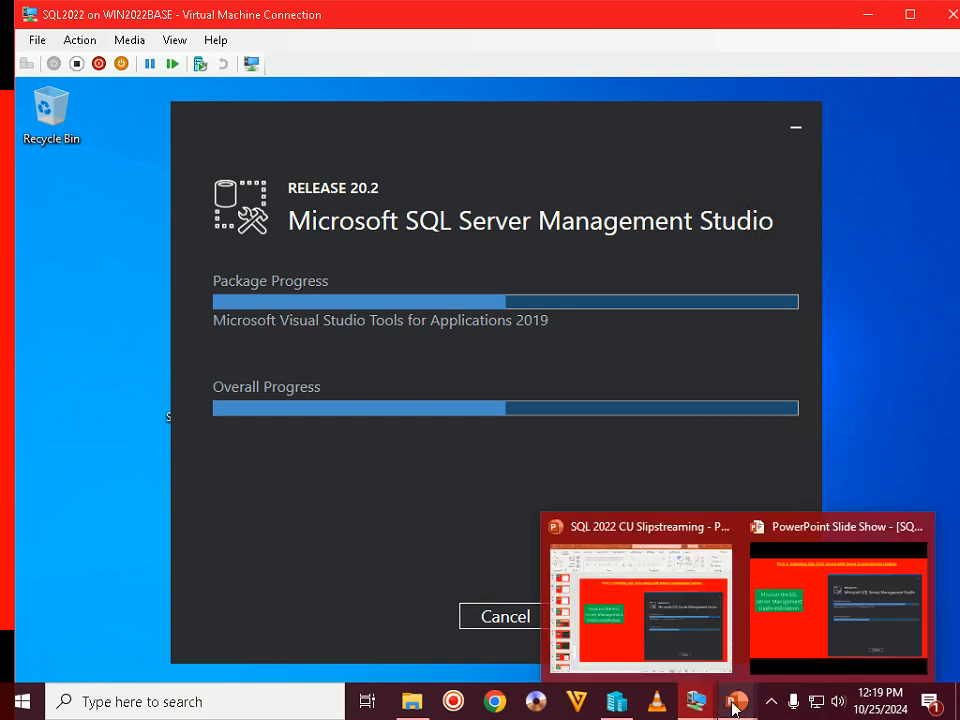
click(799, 617)
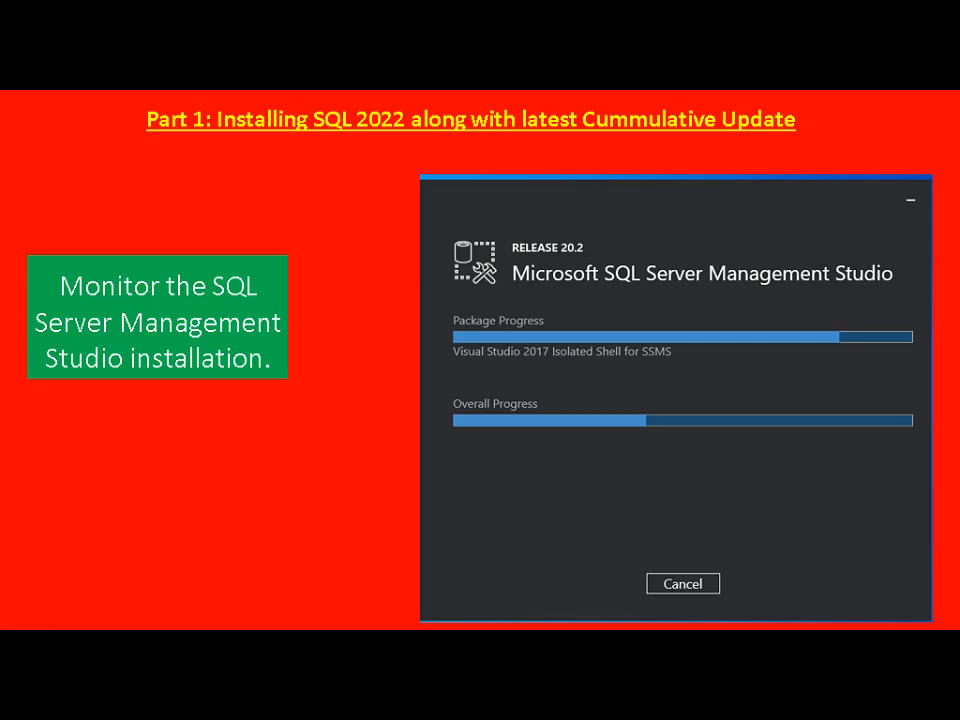
key(Right)
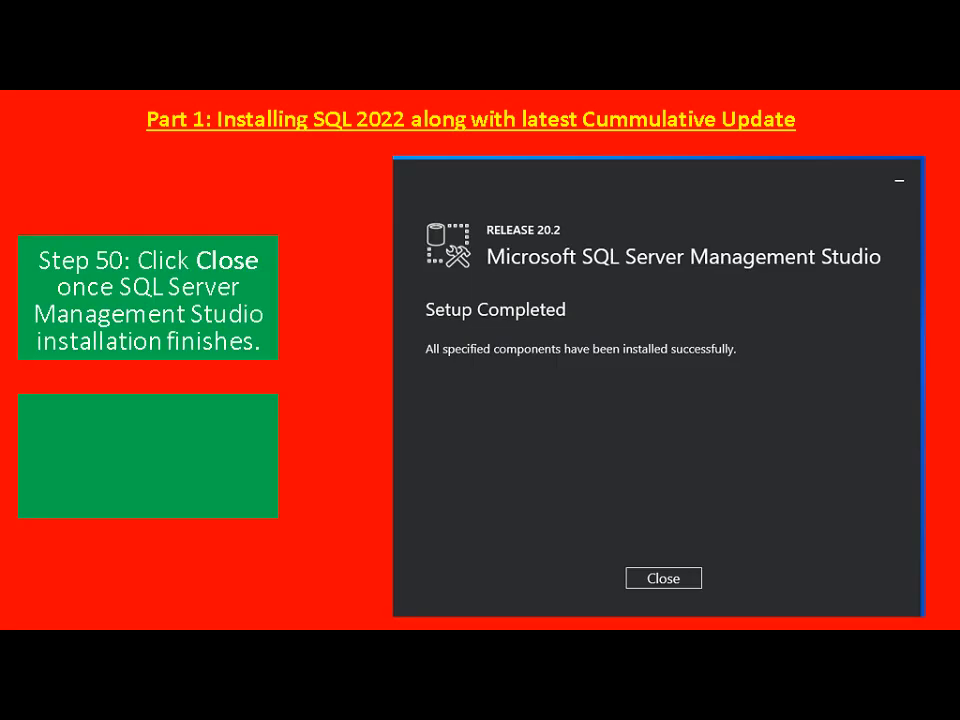
- Close the SQL Server Management Studio setup in the virtual machine and return to the slide show for Step 51
key(alt+Tab)
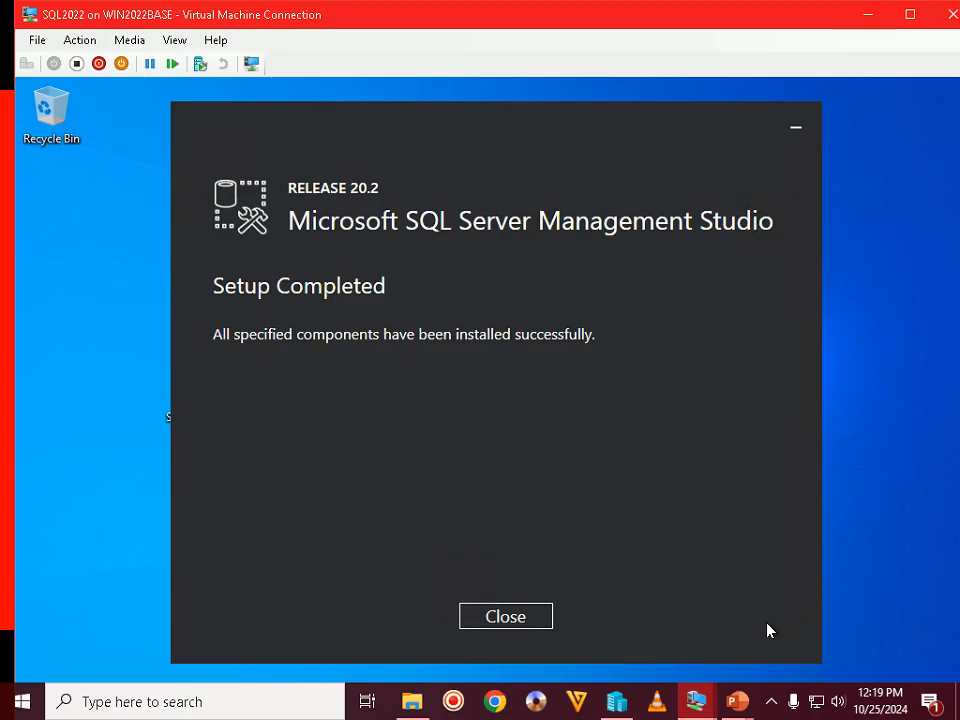
click(499, 616)
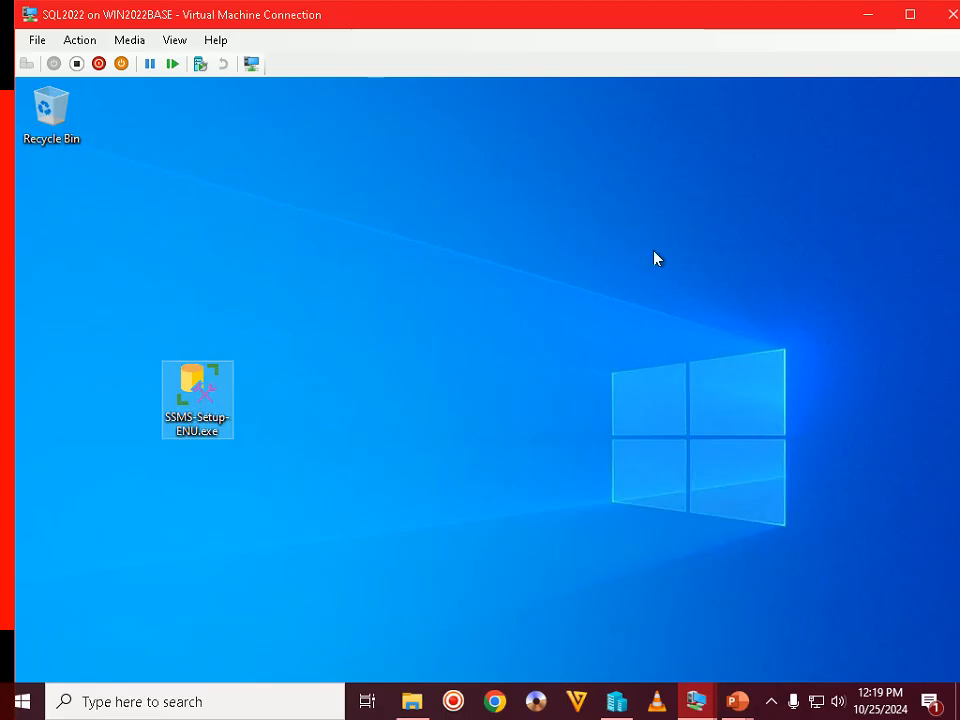
mouse_move(740, 703)
click(799, 606)
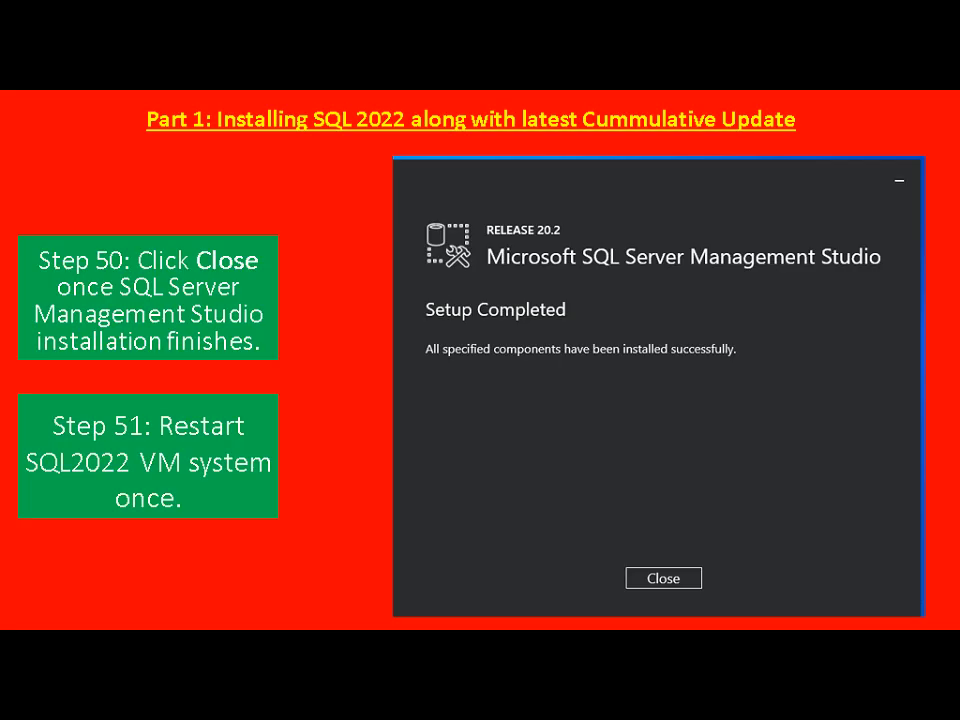
- Return the SQL2022 virtual machine to full screen and restart it
key(alt+Tab)
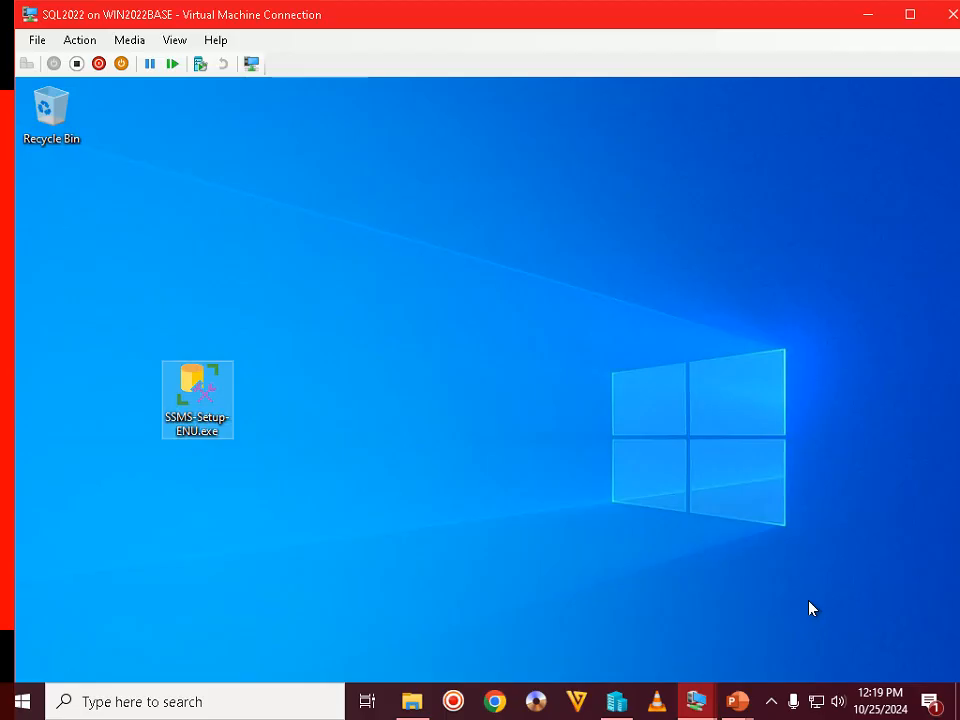
double_click(643, 20)
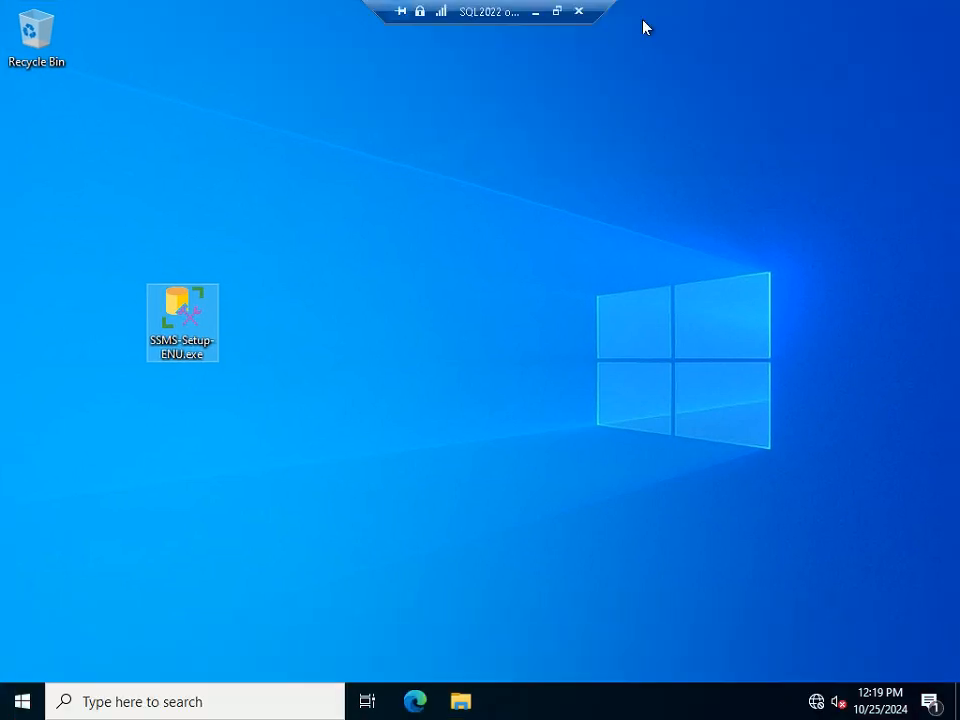
right_click(17, 700)
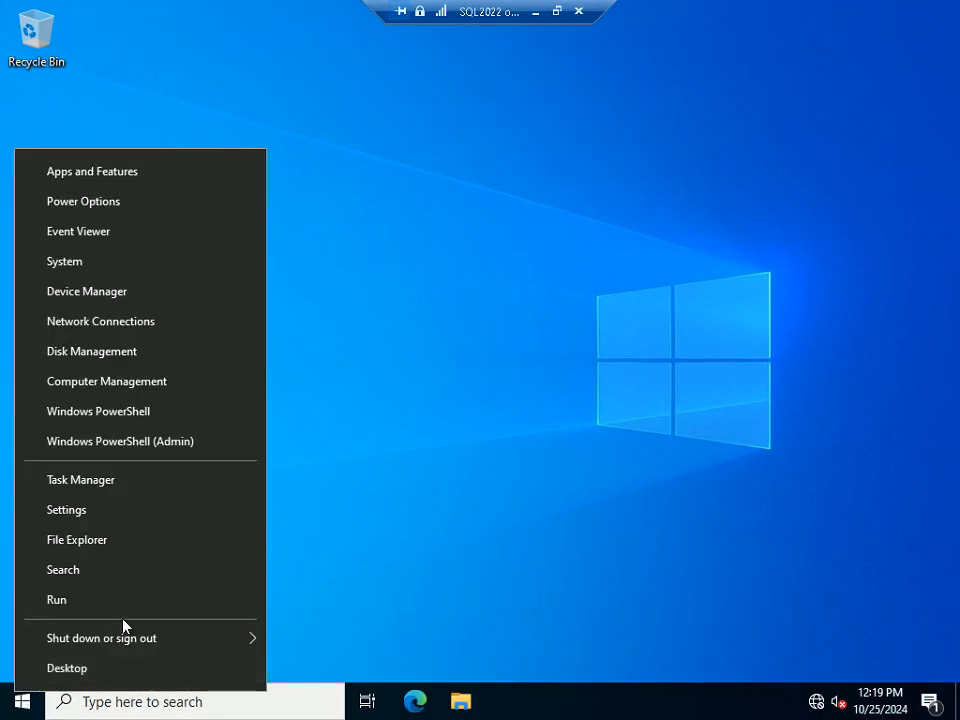
mouse_move(127, 643)
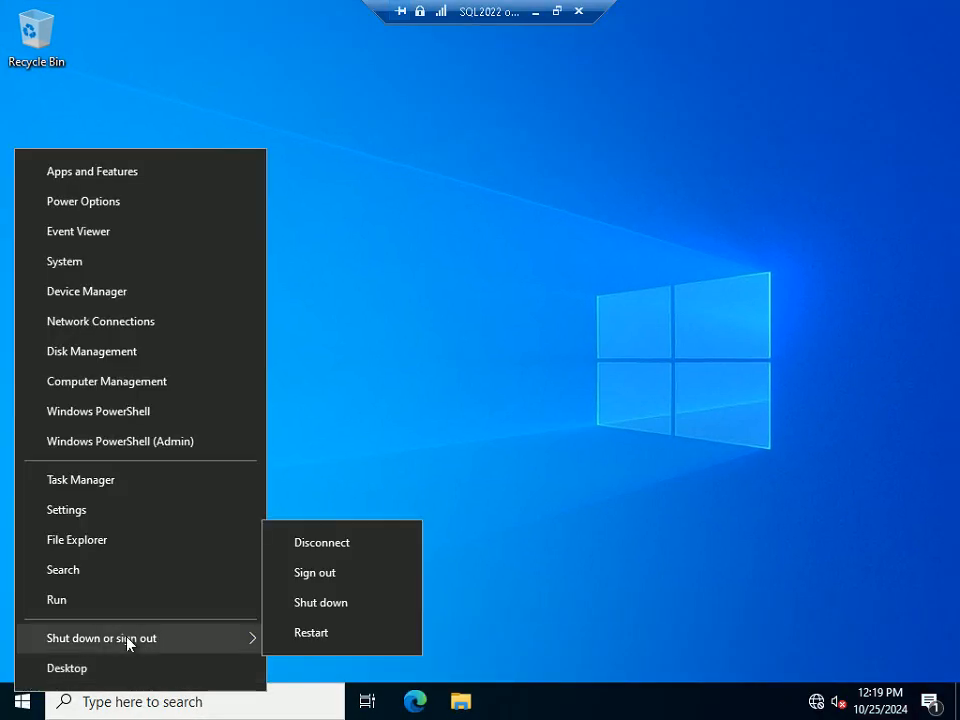
click(349, 634)
click(334, 662)
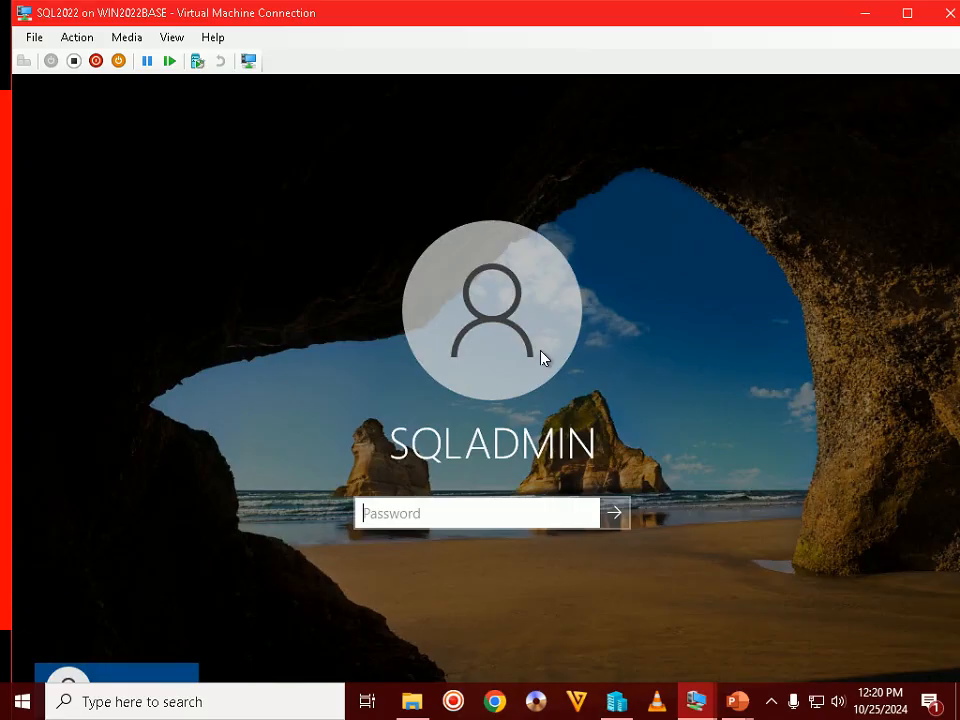
- Sign in to the SQL2022 virtual machine as SQLADMIN with the account password, re-entering it after the first attempt
text(•••••••••••••••••••••)
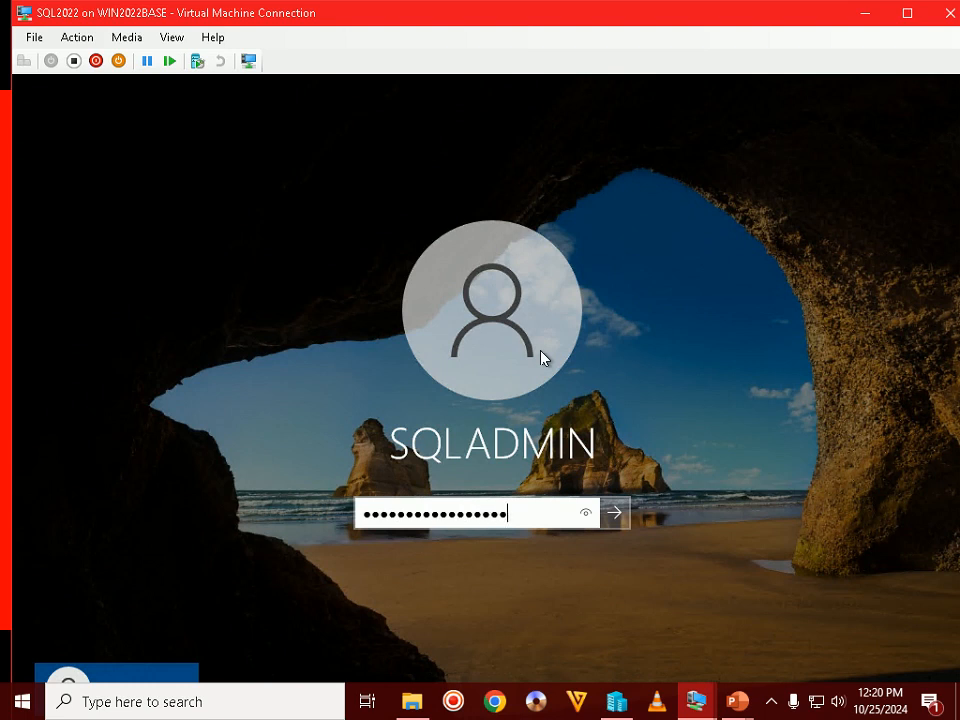
key(Return)
key(Return)
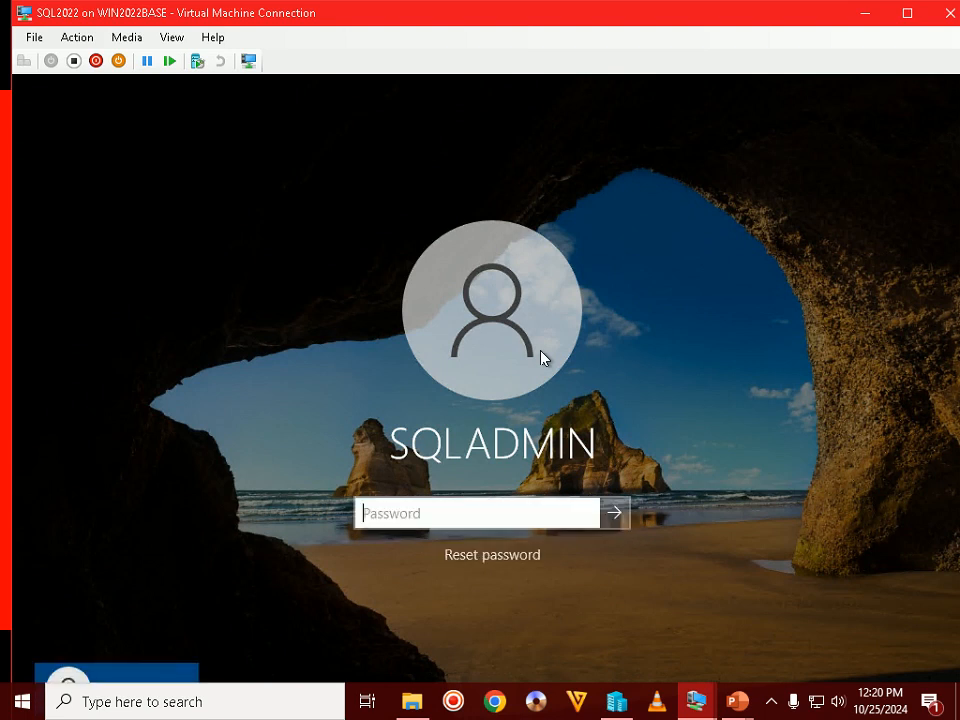
text(•••••••••••••••••••••)
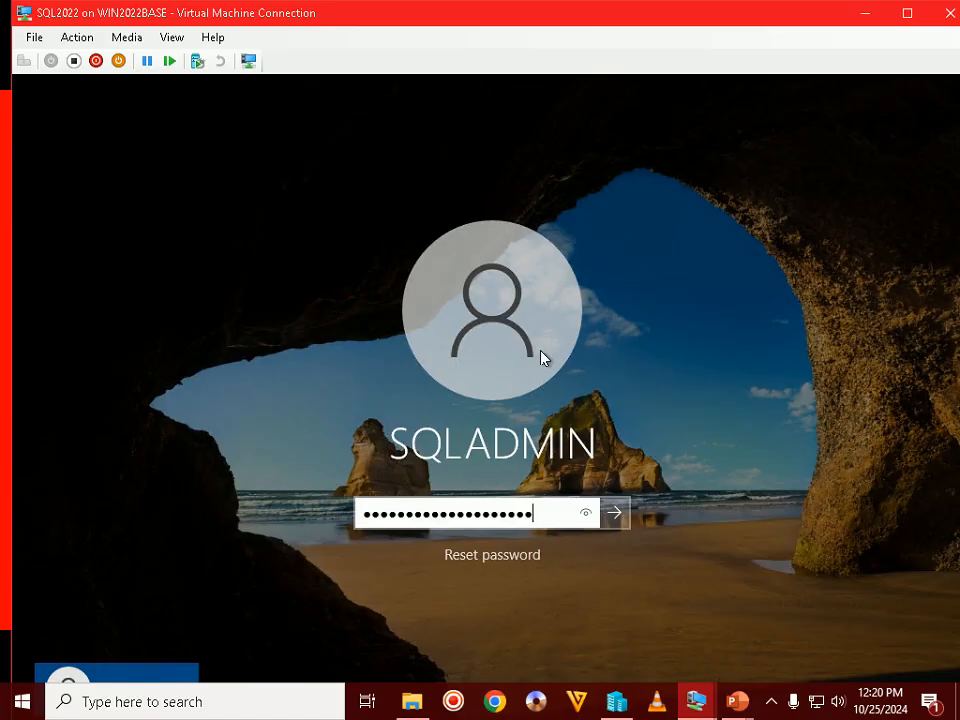
key(Return)
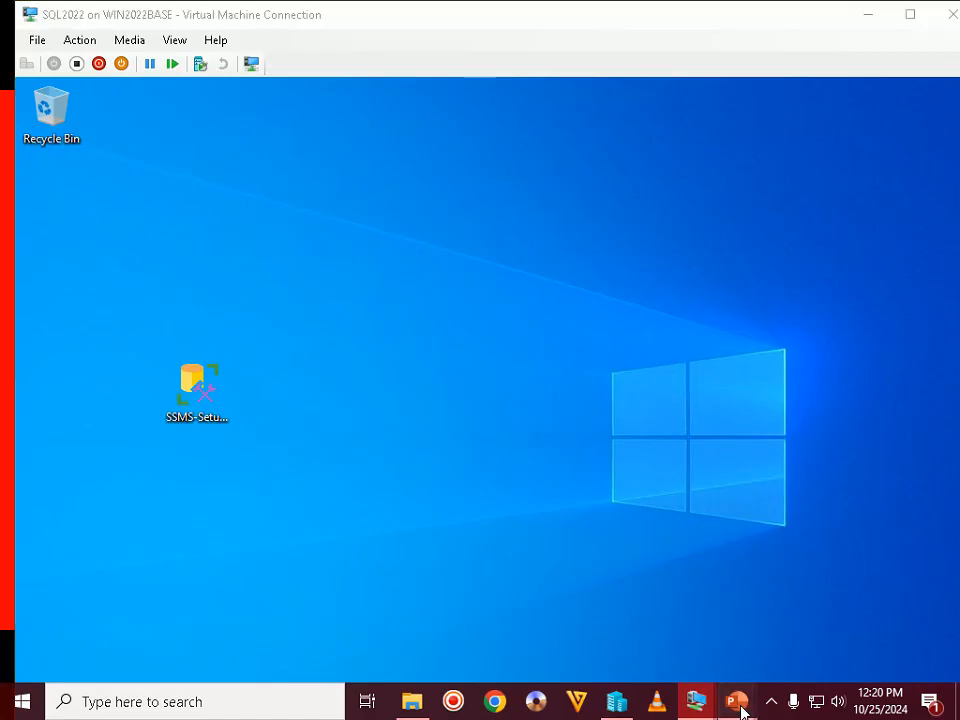
- Switch to the PowerPoint slide show and advance it to Step 52
mouse_move(739, 706)
click(806, 594)
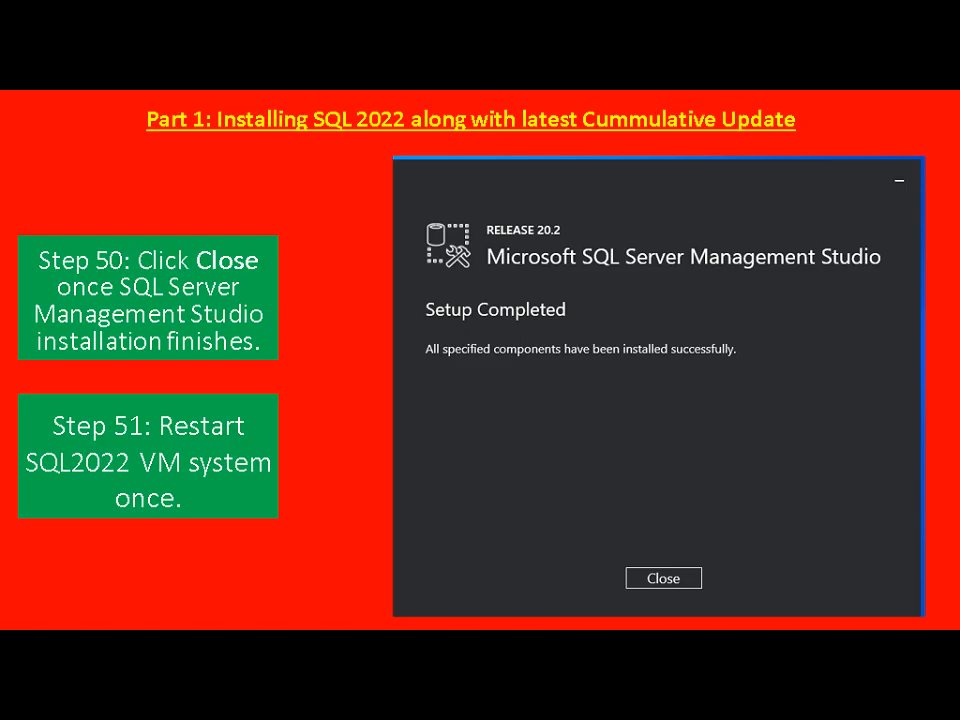
key(Right)
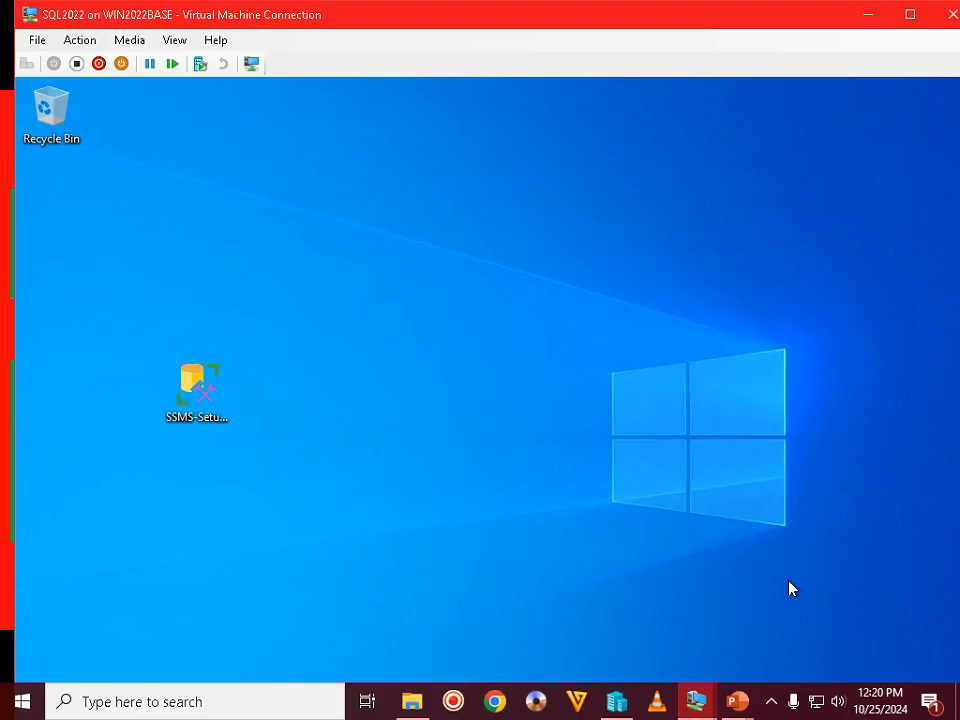
- Return the SQL2022 virtual machine to full screen and launch SQL Server Management Studio 20 from Microsoft SQL Server Tools 20
double_click(593, 20)
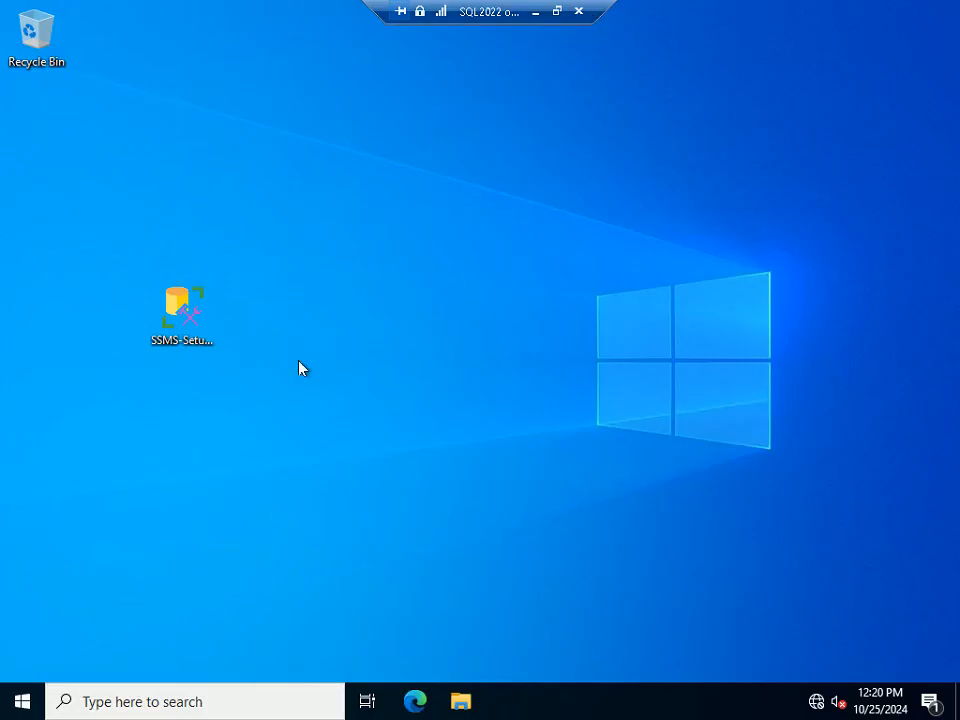
click(22, 701)
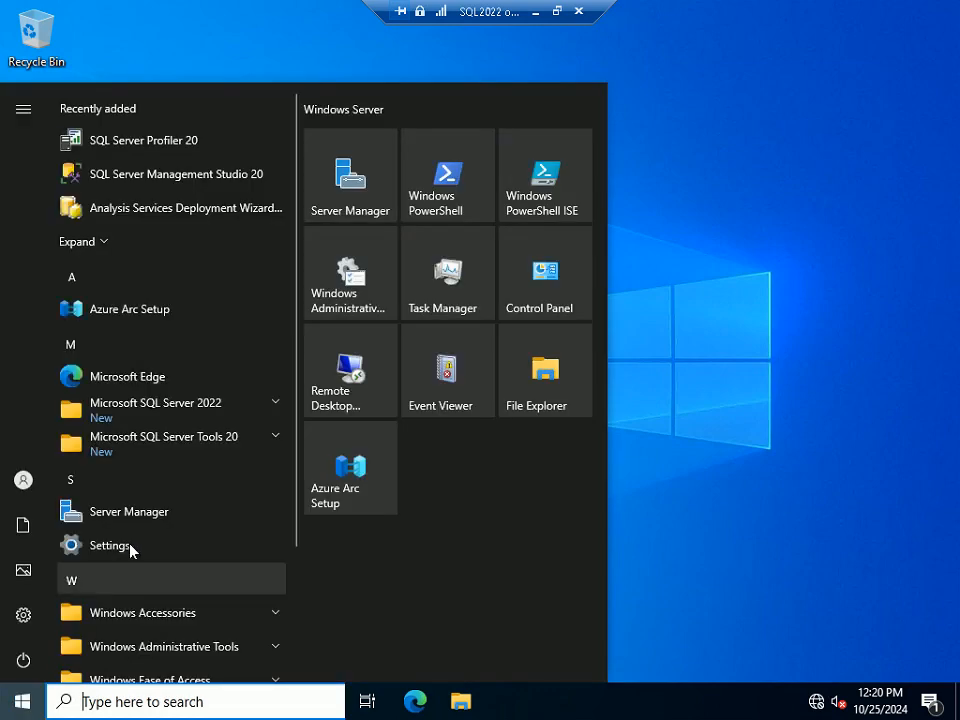
click(201, 447)
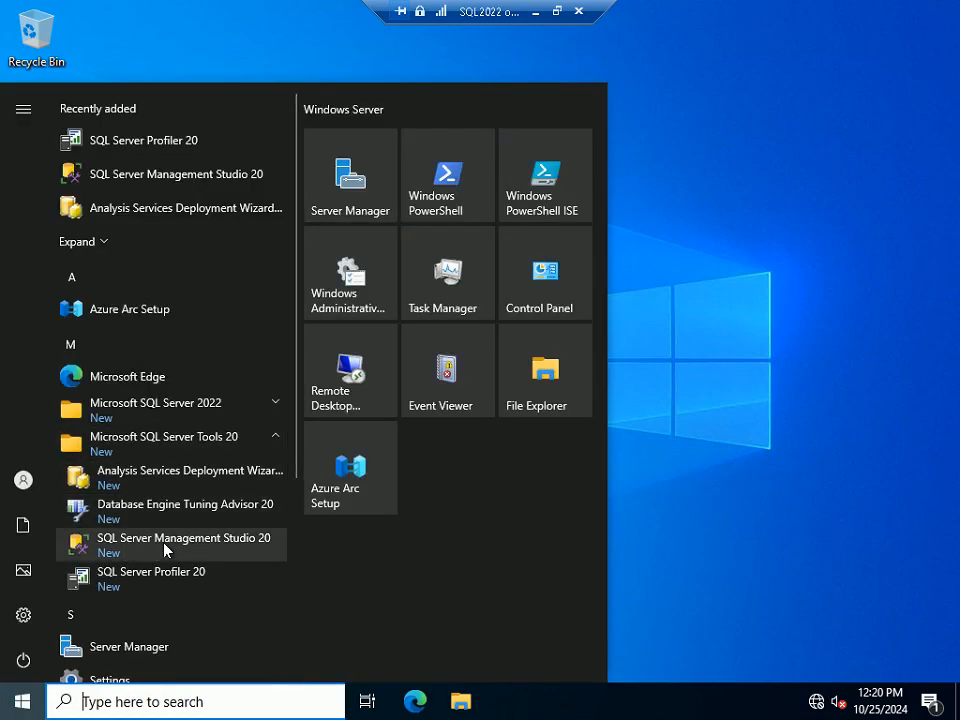
drag(165, 549, 592, 710)
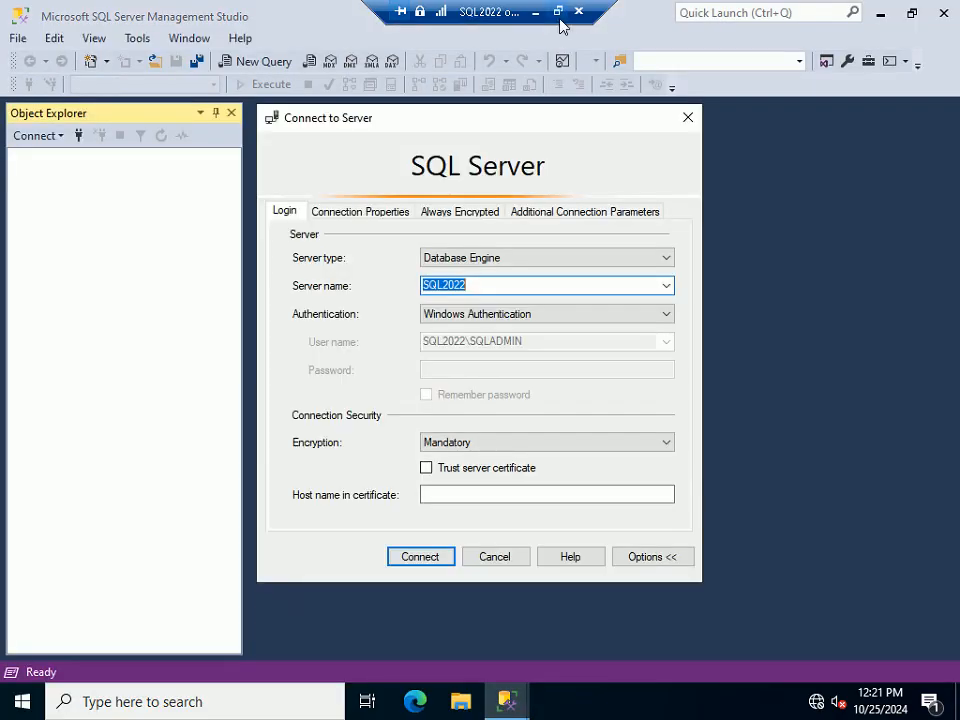
- Take the virtual machine out of full screen, check the slide, and connect to the SQL2022 database engine with Encryption set to Optional
click(558, 13)
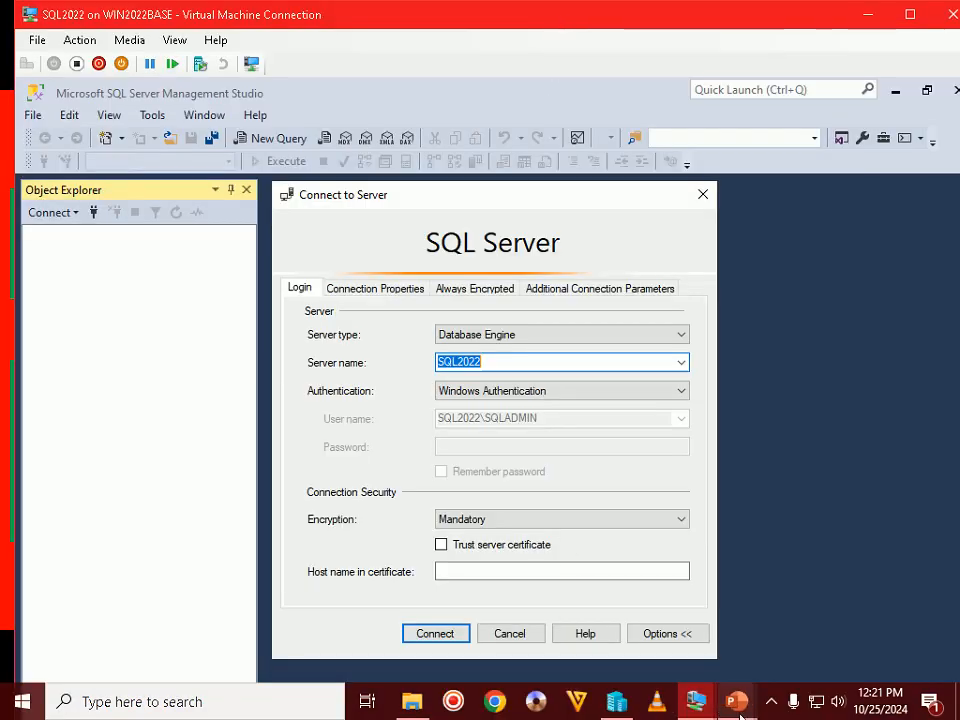
click(784, 632)
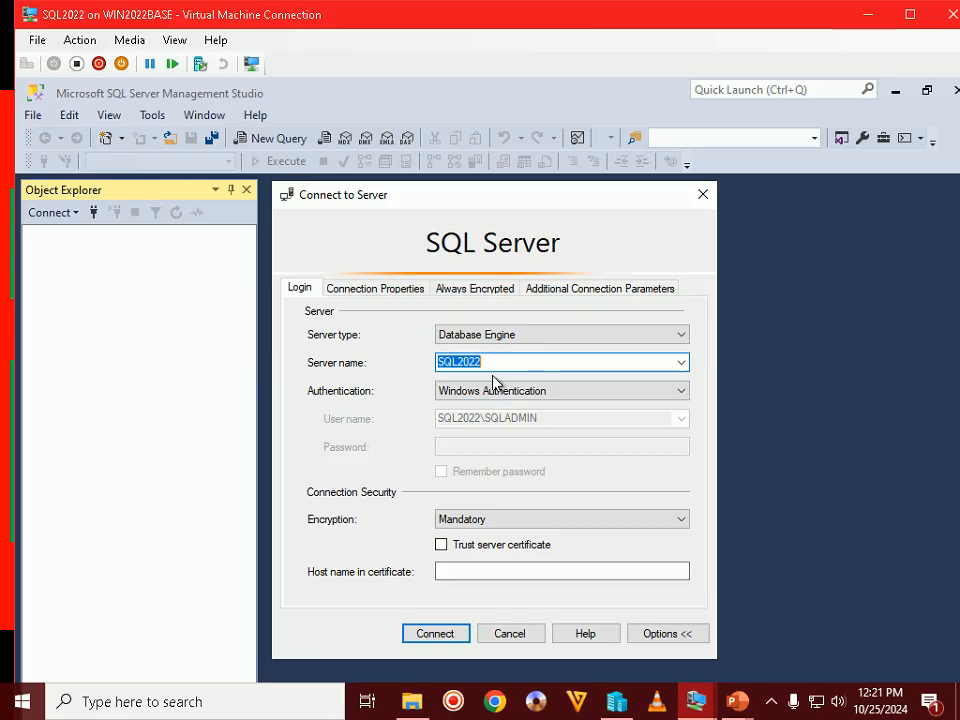
click(500, 521)
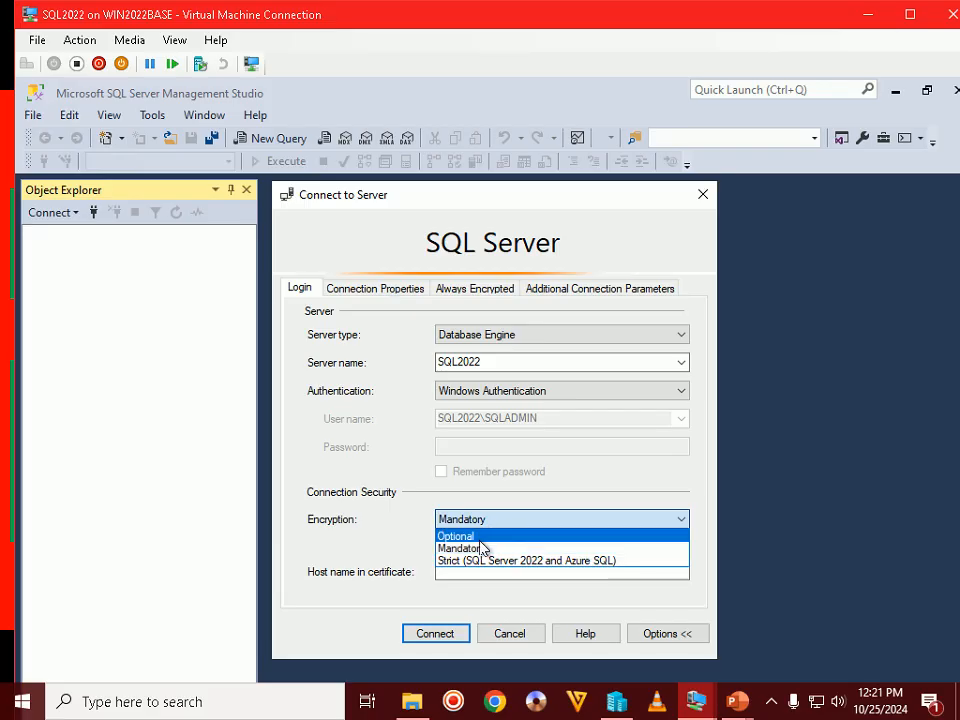
click(484, 536)
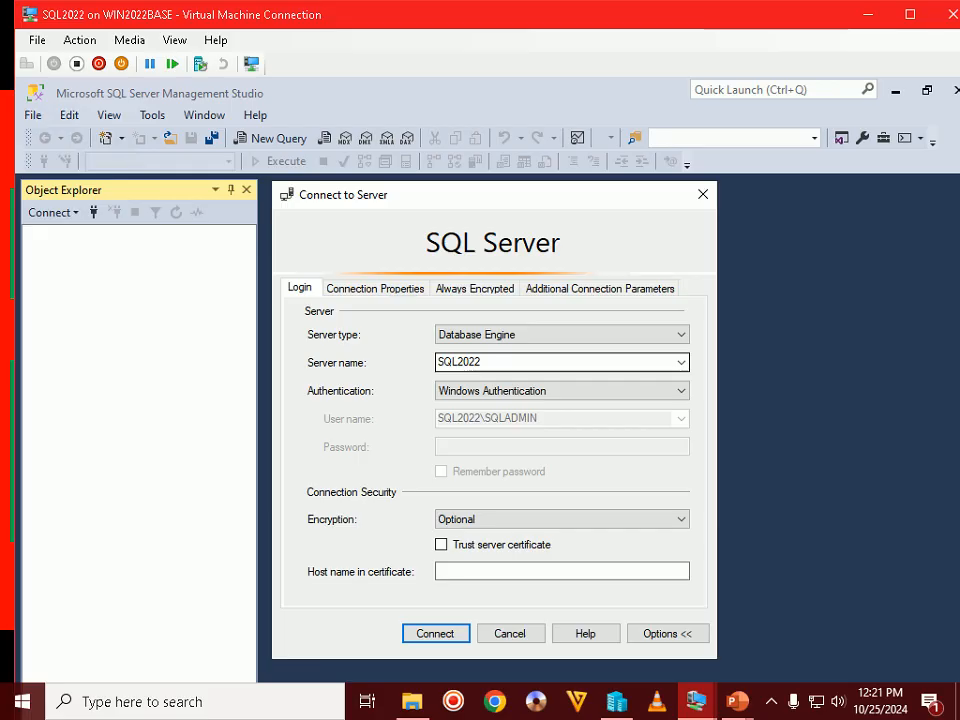
double_click(470, 362)
click(437, 634)
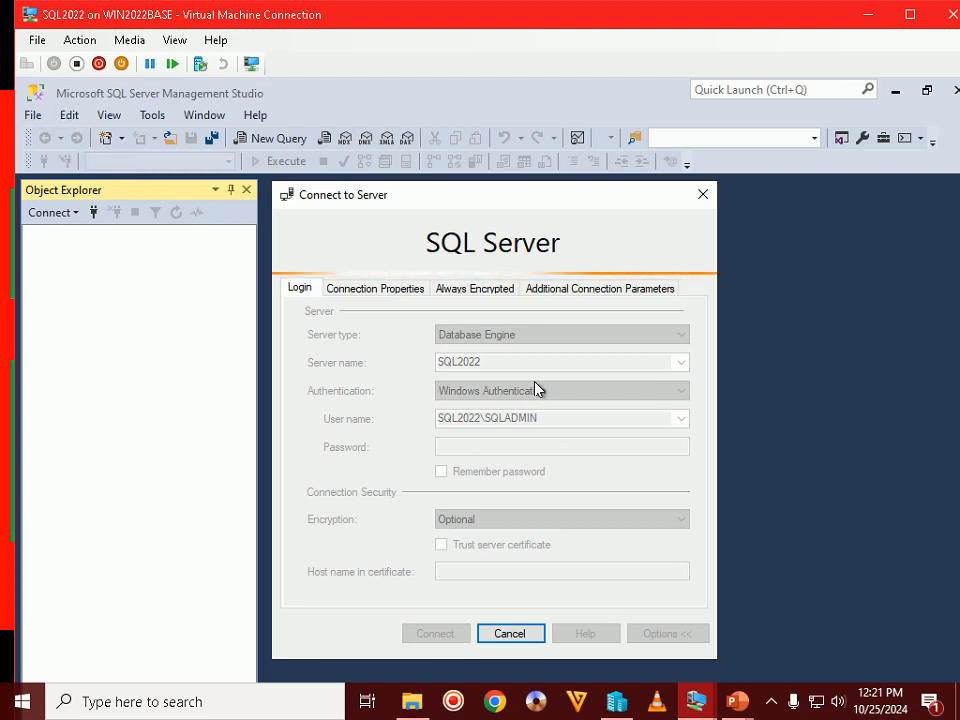
click(774, 702)
click(774, 702)
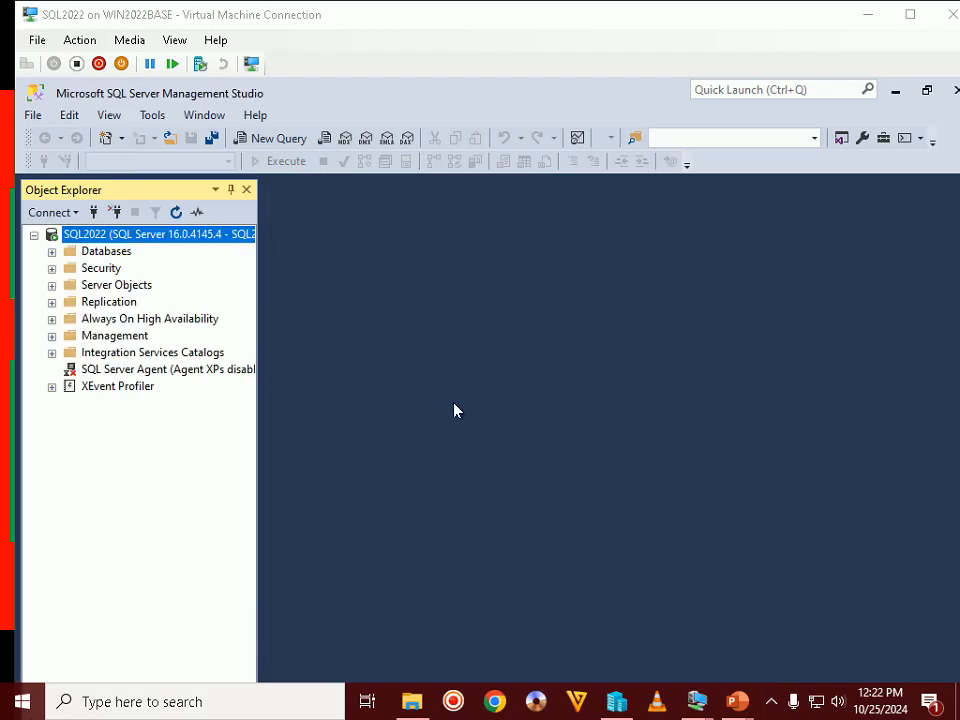
click(454, 404)
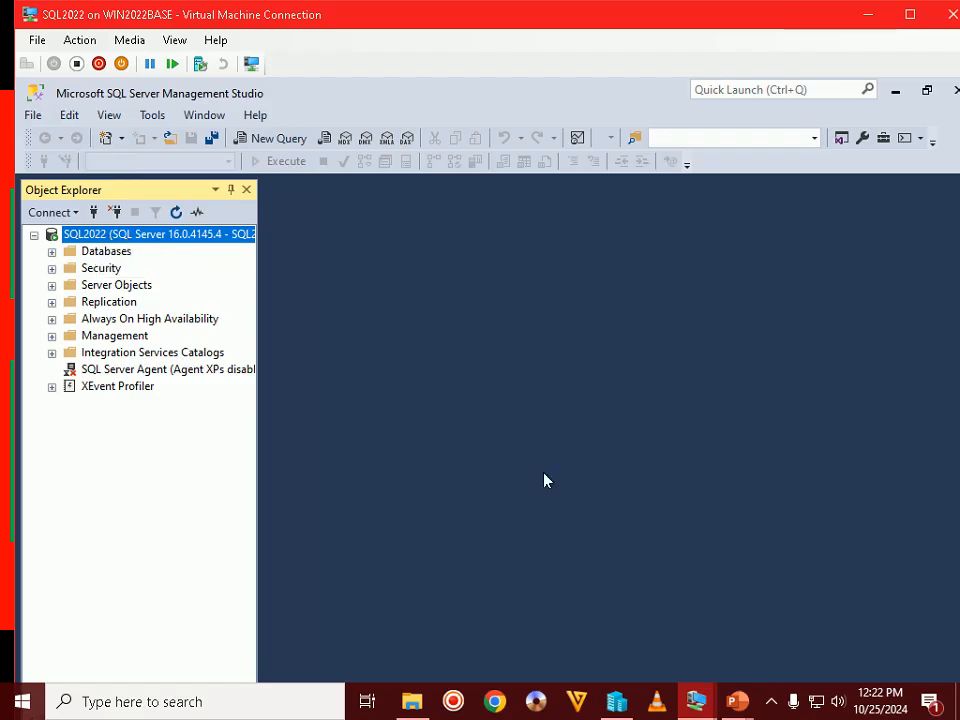
- Return to the PowerPoint slide show and advance it to Step 54
click(735, 703)
click(800, 578)
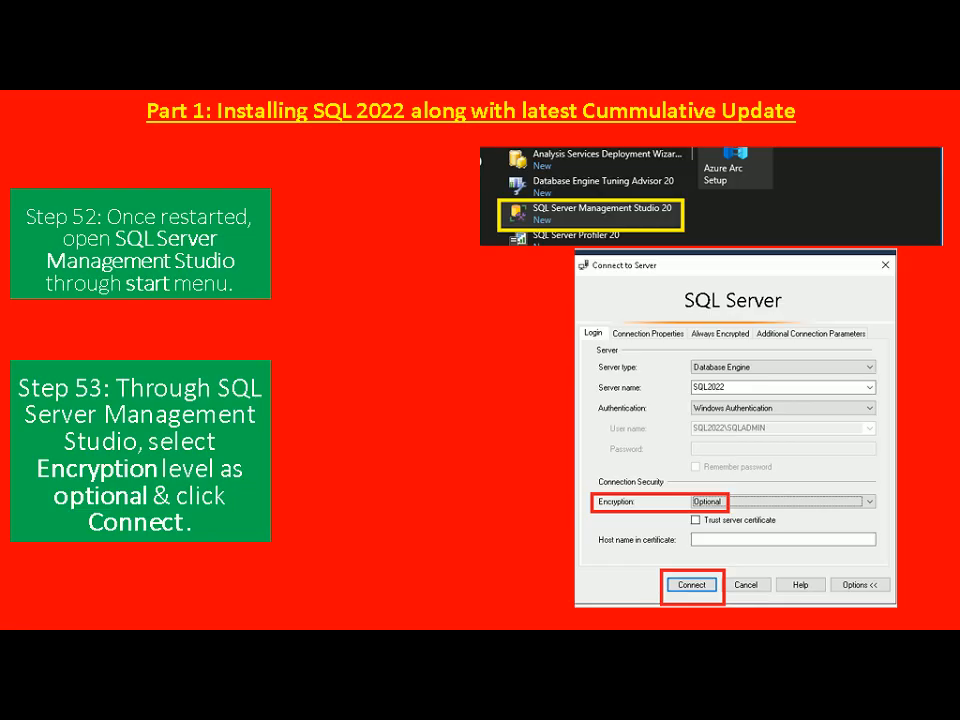
key(Right)
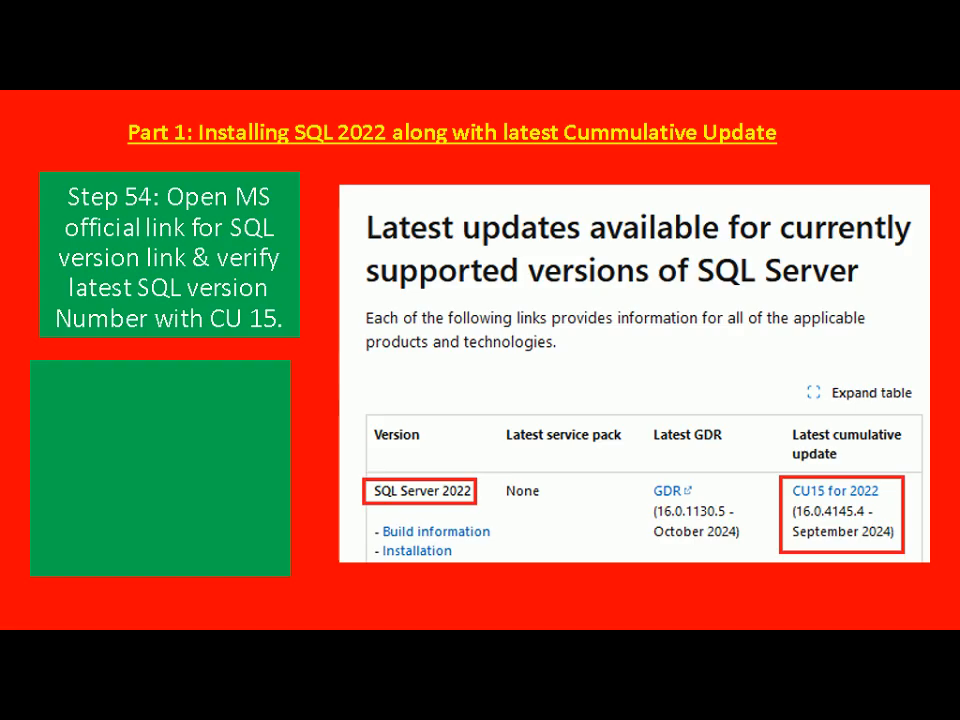
- Switch to the WIN10SELF virtual machine and open google.com in Firefox
key(alt+Tab)
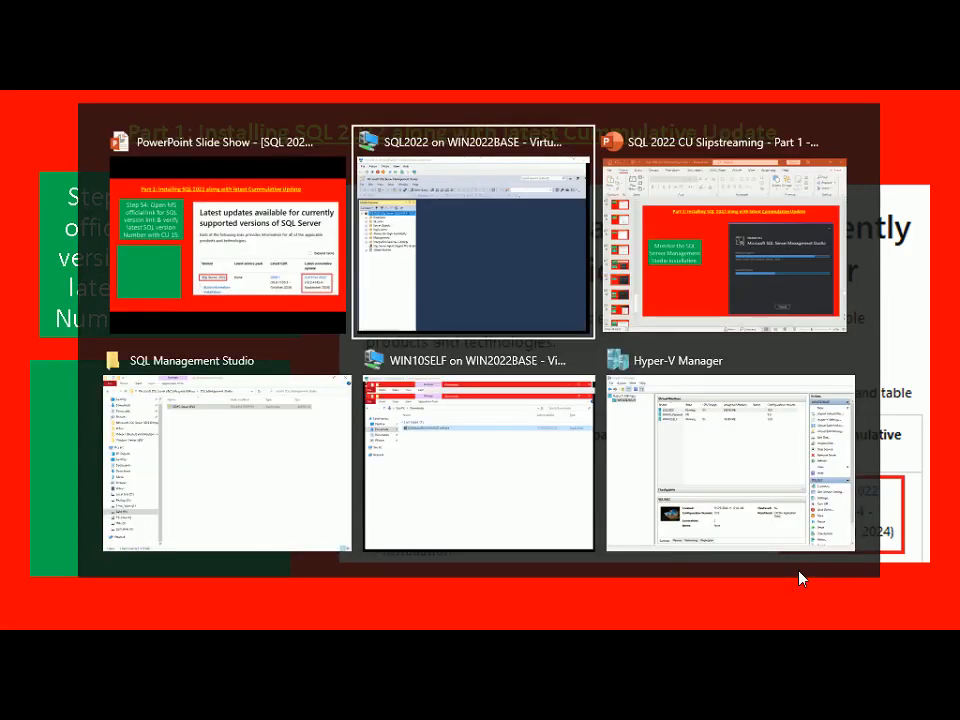
key(alt+Tab)
key(alt+Tab)
key(alt+Tab)
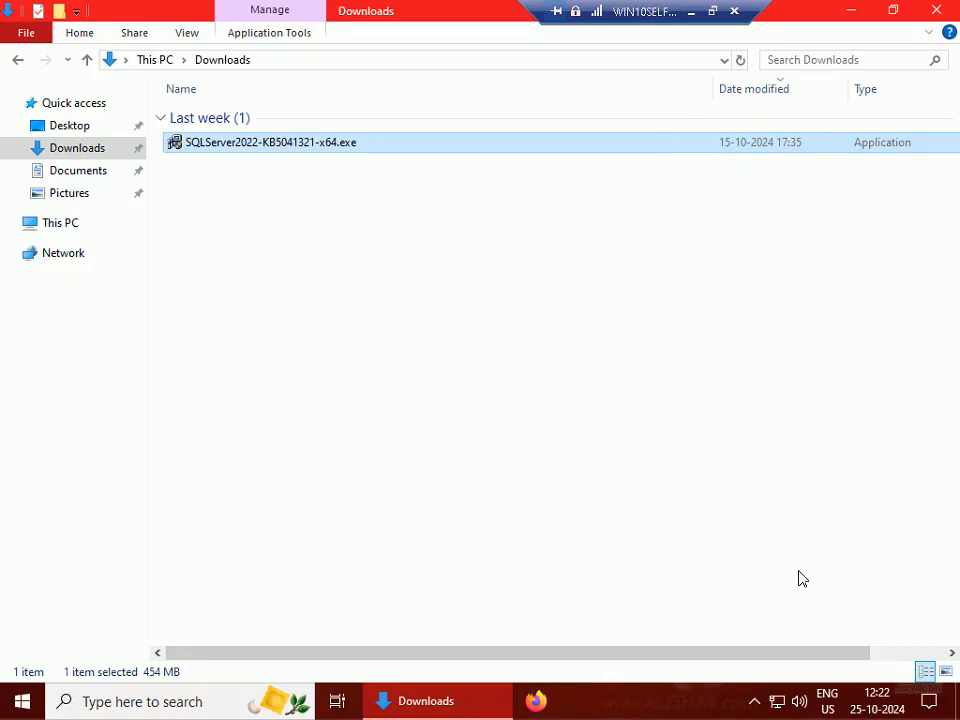
click(540, 701)
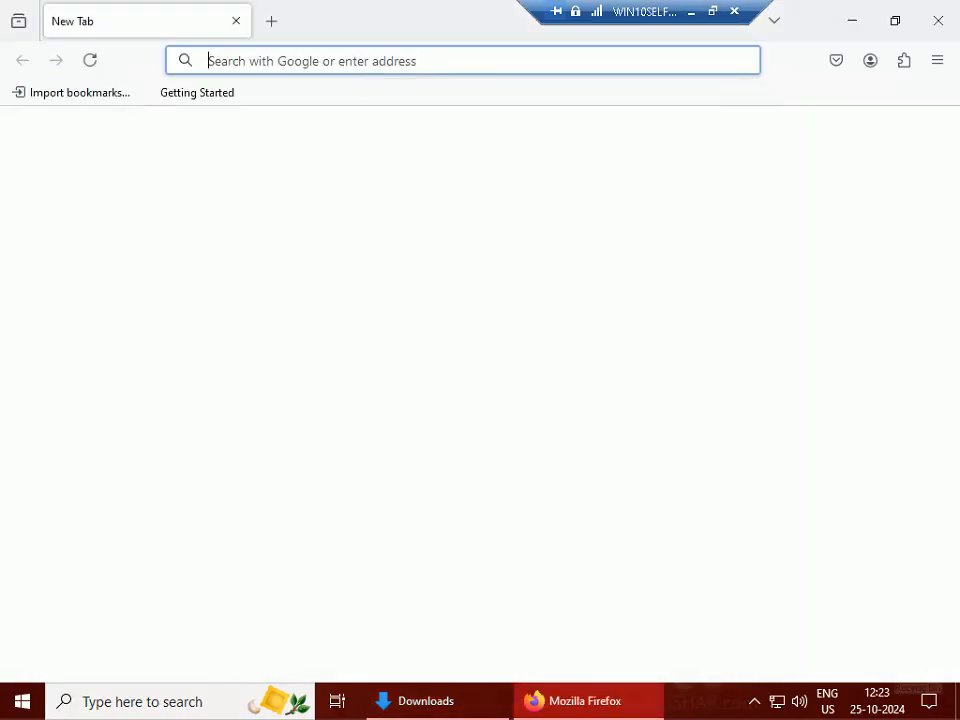
text(g)
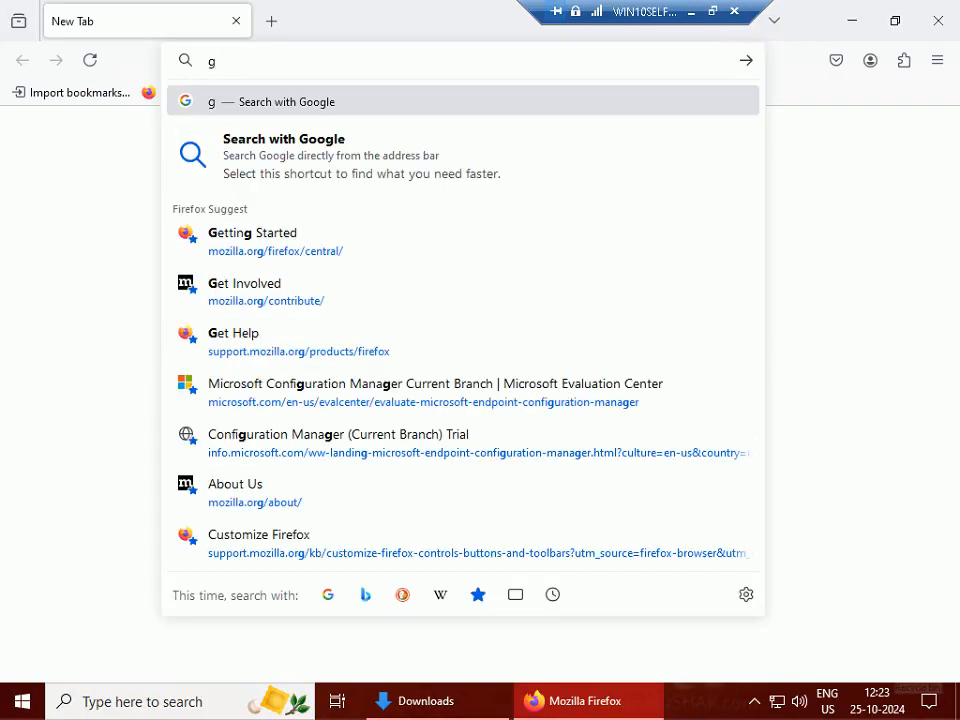
text(oogle.com)
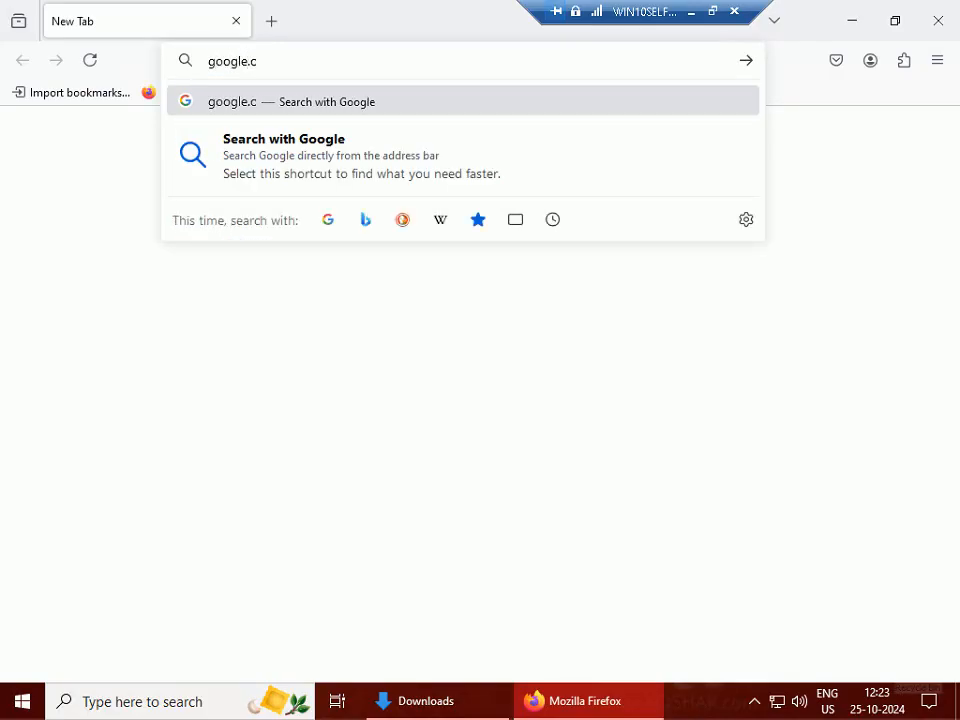
key(Return)
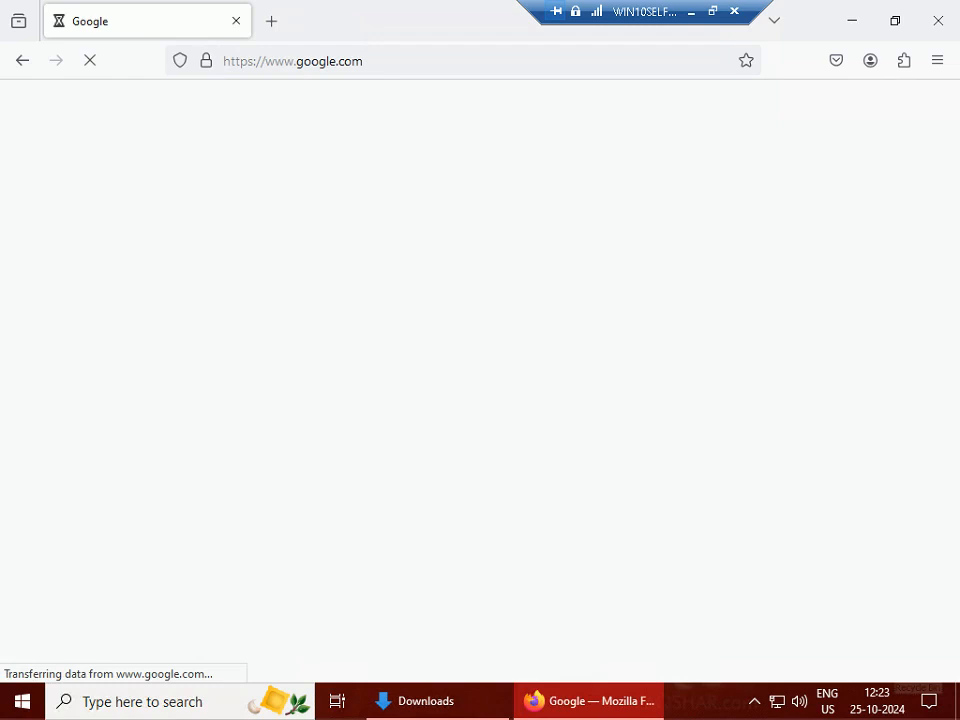
- Search Google for "sql server 2022 version number list"
text(sq)
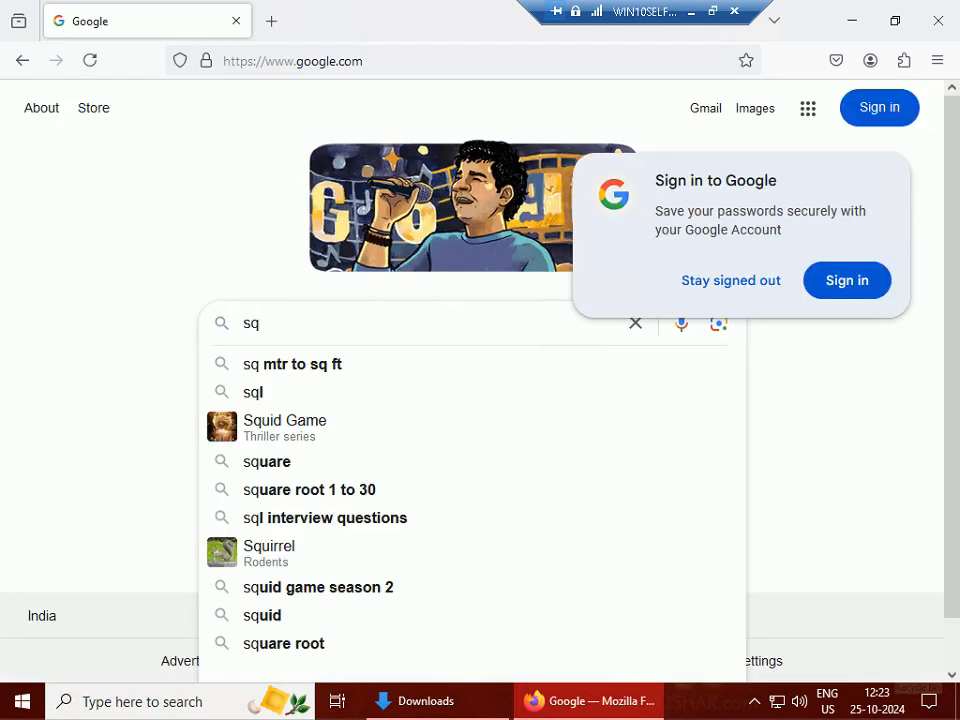
text(l ser)
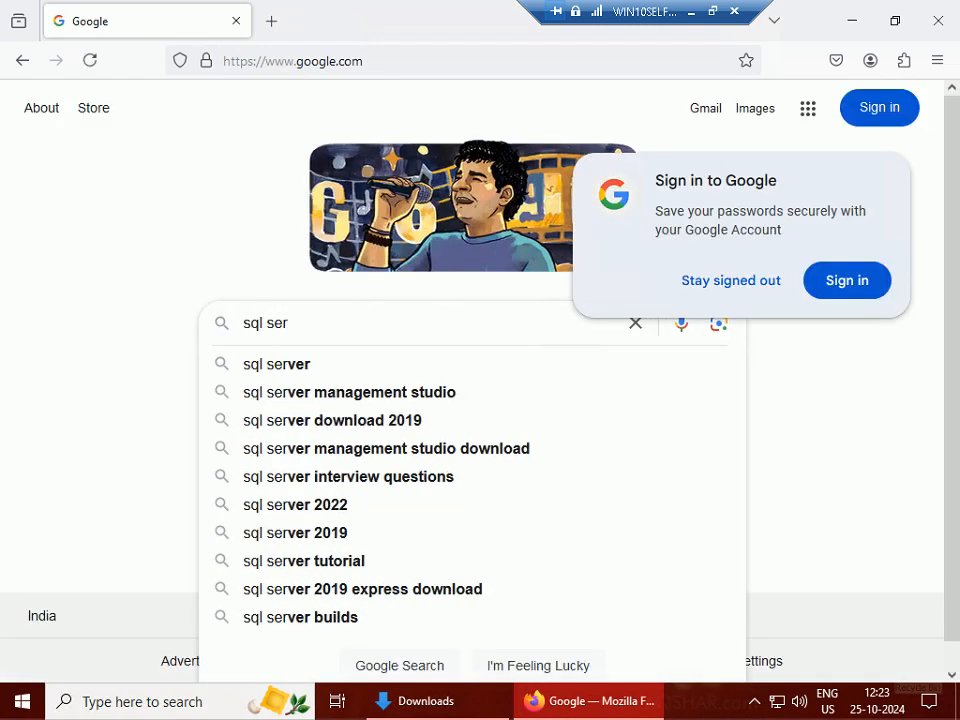
text(ver 20)
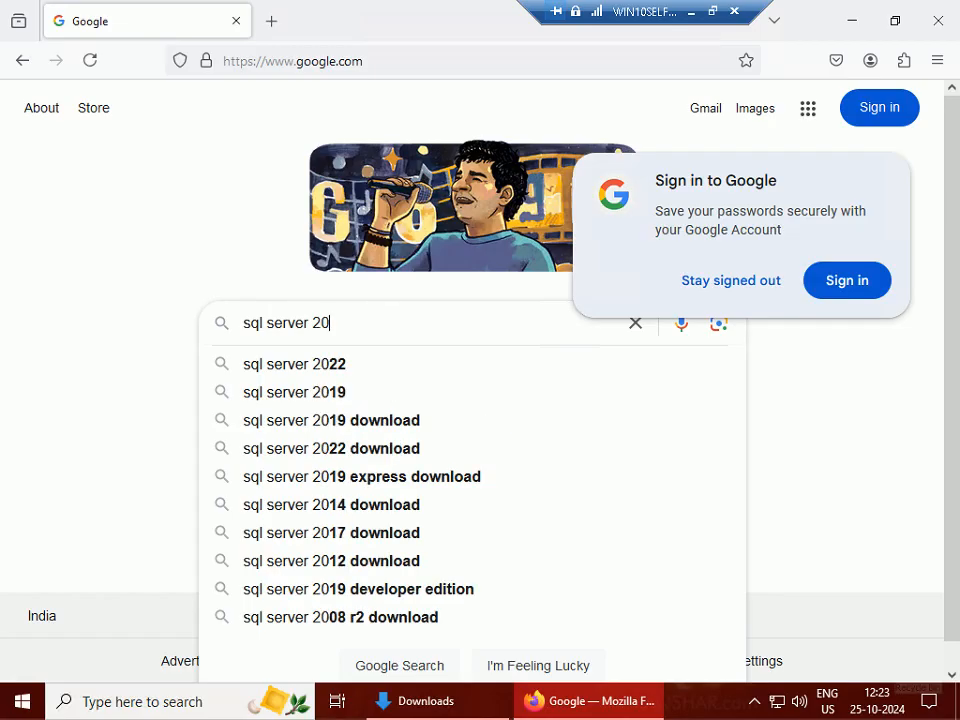
text(22 versi)
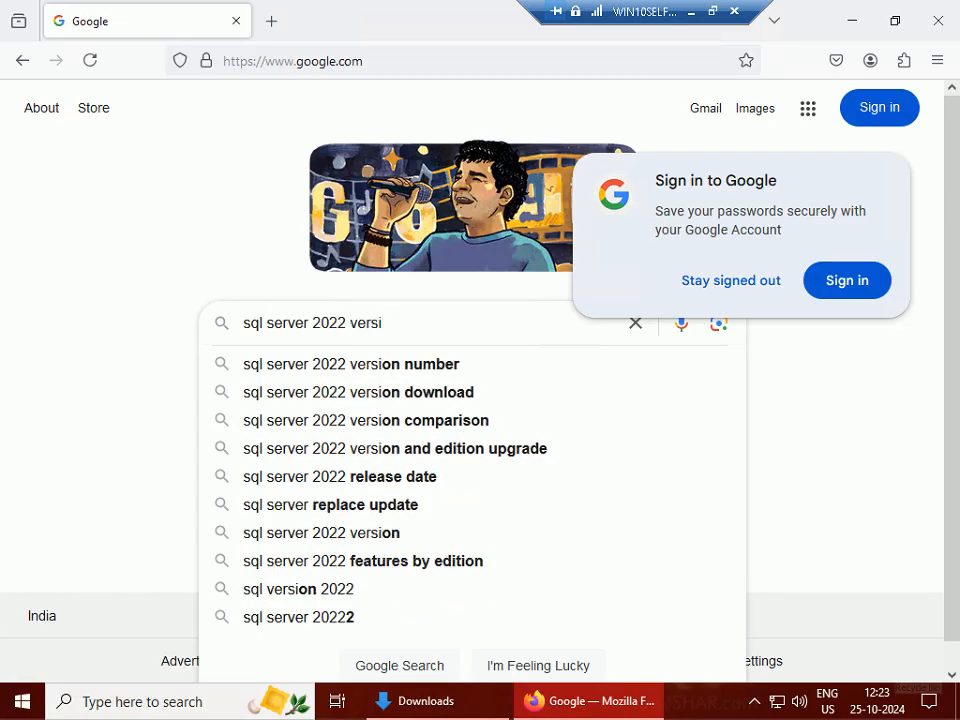
text(on)
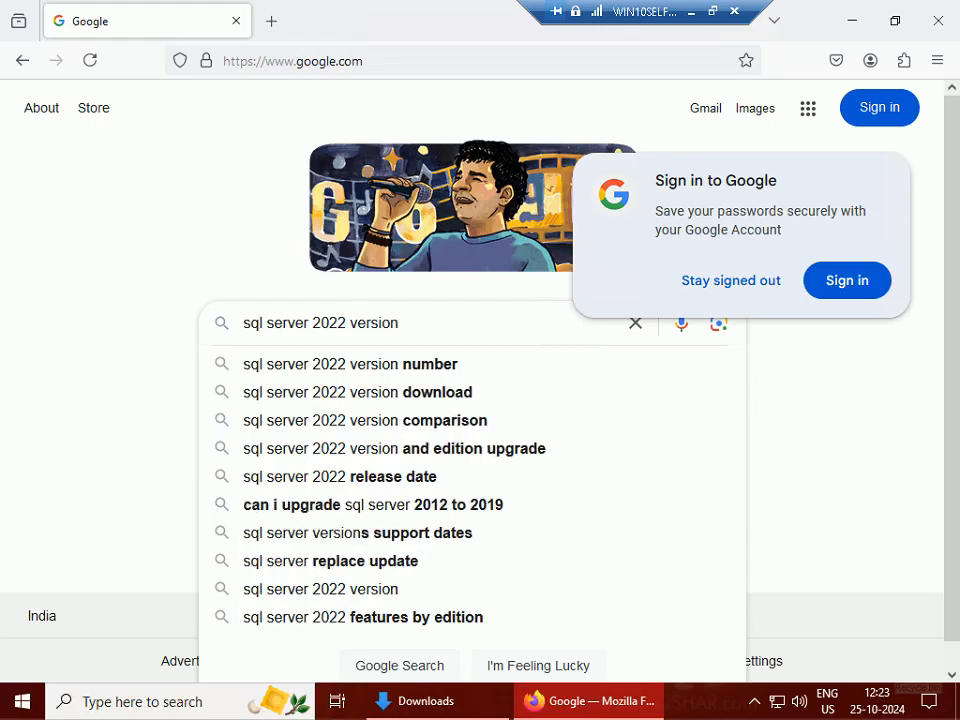
key(Down)
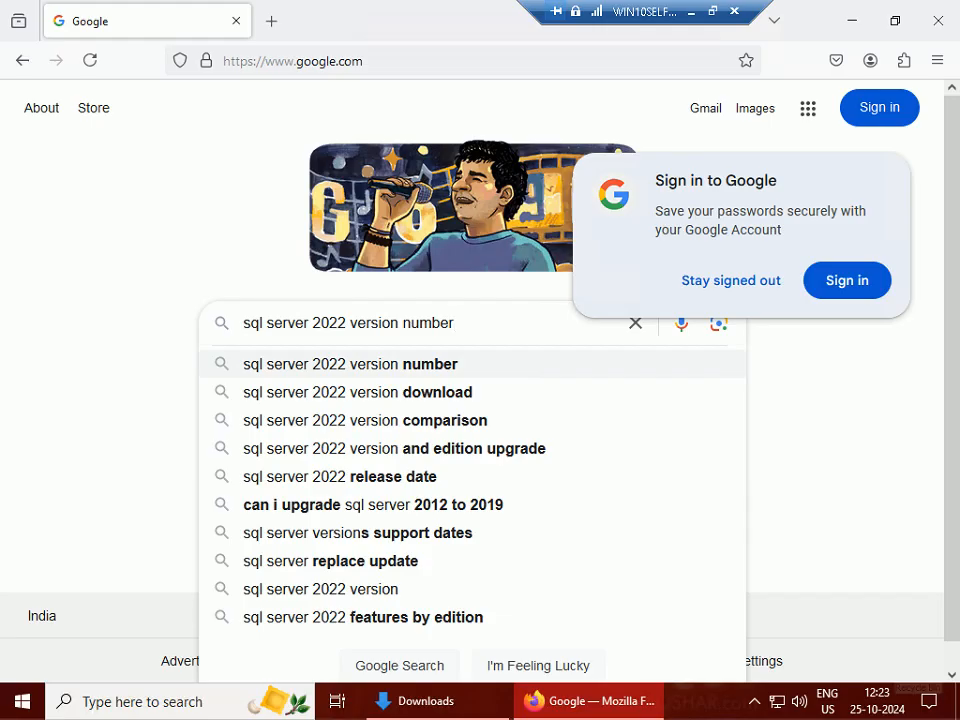
text(list)
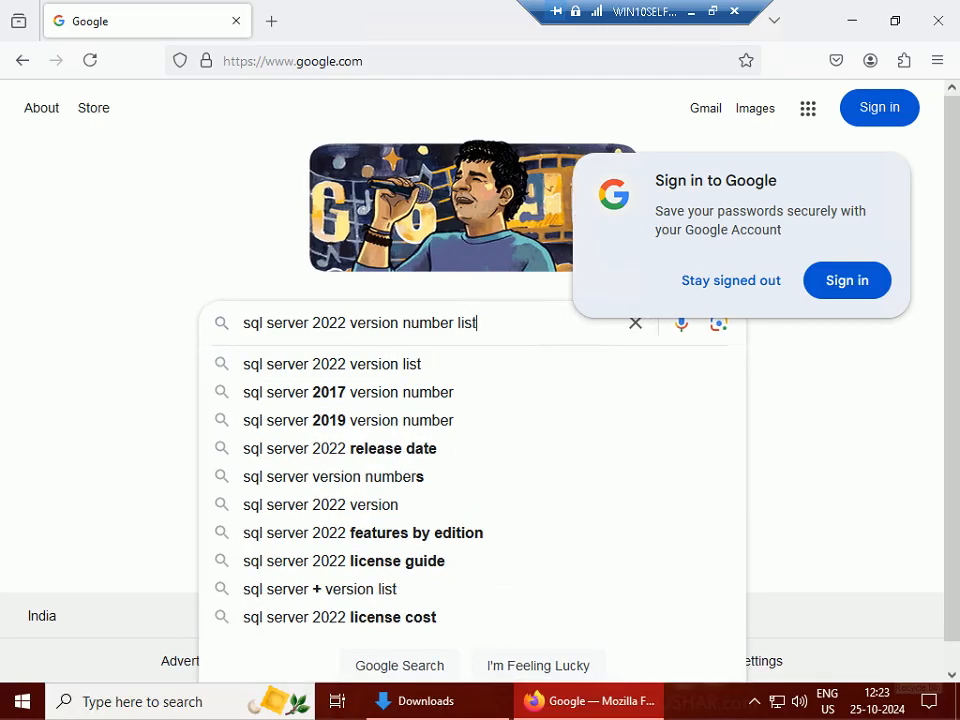
key(Return)
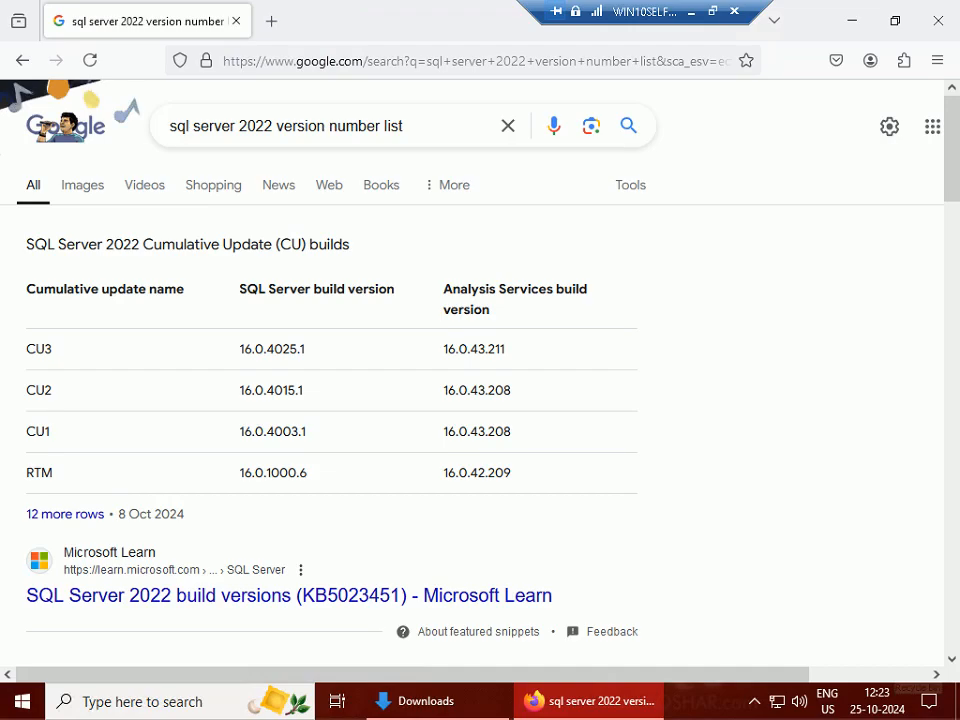
- Open the Microsoft Learn article on SQL Server 2022 build versions and examine the build version listed for CU15
click(319, 590)
scroll(578, 300, down, 3)
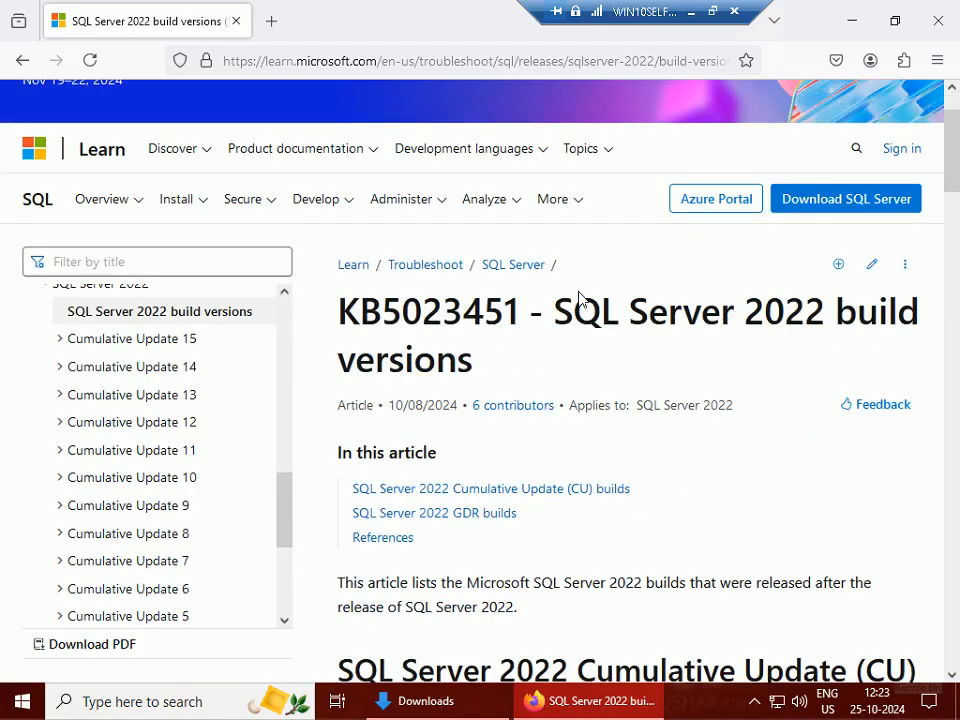
scroll(578, 300, down, 2)
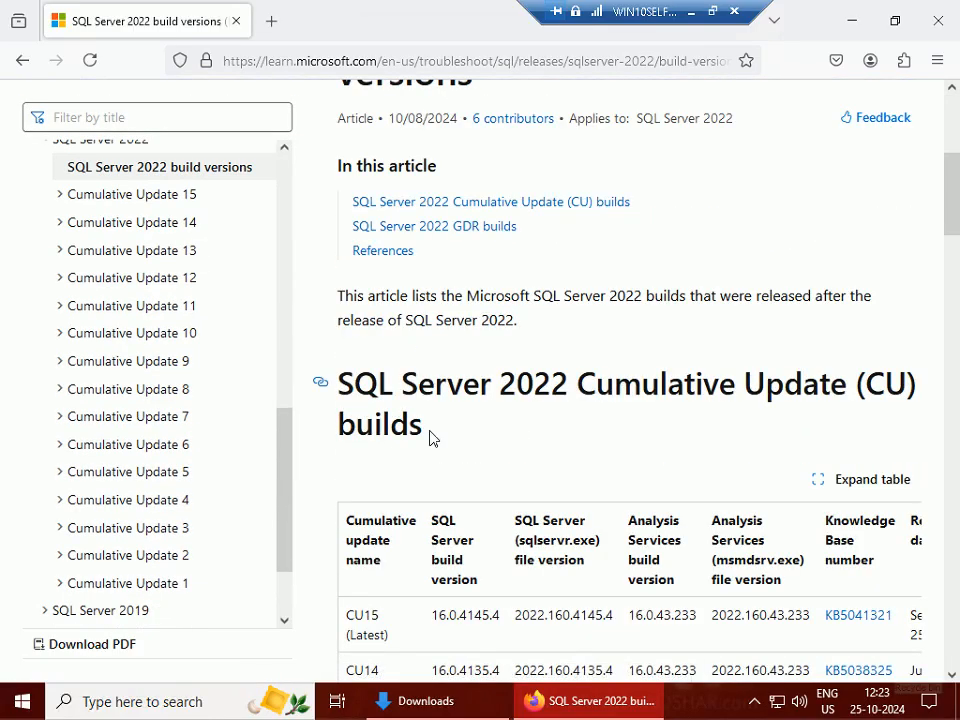
scroll(430, 438, down, 1)
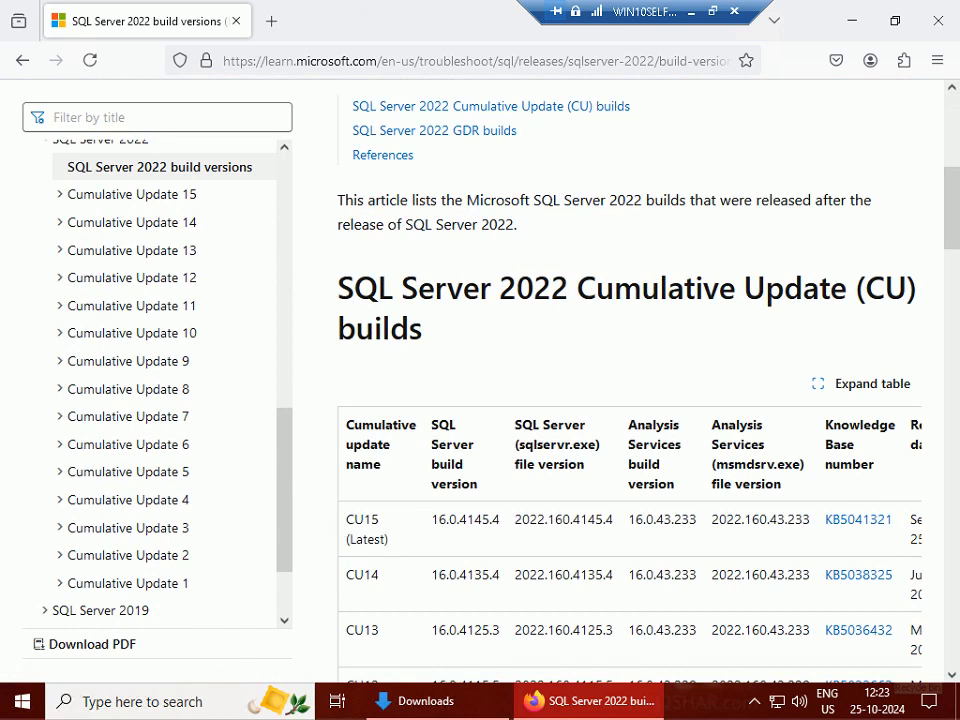
drag(346, 520, 383, 553)
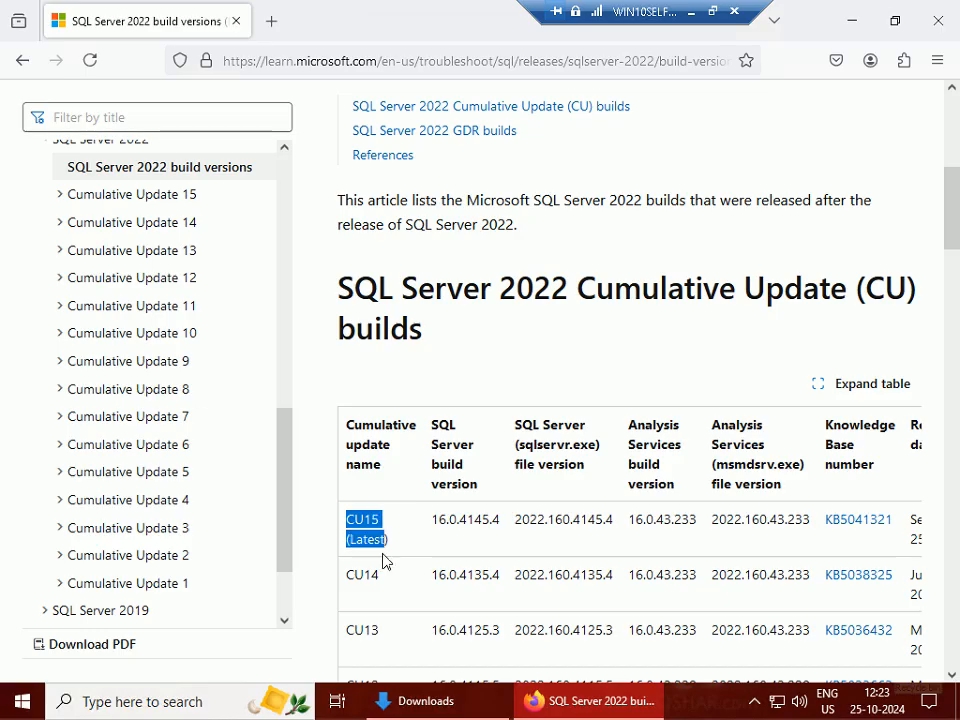
click(422, 553)
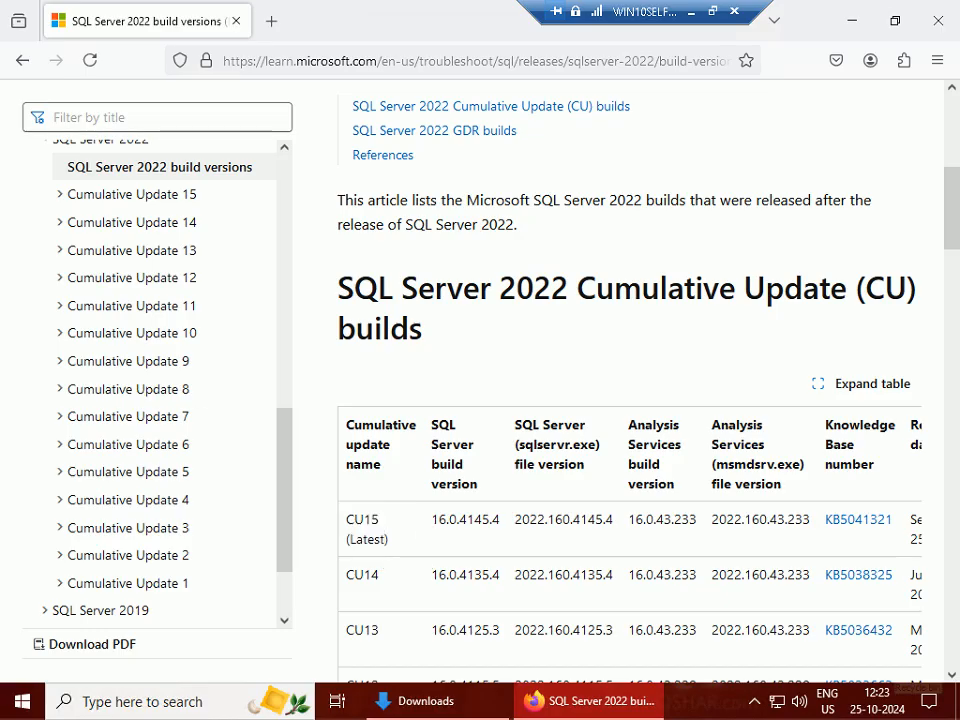
drag(431, 520, 499, 521)
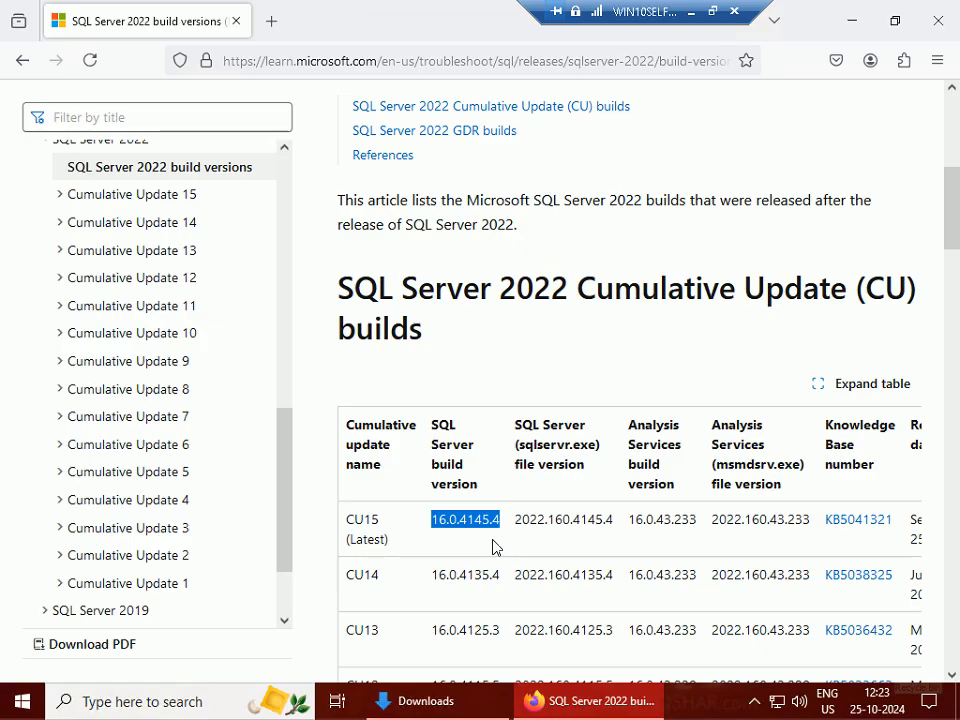
- Take the WIN10SELF virtual machine out of full screen and return to the Step 54 slide
click(712, 11)
click(747, 699)
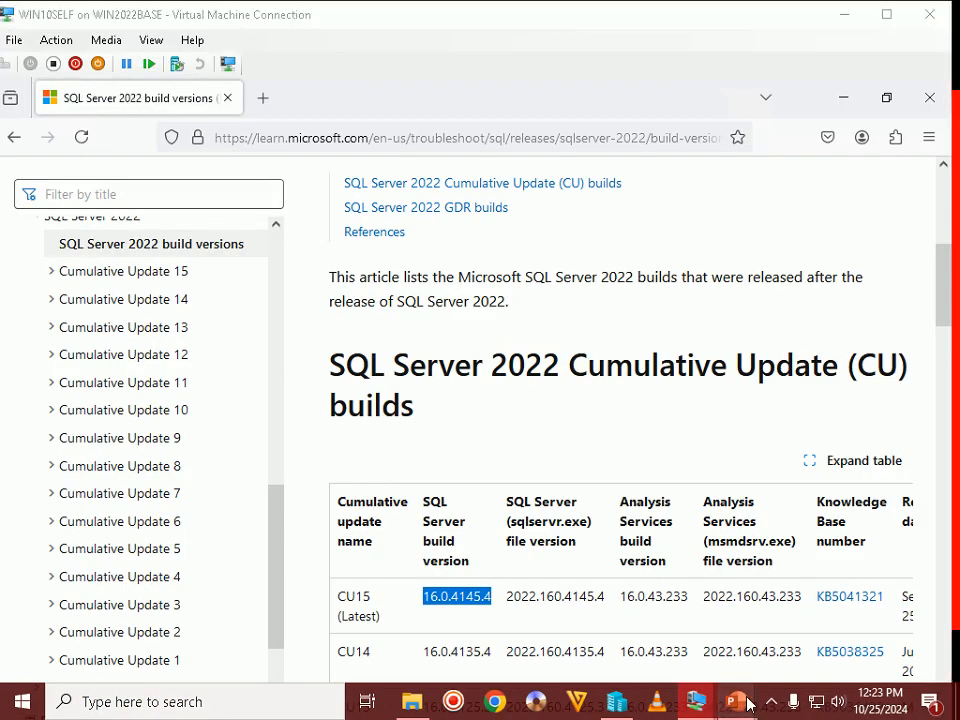
click(775, 642)
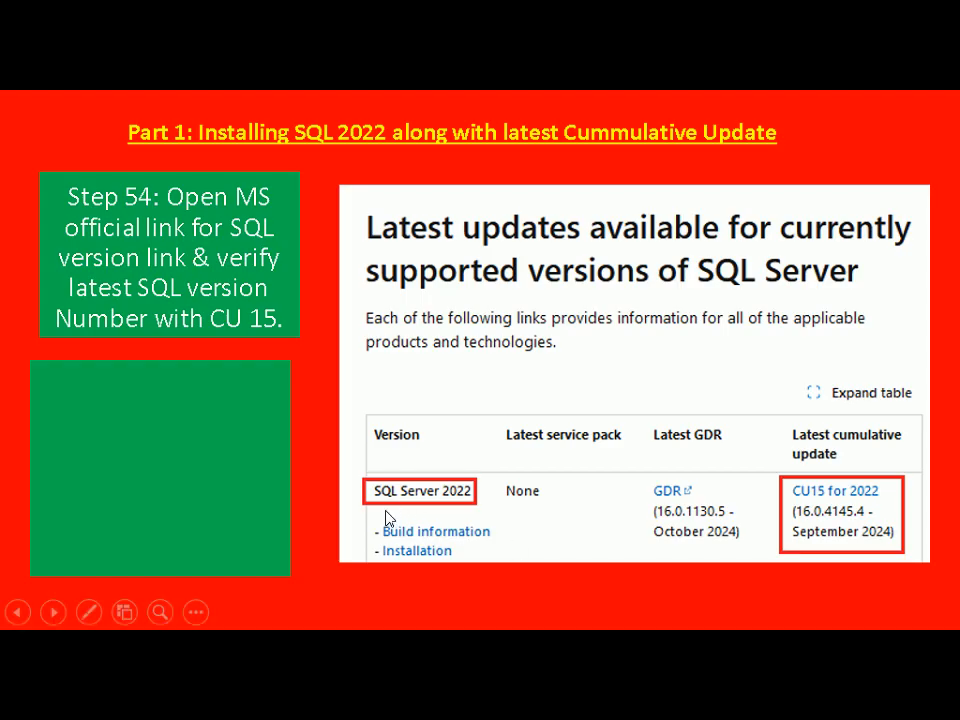